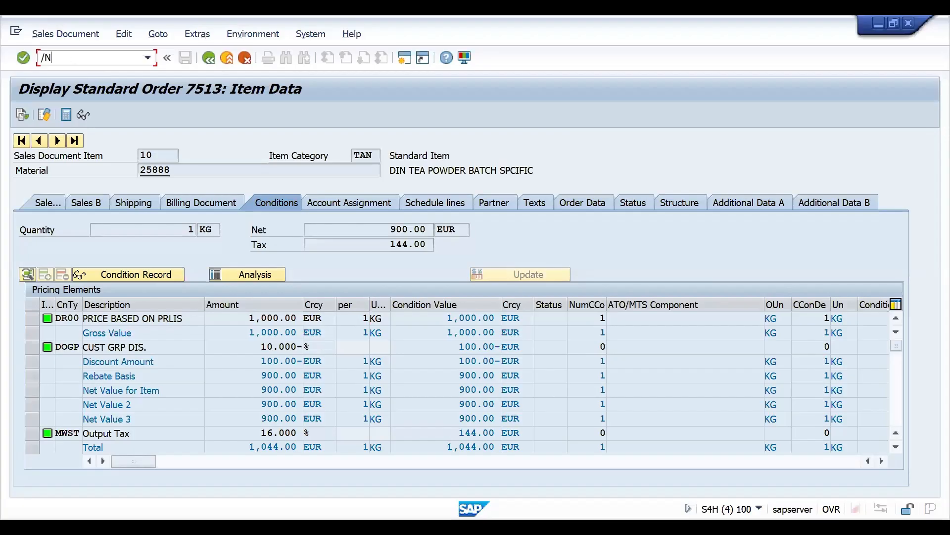
Open the SPRO customizing transaction and display the Output Type rules for Billing Document in Output Parameter Determination
text(SPRO)
key(Return)
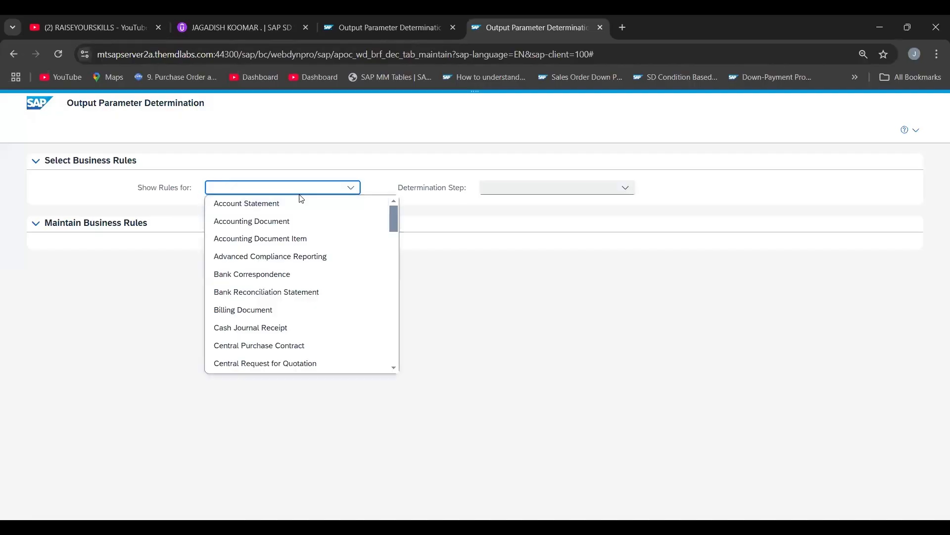
key(Escape)
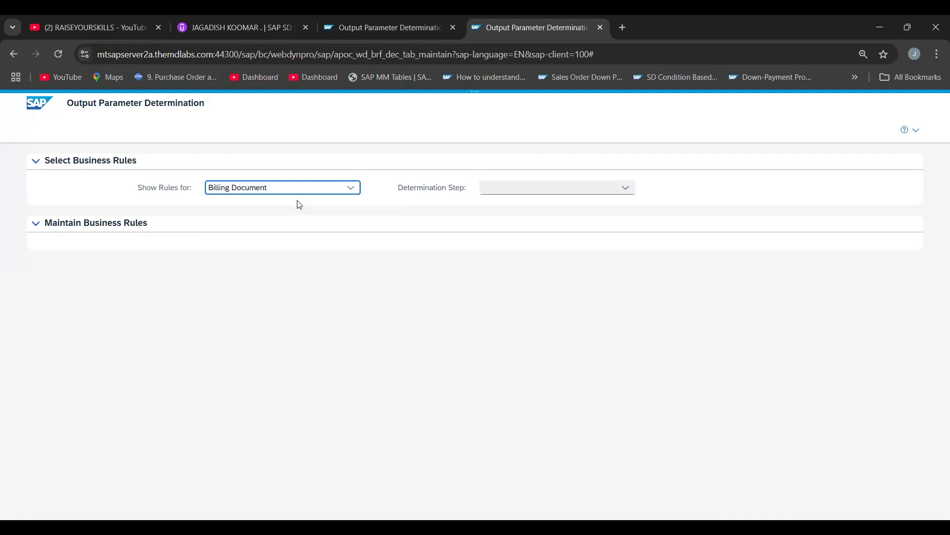
click(531, 188)
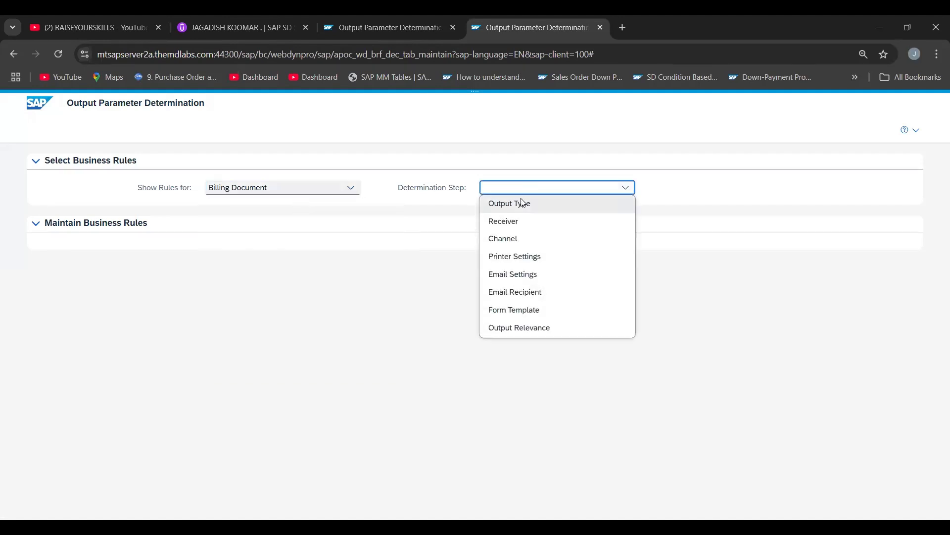
click(522, 201)
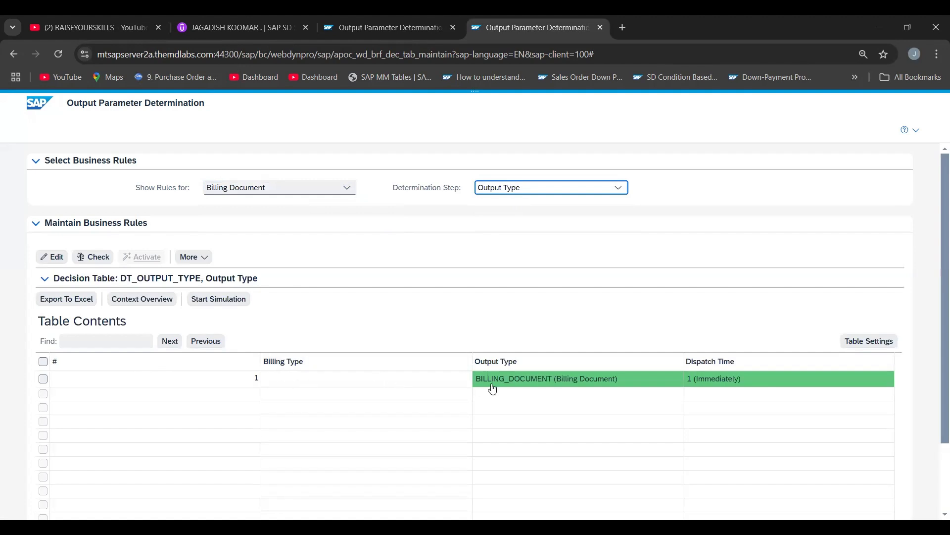
Switch the Output Type decision table to edit mode and examine the input options for row 1's Billing Type
click(295, 382)
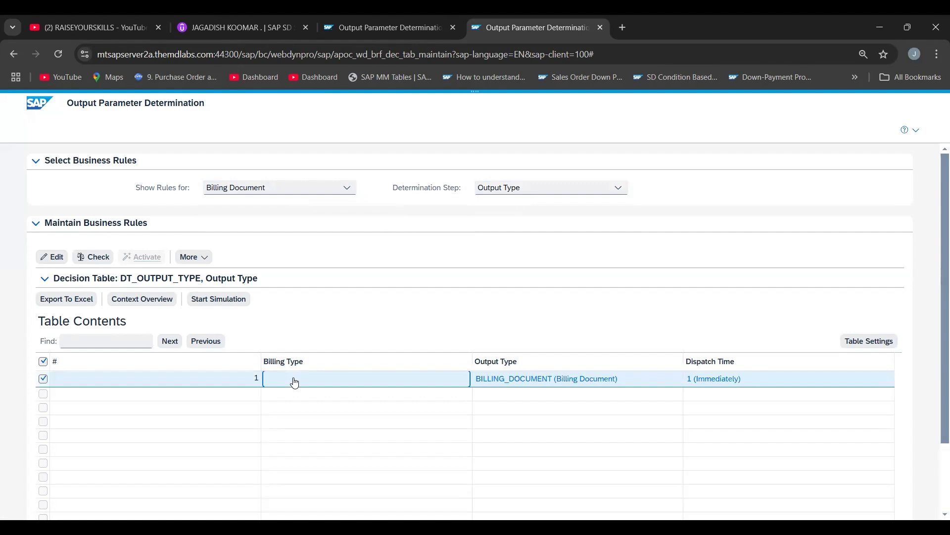
click(56, 258)
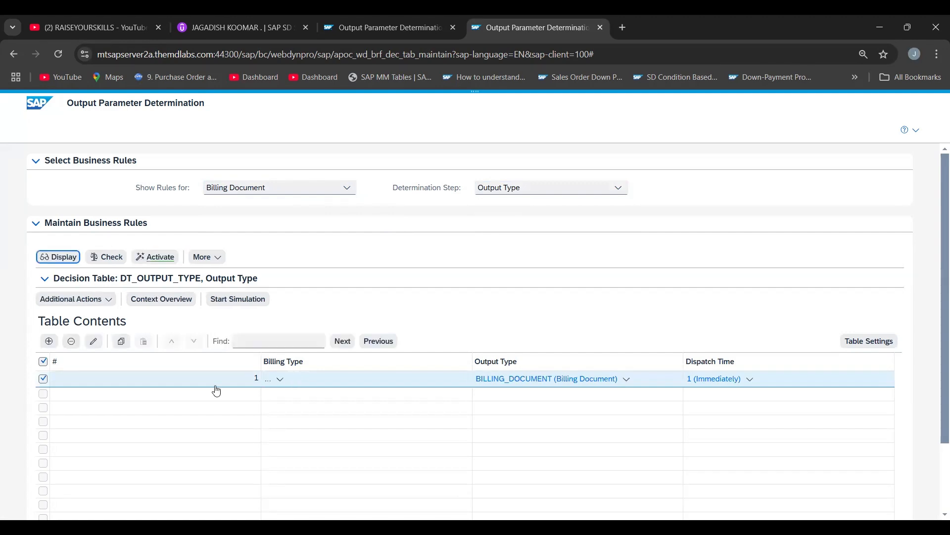
click(364, 401)
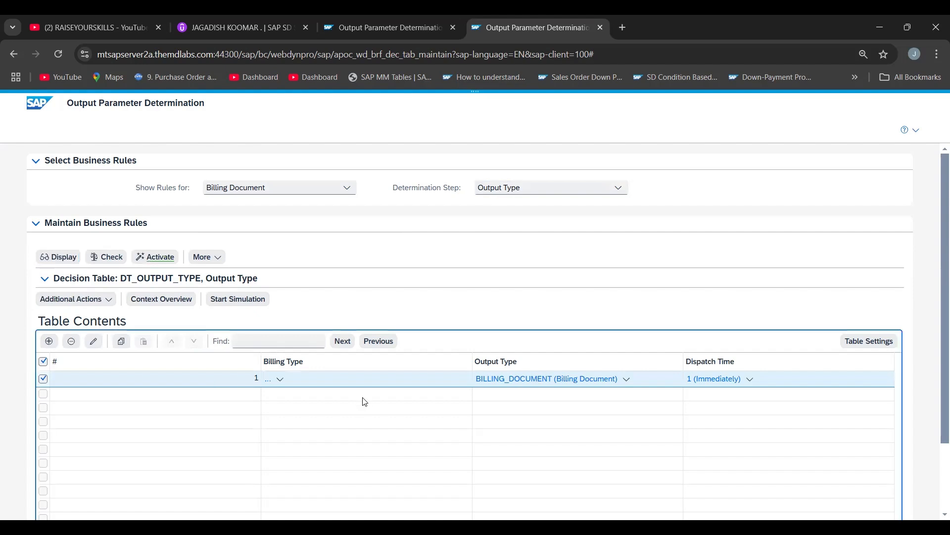
click(280, 380)
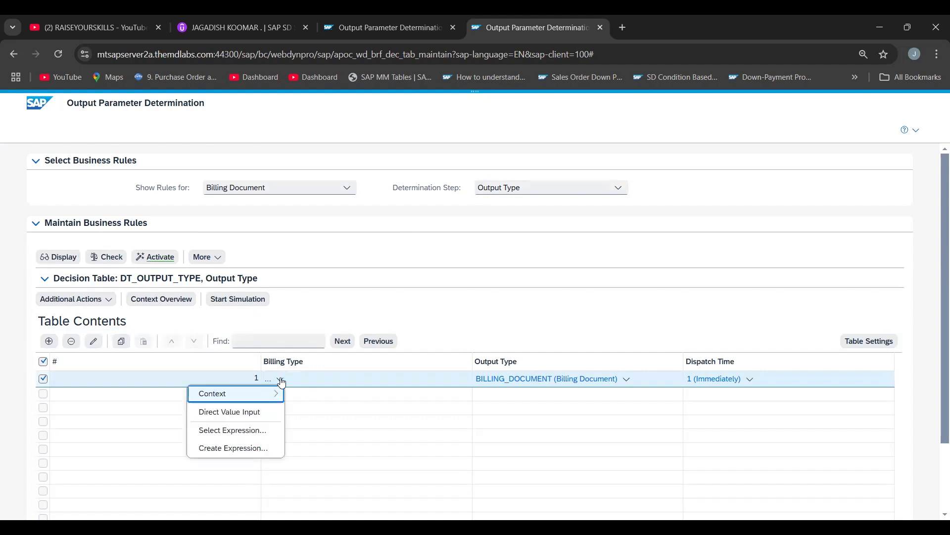
mouse_move(264, 399)
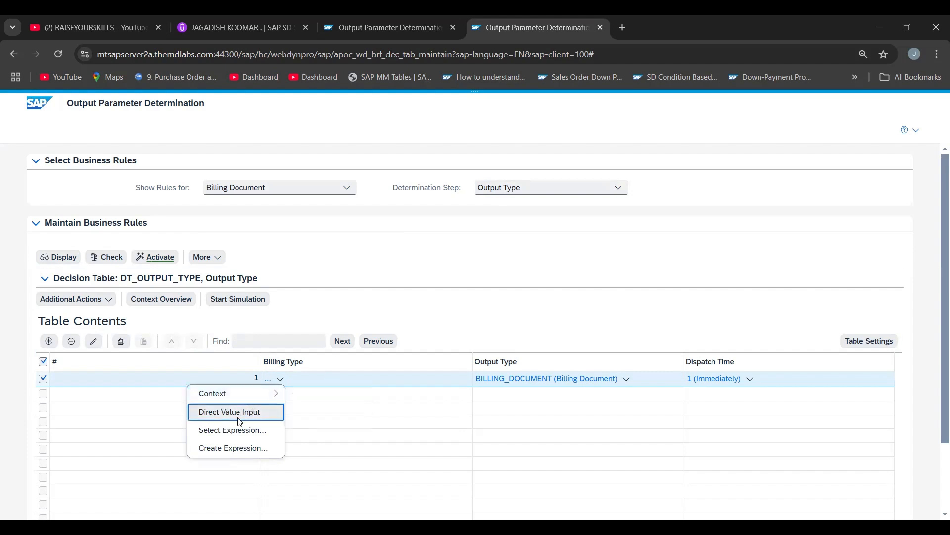
click(459, 326)
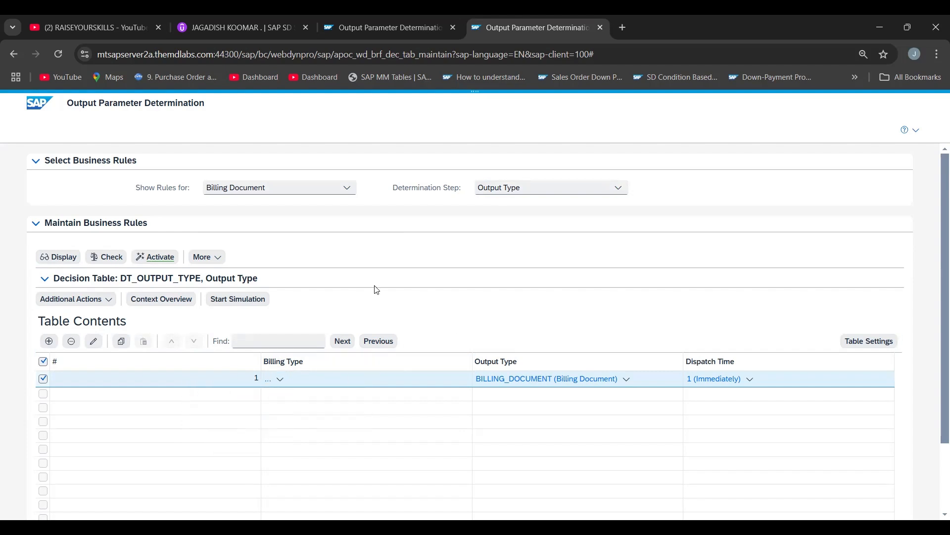
Display the Receiver rules for Billing Document and examine the Role entry in the first row
click(536, 188)
click(493, 221)
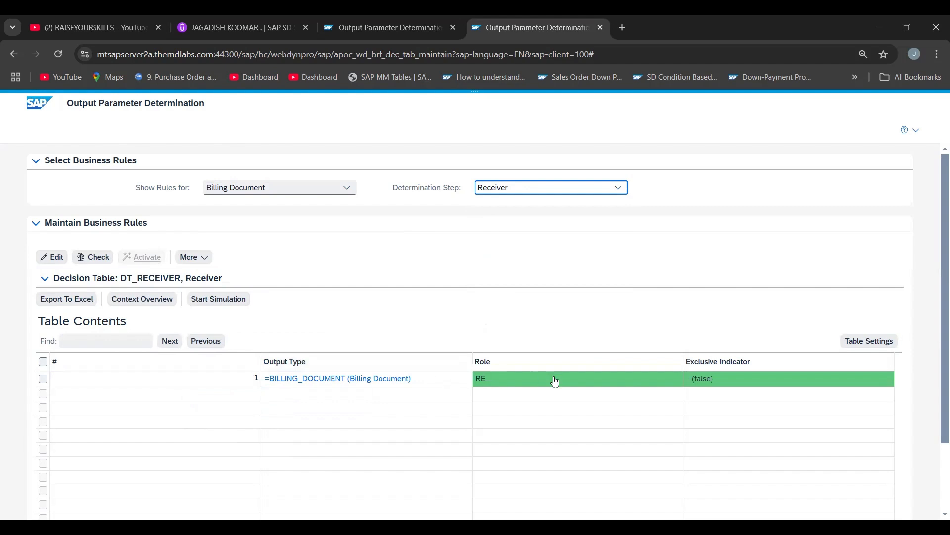
click(514, 385)
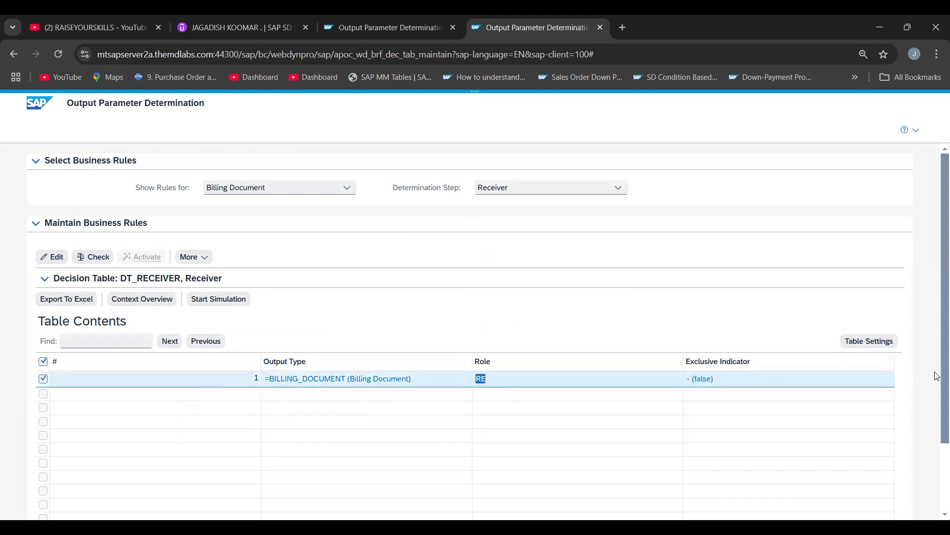
drag(943, 373, 943, 316)
Review the Channel rules and the Printer Settings rules for Billing Document, including the Sales Org. column of the printer table
click(528, 191)
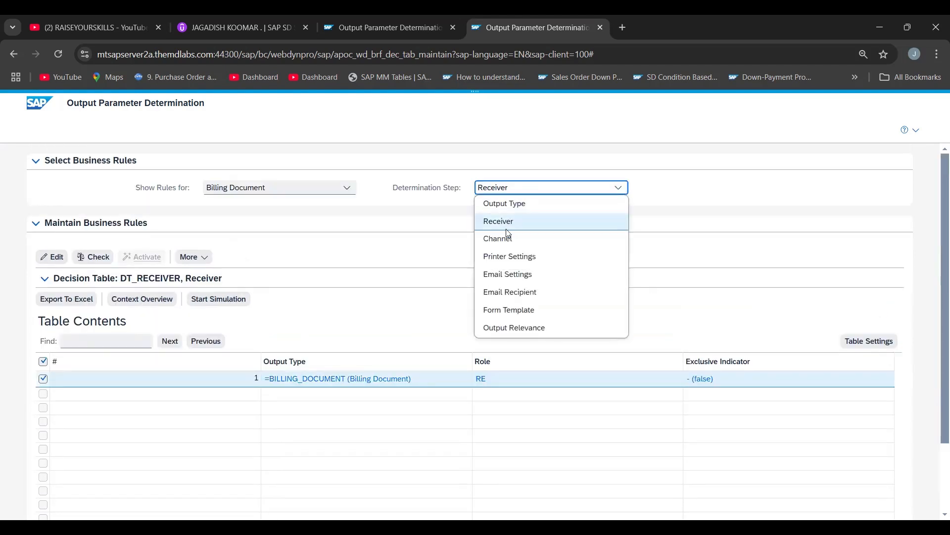
click(503, 239)
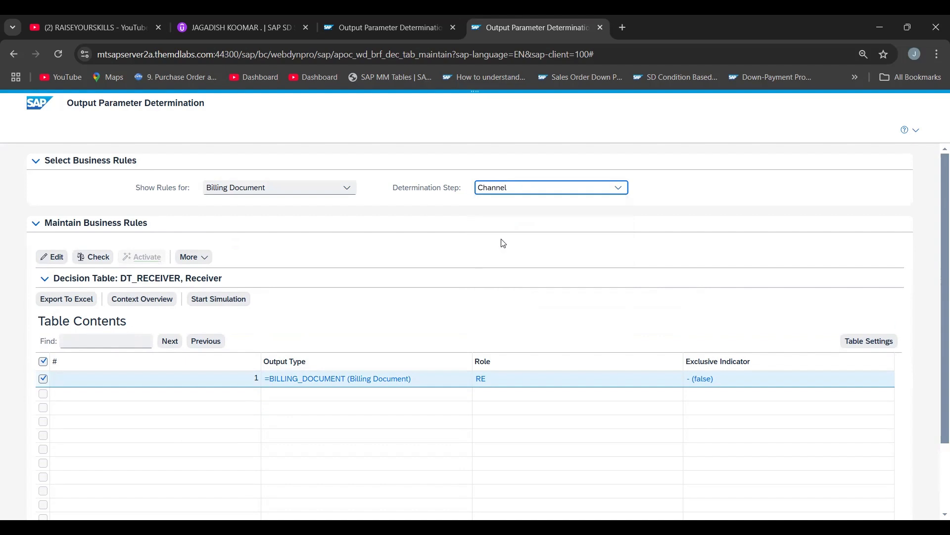
click(528, 188)
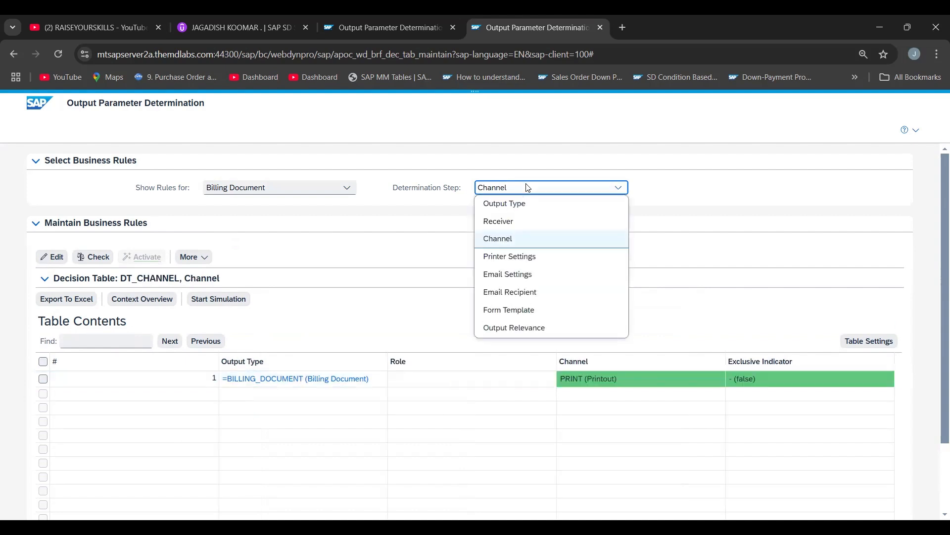
click(509, 256)
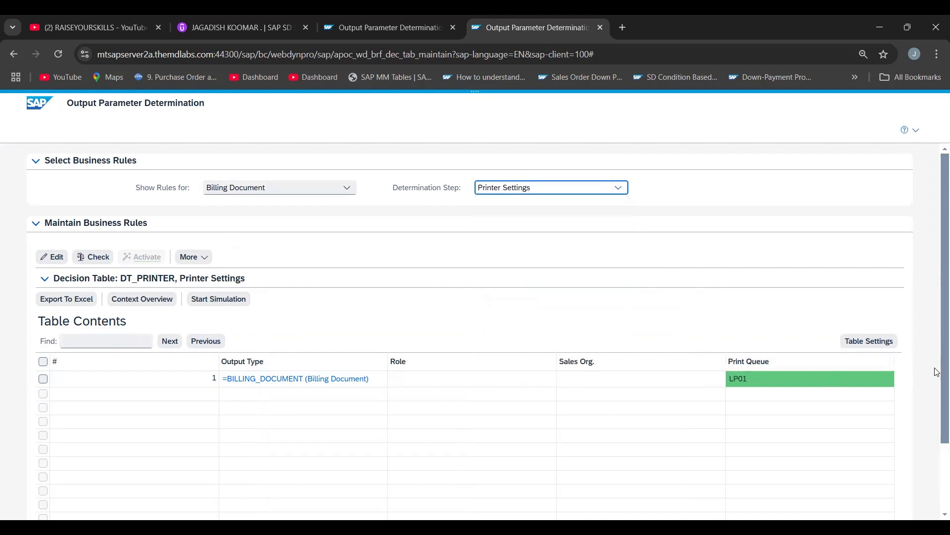
scroll(937, 372, down, 2)
scroll(939, 438, up, 2)
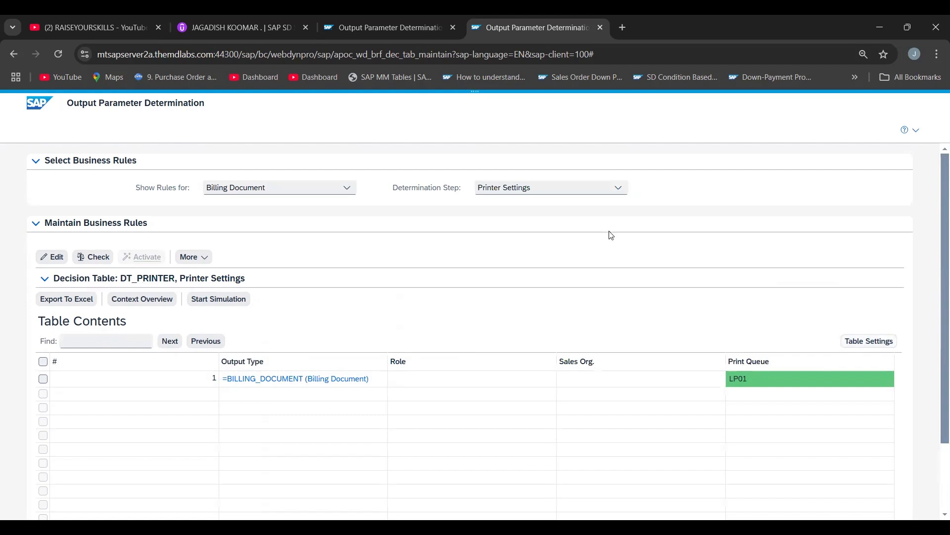
click(613, 380)
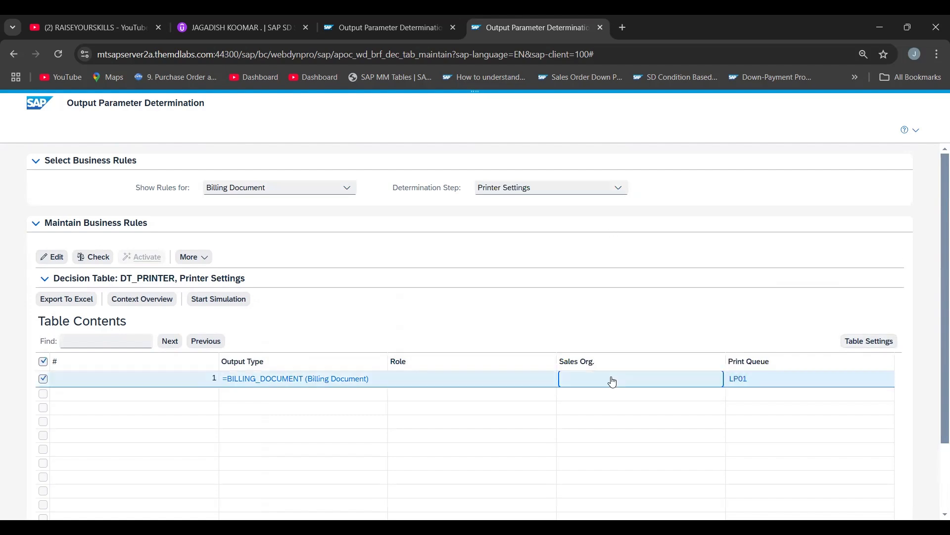
click(526, 222)
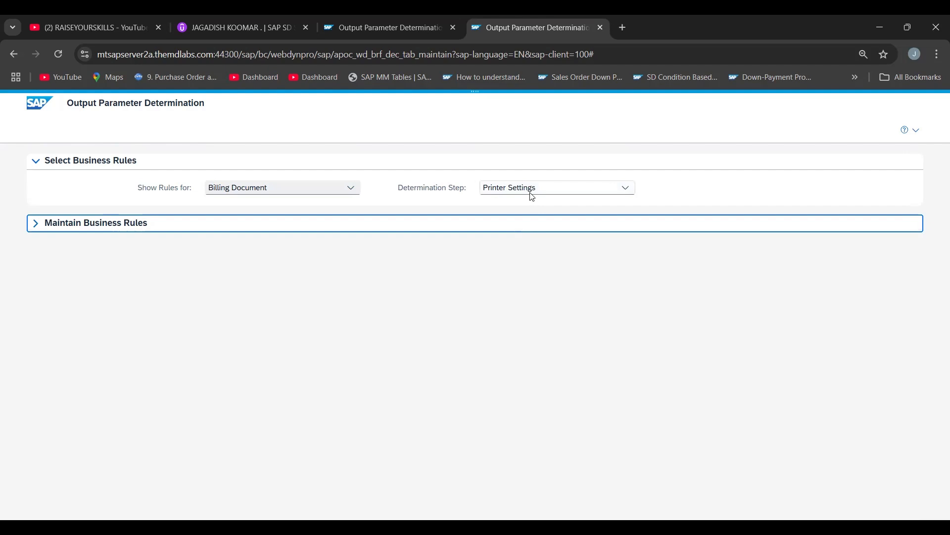
Choose the Email Settings determination step, switch to Form Template, and expand its business rules table to browse the rows
click(533, 193)
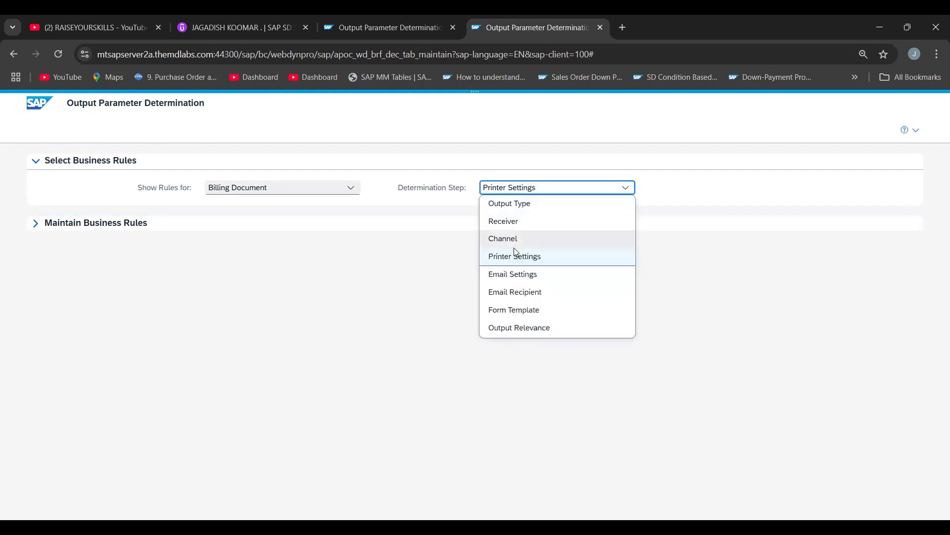
click(513, 276)
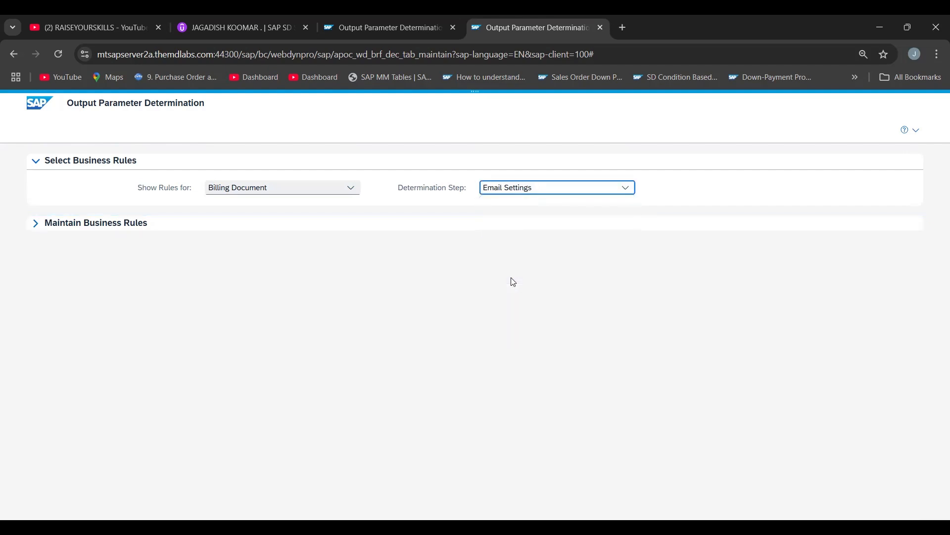
click(515, 194)
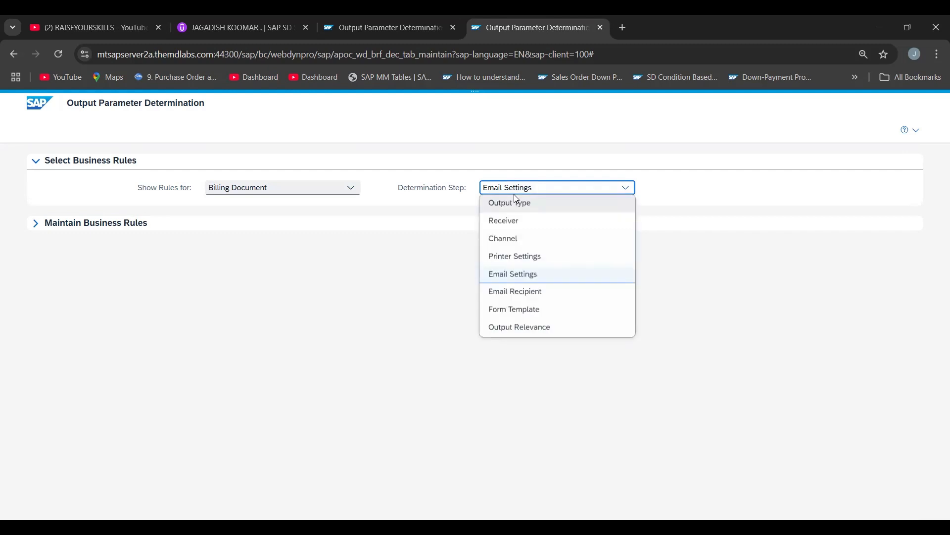
click(507, 310)
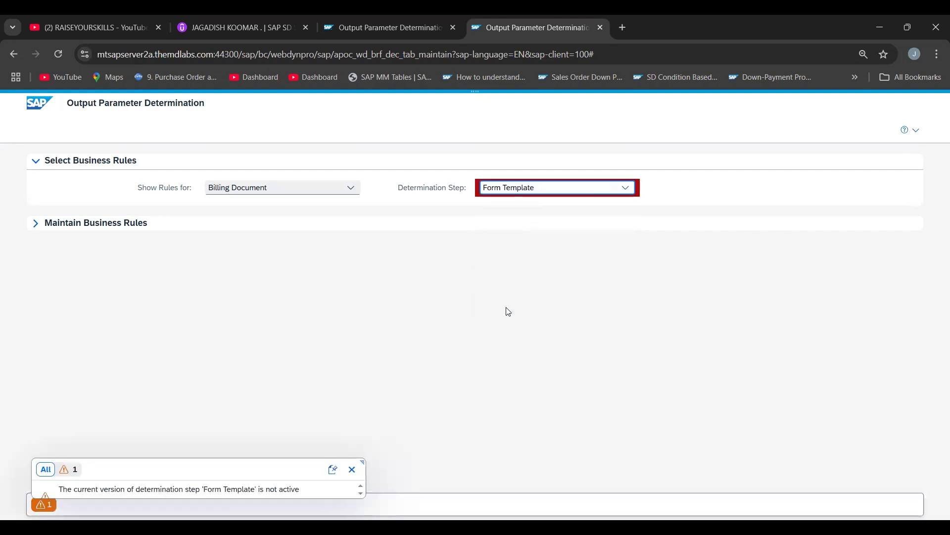
click(35, 228)
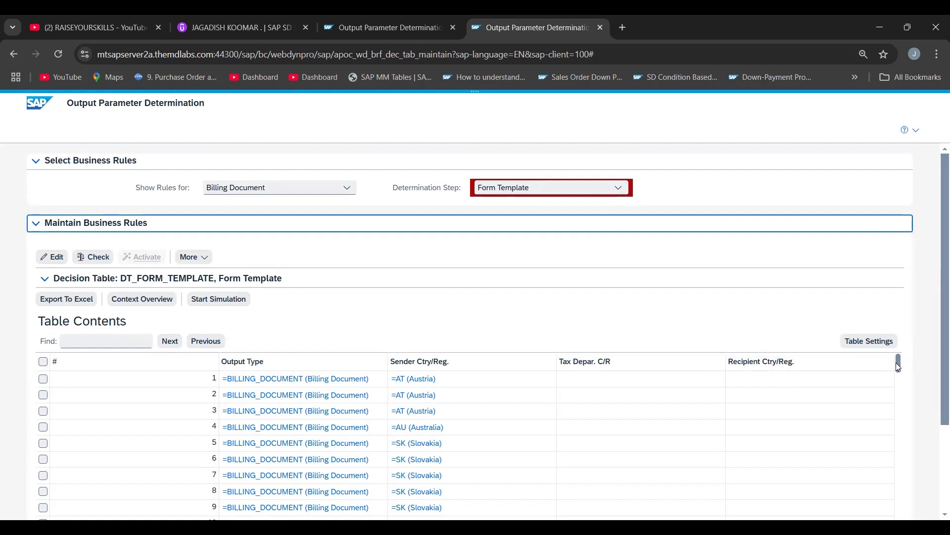
drag(899, 367, 896, 415)
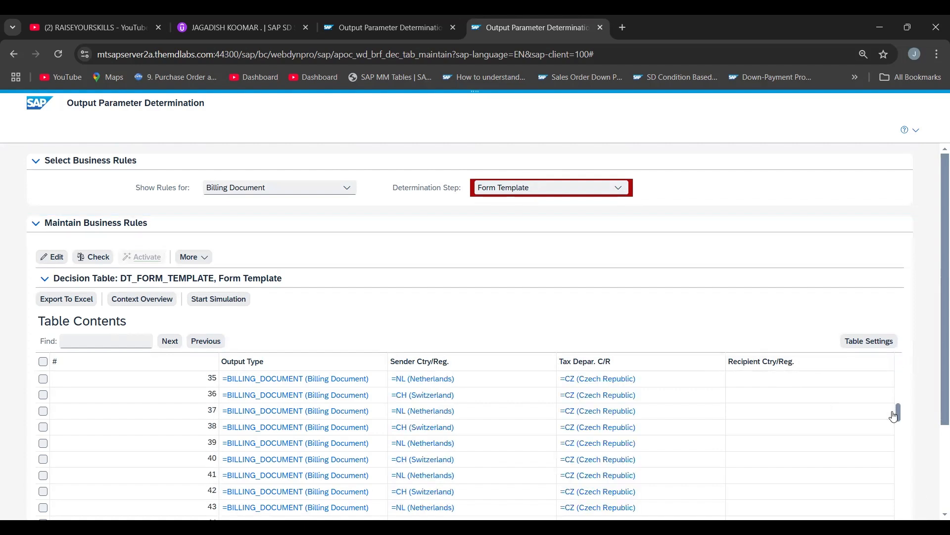
Add a new row to the Form Template decision table with Output Type equal to BILLING_DOCUMENT
click(54, 256)
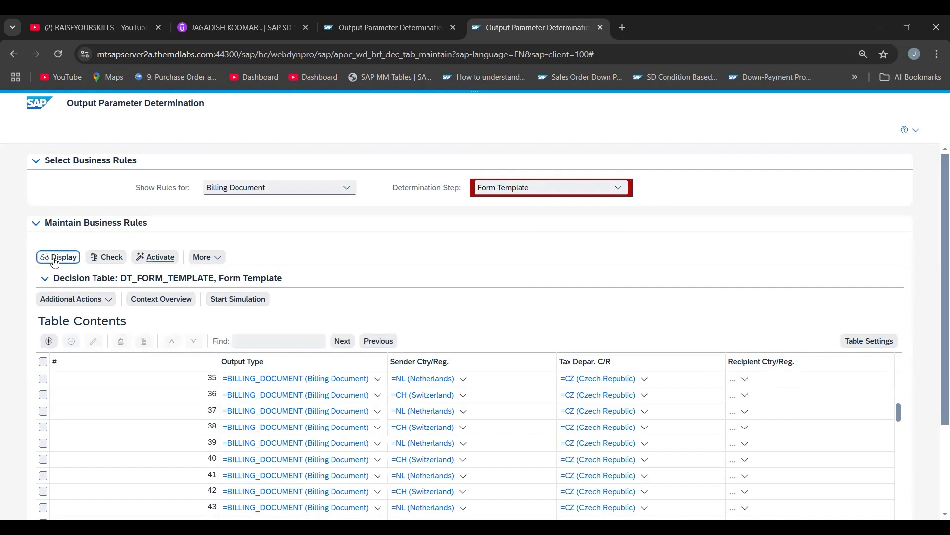
click(49, 340)
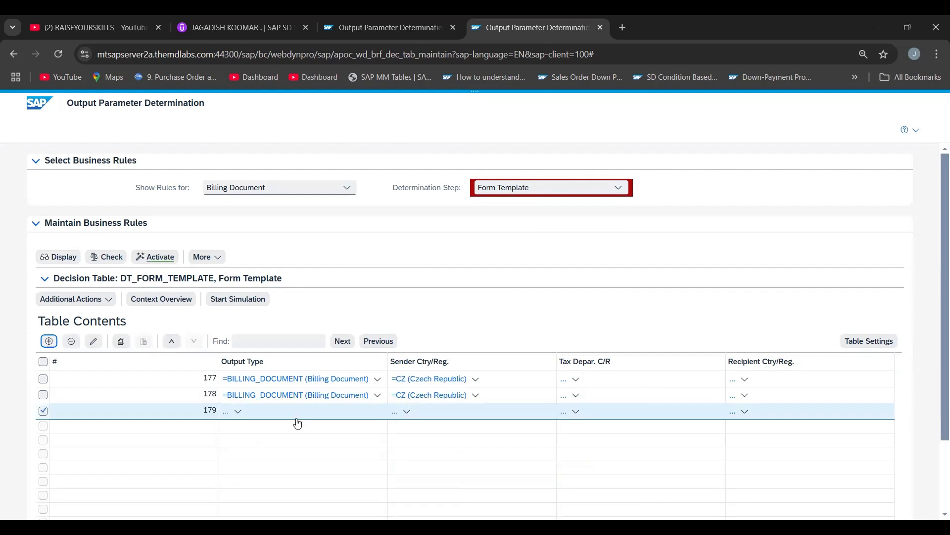
click(244, 419)
click(242, 414)
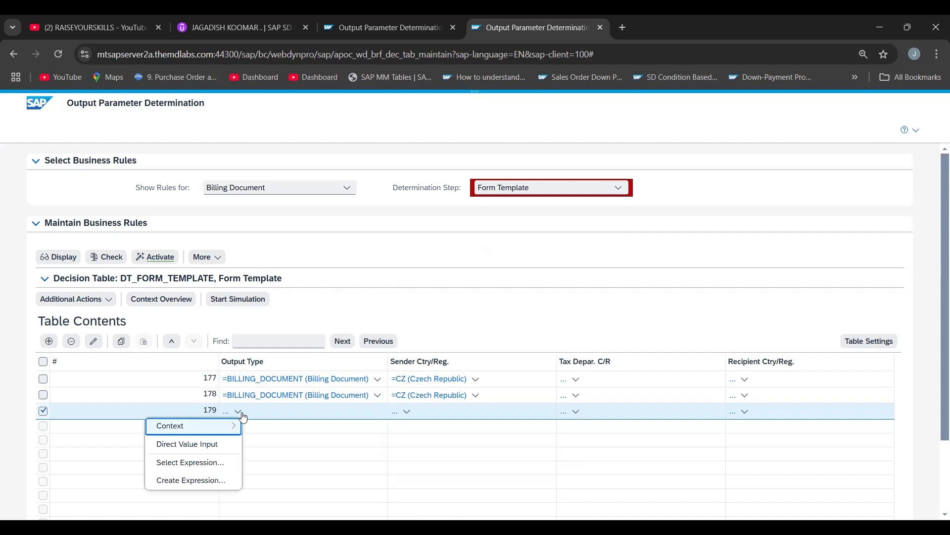
click(206, 444)
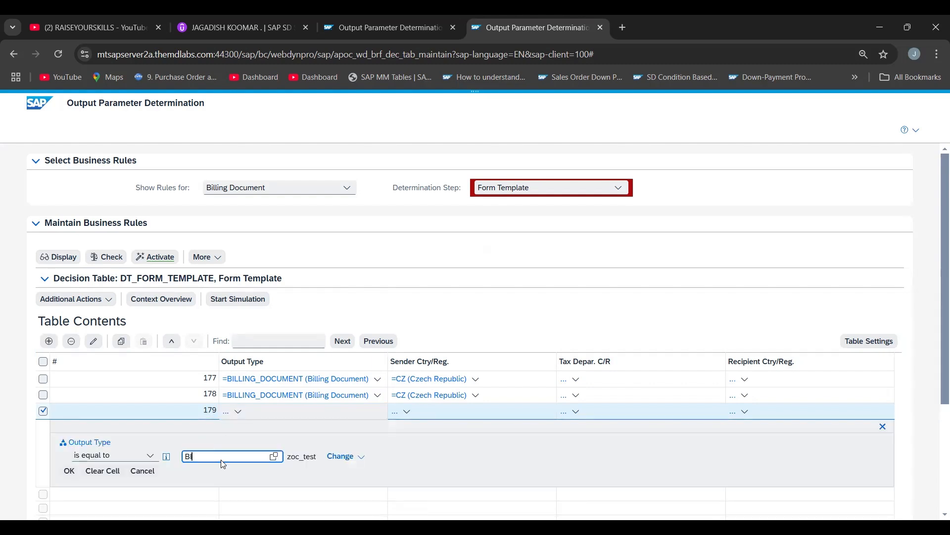
text(BILLING_DOCUMENT)
click(69, 471)
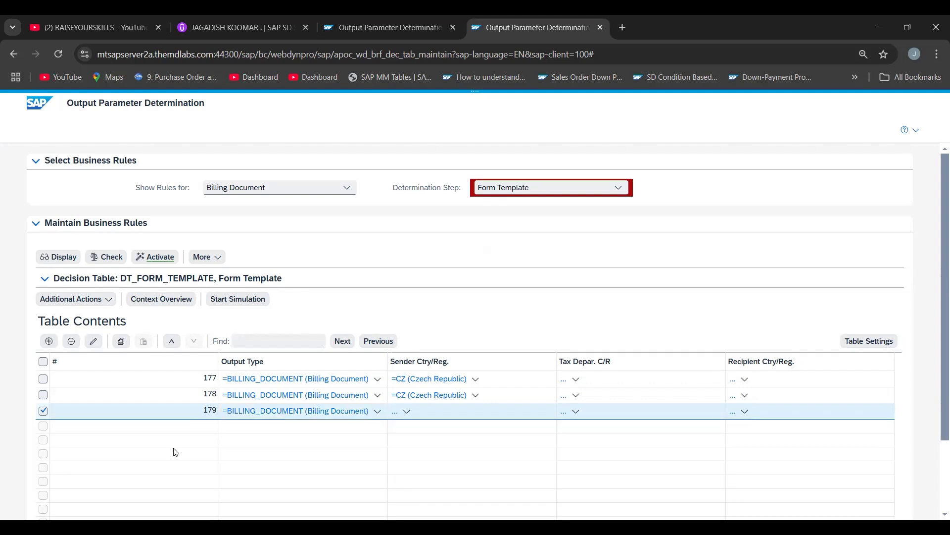
Set the new row's Sender Ctry/Reg. condition to equal DE by direct value input
click(406, 411)
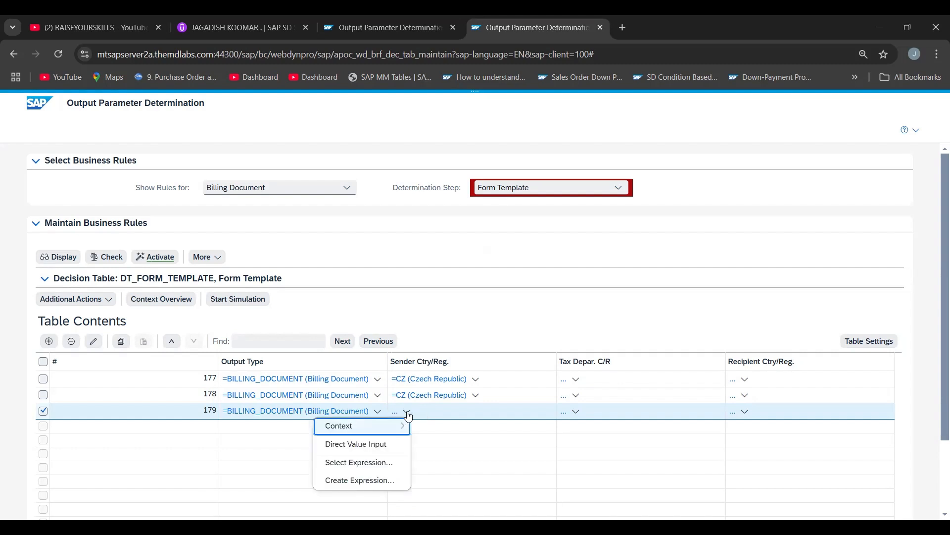
click(366, 444)
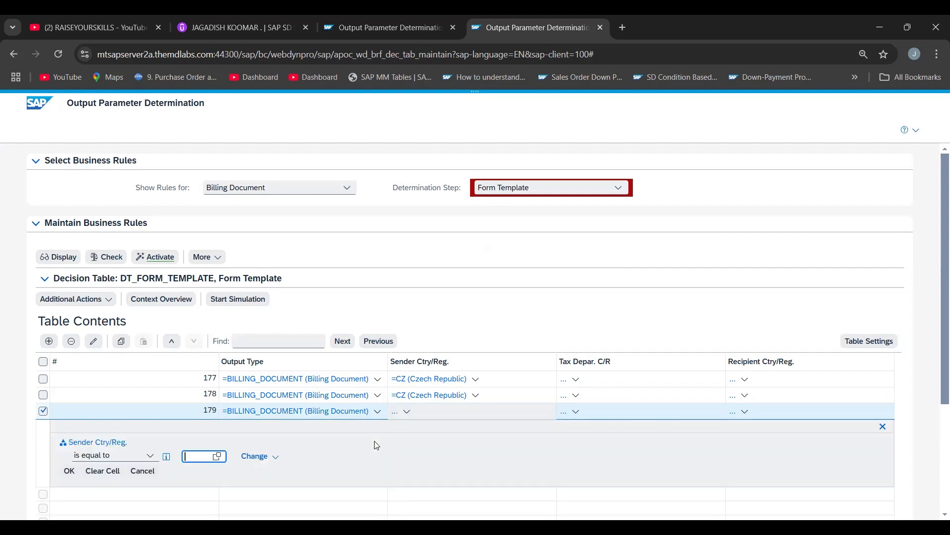
text(DE)
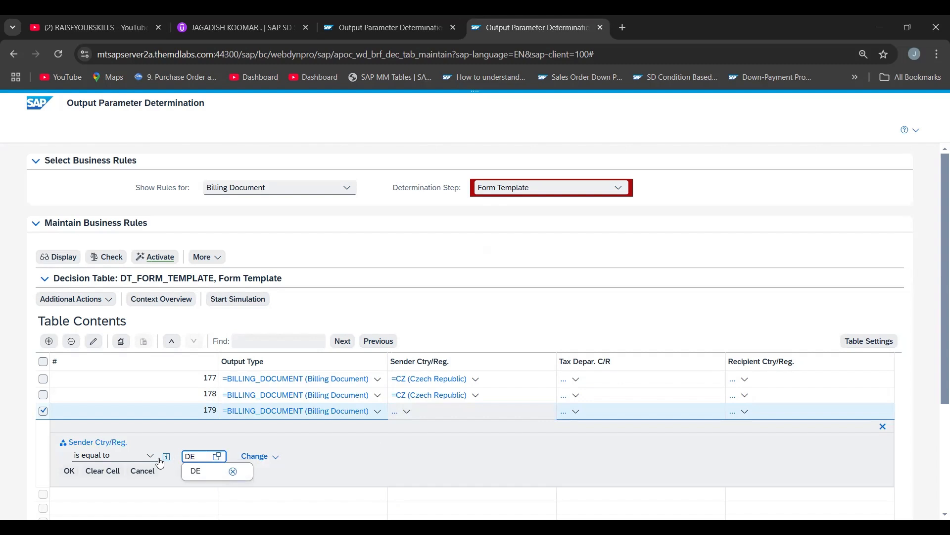
click(200, 472)
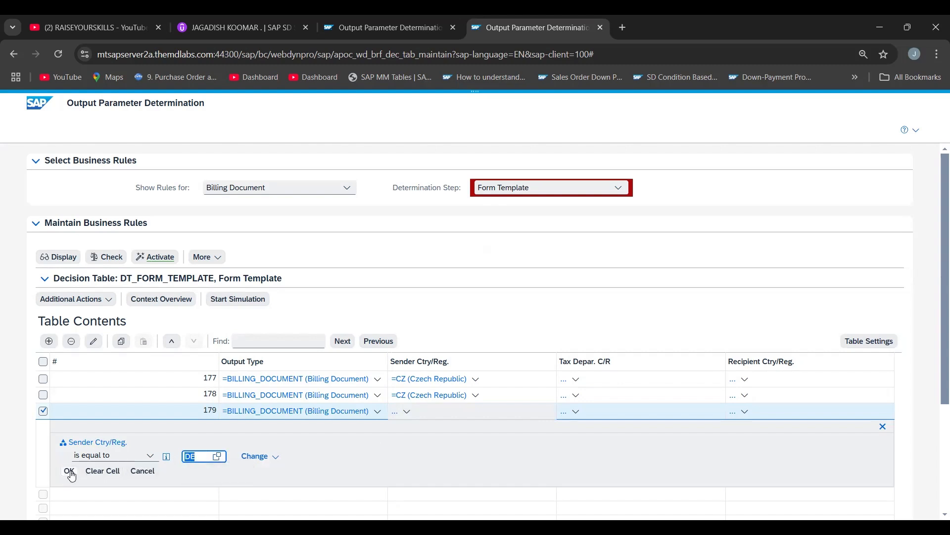
click(71, 473)
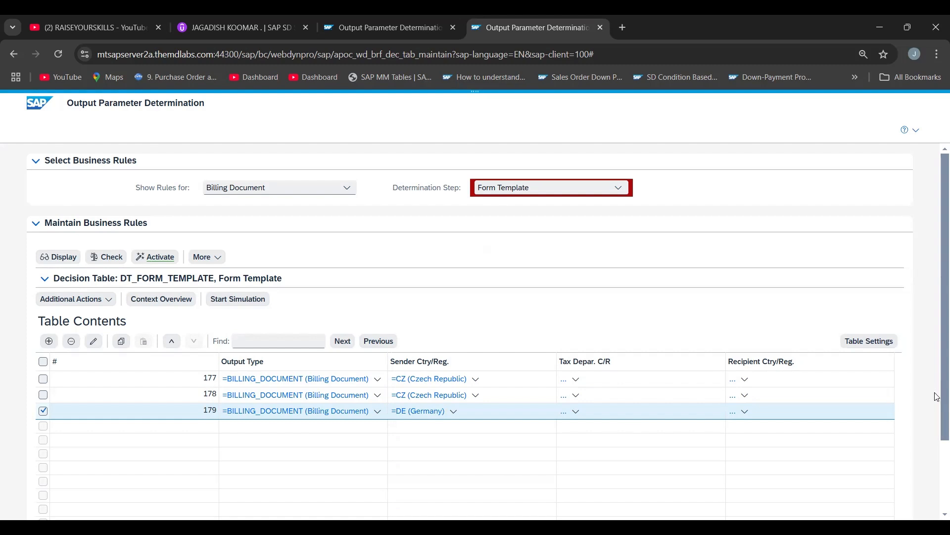
Set the Germany row's Billing Type condition to equal F2 by direct value input
scroll(936, 435, down, 3)
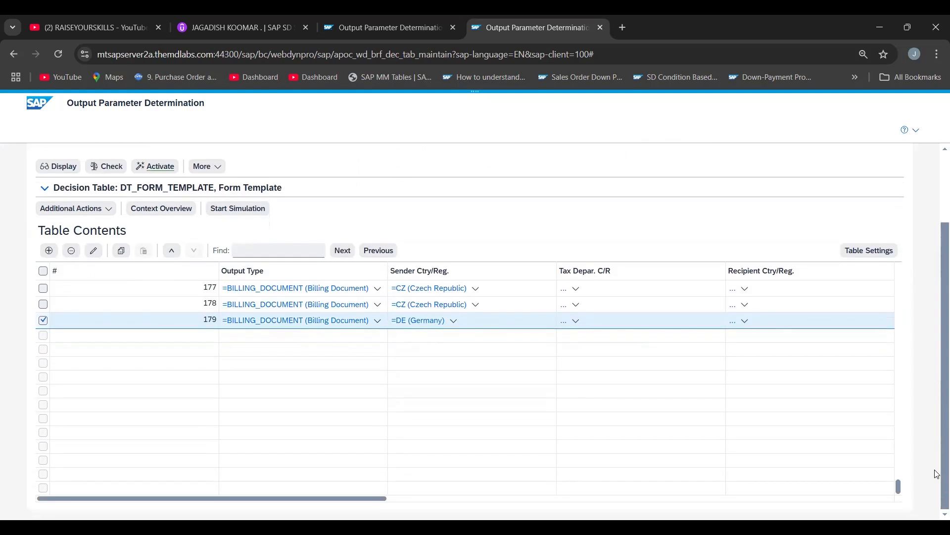
click(403, 500)
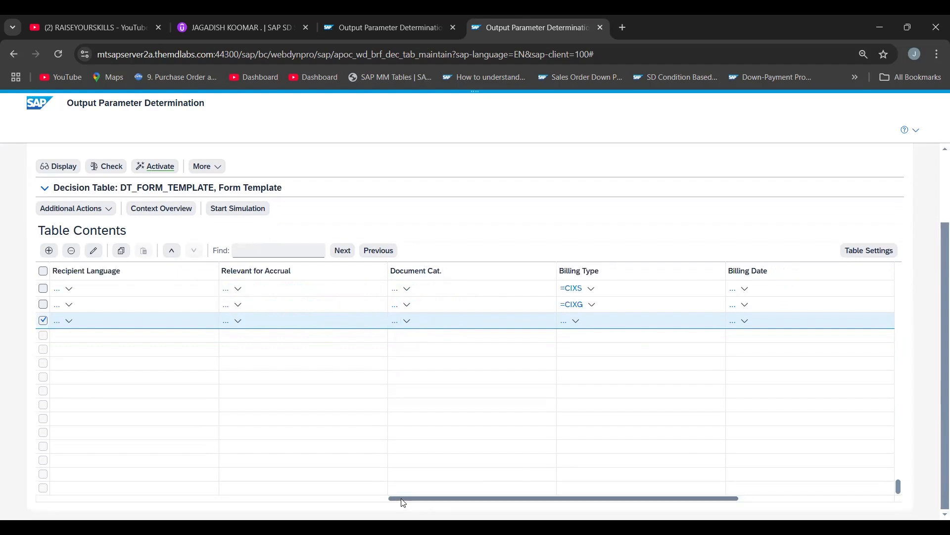
click(575, 322)
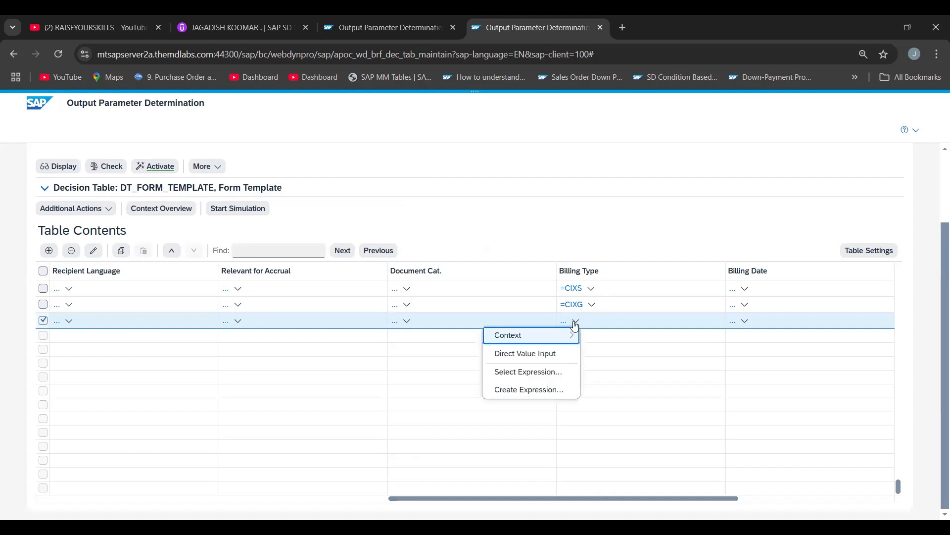
click(511, 358)
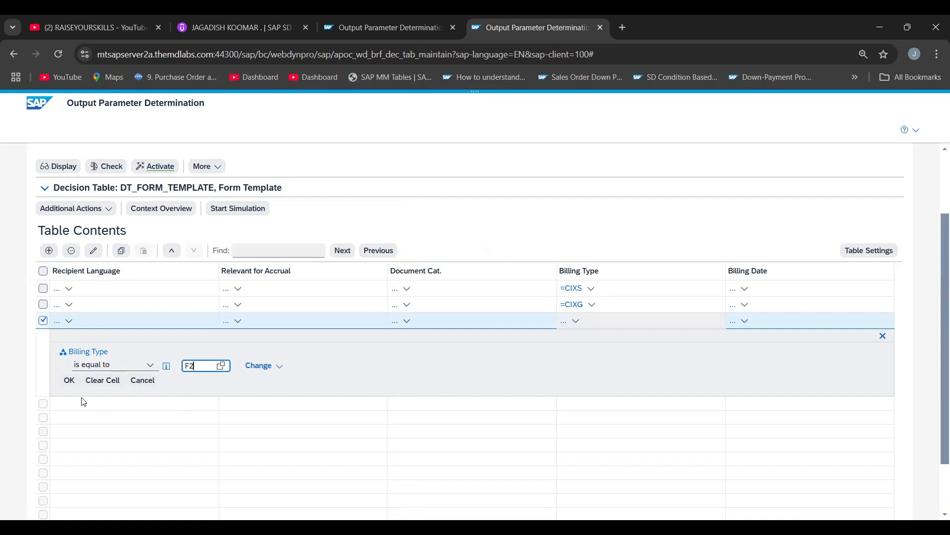
click(68, 381)
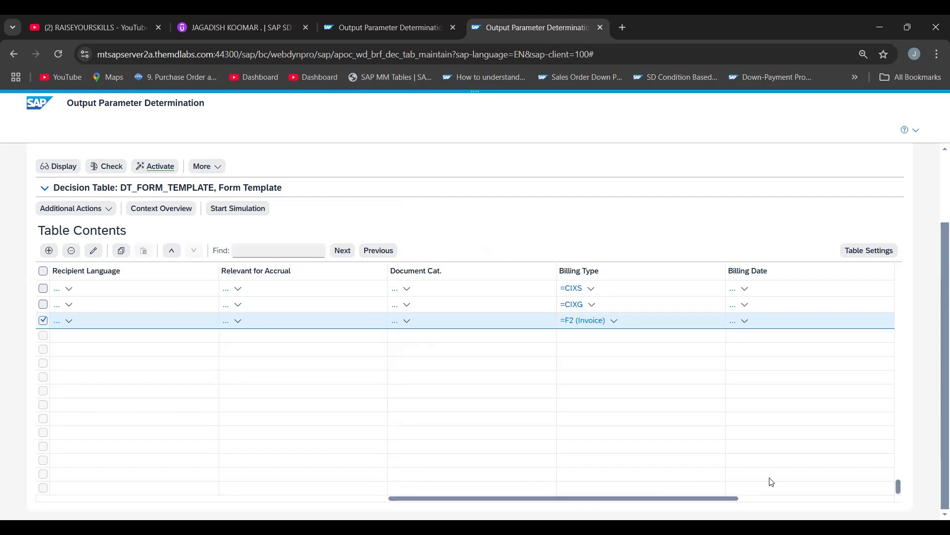
Assign form template SDBIL_CI_STANDARD_DE to the Germany row, filtering the template list by ID SDBIL*
click(838, 499)
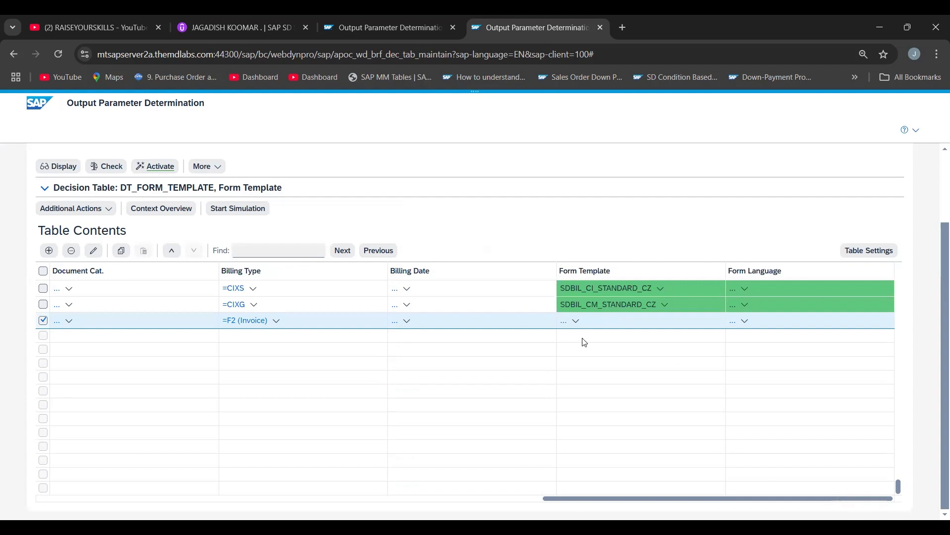
click(577, 321)
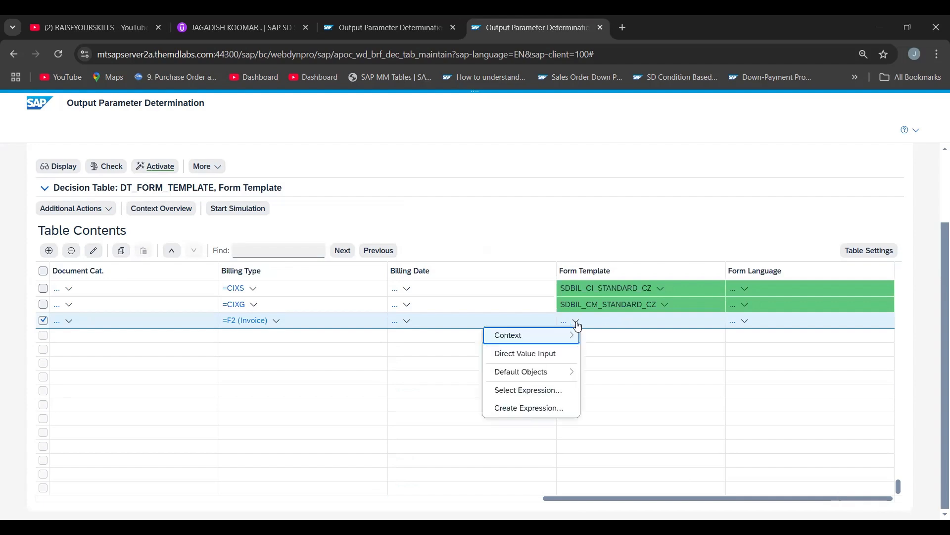
click(542, 358)
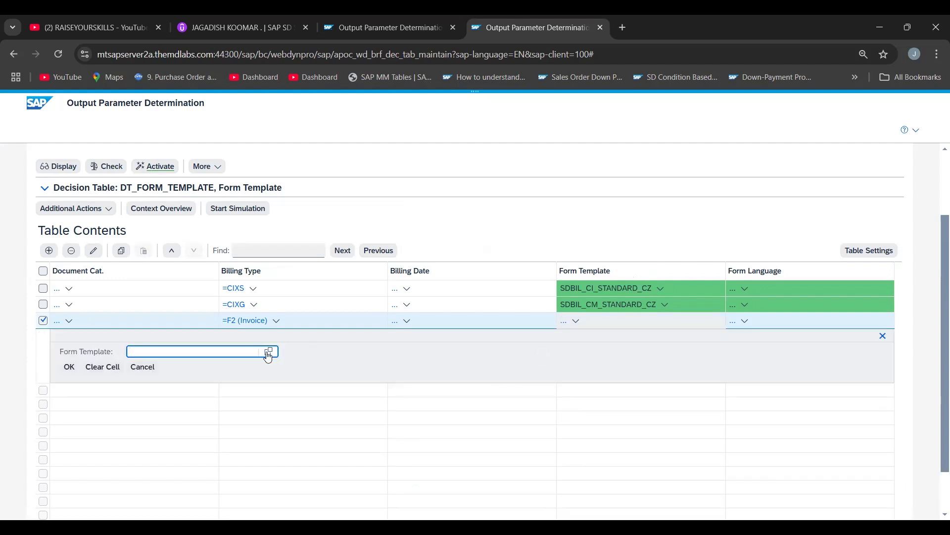
click(269, 351)
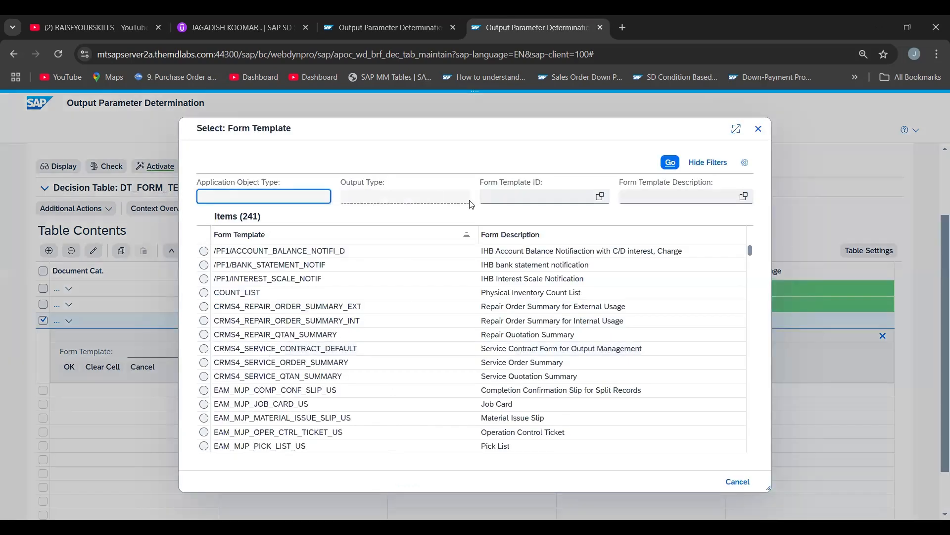
click(503, 197)
text(SD)
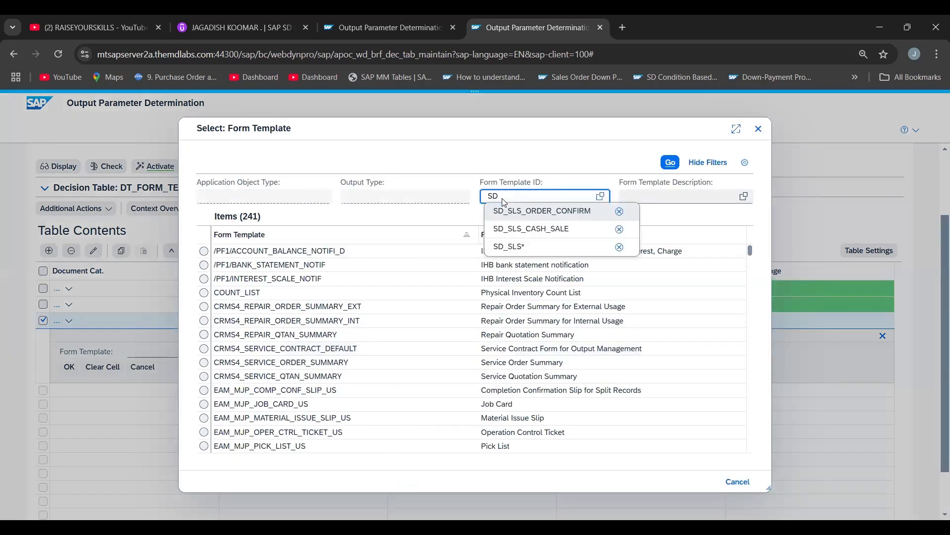
text(BIL*)
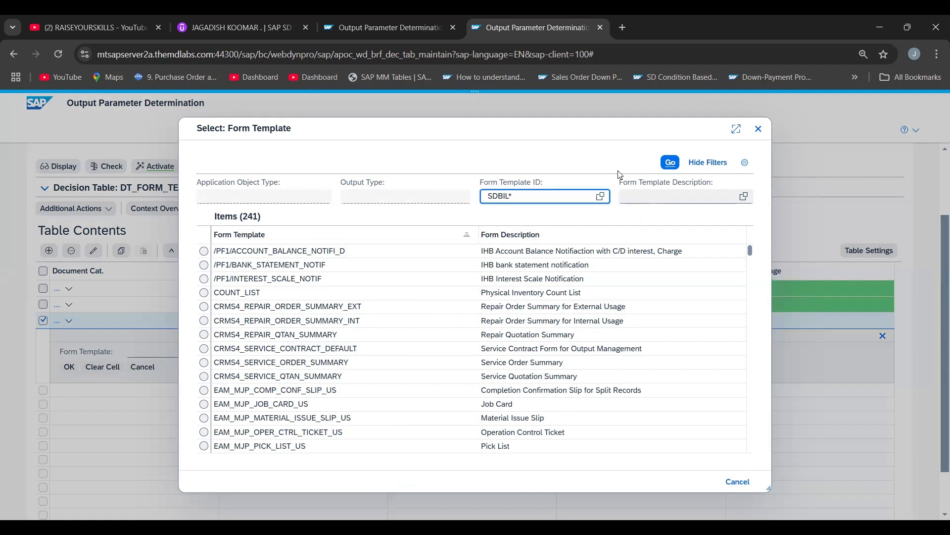
key(Return)
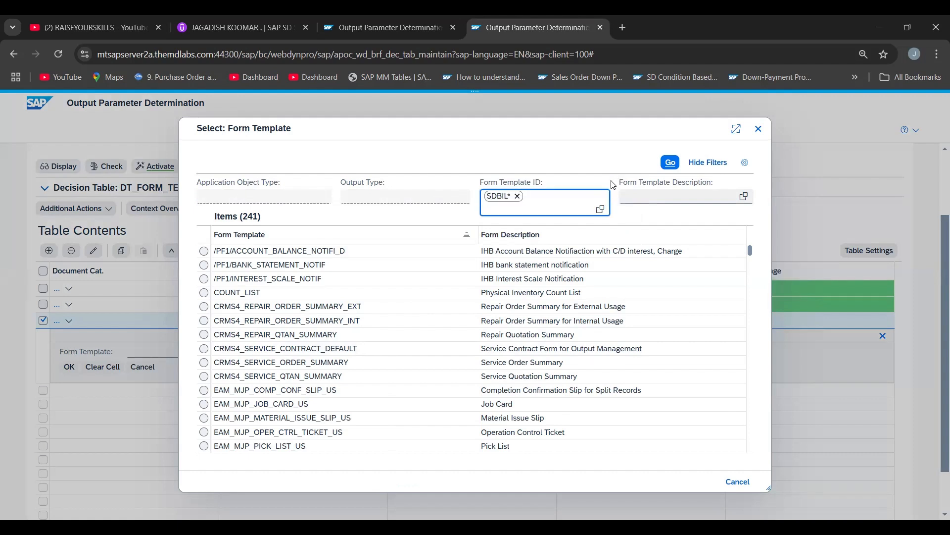
click(600, 208)
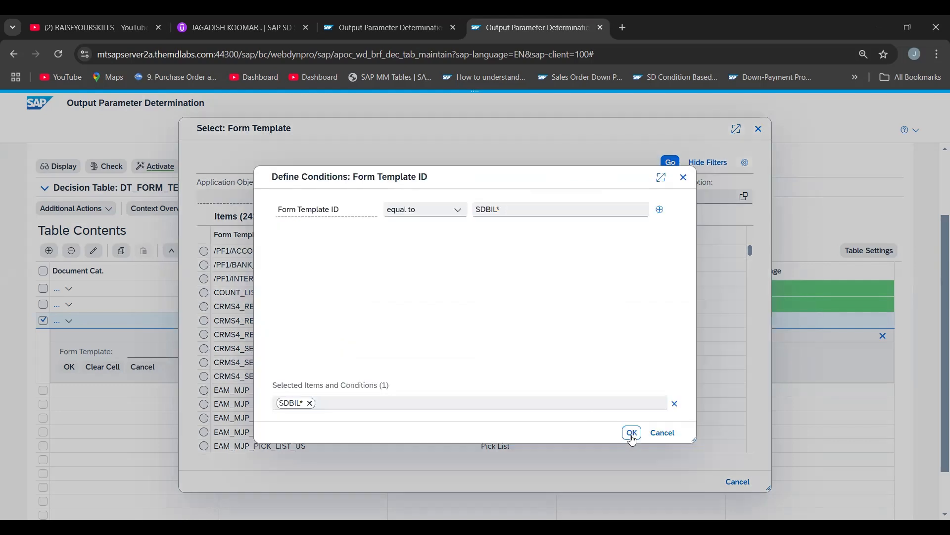
click(631, 433)
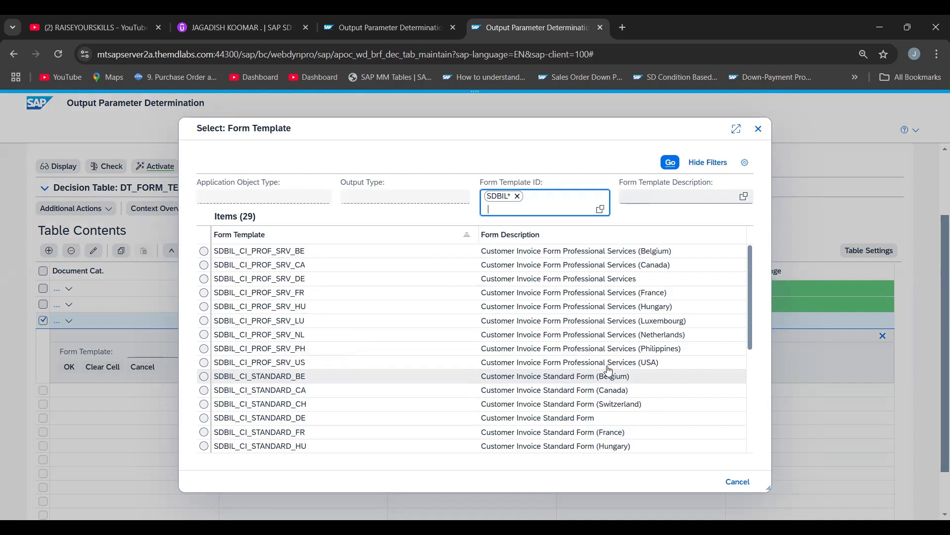
click(204, 418)
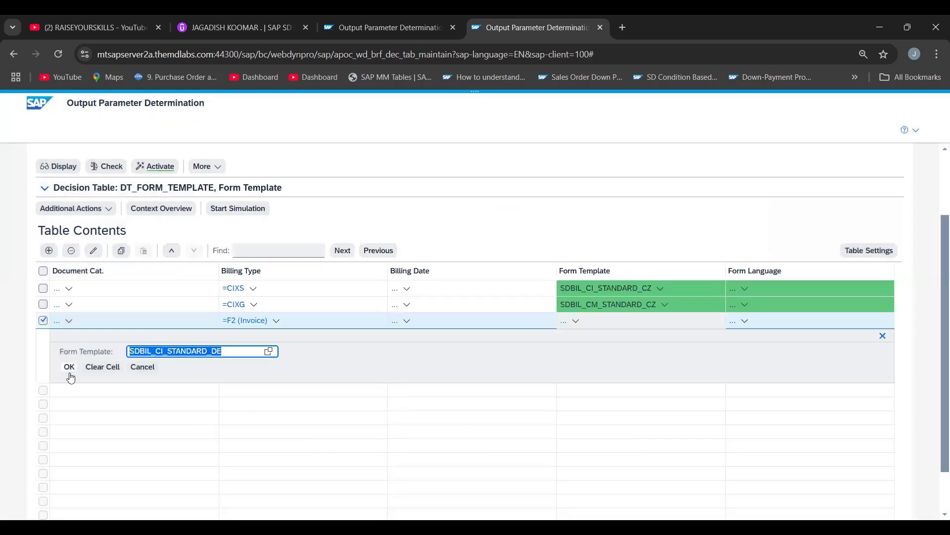
click(70, 374)
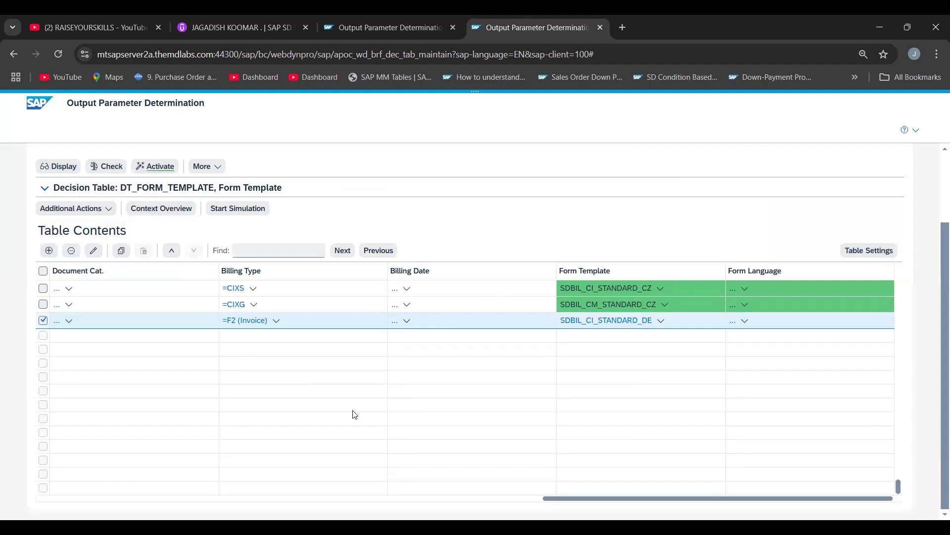
Review the Germany row across the decision table, including its Form Language options, Output Type, Sender Ctry/Reg. and Billing Type
click(744, 322)
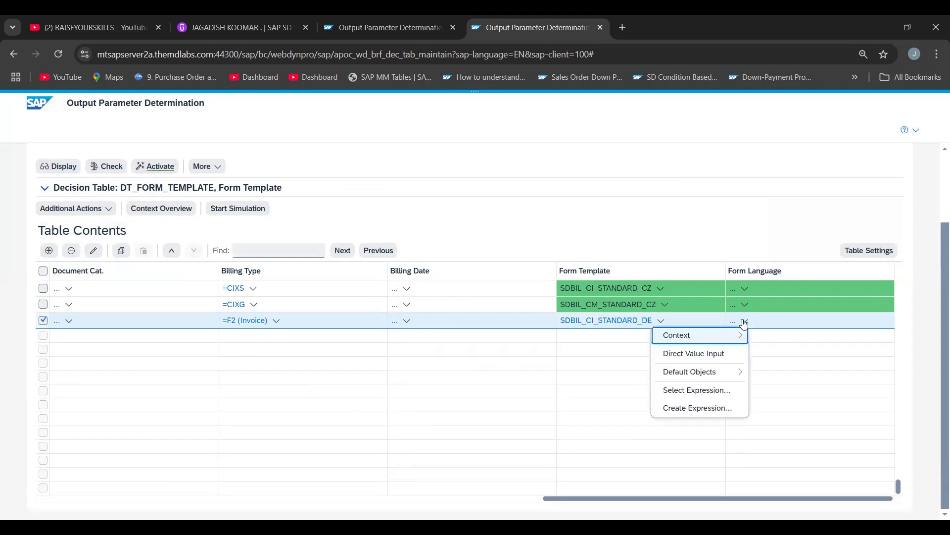
click(823, 367)
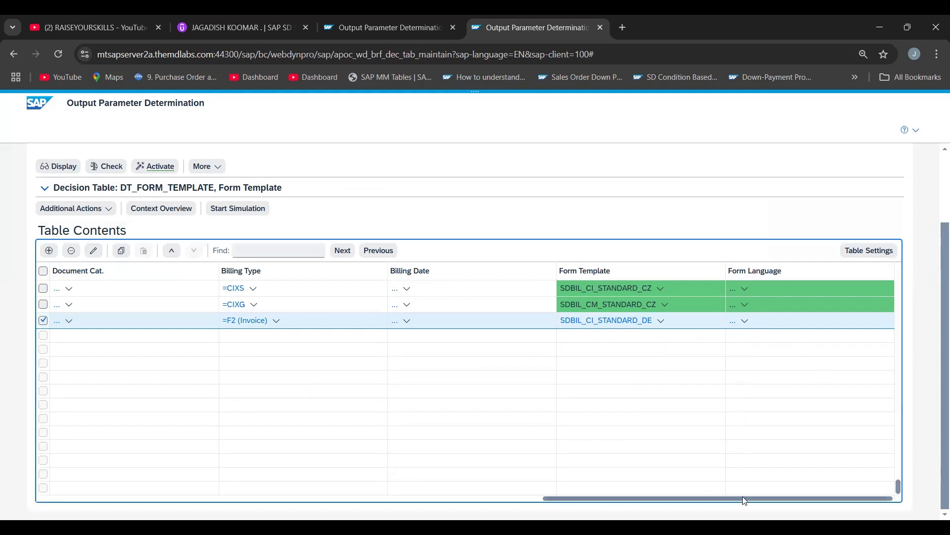
drag(800, 498, 801, 497)
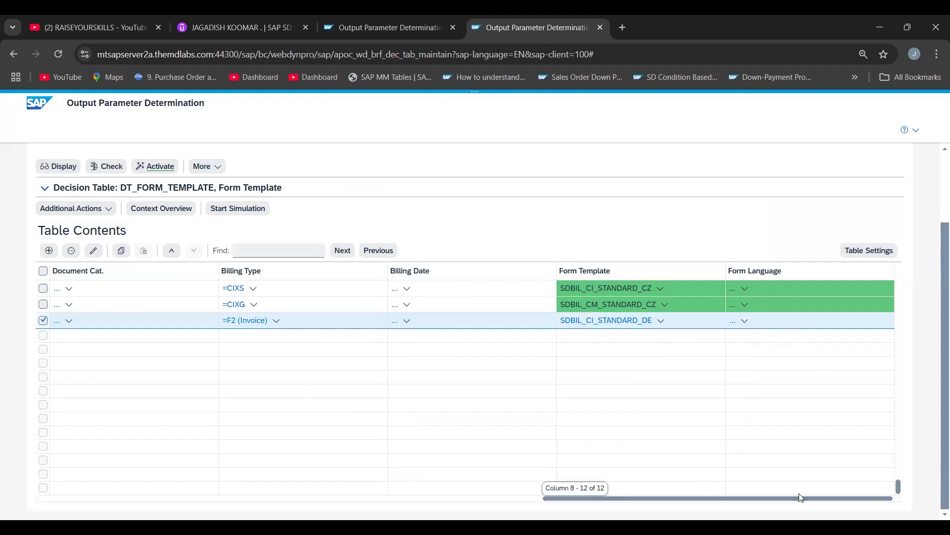
click(745, 323)
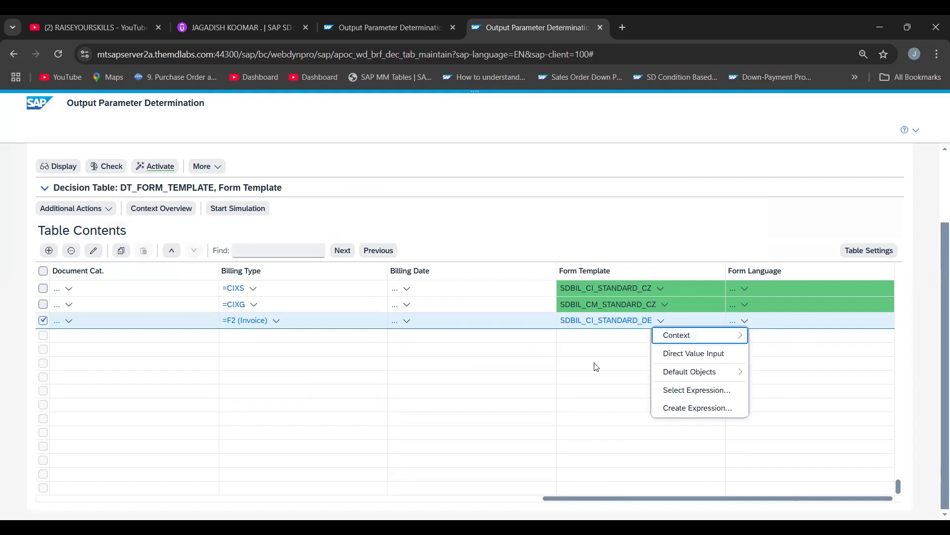
click(559, 375)
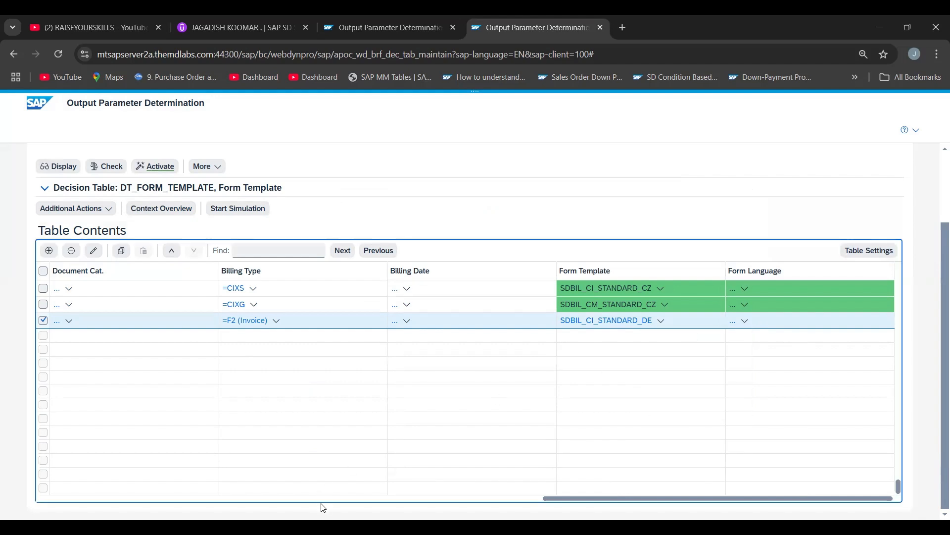
click(427, 497)
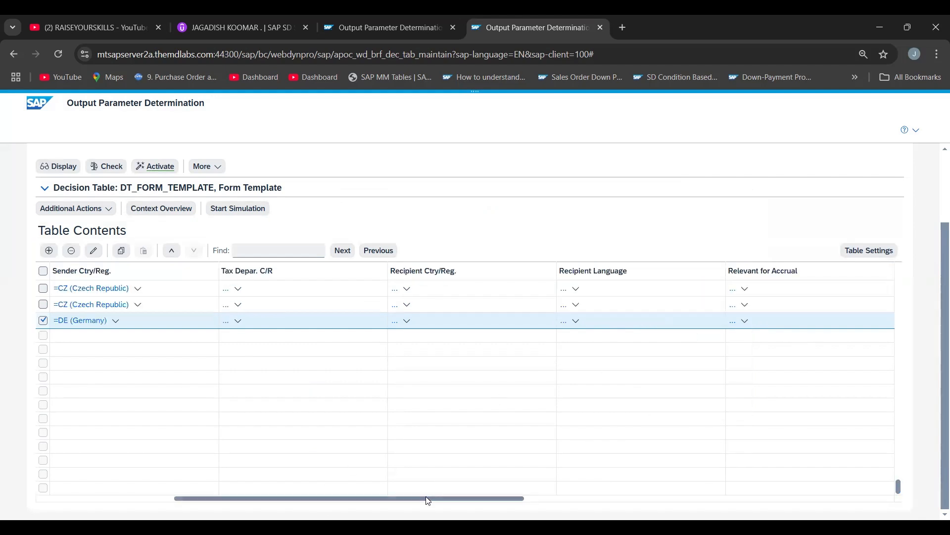
click(71, 499)
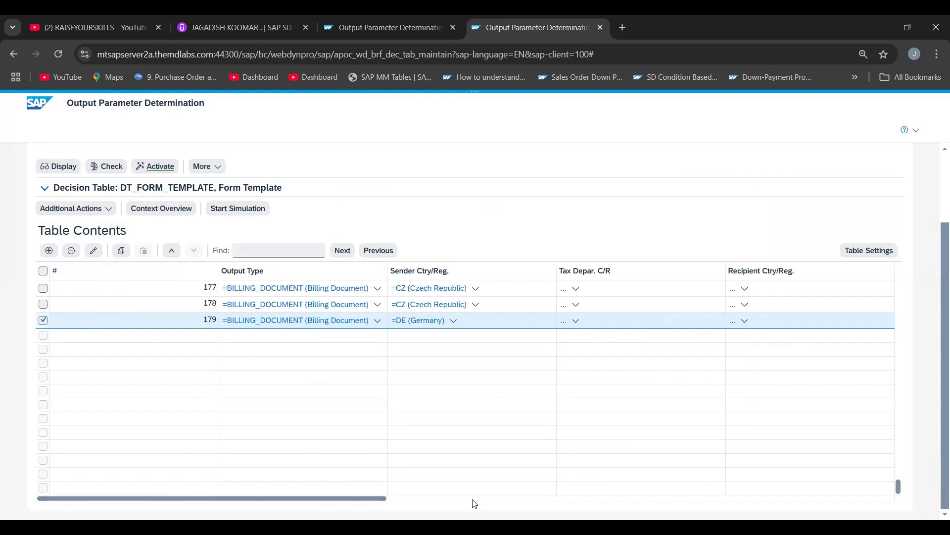
click(661, 499)
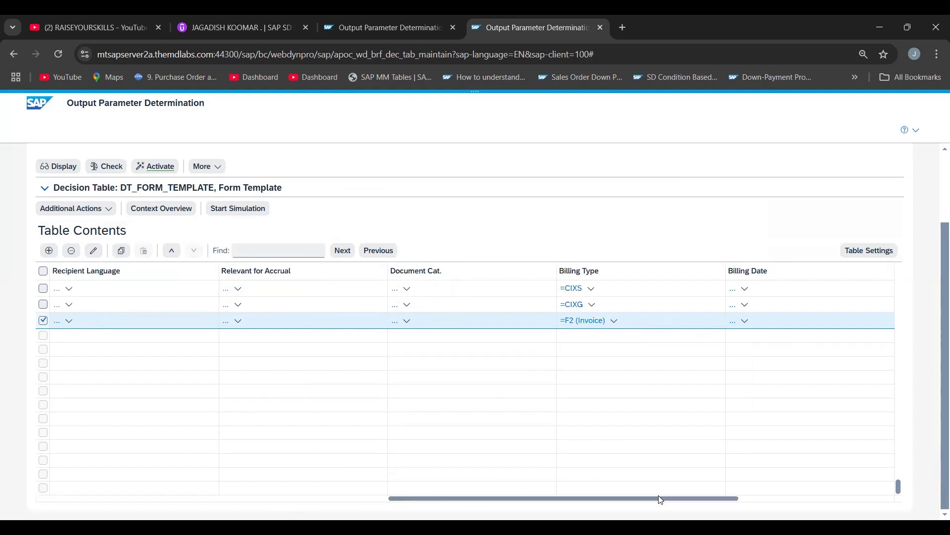
Check the Form Template decision table for errors and try to activate it
click(105, 171)
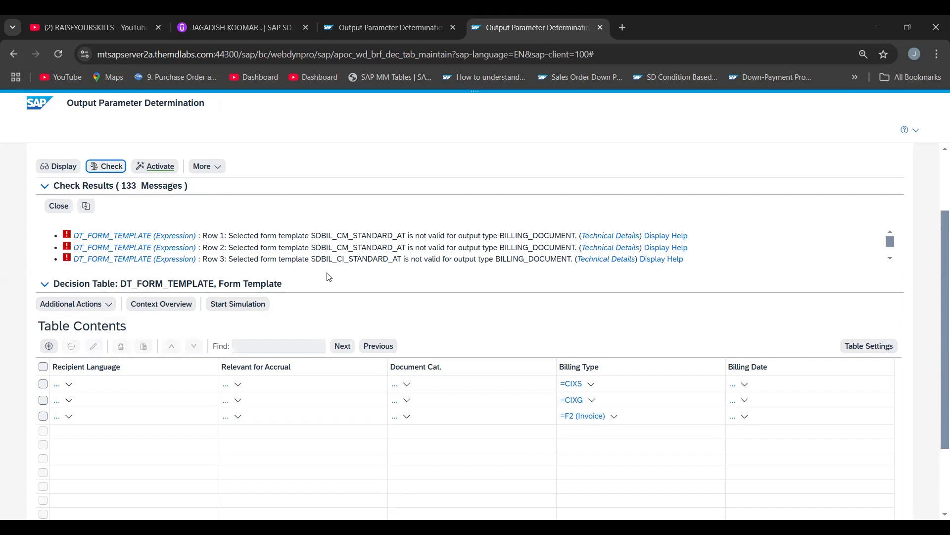
click(153, 176)
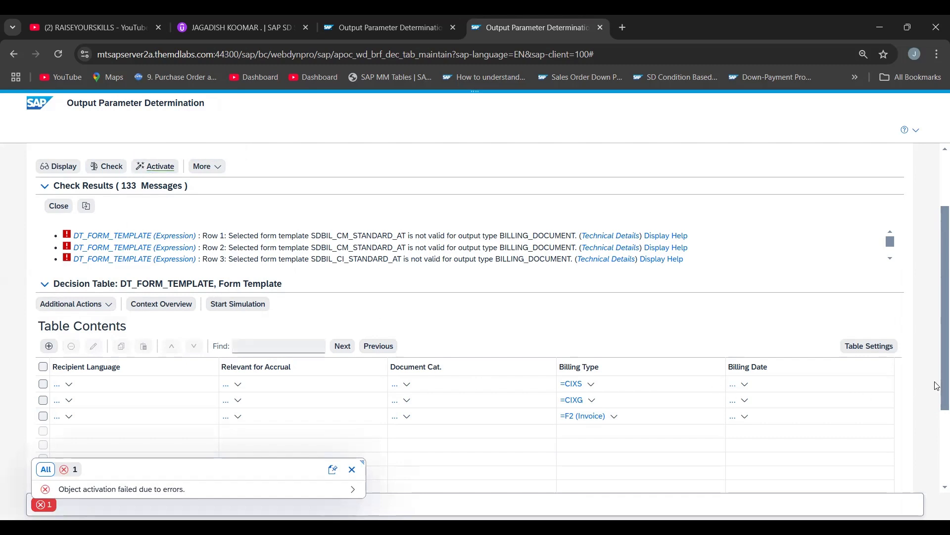
scroll(937, 385, down, 1)
scroll(937, 385, up, 2)
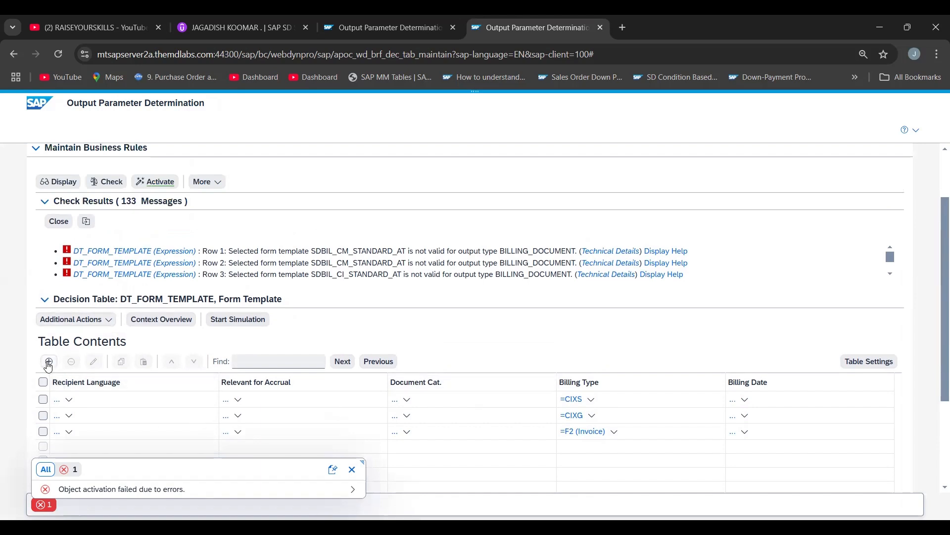
Delete all rows from the Form Template decision table and try to activate the emptied table
click(43, 381)
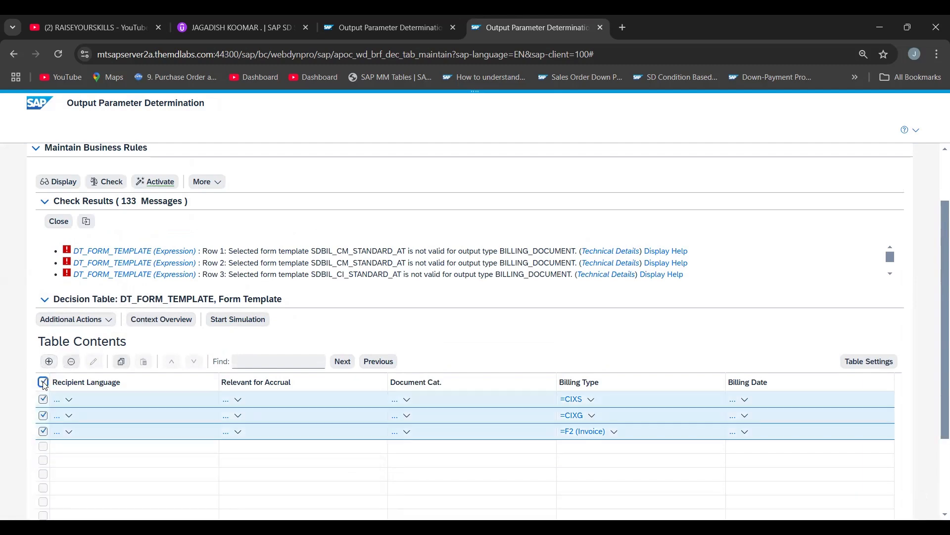
click(74, 366)
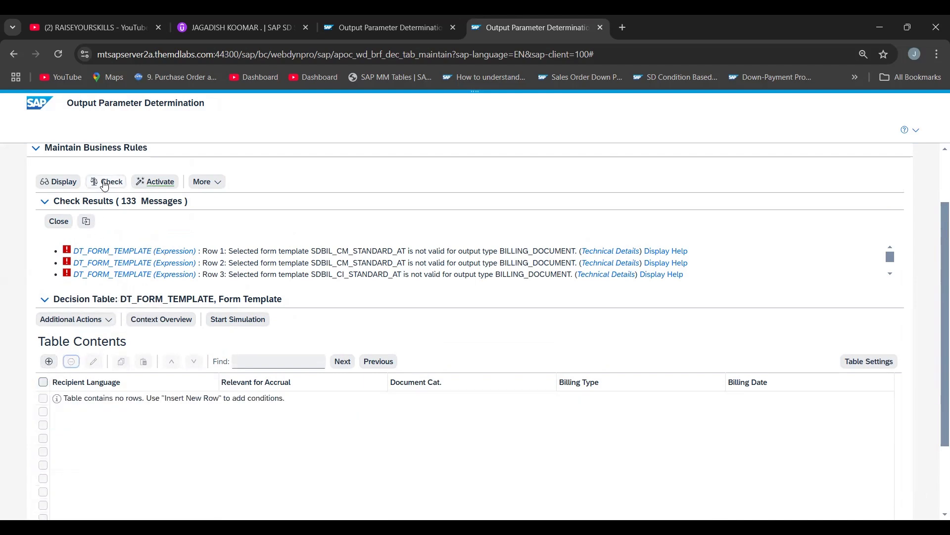
click(155, 184)
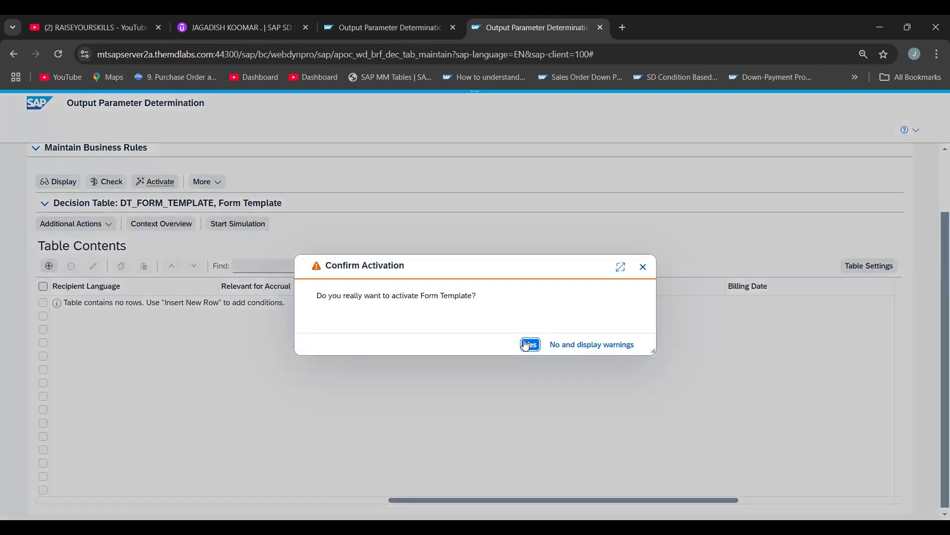
click(530, 345)
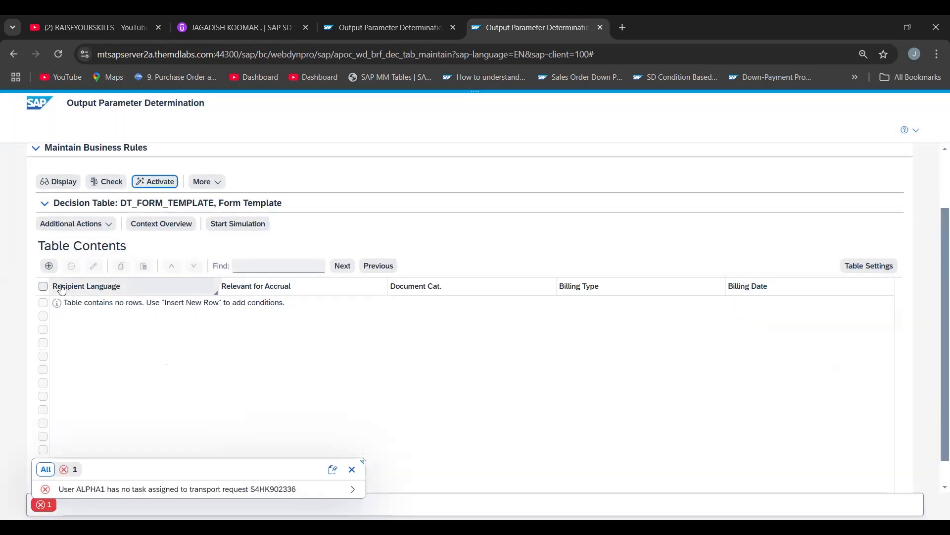
Insert a new row in the Form Template decision table and set its Document Cat. condition equal to M (Invoice)
click(49, 267)
click(49, 266)
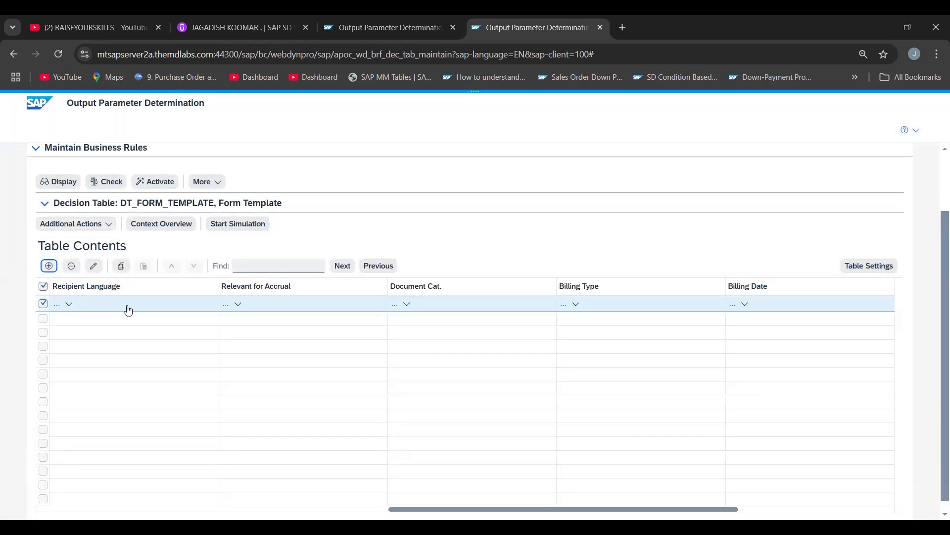
click(407, 305)
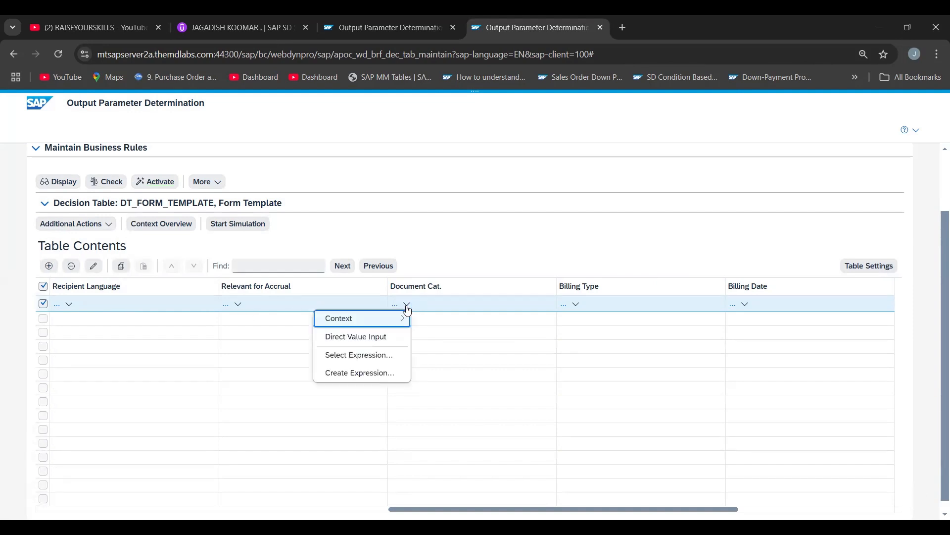
click(373, 338)
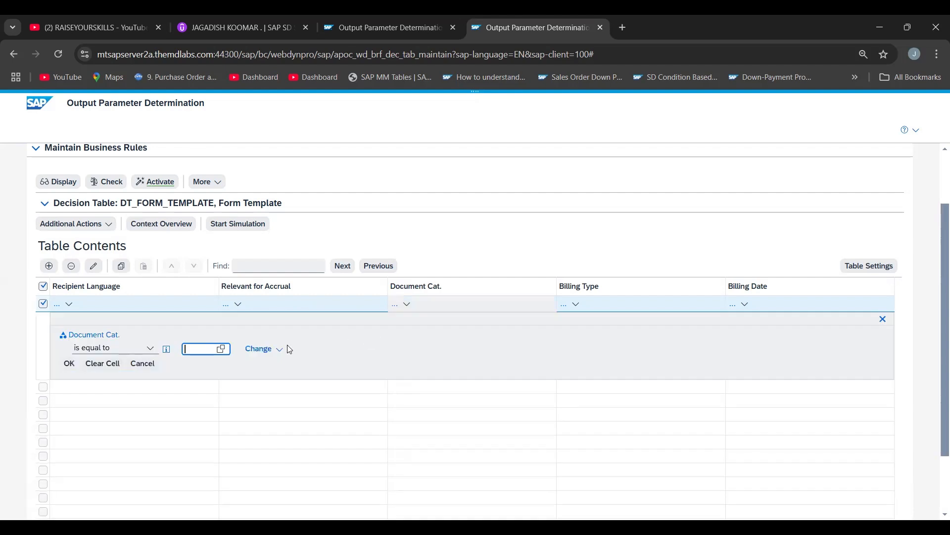
click(223, 350)
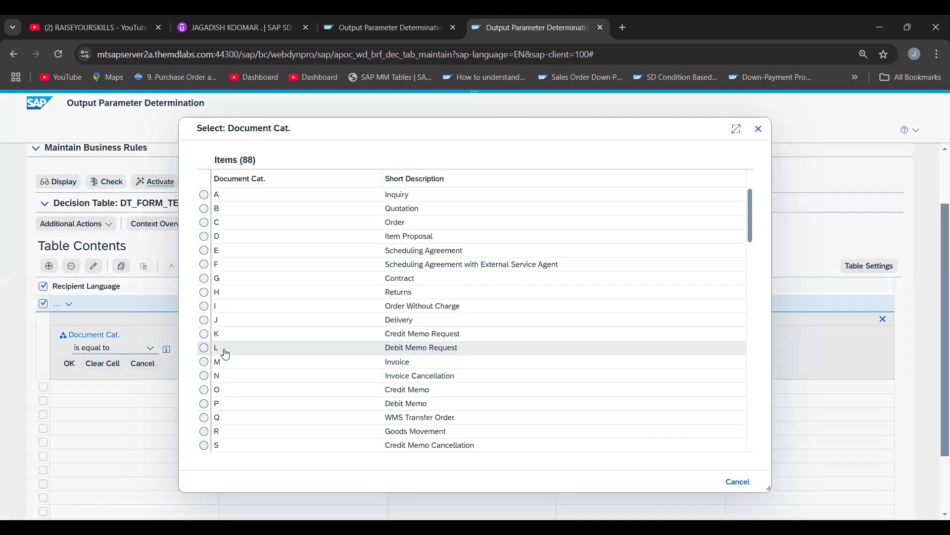
click(203, 368)
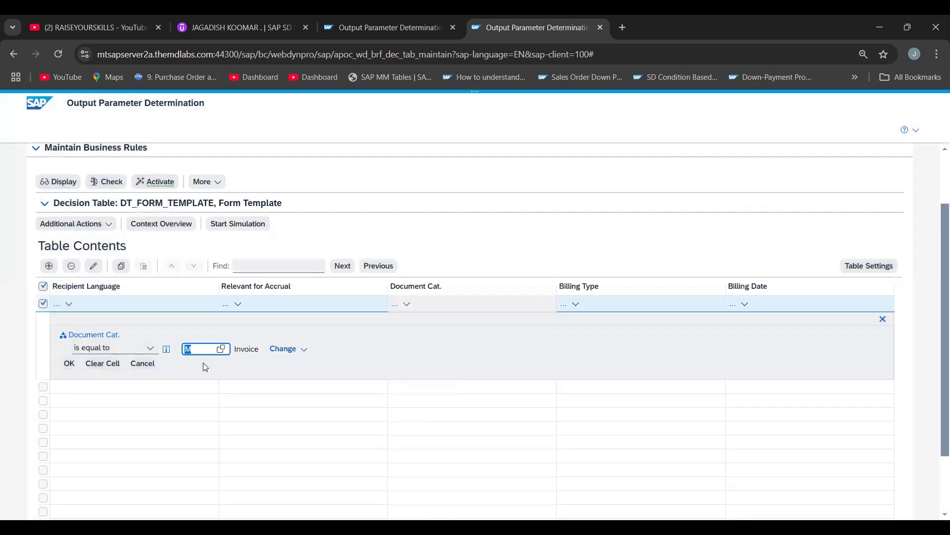
click(69, 363)
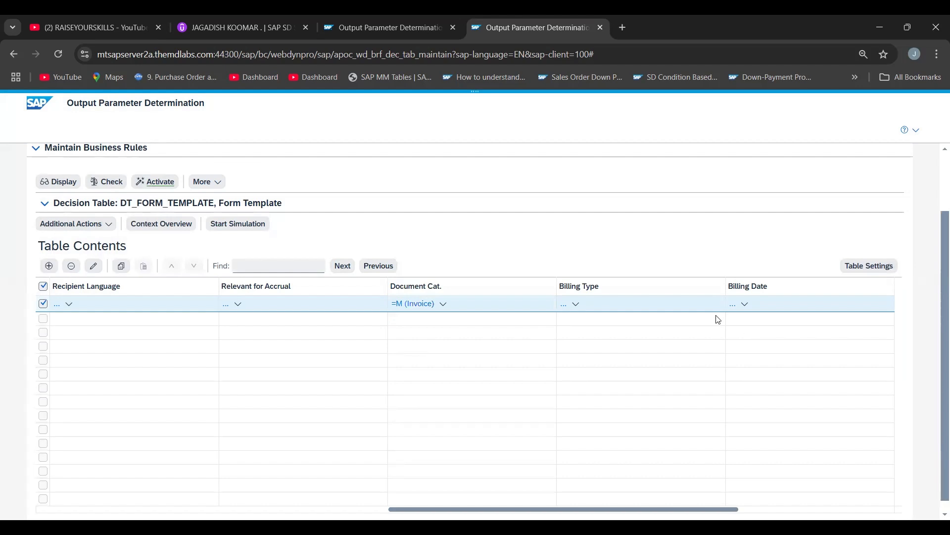
Set the new row's Billing Type condition equal to F2 (Invoice), filtering the value list by F2
click(576, 303)
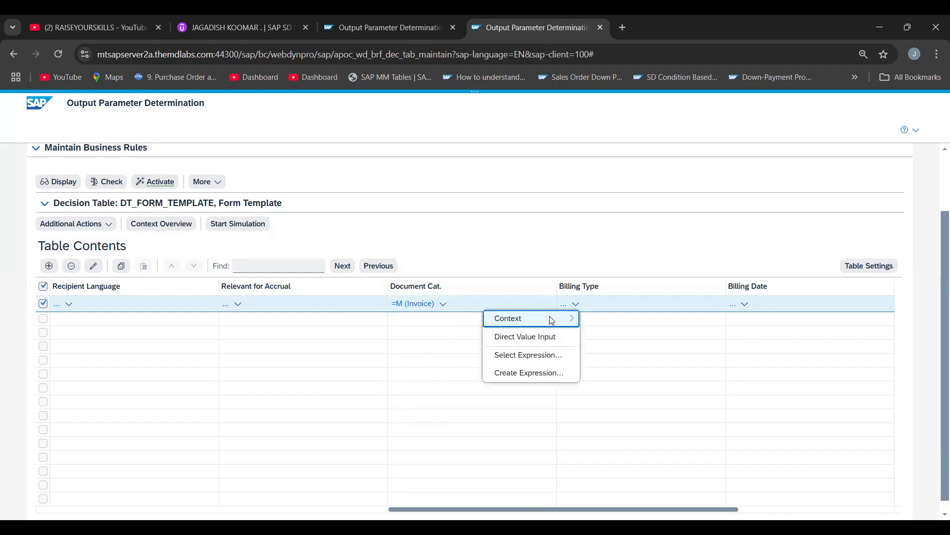
click(527, 337)
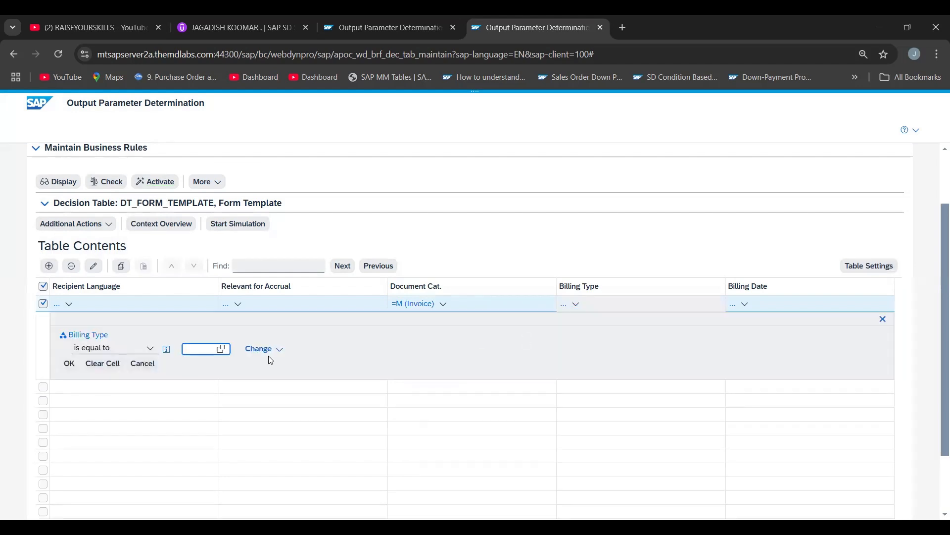
click(222, 350)
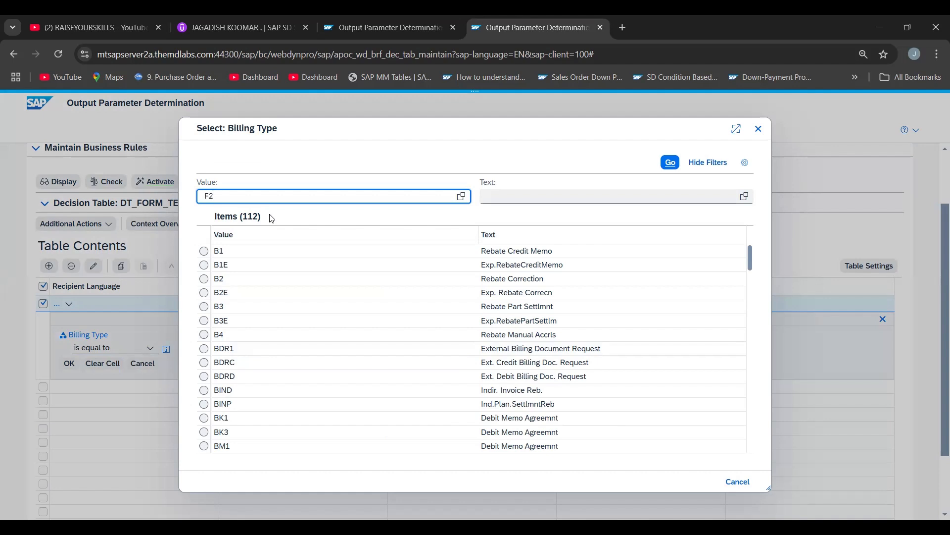
key(Return)
click(460, 199)
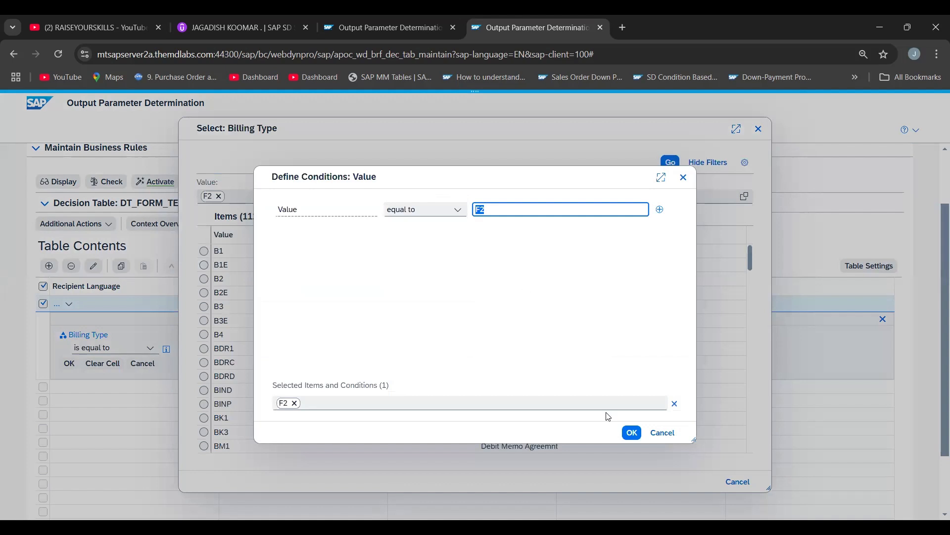
click(631, 431)
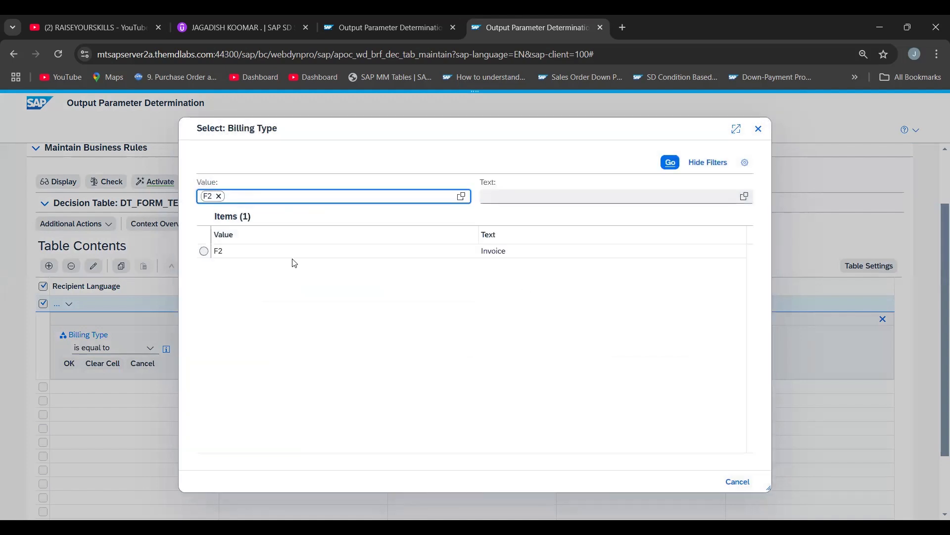
click(204, 251)
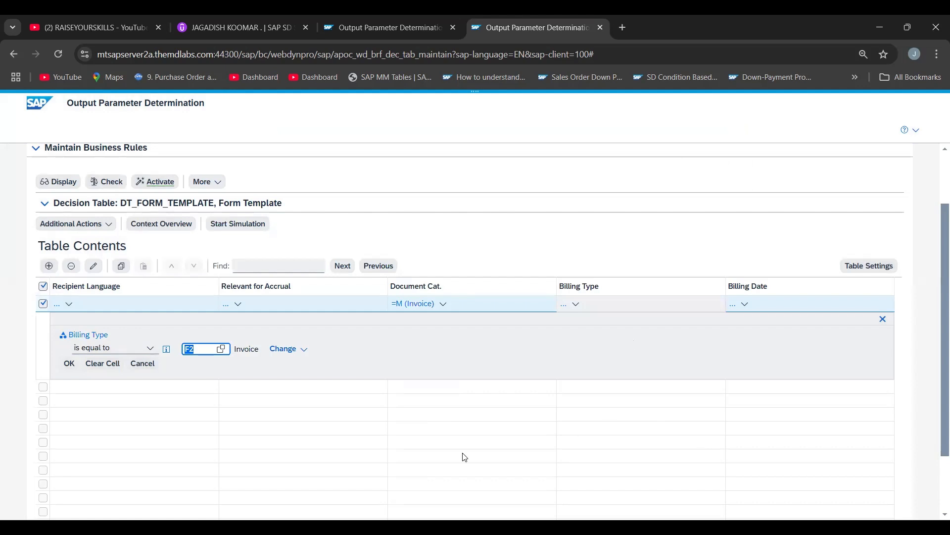
drag(937, 350, 936, 408)
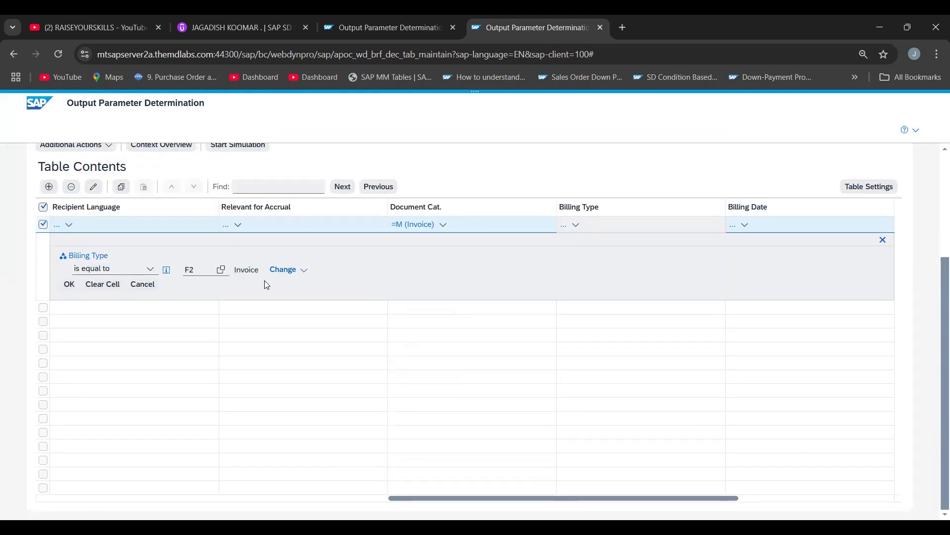
click(69, 285)
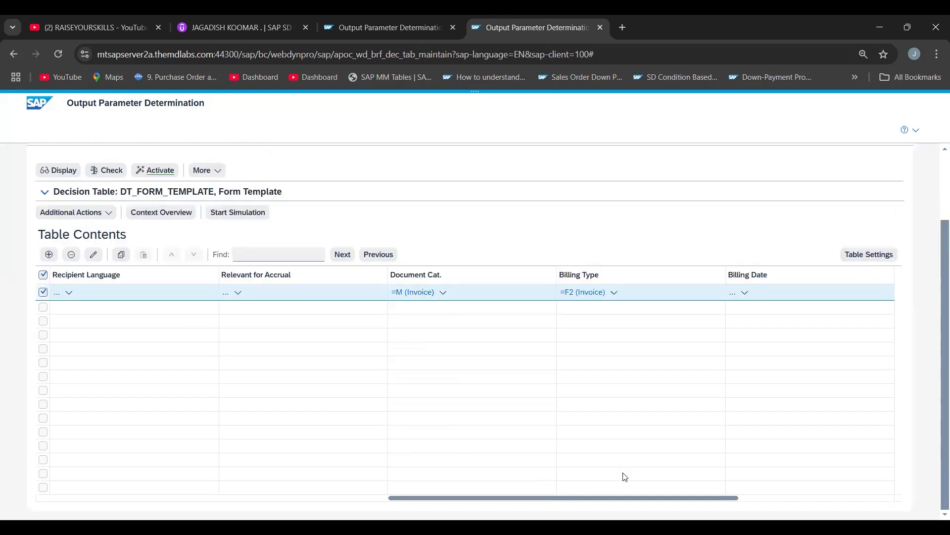
Assign form template SDBIL_CI_STANDARD_DE to the invoice row, filtering the template list by that ID
click(771, 493)
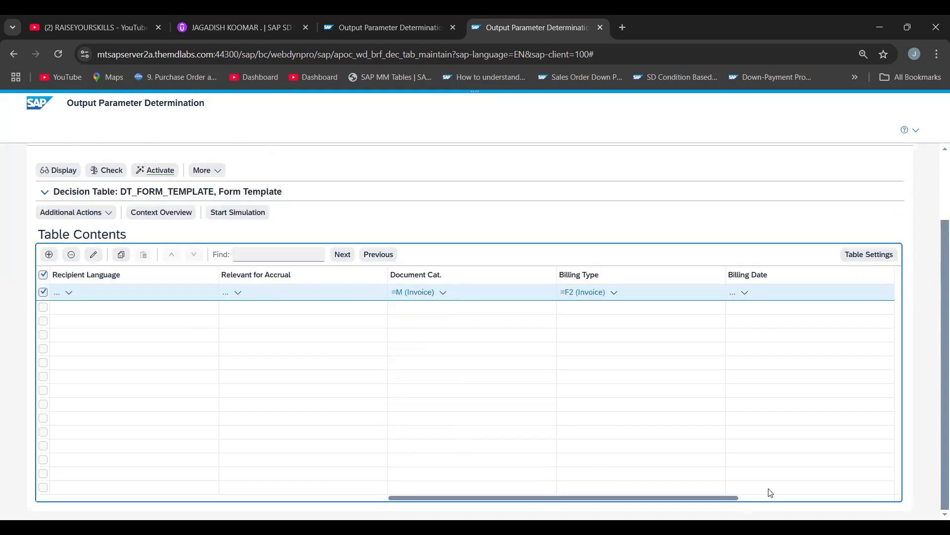
click(760, 498)
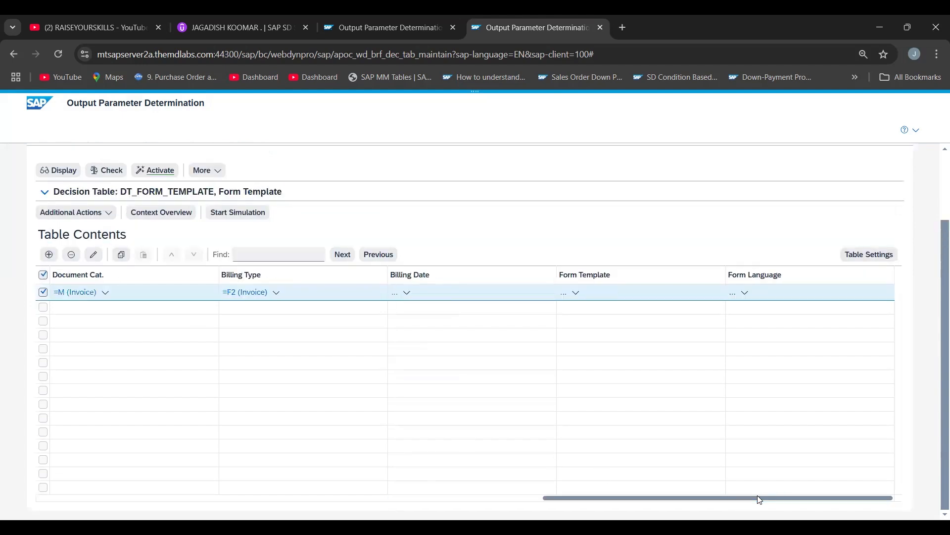
click(576, 293)
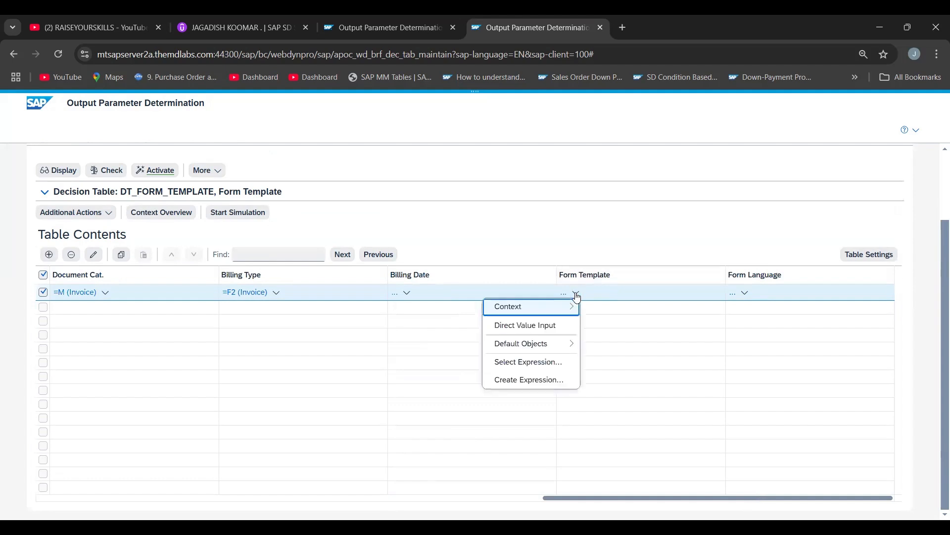
click(526, 327)
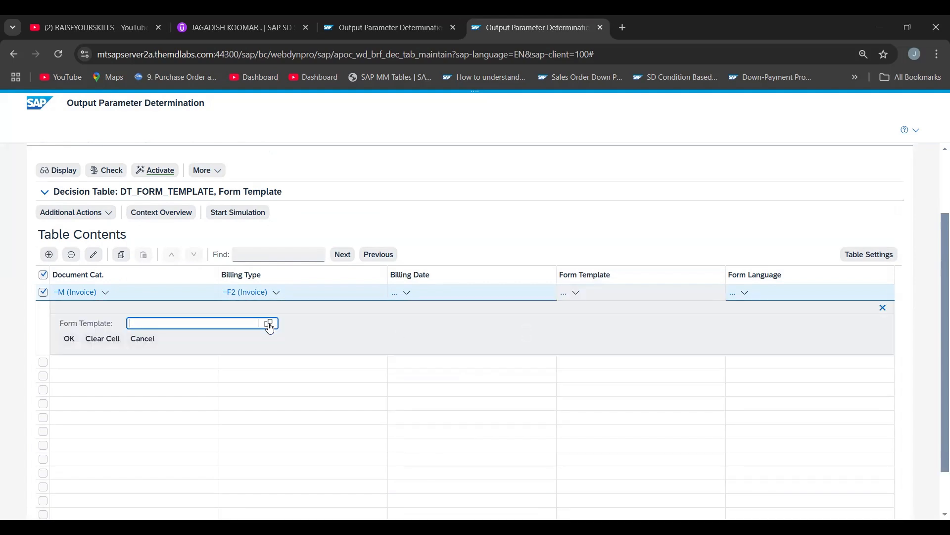
click(269, 325)
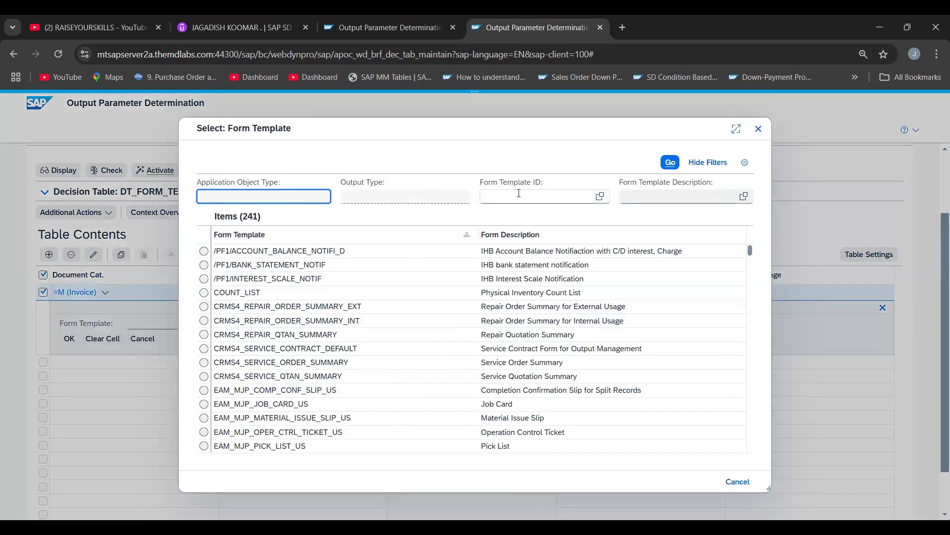
click(513, 196)
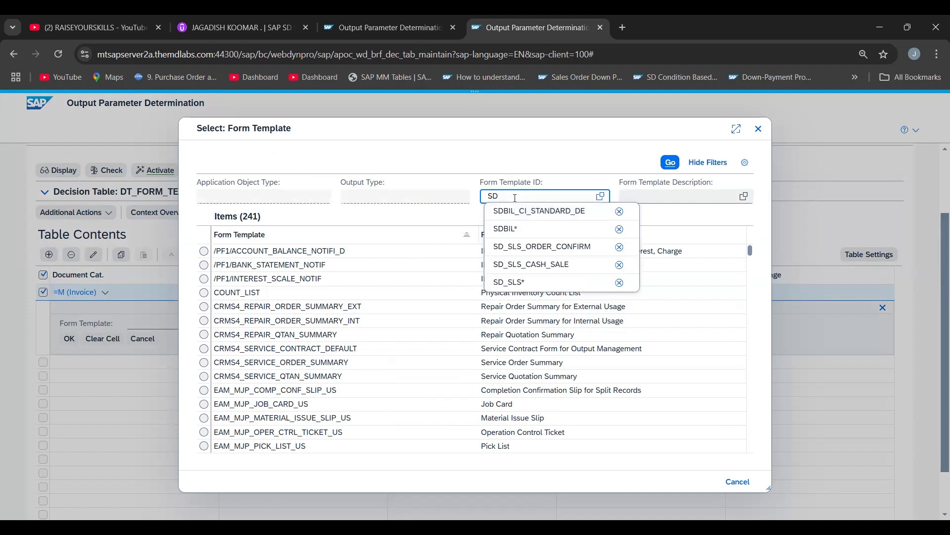
click(517, 211)
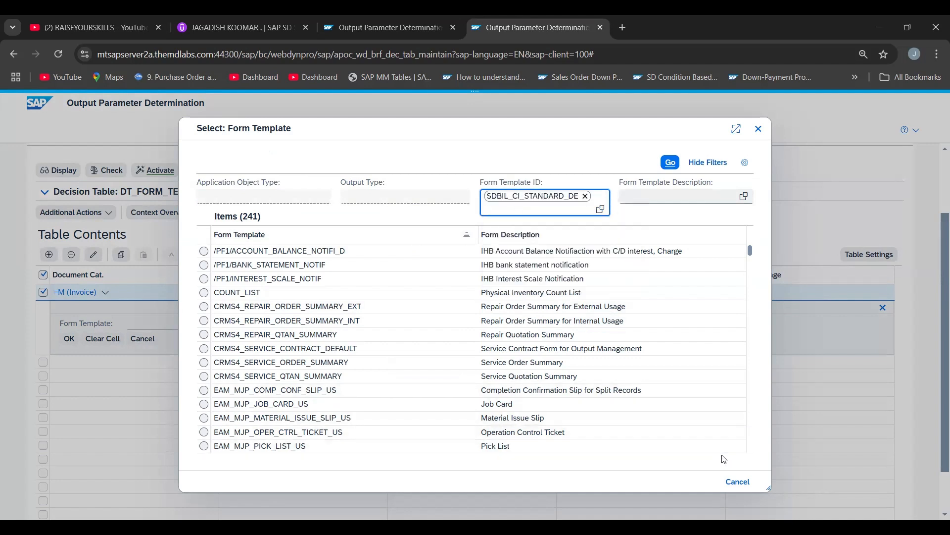
click(600, 210)
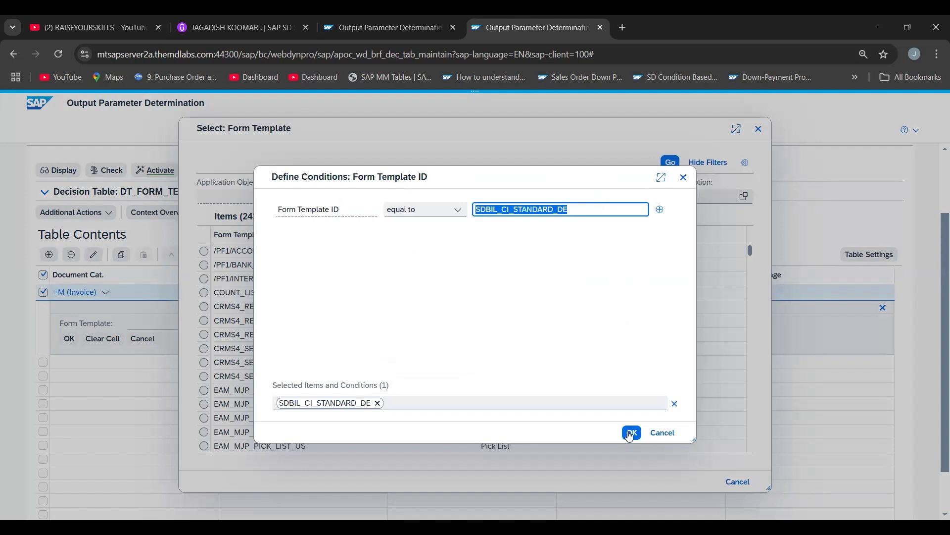
click(632, 432)
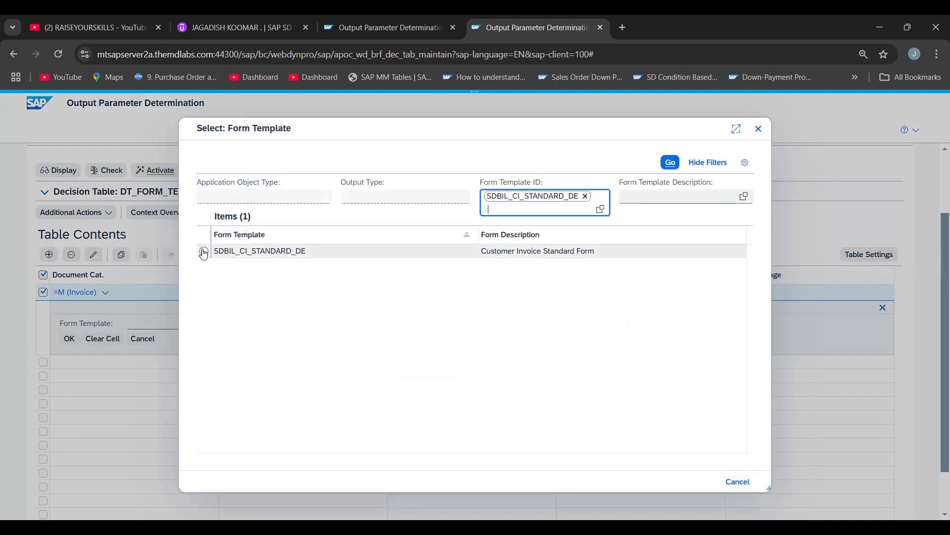
click(204, 251)
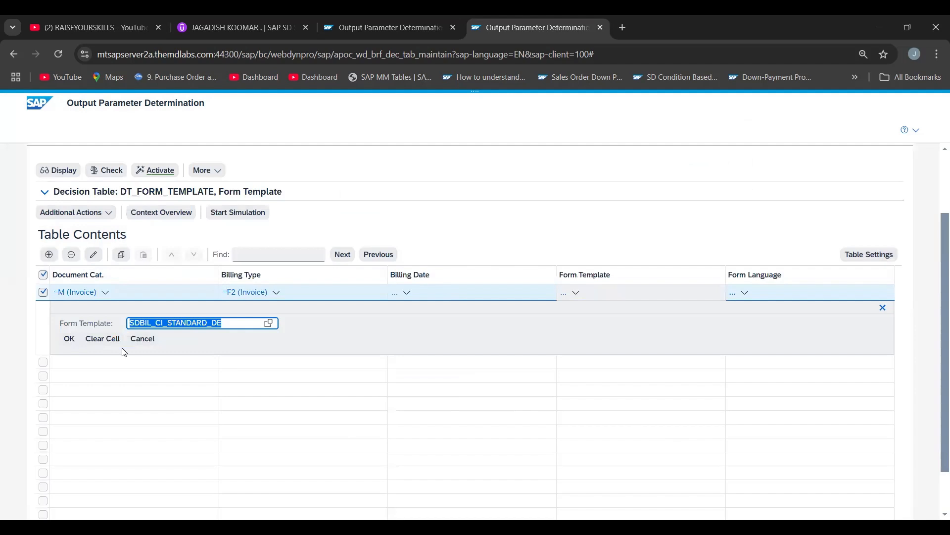
click(67, 338)
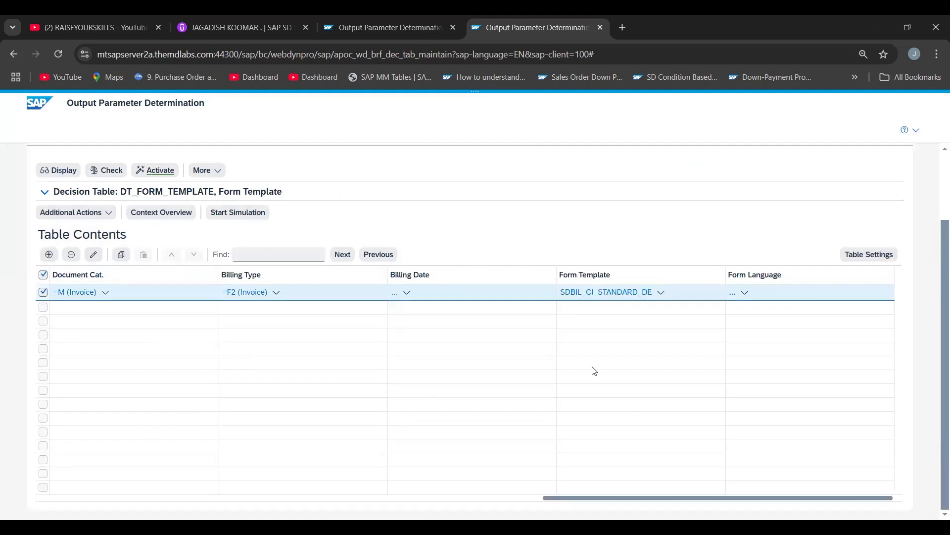
Check the decision table containing the new invoice row, try to activate it and inspect the resulting message
drag(618, 501, 231, 512)
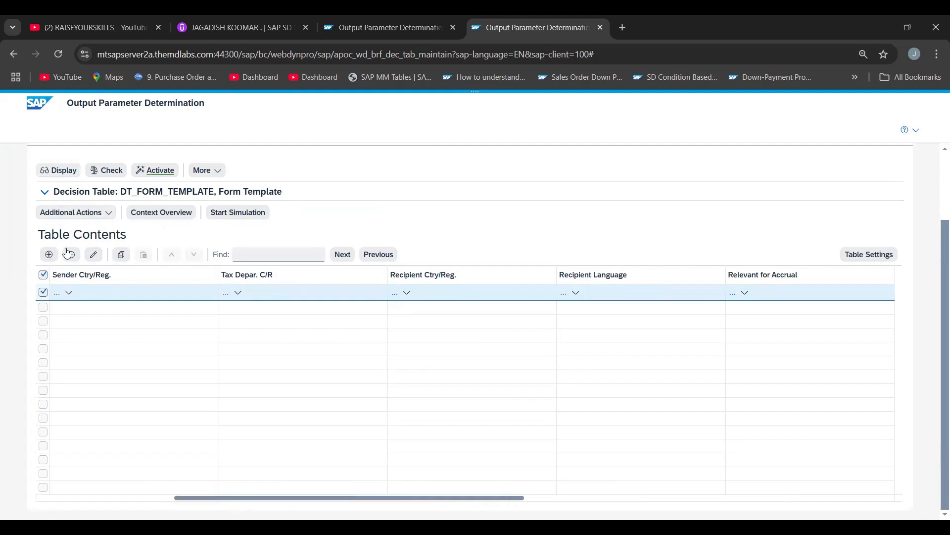
click(107, 173)
click(153, 171)
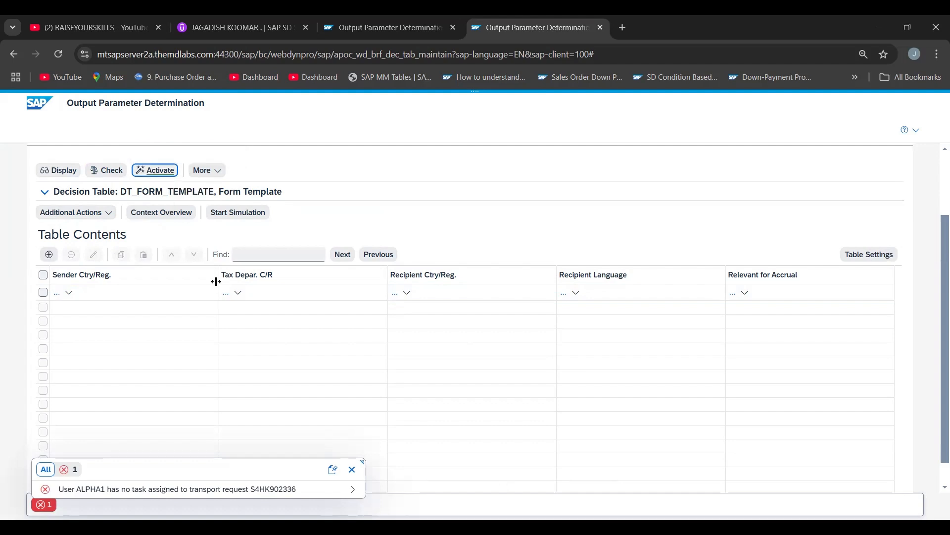
click(257, 492)
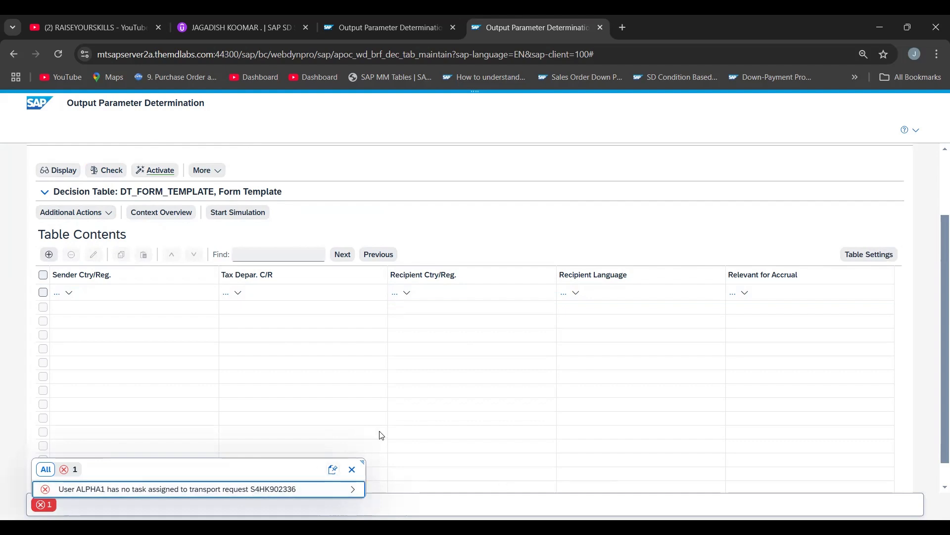
click(348, 216)
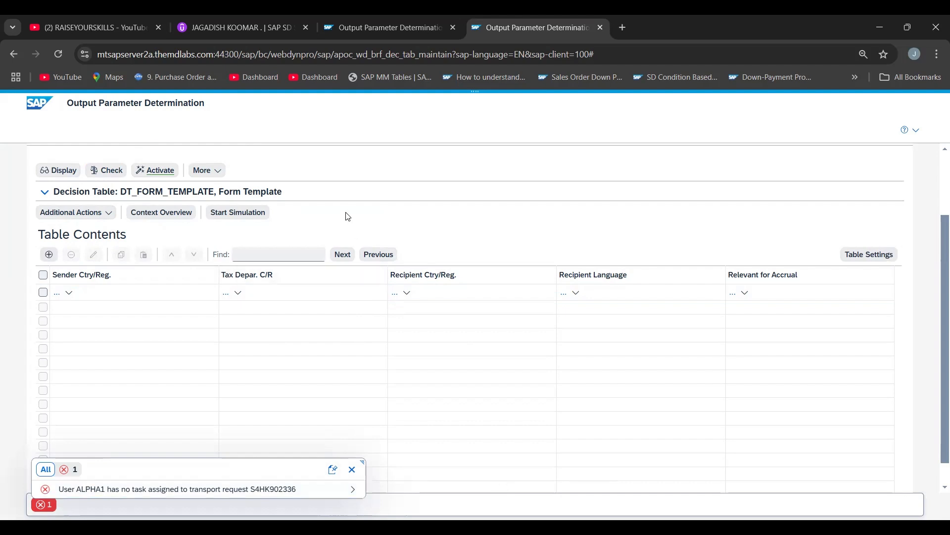
Try again to activate the decision table with the invoice row selected, and dismiss the message
click(43, 292)
click(156, 175)
click(353, 470)
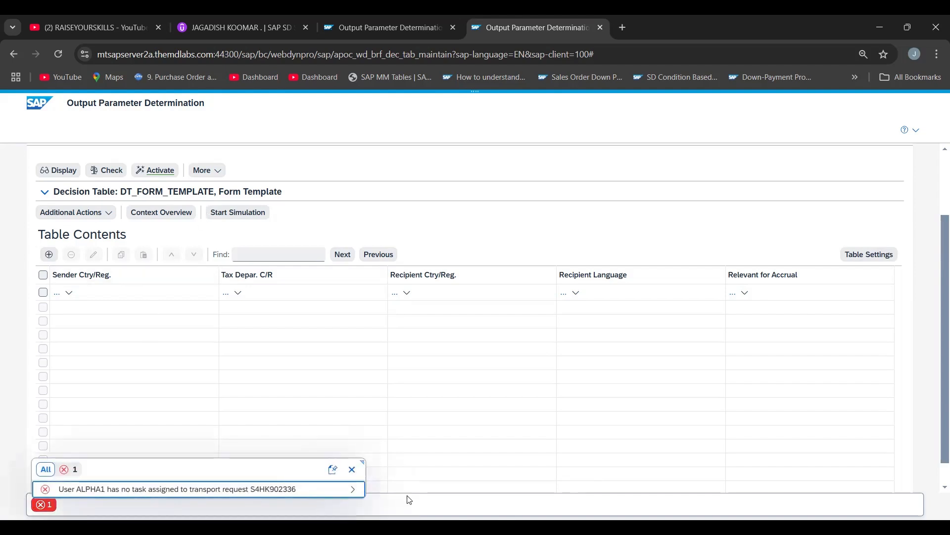
click(352, 470)
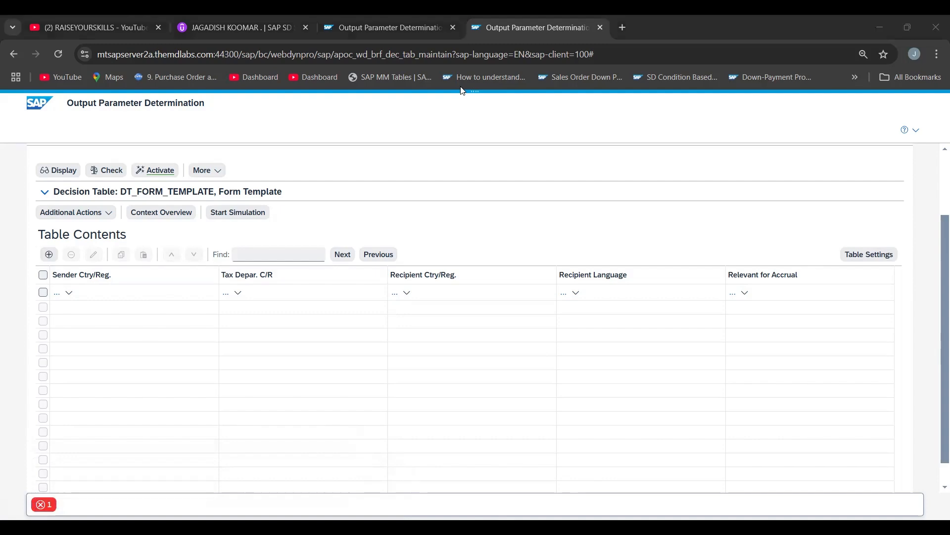
Switch to SAP GUI, run transaction /NSPRO and display the SAP Reference IMG
key(alt+Tab)
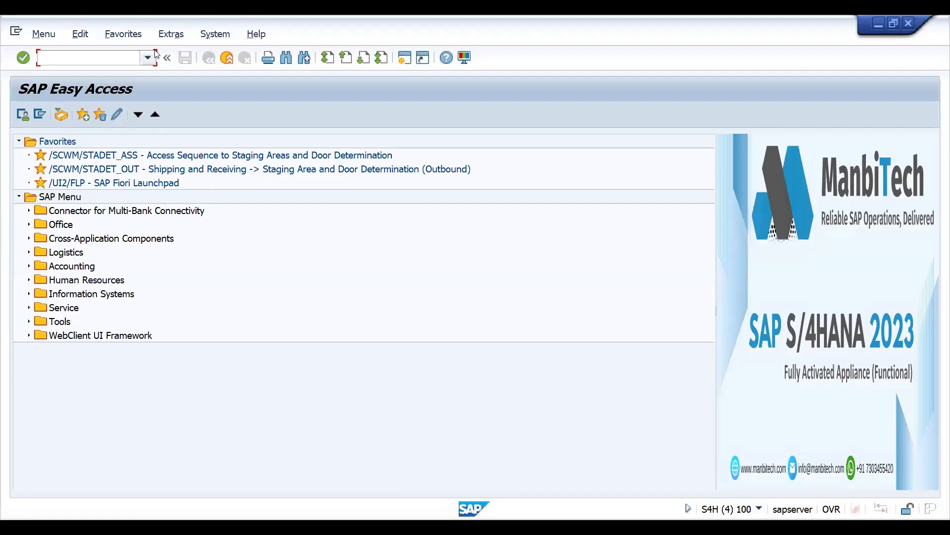
click(60, 55)
text(/NSPRO)
key(Return)
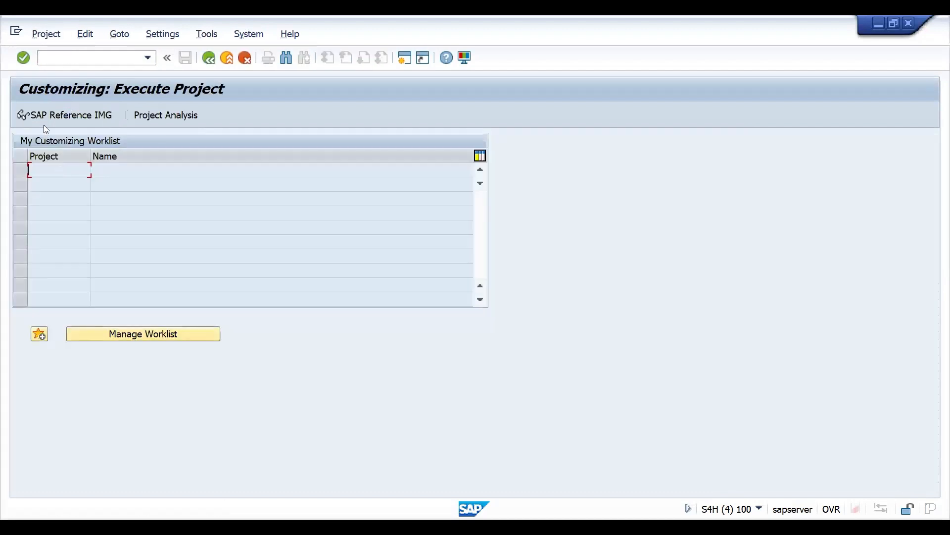
click(43, 120)
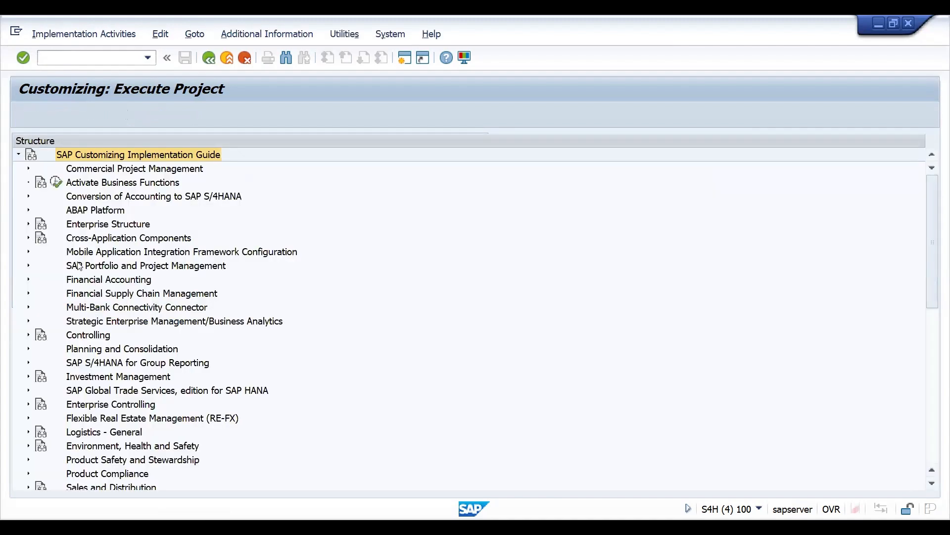
Look through the top-level areas of the SAP Customizing Implementation Guide, from Commercial Project Management to SAP Banking, for the output control settings
click(79, 267)
key(Down)
key(Down)
key(Down)
key(Down)
key(Down)
key(Down)
key(Down)
key(Down)
key(Down)
key(Down)
key(Down)
key(Down)
key(Down)
key(Down)
key(Down)
key(Down)
key(Down)
key(Down)
key(Down)
key(Down)
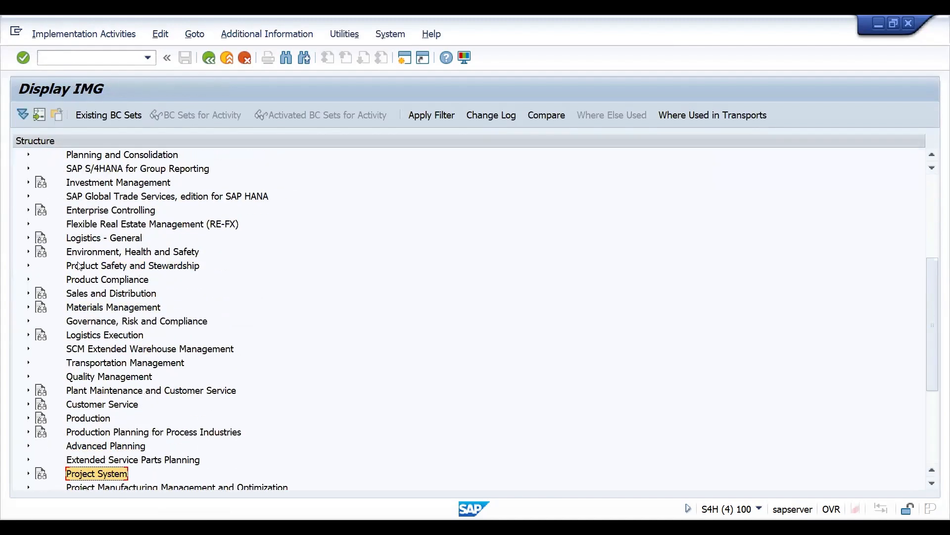
key(Down)
key(Down)
key(Down)
key(Down)
key(Down)
key(Down)
key(Down)
key(Down)
key(Down)
key(Down)
key(Down)
key(Down)
key(Down)
key(Up)
key(Up)
key(Up)
key(Up)
key(Up)
key(Up)
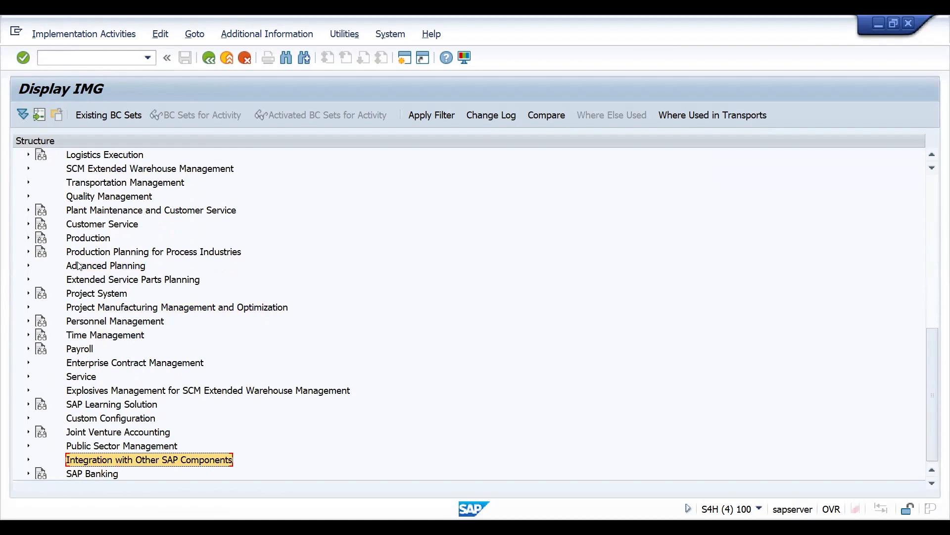
key(Up)
key(Up)
key(Up)
key(Up)
key(Up)
key(Up)
key(Up)
key(Up)
key(Up)
key(Up)
key(Up)
key(Up)
key(Up)
key(Up)
key(Up)
key(Up)
key(Up)
key(Up)
key(Up)
key(Up)
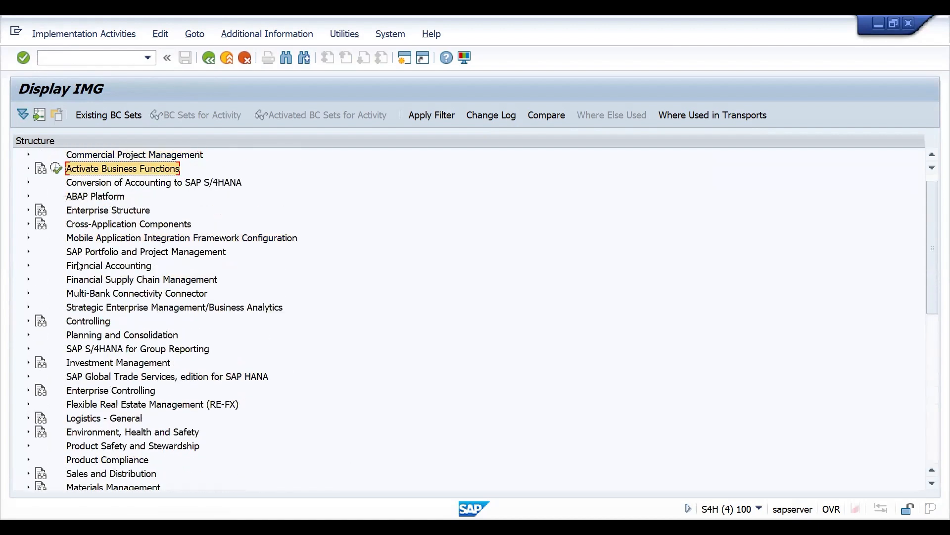
key(Down)
key(Down)
key(Down)
key(Down)
key(Down)
key(Down)
key(Down)
key(Down)
key(Down)
key(Down)
key(Down)
key(Down)
key(Down)
key(Down)
key(Down)
key(Down)
key(Down)
key(Down)
key(Down)
key(Up)
key(Up)
key(Up)
key(Up)
key(Up)
key(Up)
key(Up)
key(Up)
key(Up)
key(Up)
key(Up)
key(Up)
key(Up)
key(Up)
key(Up)
key(Up)
key(Up)
key(Up)
key(Up)
key(Up)
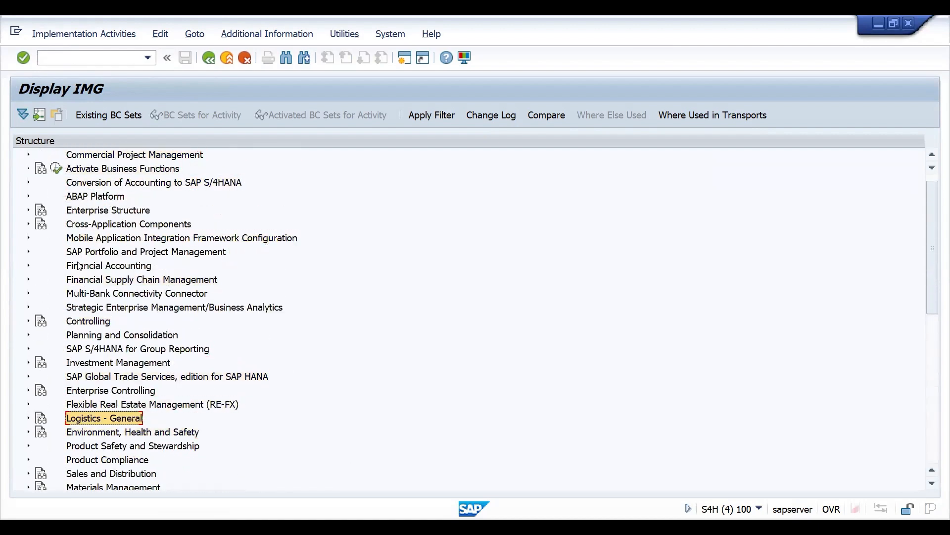
key(Down)
key(Down)
key(Down)
key(Down)
key(Down)
key(Down)
key(Down)
key(Down)
key(Down)
key(Down)
key(Down)
key(Down)
key(Down)
key(Down)
key(Down)
key(Down)
key(Down)
key(Down)
key(Down)
key(Down)
key(Down)
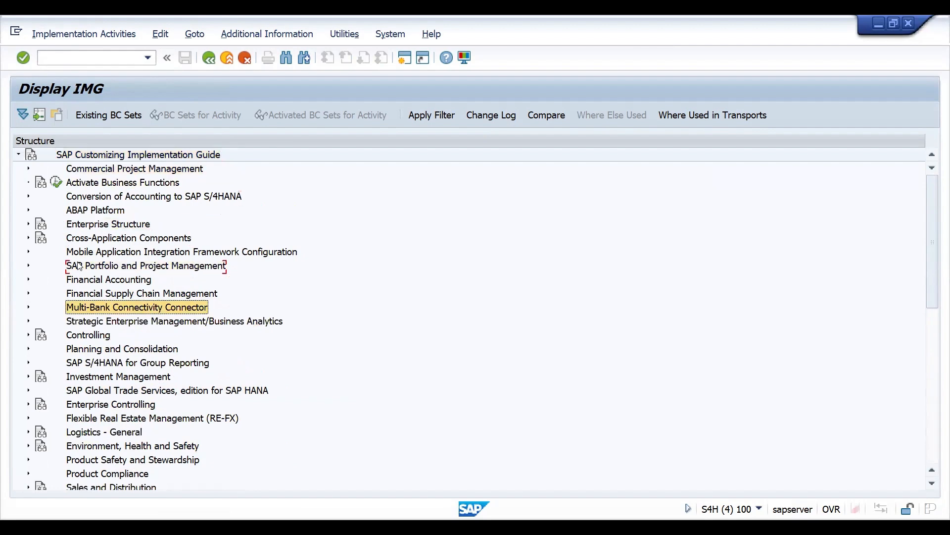
key(Up)
key(Up)
key(Up)
key(Up)
key(Up)
key(Up)
key(Up)
key(Up)
key(Up)
key(Up)
key(Up)
key(Up)
key(Up)
key(Up)
key(Up)
key(Up)
key(Up)
key(Up)
key(Up)
key(Up)
key(Up)
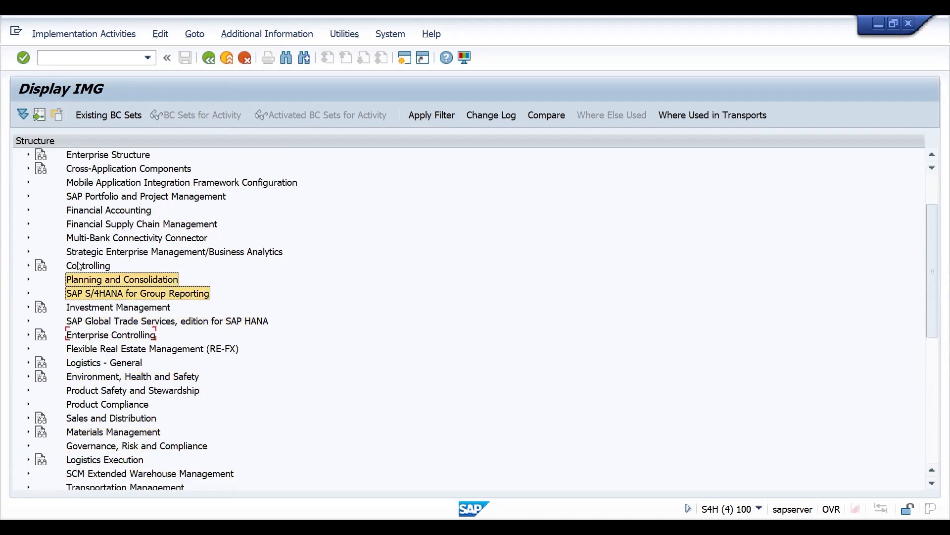
Expand Cross-Application Components in the implementation guide and open its Output Control node
key(Right)
key(Down)
key(Down)
key(Down)
key(Down)
key(Down)
key(Down)
key(Down)
key(Down)
key(Down)
key(Down)
key(Down)
key(Down)
key(Down)
key(Down)
key(Down)
key(Down)
key(Down)
key(Down)
key(Down)
key(Down)
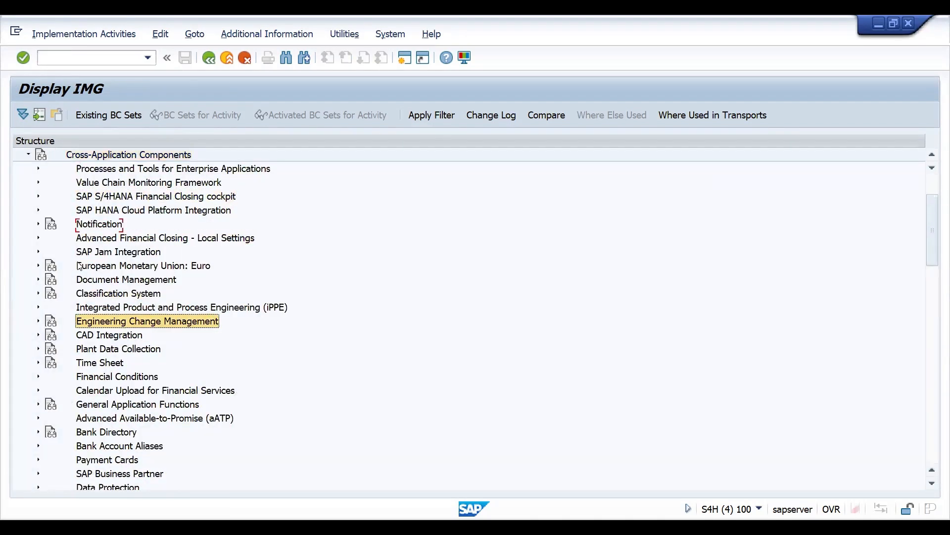
key(Down)
key(Down)
key(Down)
key(Down)
key(Down)
key(Down)
key(Down)
key(Down)
key(Down)
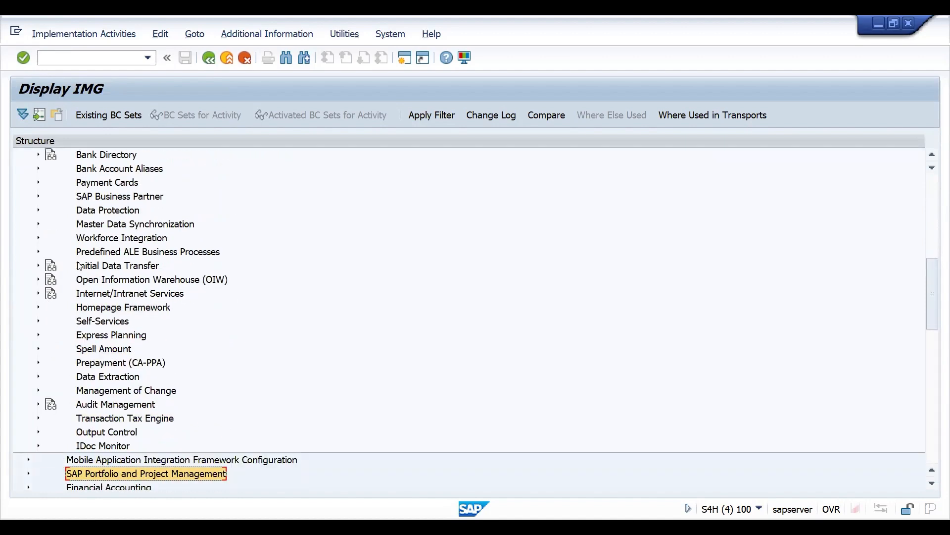
key(Up)
key(Up)
key(Up)
key(Right)
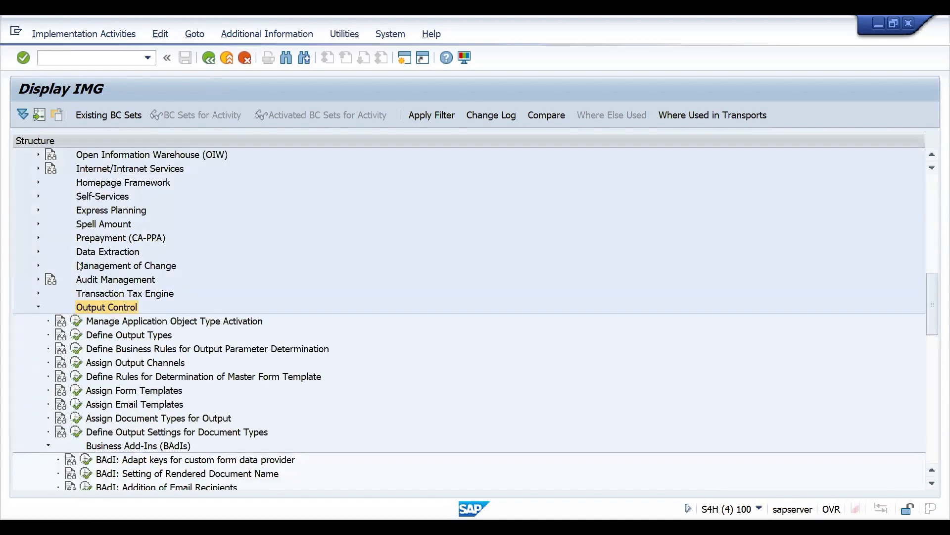
Look through the Output Control activities down to Business Add-Ins (BAdIs) and collapse the BAdIs node
key(Down)
key(Down)
key(Down)
key(Down)
key(Down)
key(Down)
key(Down)
key(Down)
key(Down)
key(Down)
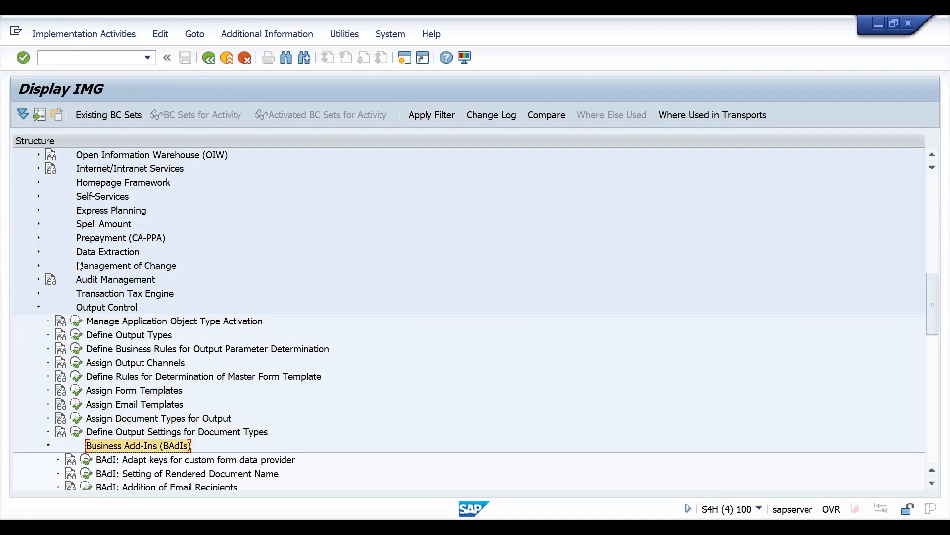
key(Left)
key(Up)
key(Up)
key(Up)
key(Up)
key(Up)
key(Up)
key(Up)
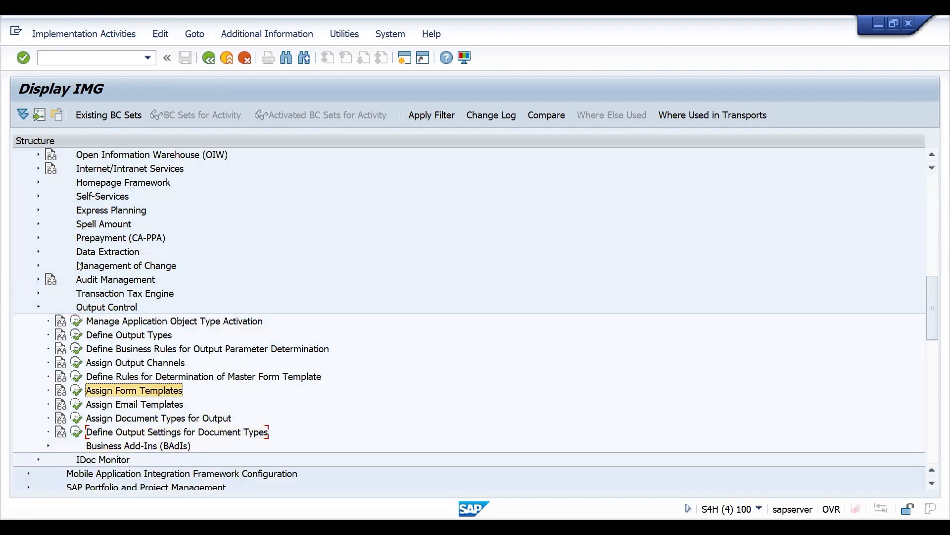
key(Down)
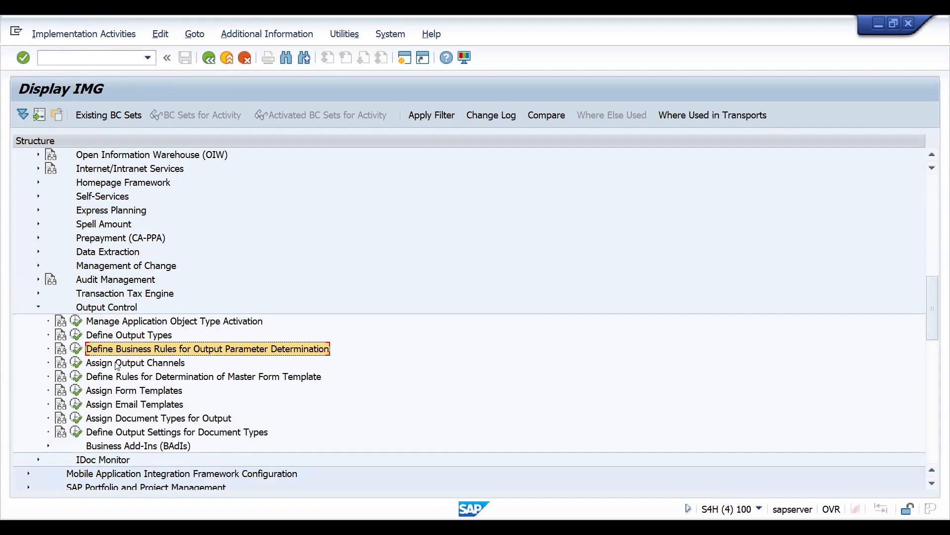
Execute the Define Output Types activity, view the output type overview and return to the implementation guide
click(77, 337)
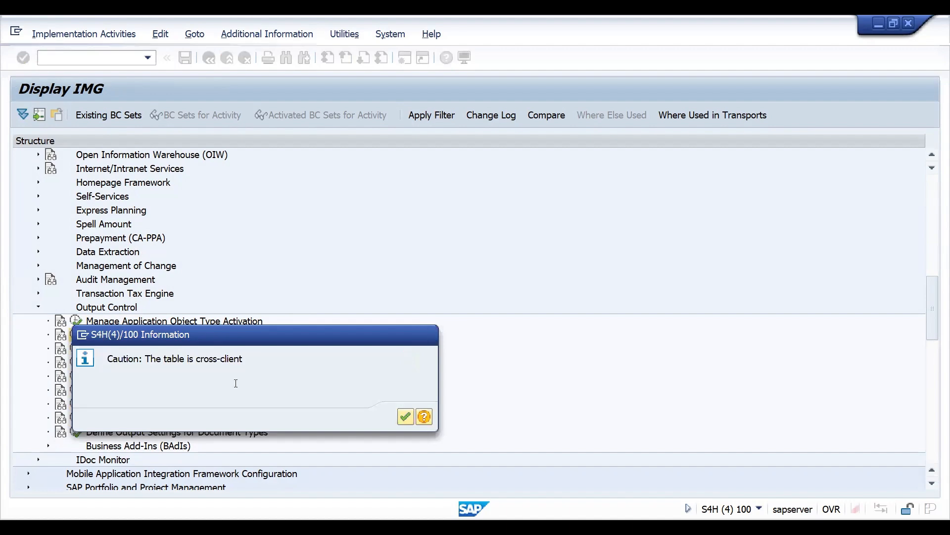
key(Return)
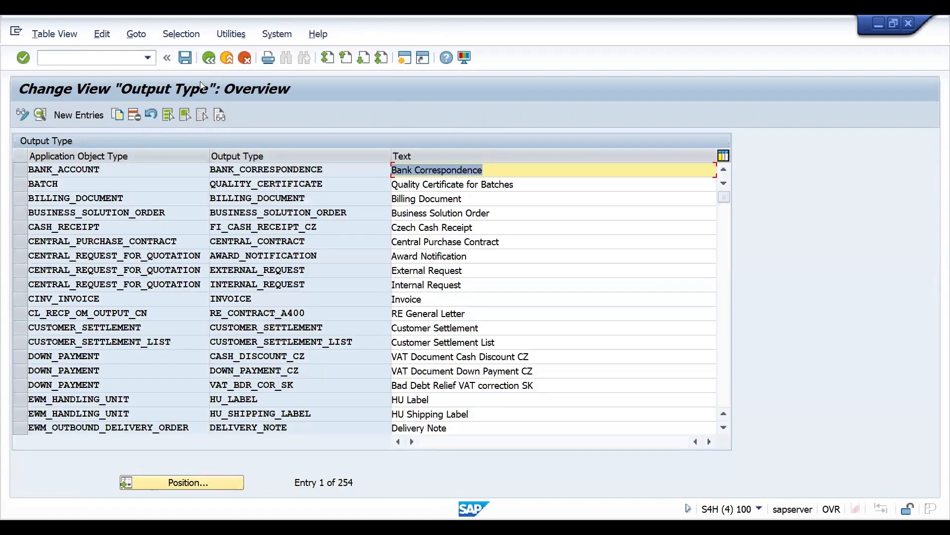
click(207, 58)
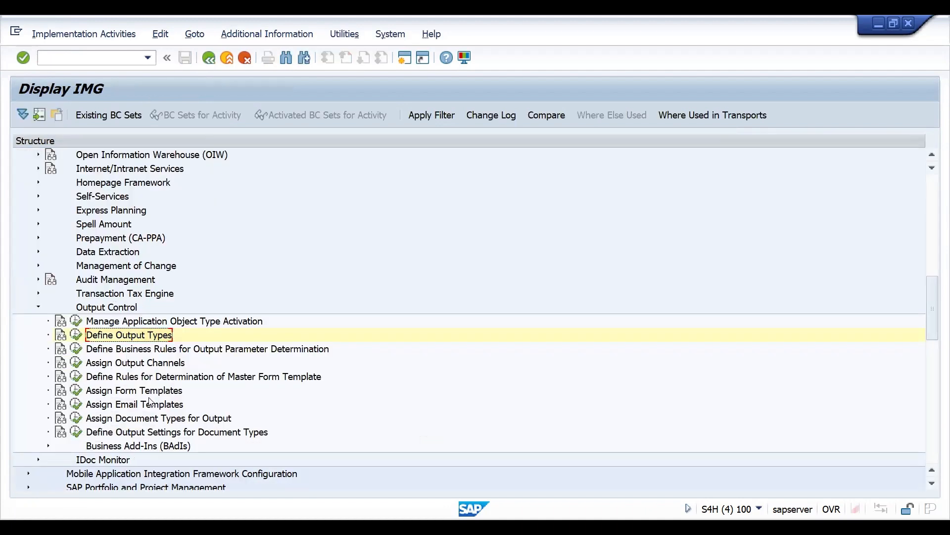
Look through the guide nodes below Output Control, from IDoc Monitor to the areas around Investment Management
click(145, 378)
key(Down)
key(Down)
key(Down)
key(Down)
key(Down)
key(Down)
key(Down)
key(Down)
key(Down)
key(Down)
key(Down)
key(Down)
key(Down)
key(Down)
key(Down)
key(Down)
key(Down)
key(Down)
key(Down)
key(Down)
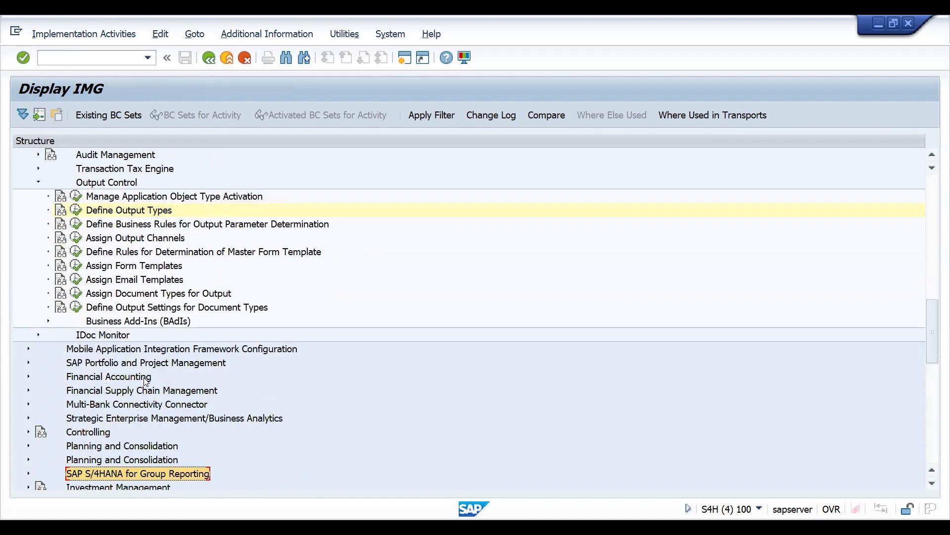
key(Up)
key(Up)
key(Up)
key(Up)
key(Up)
key(Up)
key(Up)
key(Up)
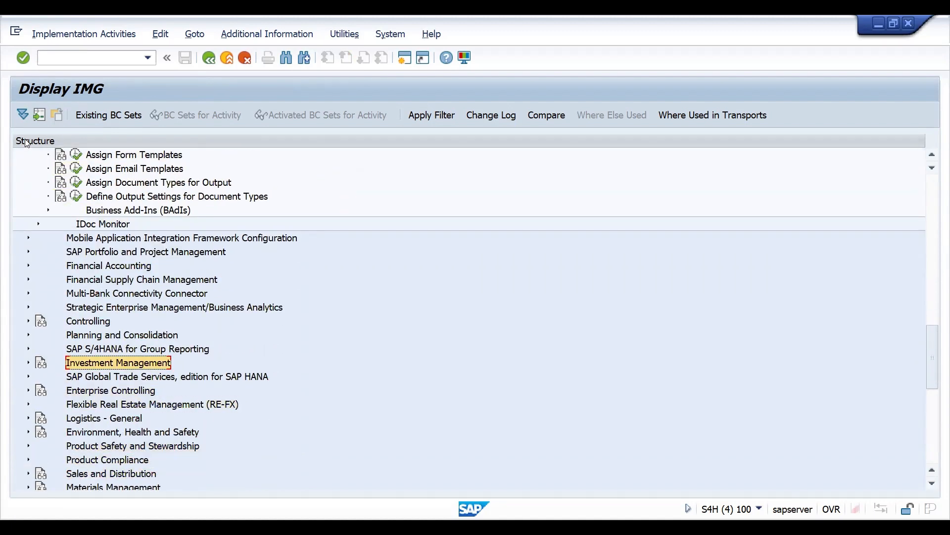
Run transaction /NSE09 and display the user's modifiable customizing and workbench requests in the Transport Organizer
click(52, 57)
text(/NSE)
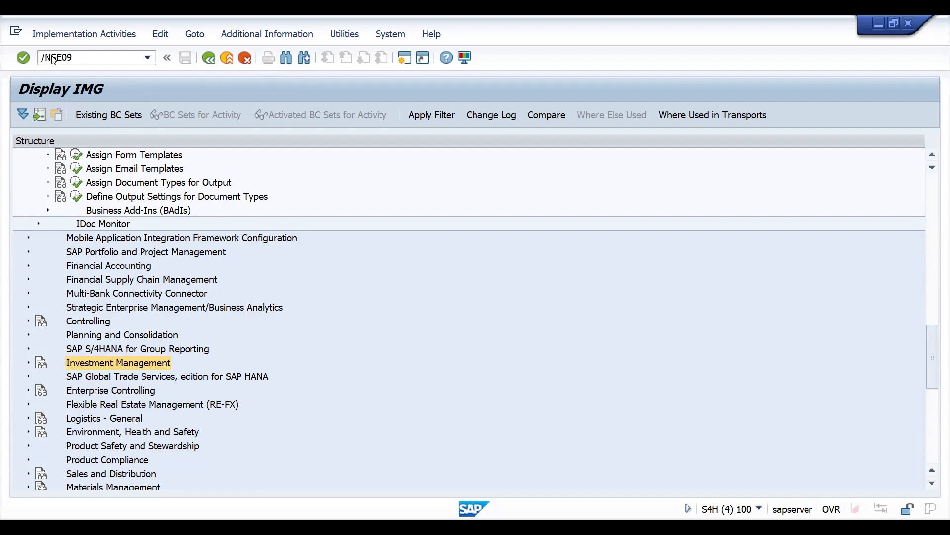
text(09)
key(Return)
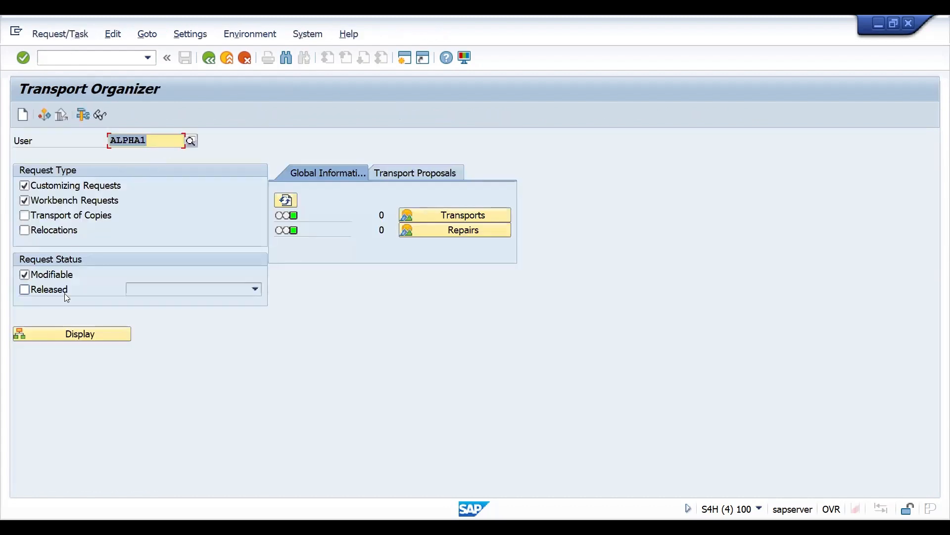
click(85, 337)
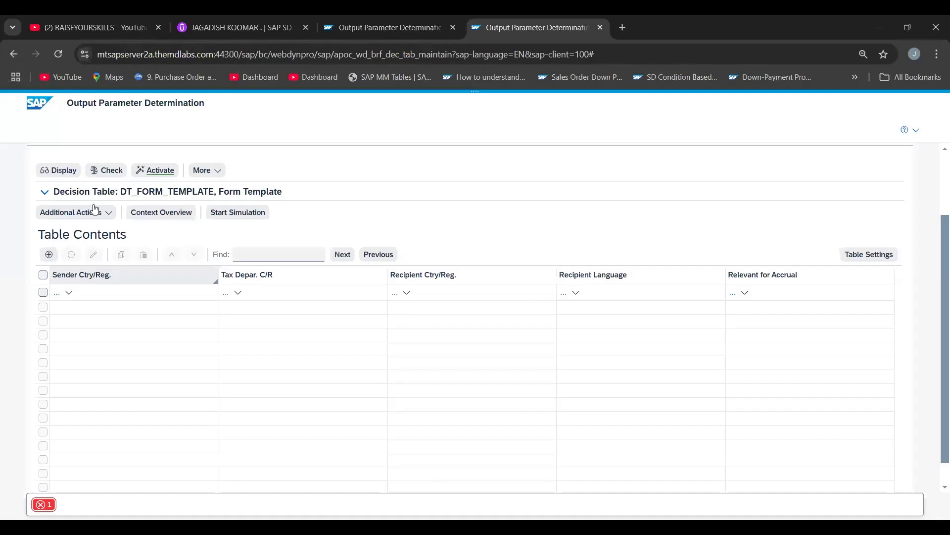
Switch to the browser, select and check the rule row in the Form Template decision table, try to activate it and inspect the resulting message
click(43, 293)
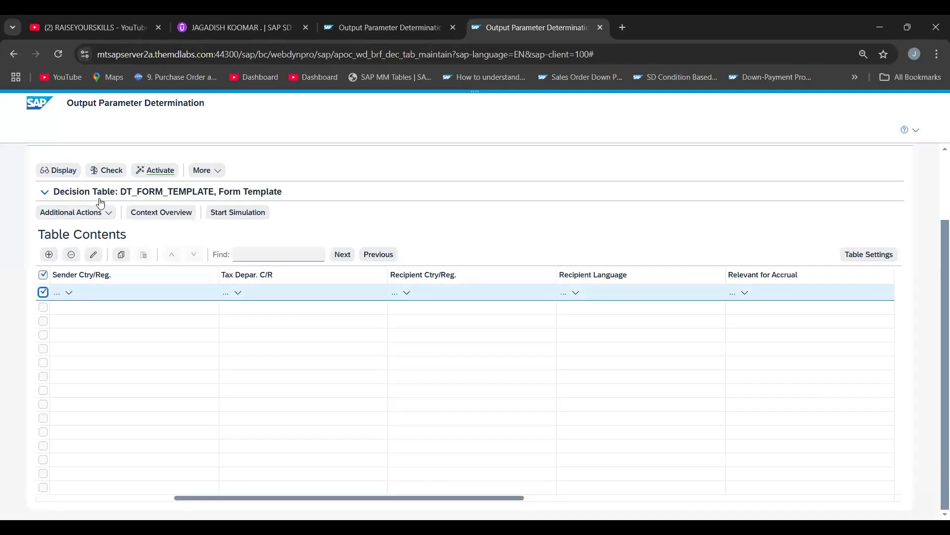
click(100, 172)
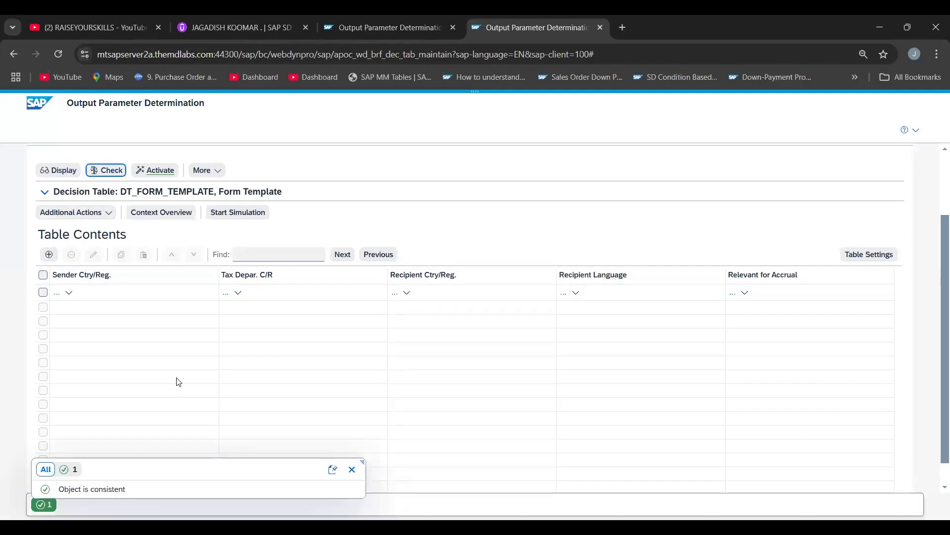
click(159, 176)
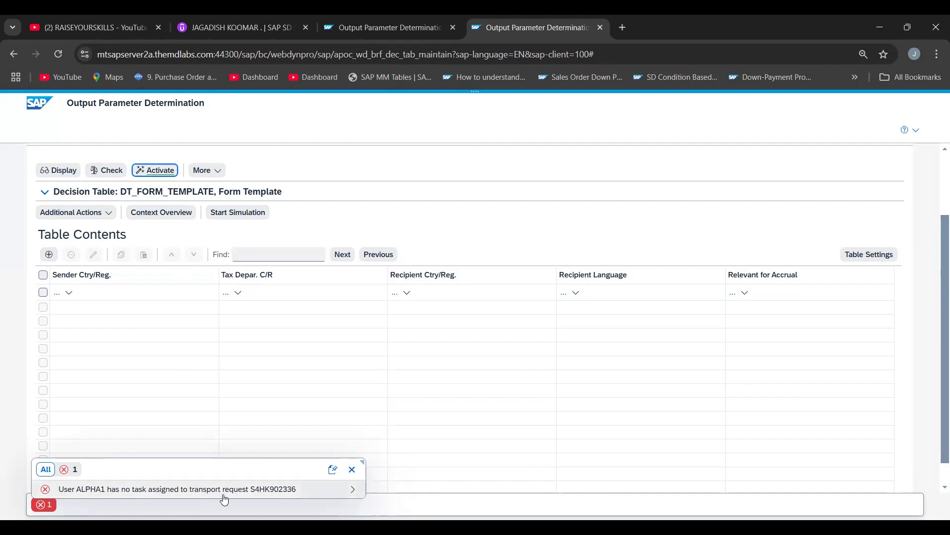
click(258, 491)
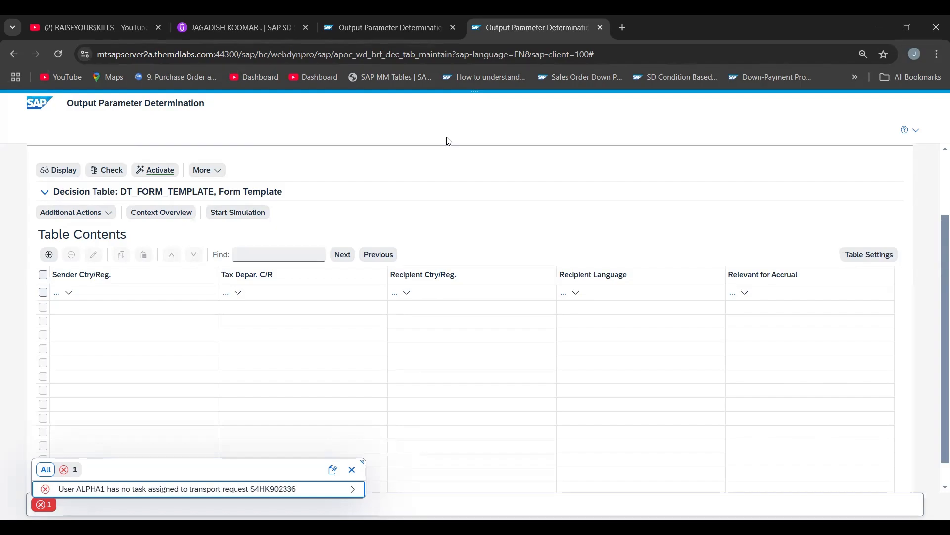
Examine the user's transport request list in SAP GUI and switch back to Output Parameter Determination in the browser
key(alt+Tab)
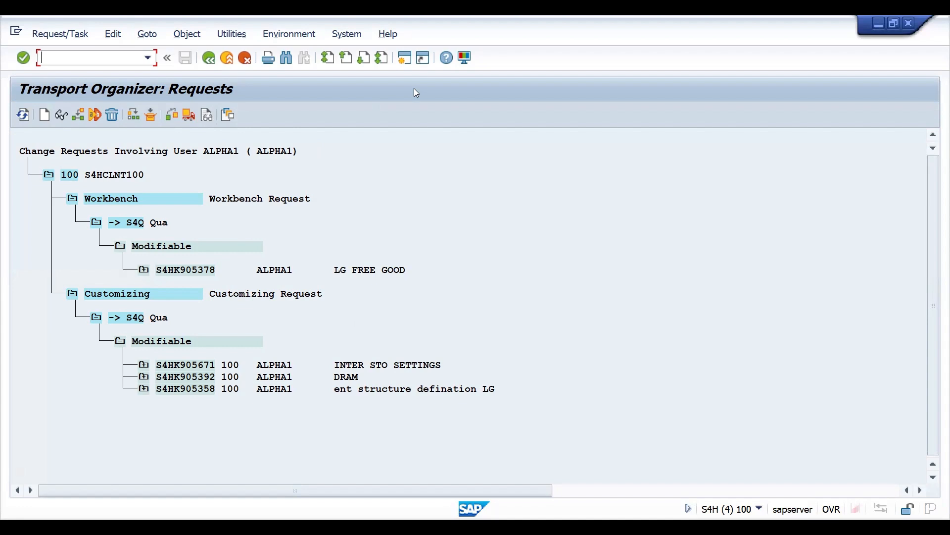
key(alt+Tab)
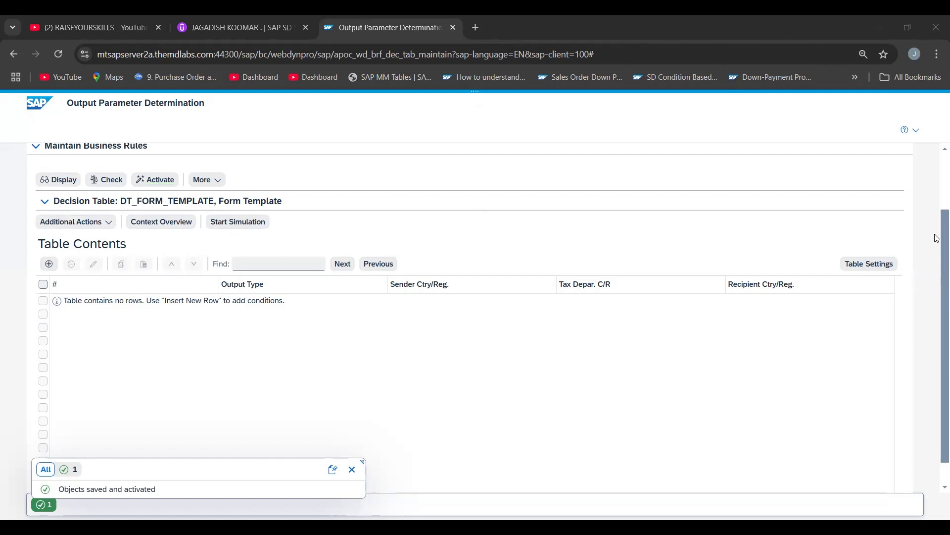
Insert a new row in the billing document Form Template decision table and set its Output Type equal to BILLING_DOCUMENT
drag(942, 235, 937, 178)
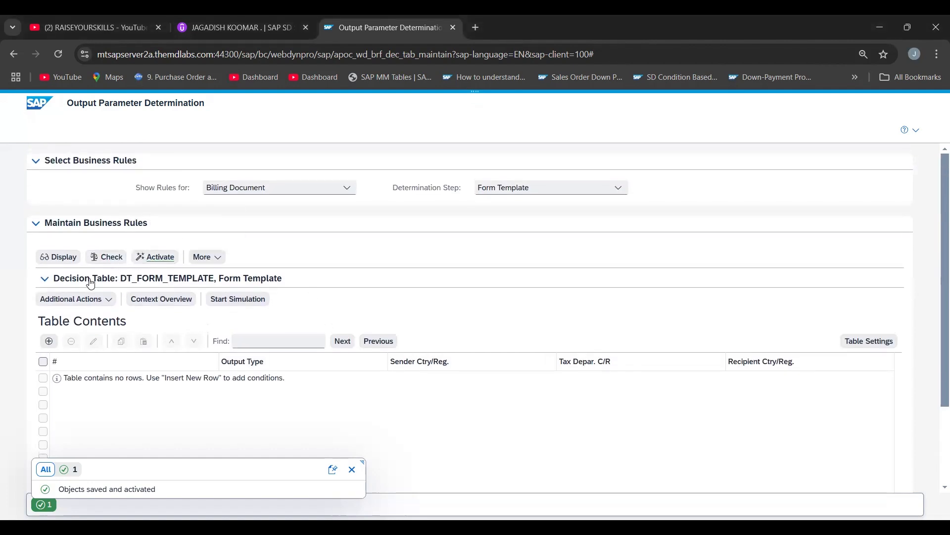
click(49, 342)
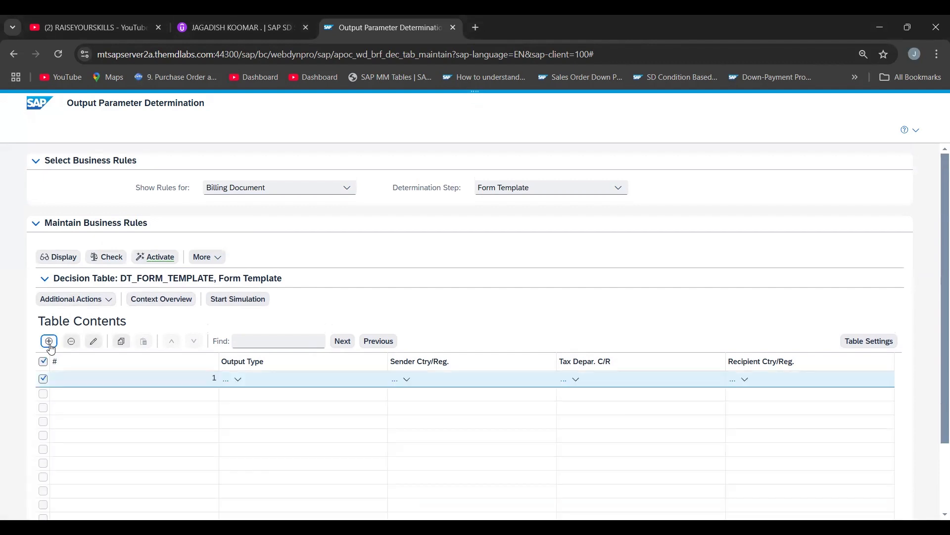
click(239, 380)
click(212, 416)
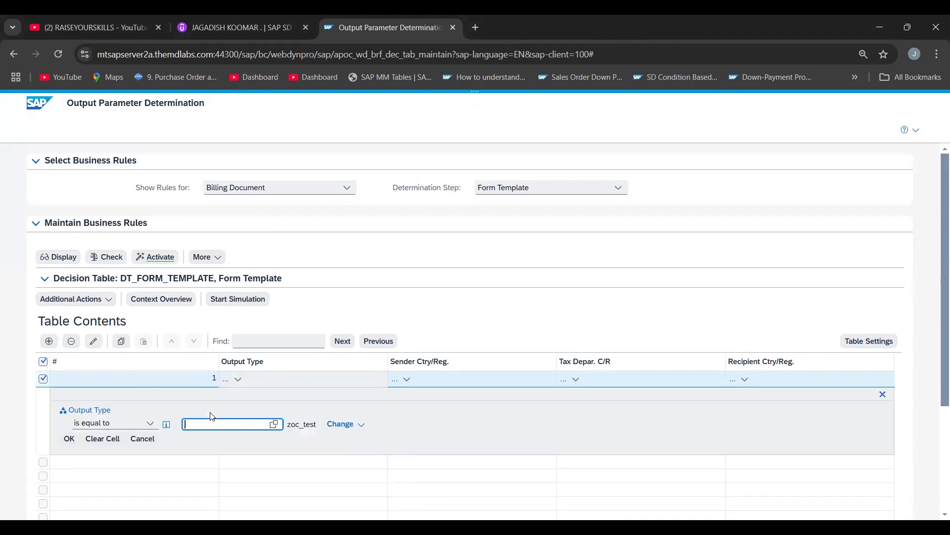
click(275, 424)
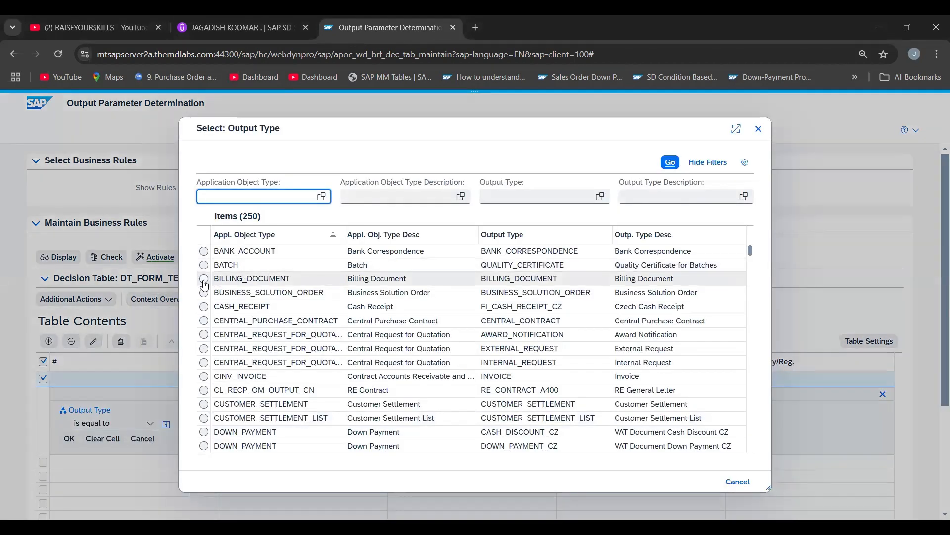
click(204, 280)
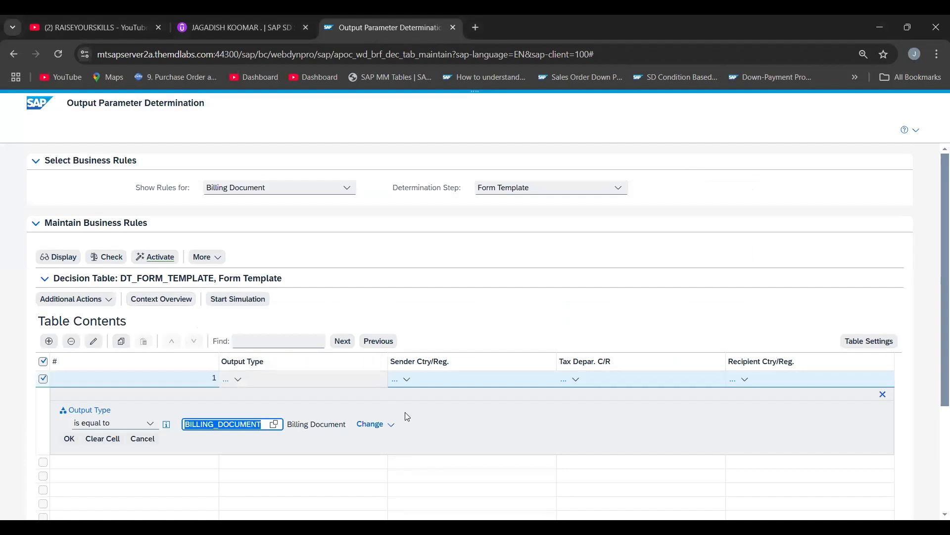
click(70, 439)
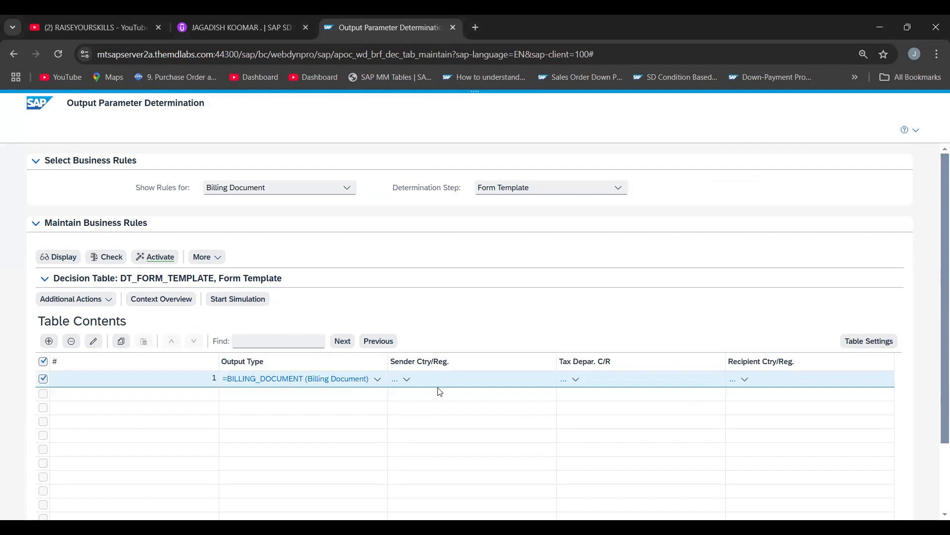
Set the new row's Sender Ctry/Reg. condition equal to DE by direct value input
click(406, 382)
click(407, 385)
click(365, 414)
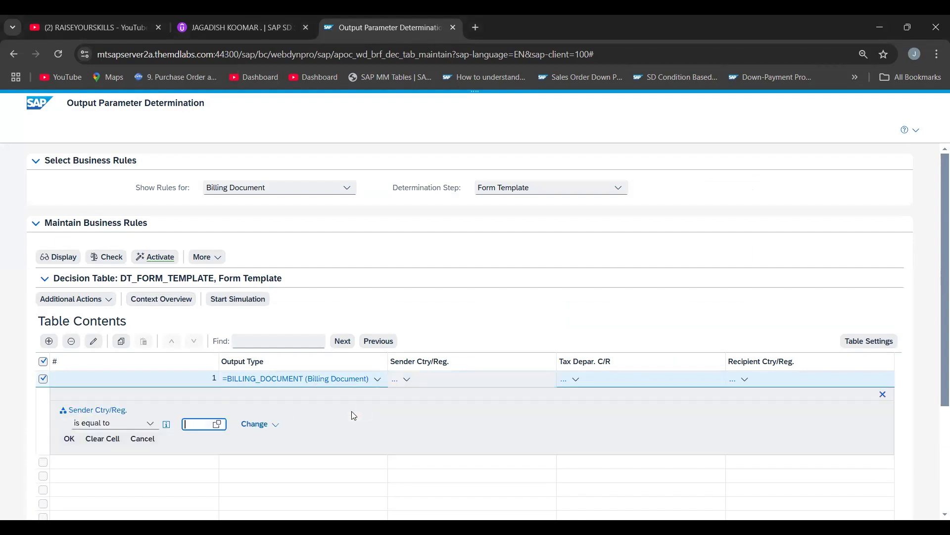
click(200, 425)
text(DE)
click(73, 440)
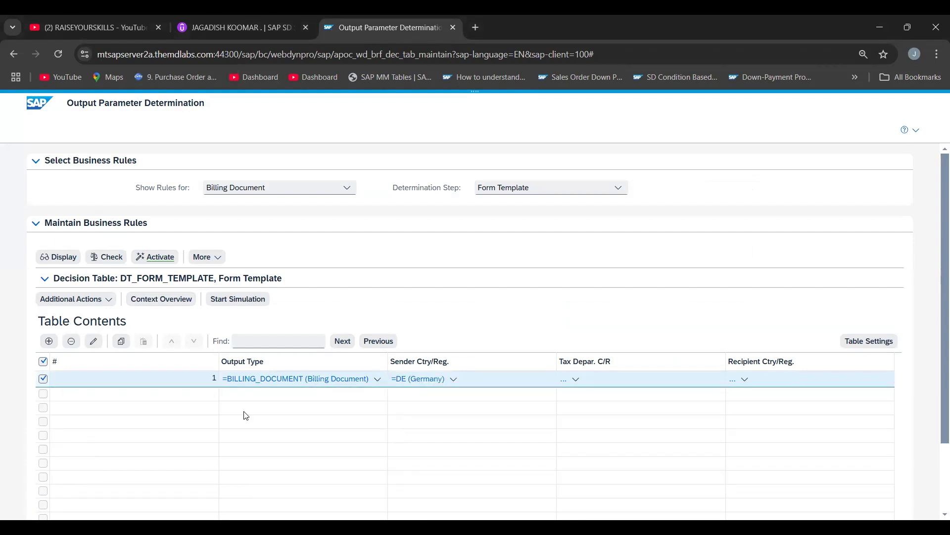
Set the row's Document Cat. condition equal to M (Invoice) by direct value input
drag(937, 395, 938, 471)
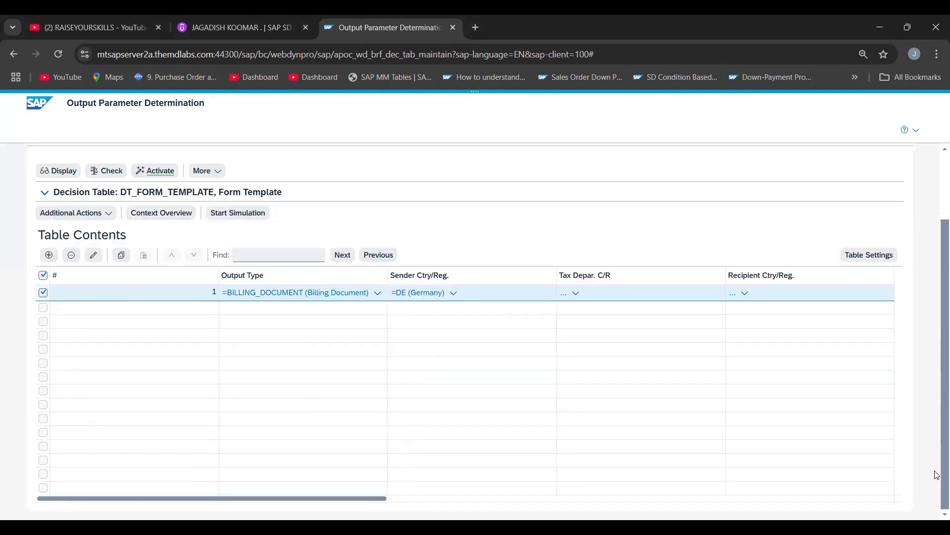
click(418, 498)
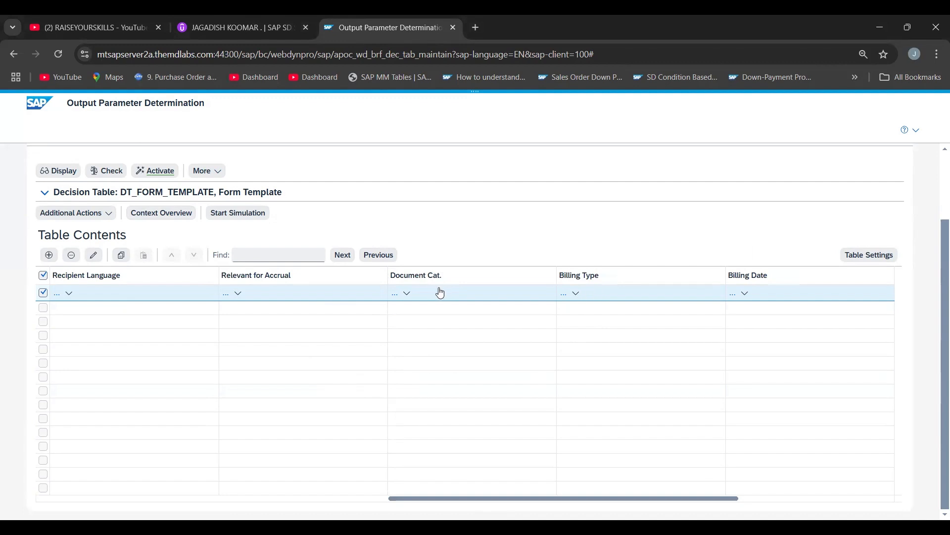
click(401, 294)
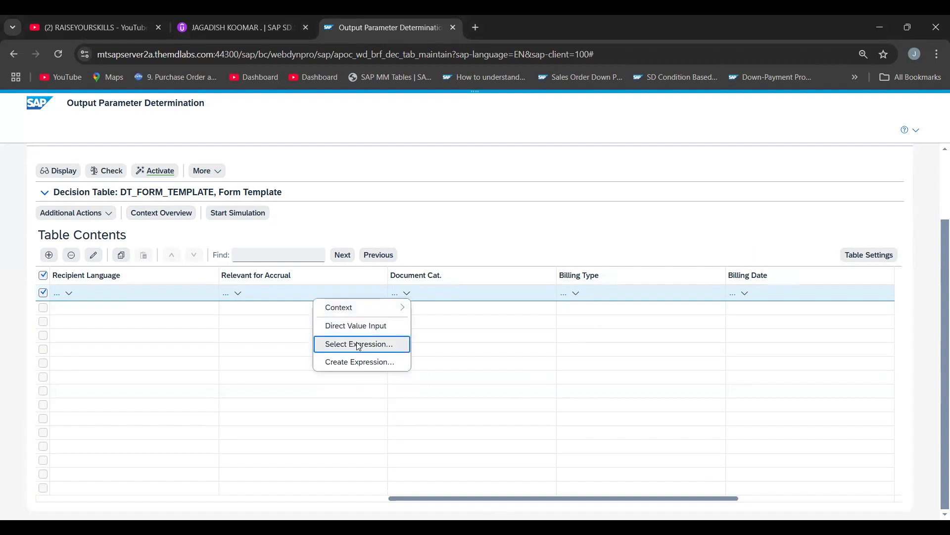
click(361, 326)
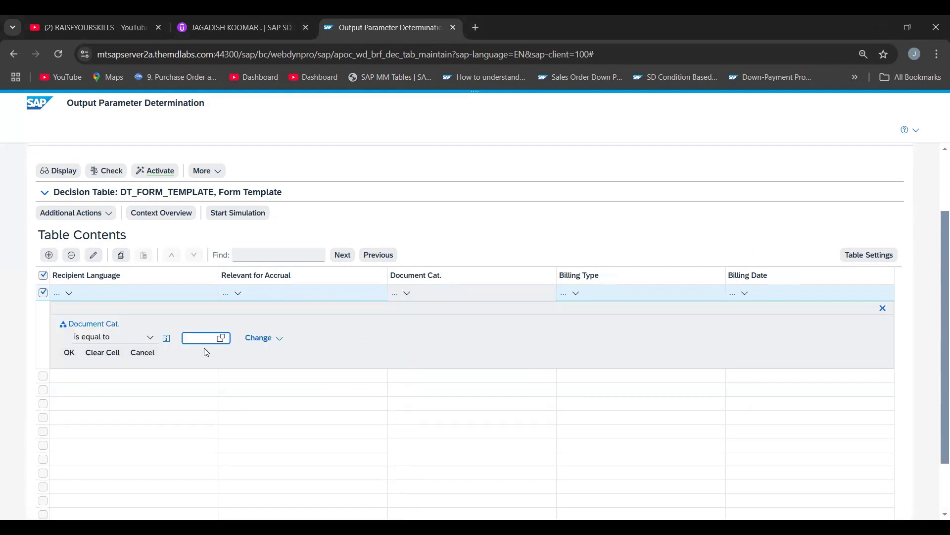
click(221, 338)
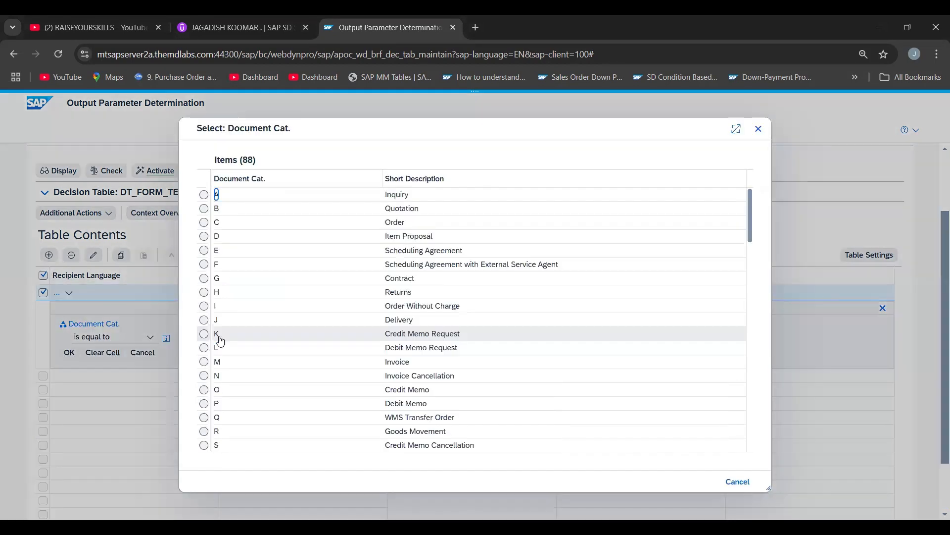
click(207, 363)
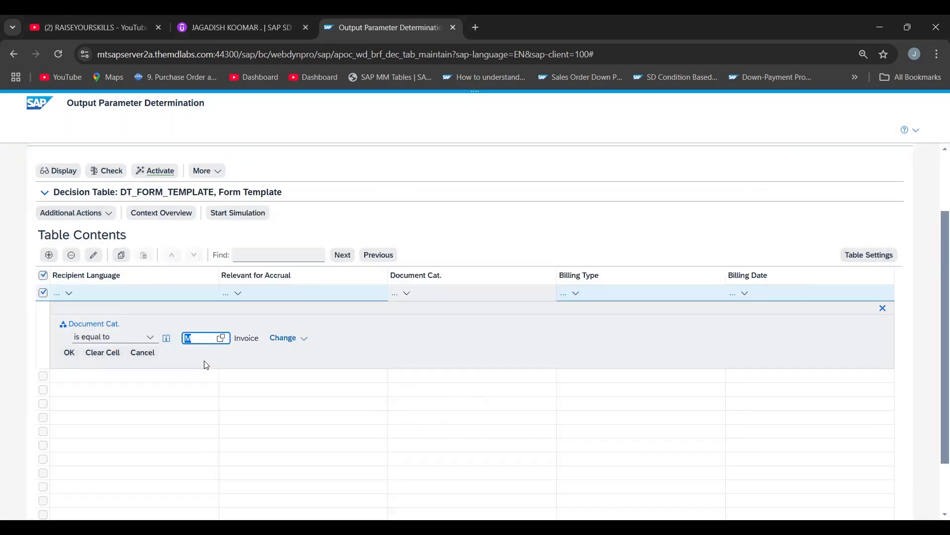
click(69, 352)
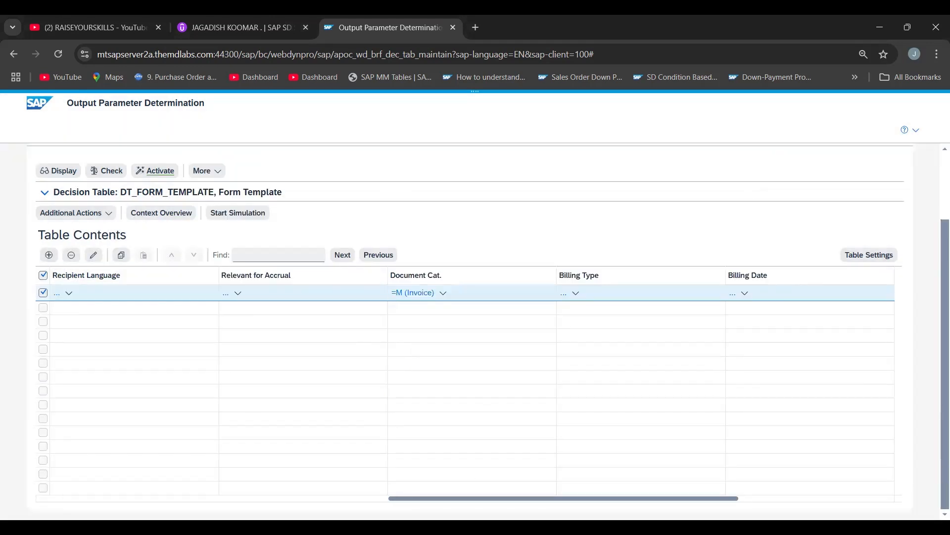
Open the value selection for the invoice row's Form Template and enter SDBIL* as the Form Template ID filter
click(780, 499)
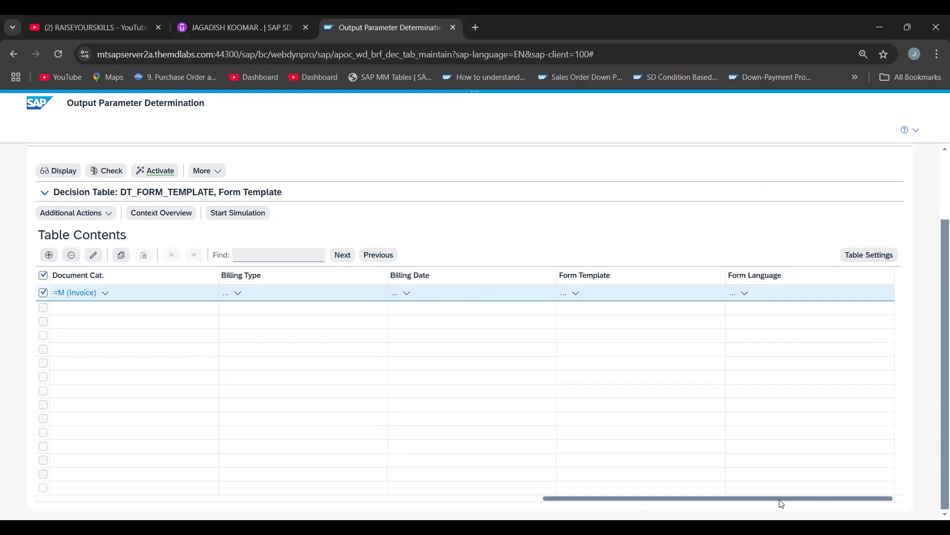
click(574, 293)
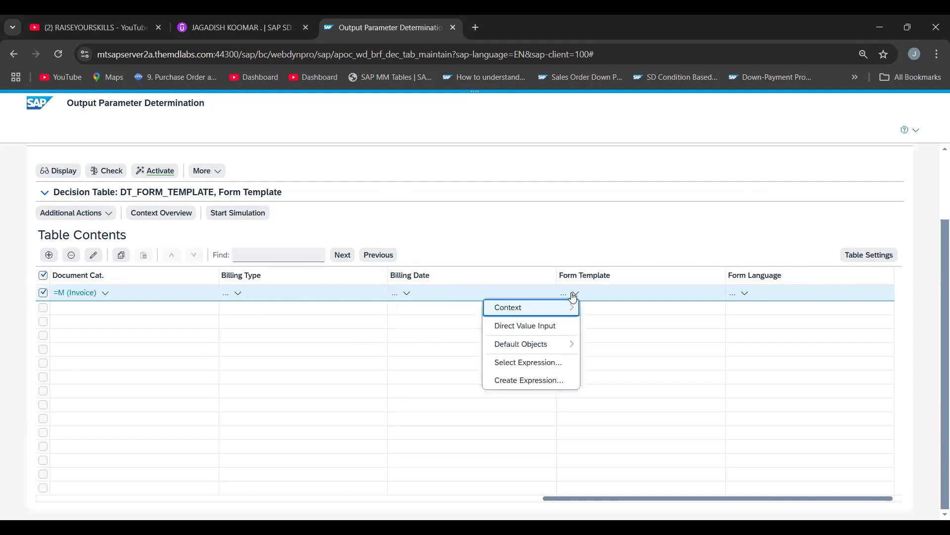
click(518, 329)
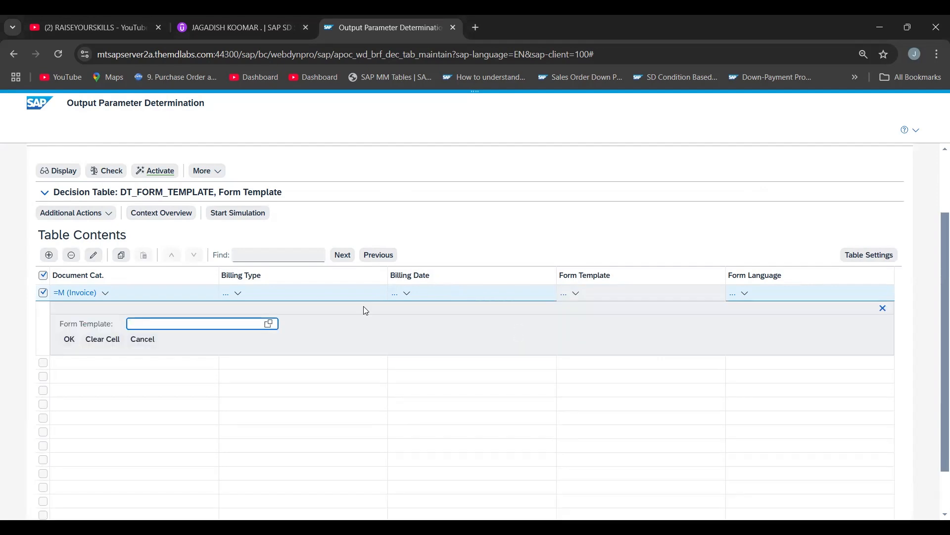
click(269, 324)
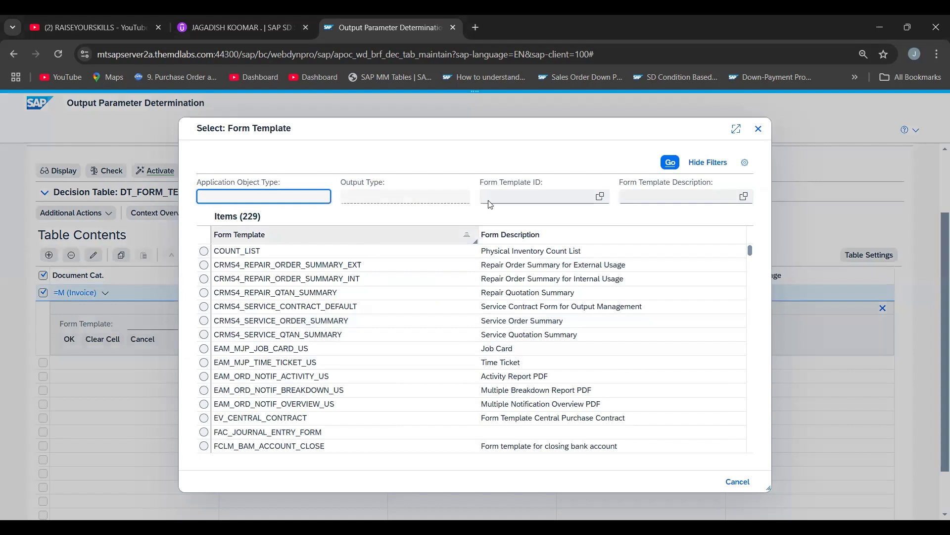
click(517, 199)
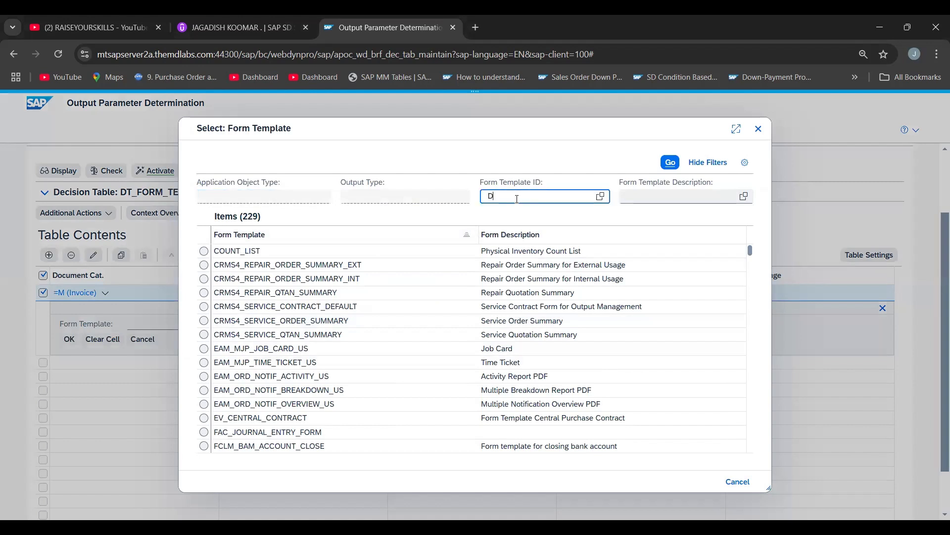
key(BackSpace)
text(B)
key(BackSpace)
text(SD)
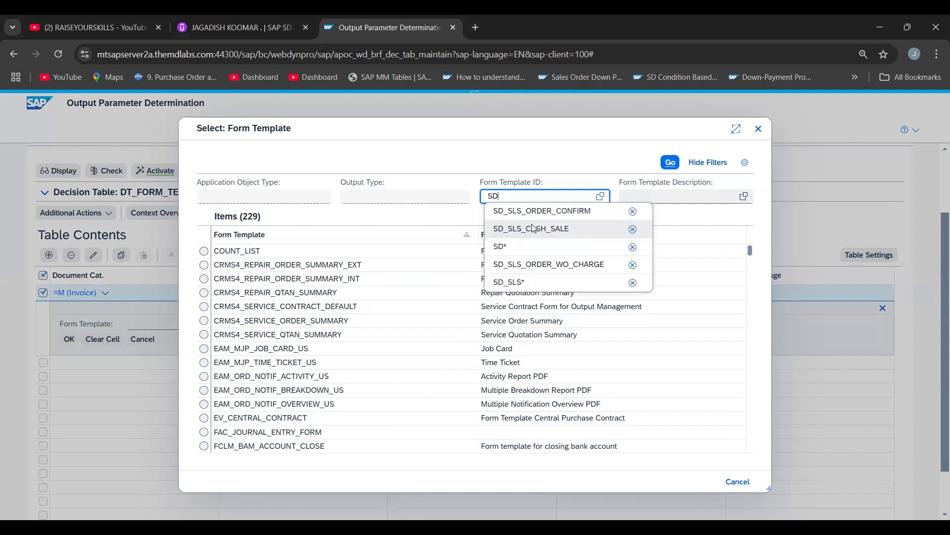
text(IL)
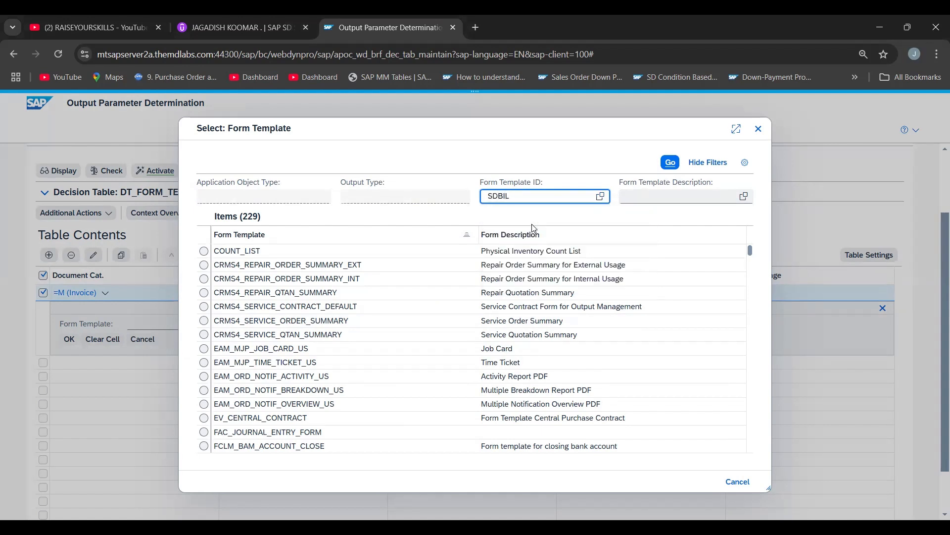
text(*)
key(Return)
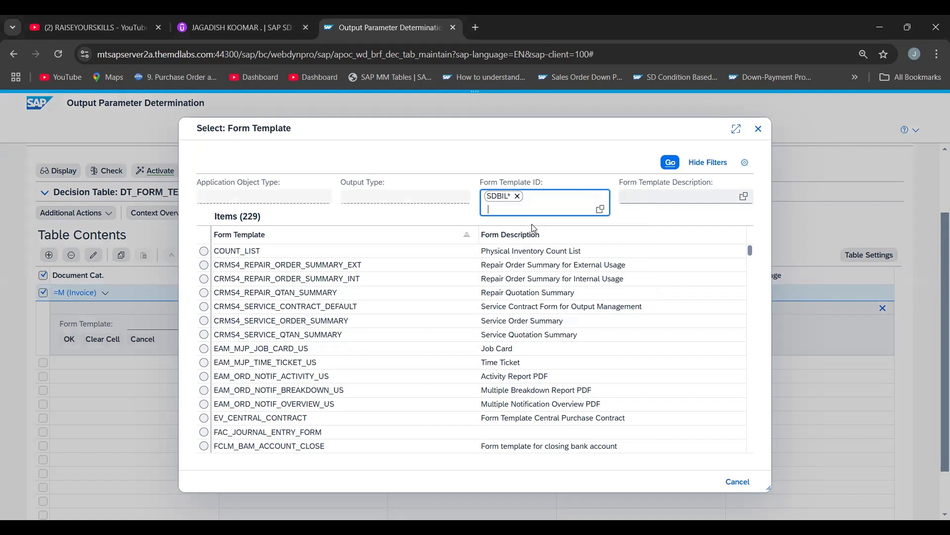
Apply the SDBIL* filter and set the row's Form Template to SDBIL_CI_STANDARD_DE
click(604, 212)
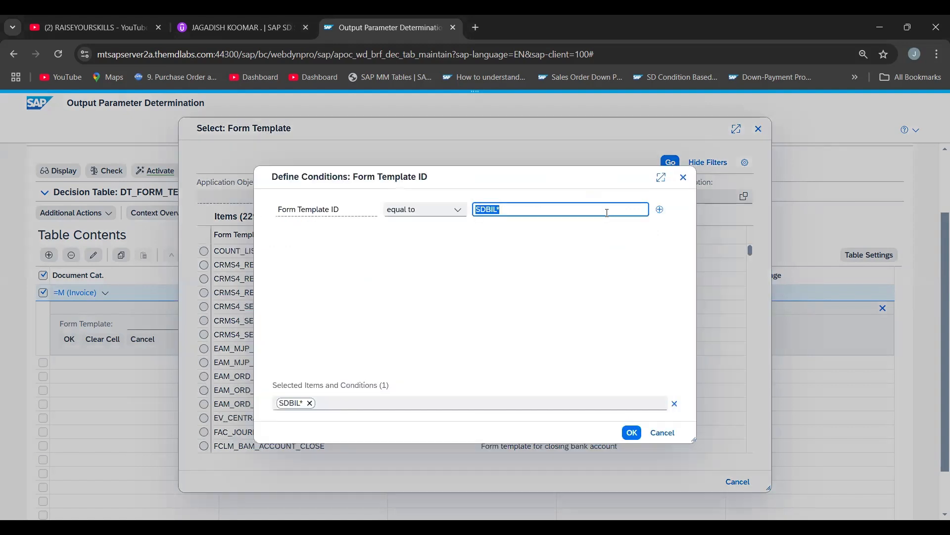
click(632, 432)
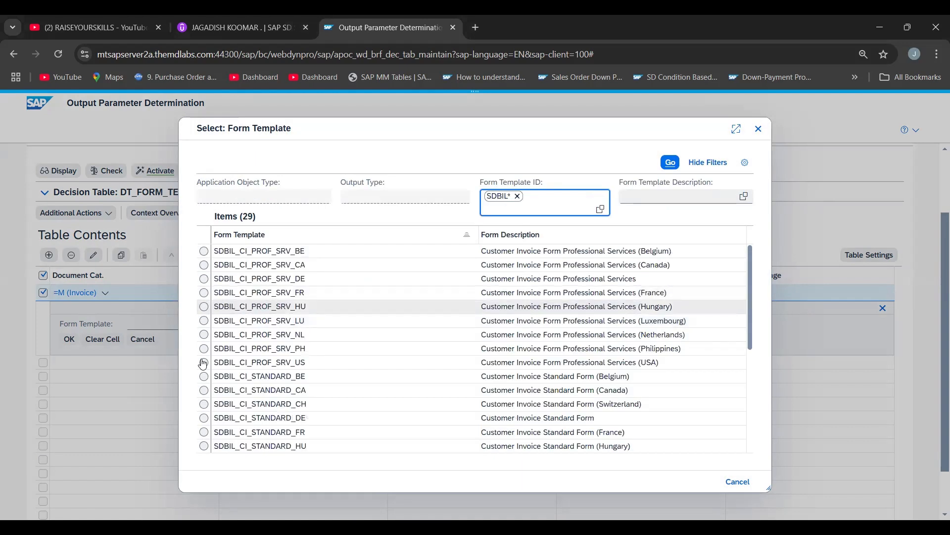
click(205, 418)
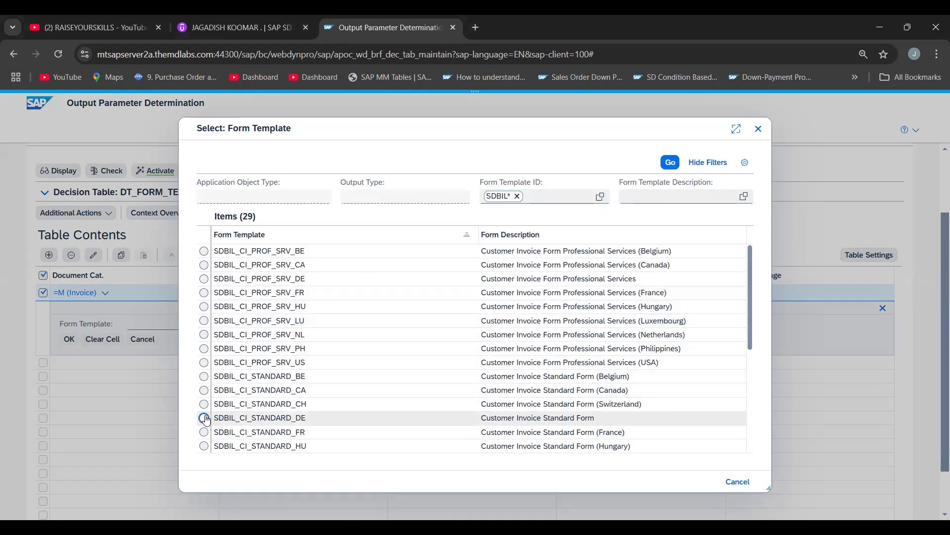
click(70, 340)
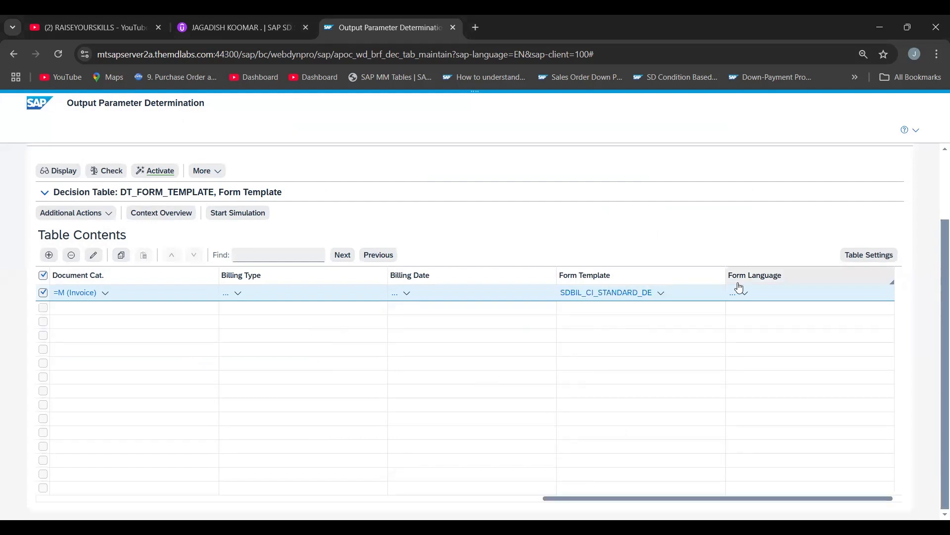
click(742, 292)
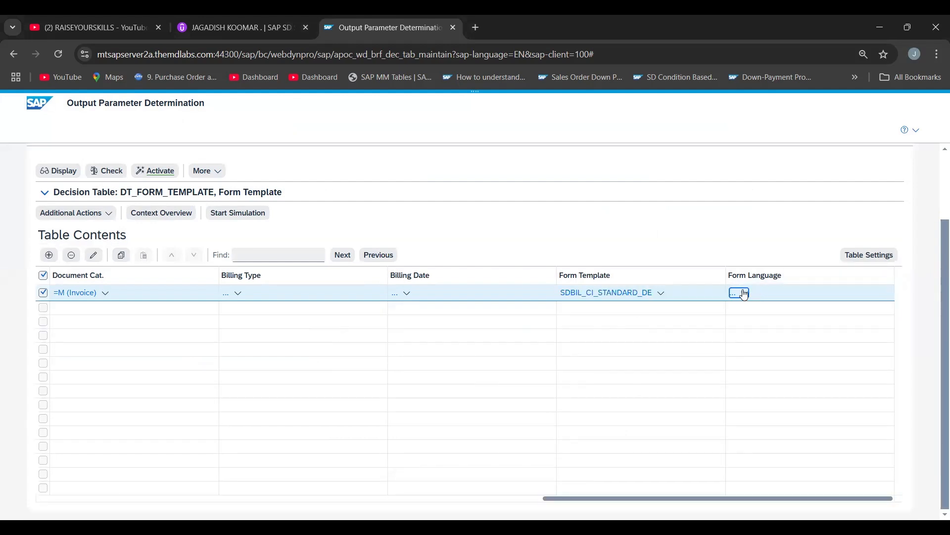
click(743, 293)
click(787, 310)
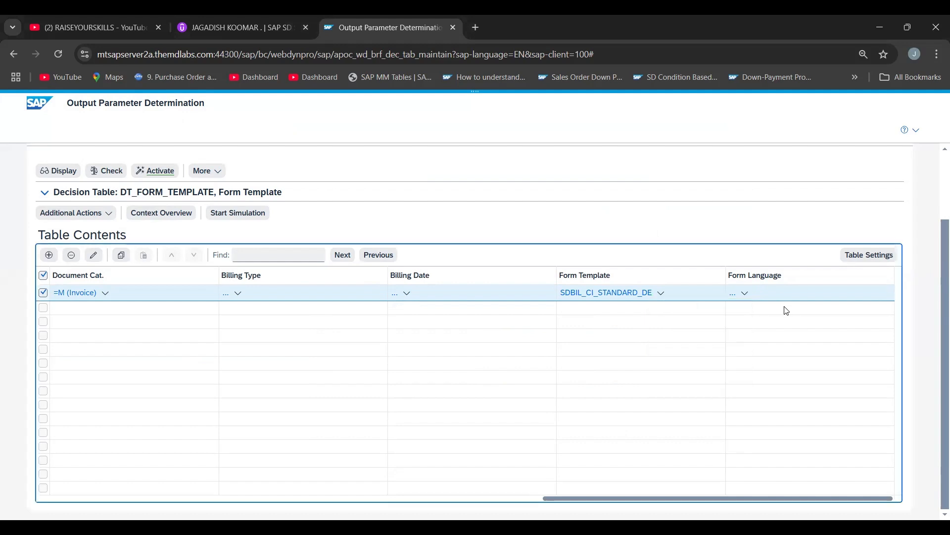
Check and activate the Form Template decision table for billing documents
click(114, 173)
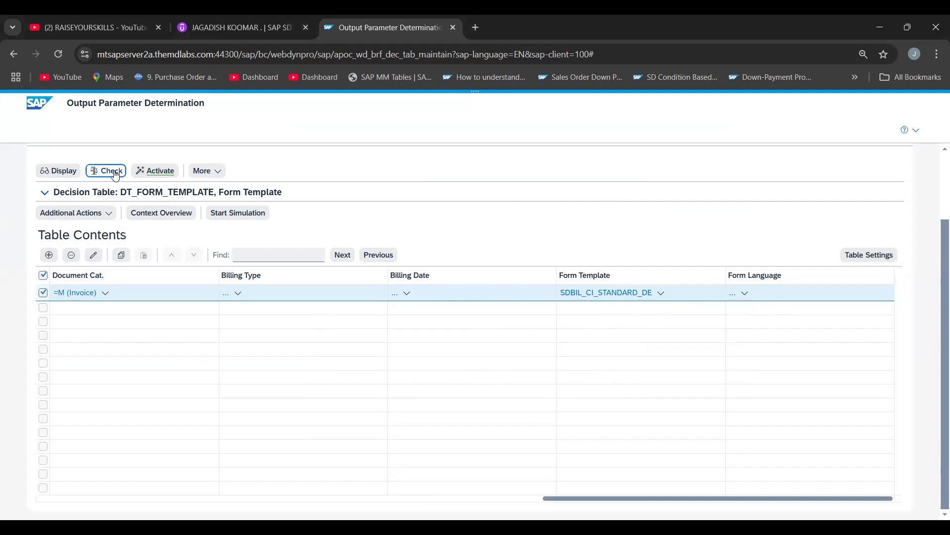
click(161, 174)
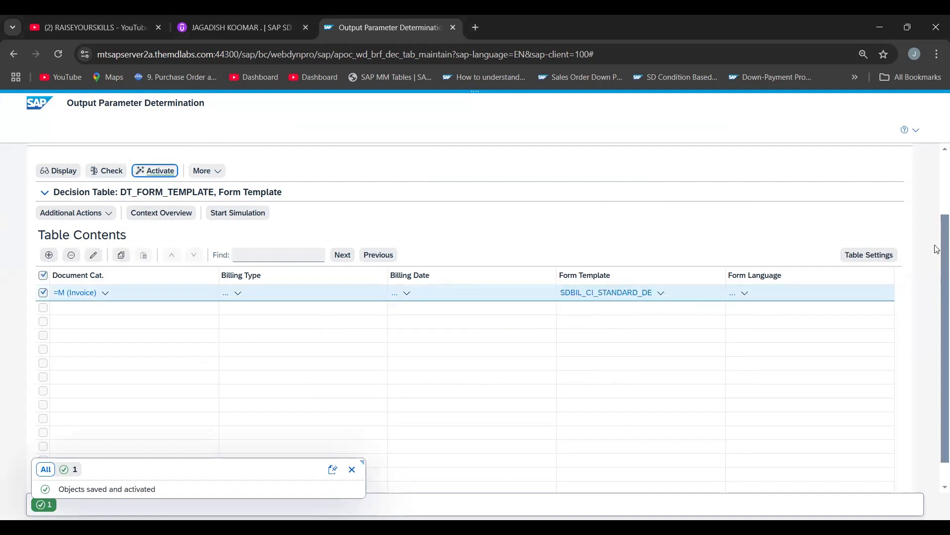
Change the billing document's determination step to Output Relevance and review its decision table rules
scroll(938, 254, up, 3)
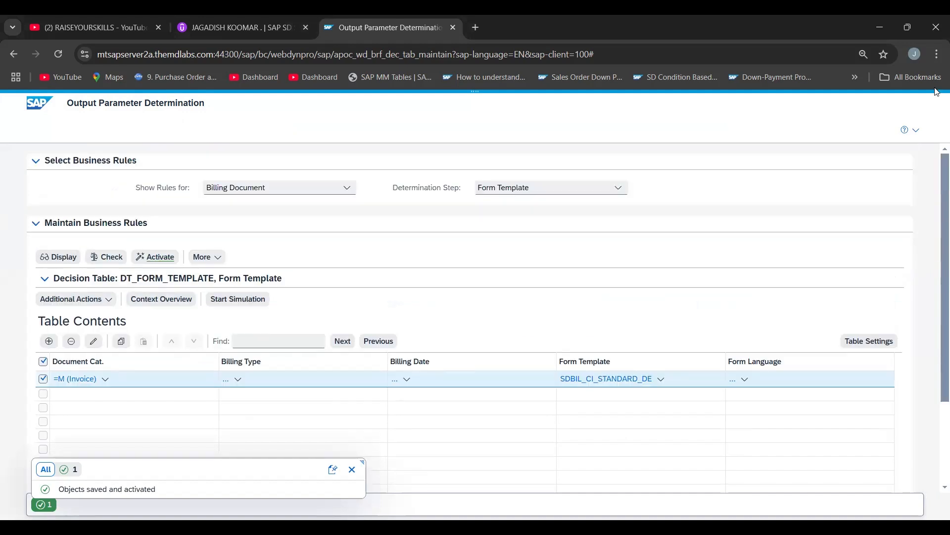
click(506, 191)
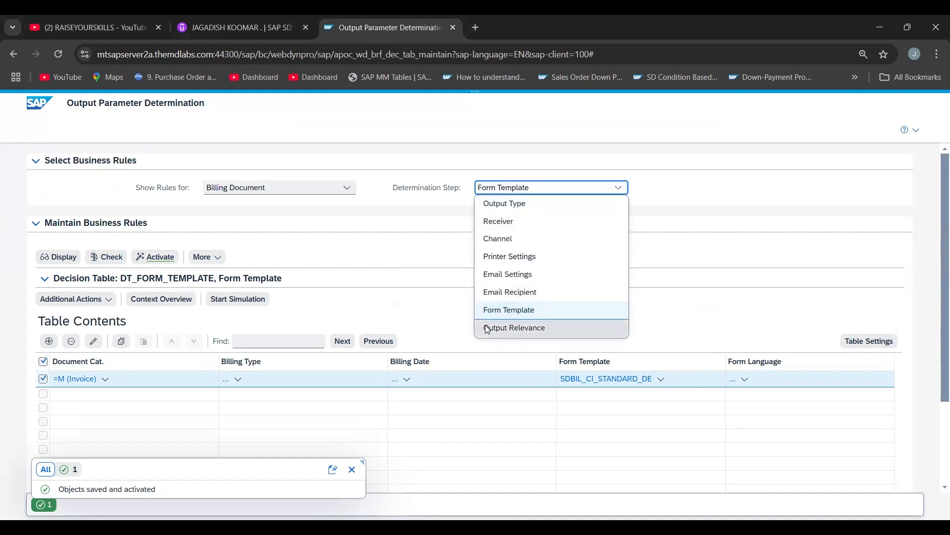
click(488, 327)
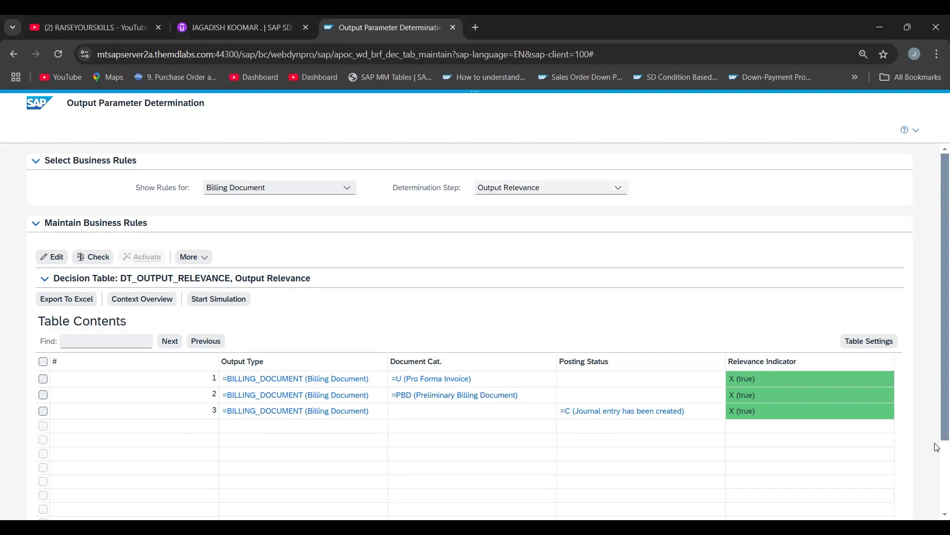
scroll(937, 460, down, 2)
drag(935, 459, 936, 469)
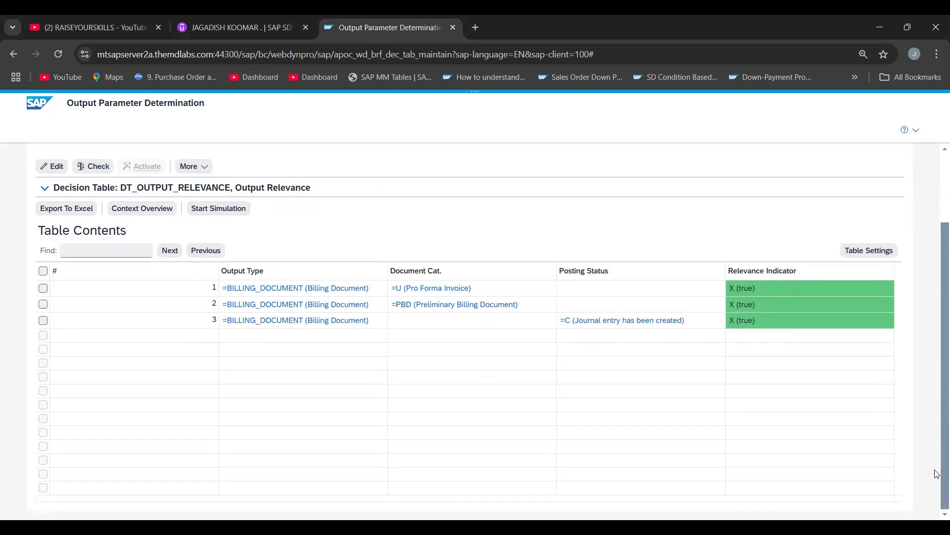
drag(937, 471, 937, 439)
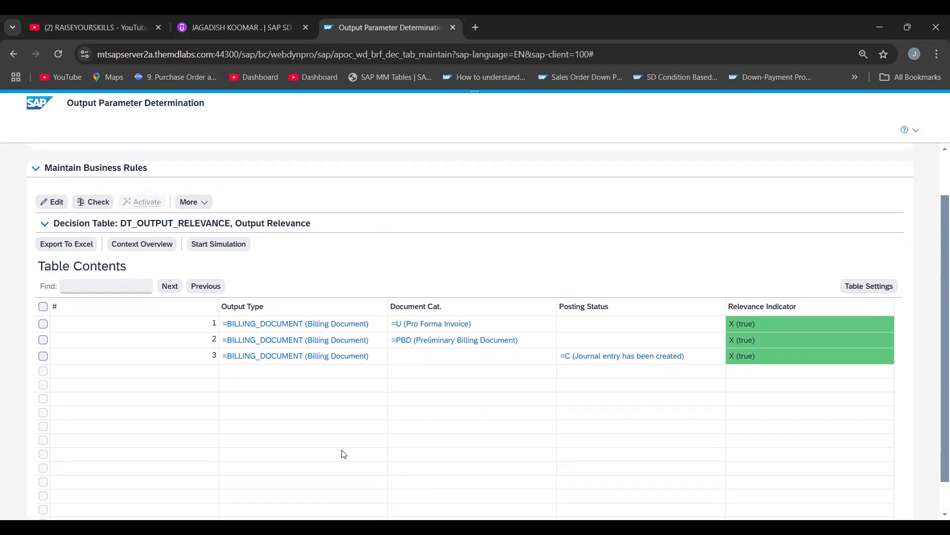
Make the Output Relevance decision table editable and duplicate row 3, the rule with Posting Status C (Journal entry has been created)
click(53, 202)
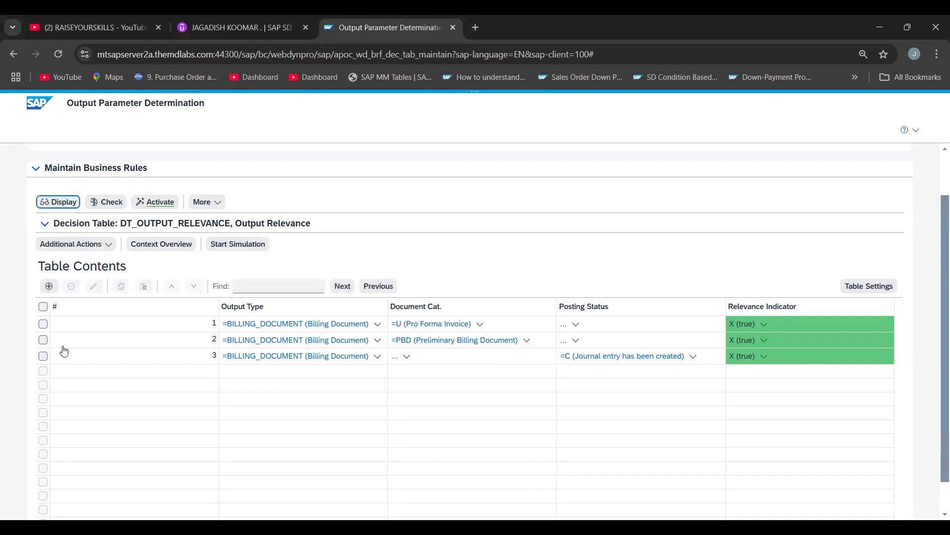
click(43, 356)
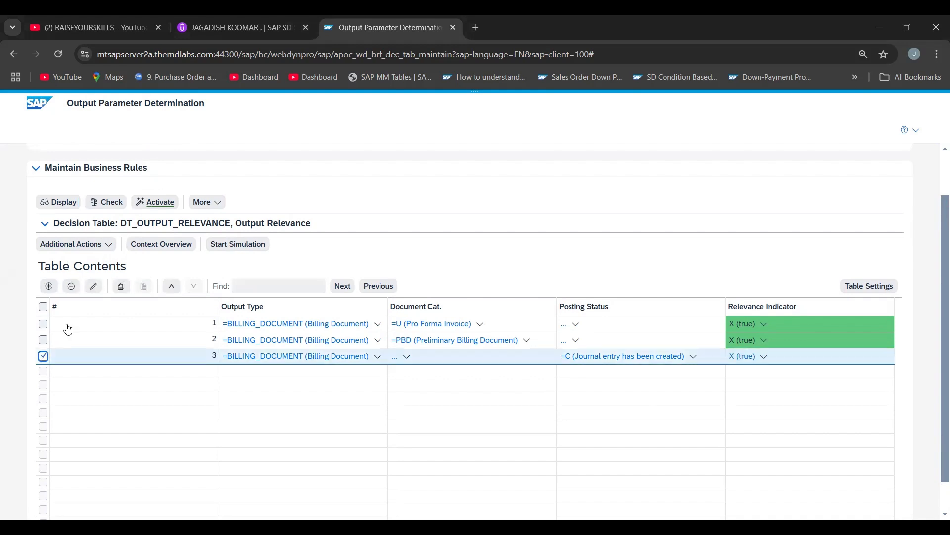
click(121, 288)
click(143, 287)
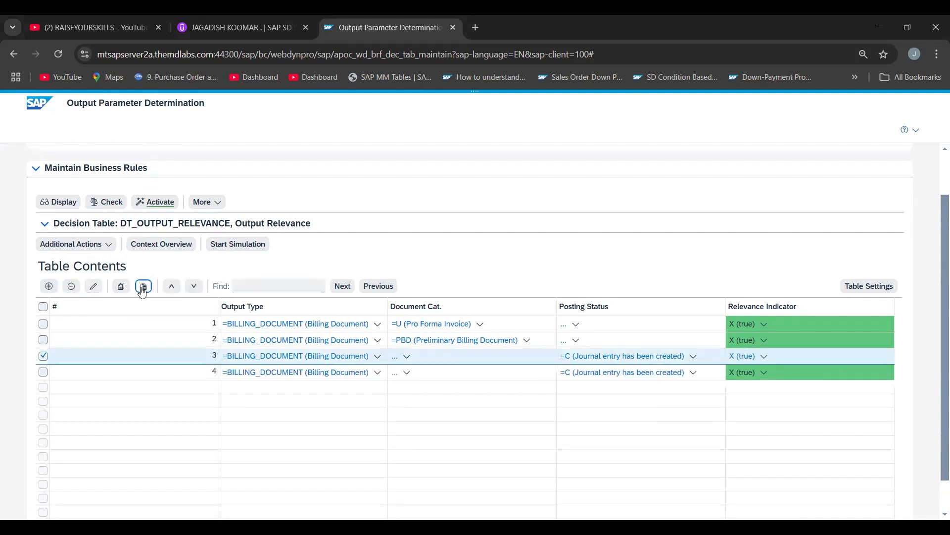
Set the duplicated row's Document Cat. condition equal to M (Invoice) by direct value input
click(406, 372)
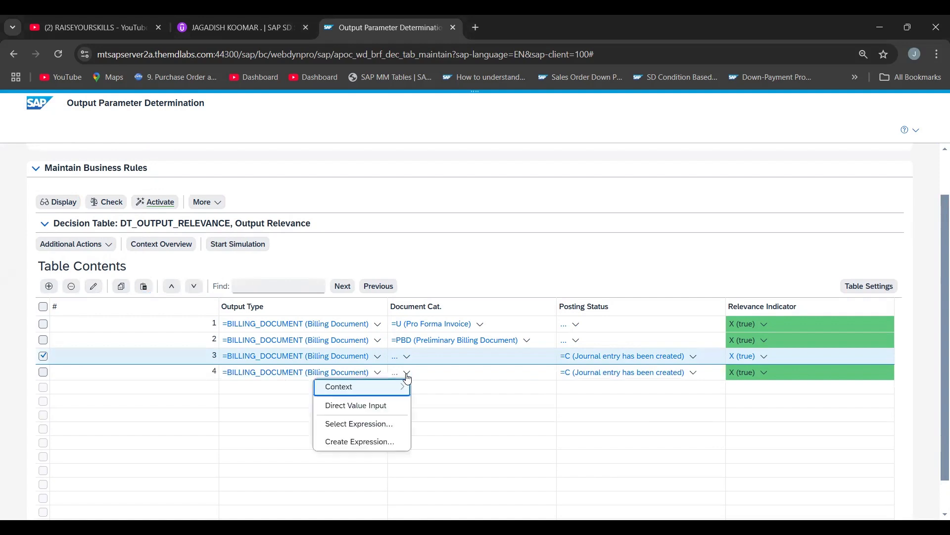
click(374, 404)
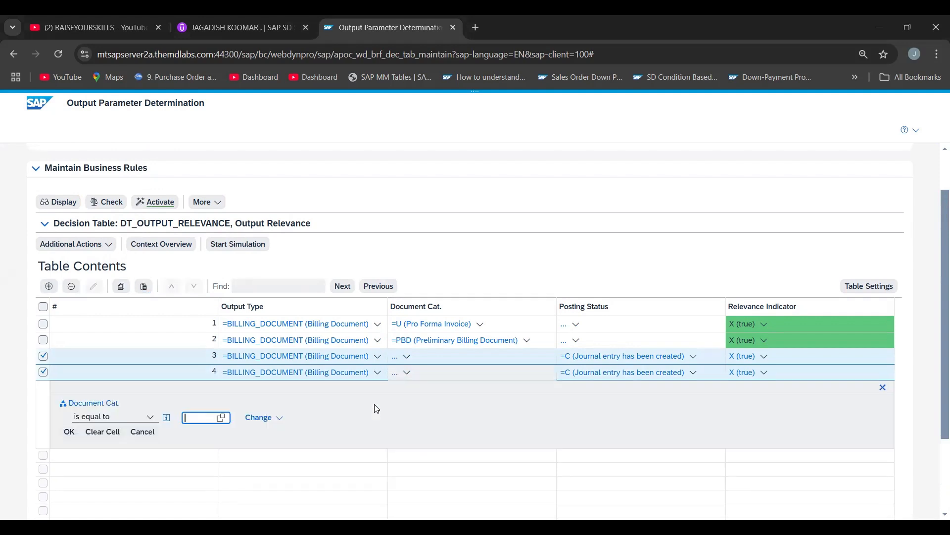
click(221, 418)
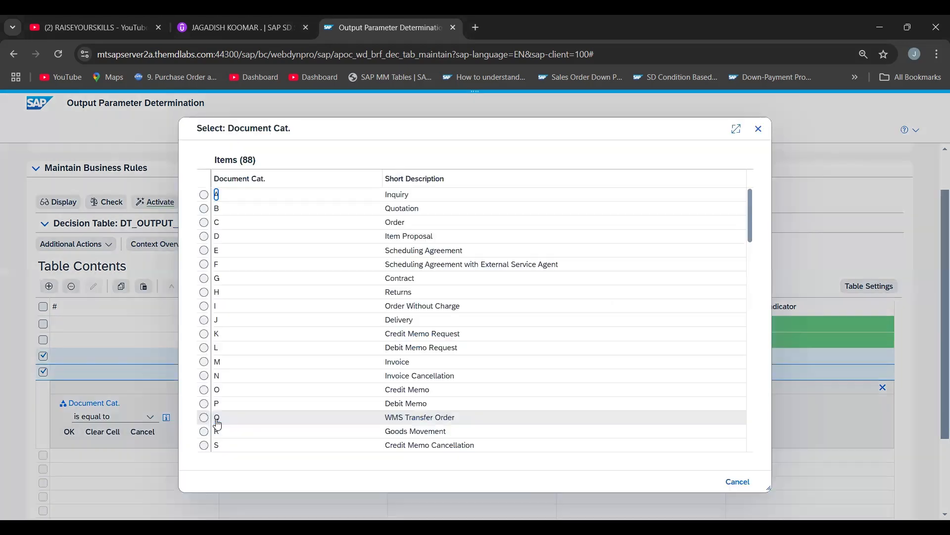
click(204, 365)
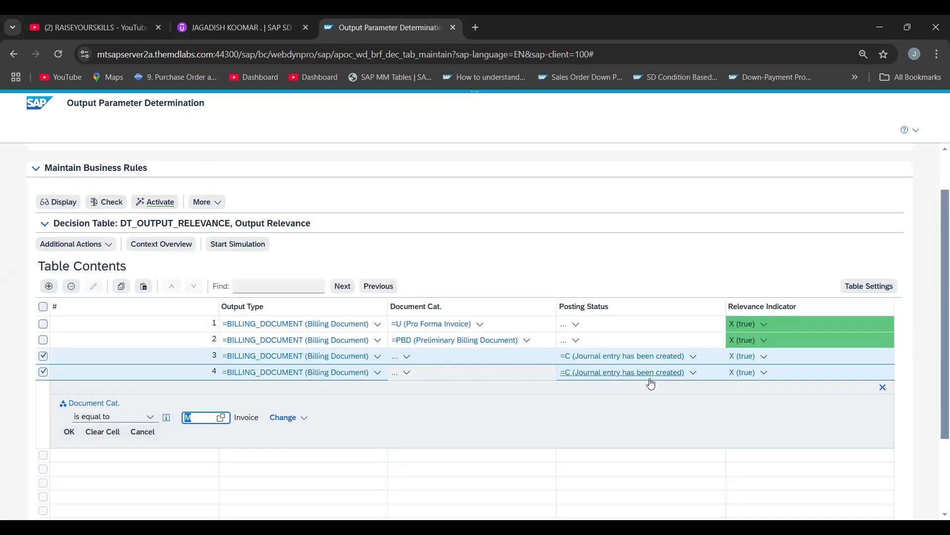
click(693, 374)
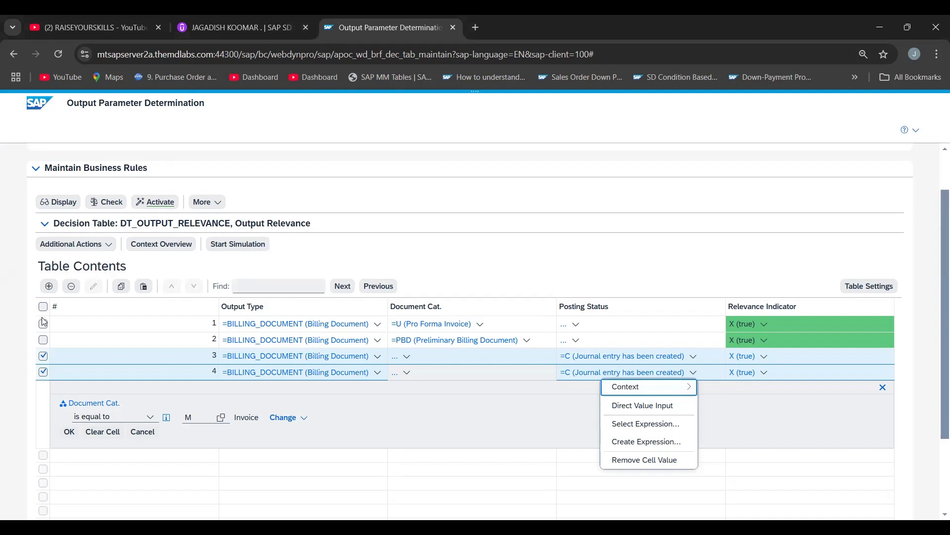
Check and activate the Output Relevance decision table
click(108, 203)
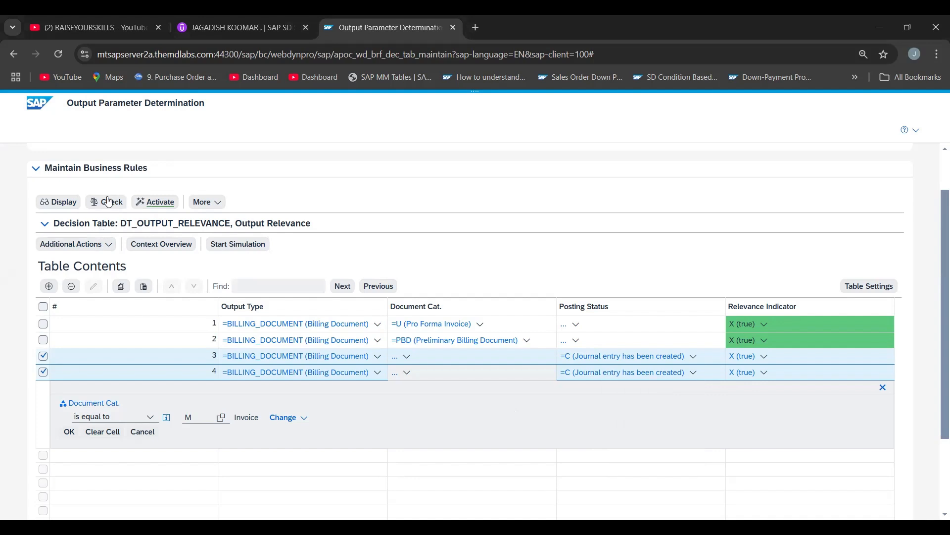
click(109, 204)
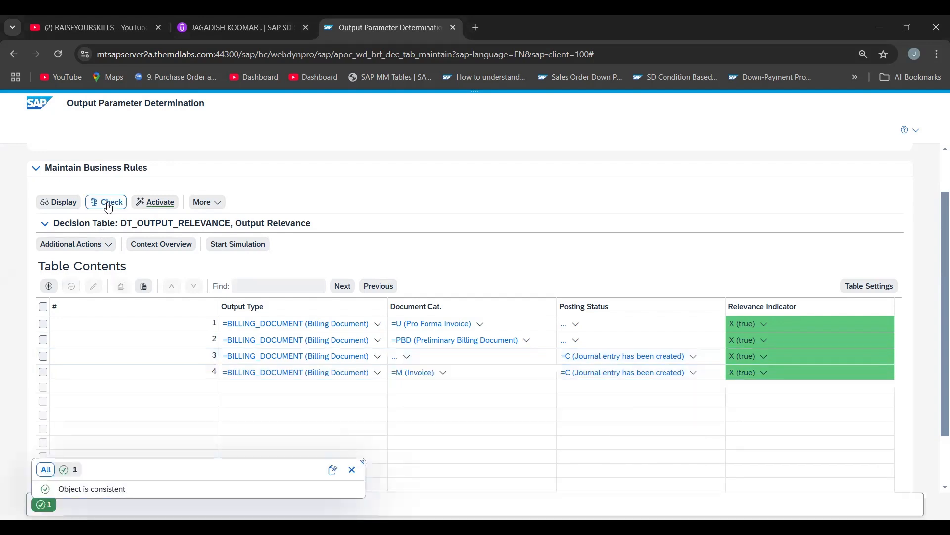
click(163, 204)
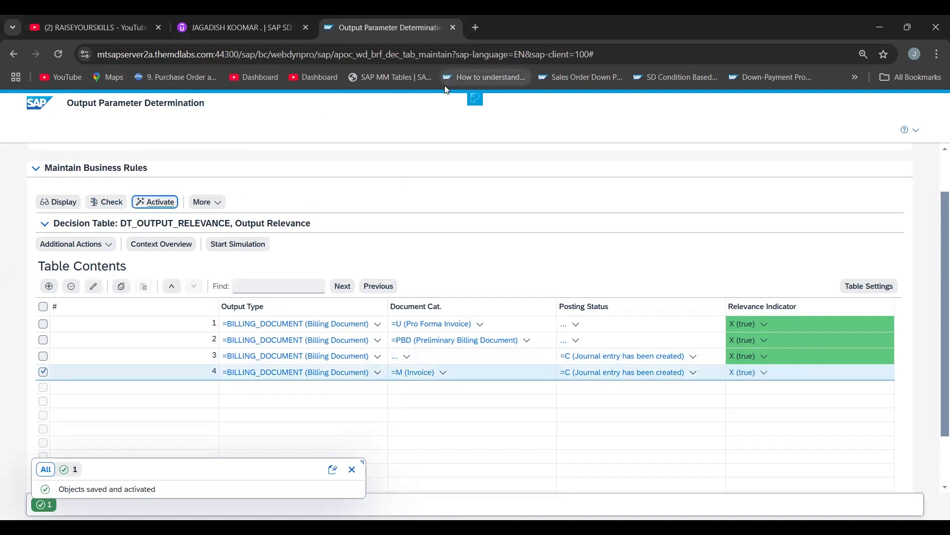
Switch to SAP GUI and start a new standard order of type DOR1 with transaction VA01
key(alt+Tab)
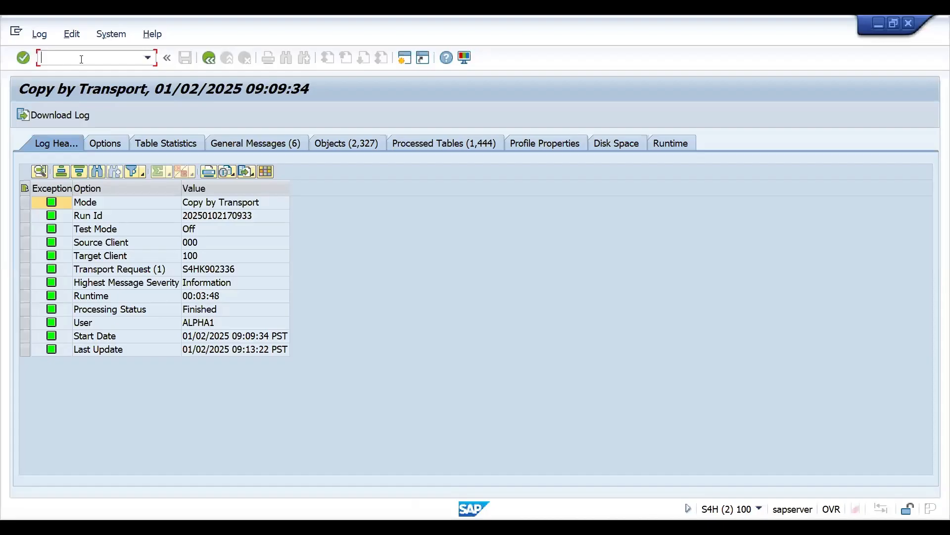
text(/NVA01)
key(Return)
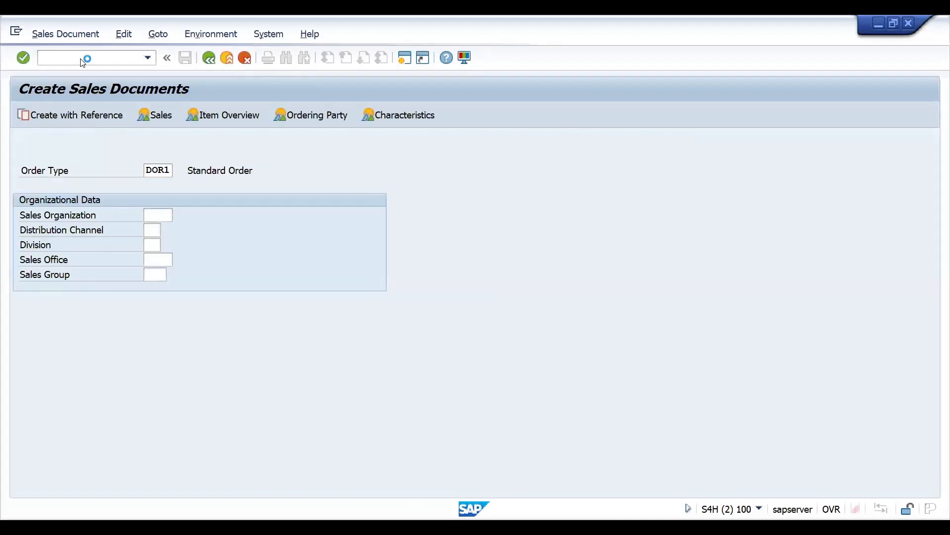
key(Return)
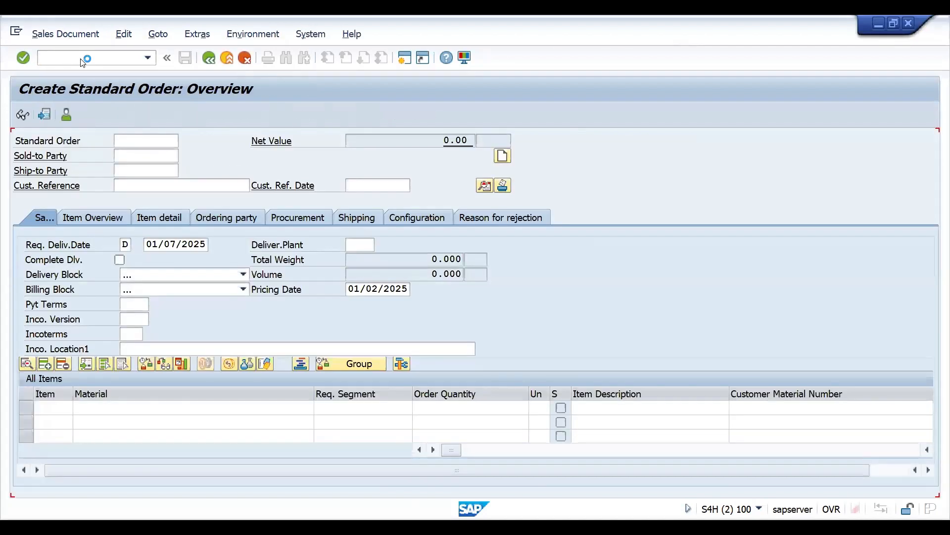
Enter the customer number as the sold-to party, accept the partner selection, and set the customer reference to INV
click(142, 157)
click(140, 169)
key(Return)
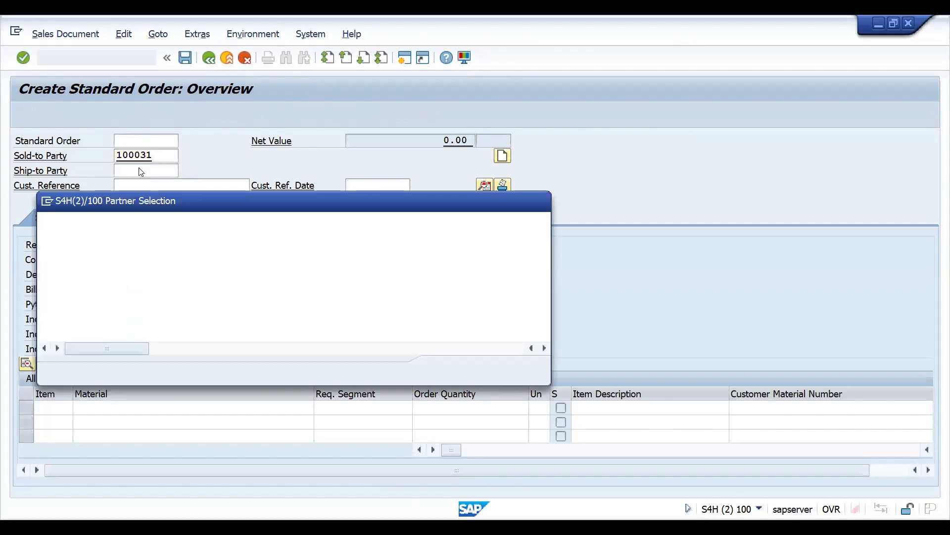
key(Return)
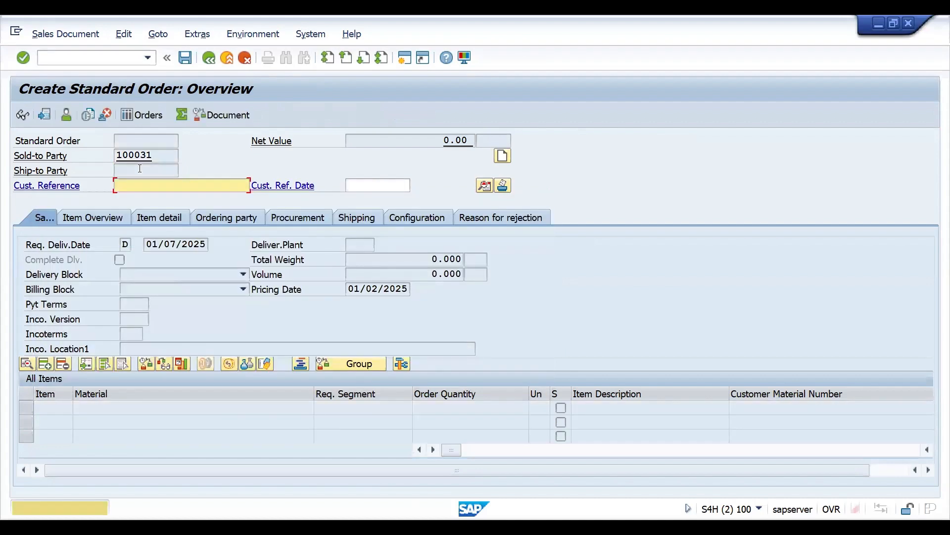
text(INV)
key(Return)
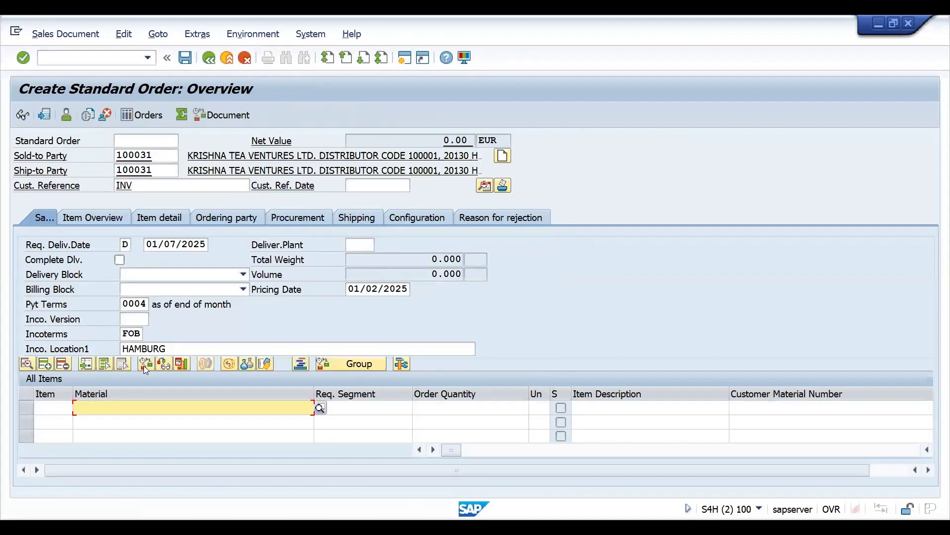
Add material 25888 as the first order item with quantity 10 and continue past the availability control
key(Down)
key(Return)
key(Tab)
key(Tab)
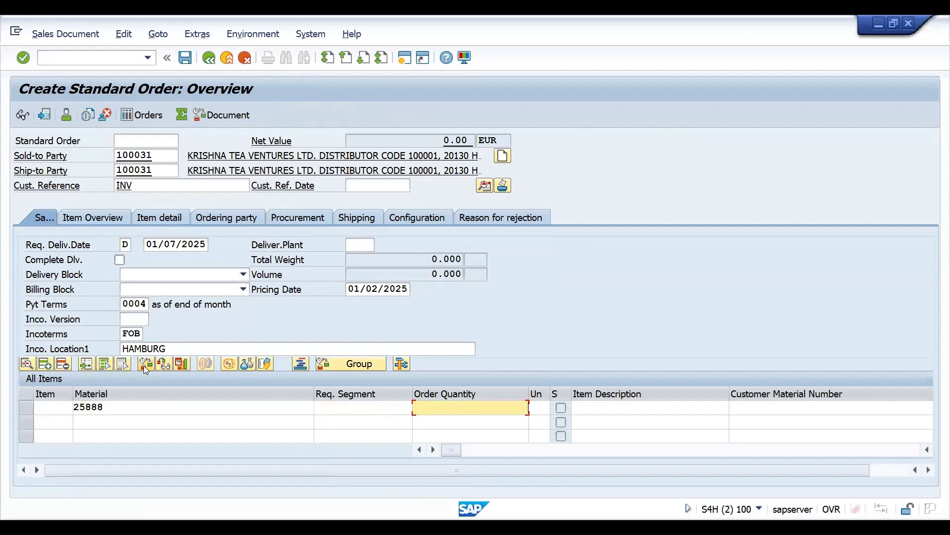
key(Return)
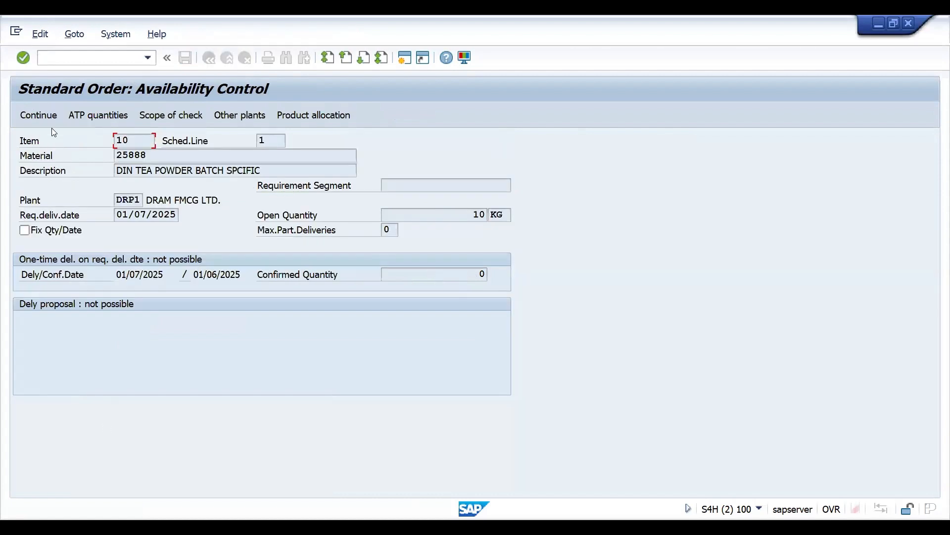
click(43, 116)
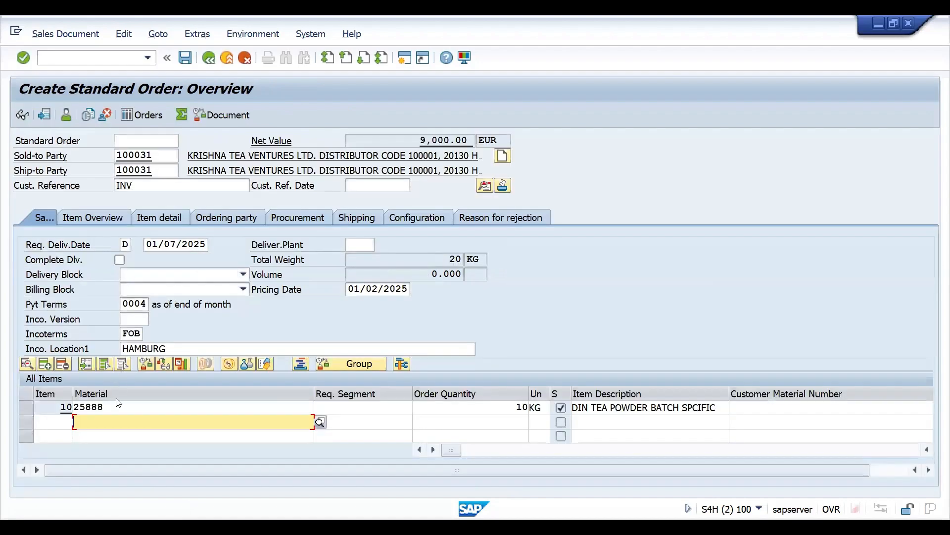
Add material 25888 as a second order item with quantity 10, continue past the availability control, and save the order
key(Down)
key(Return)
key(Tab)
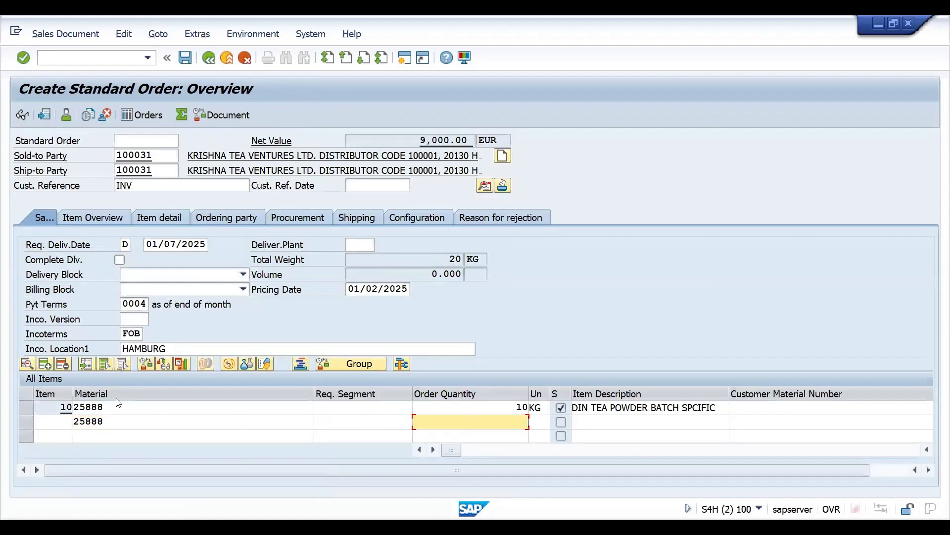
key(Return)
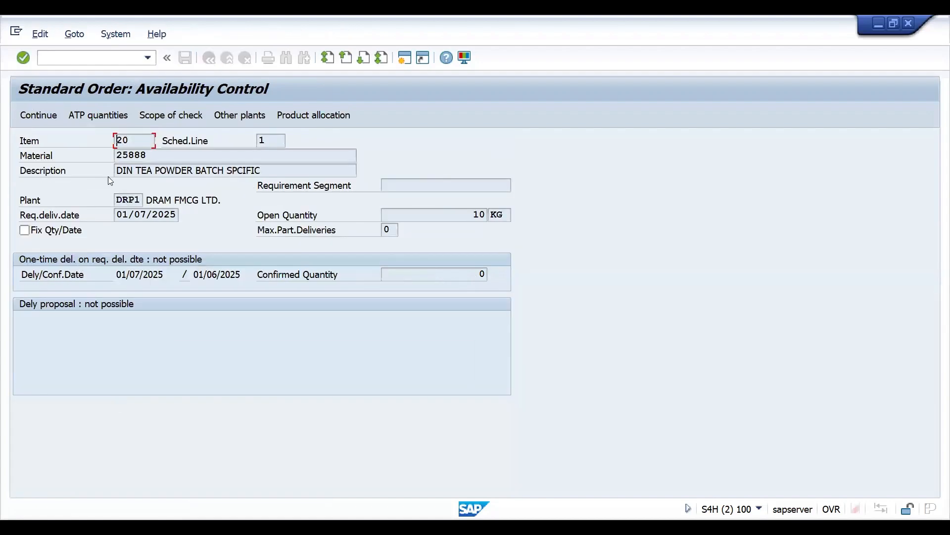
click(31, 115)
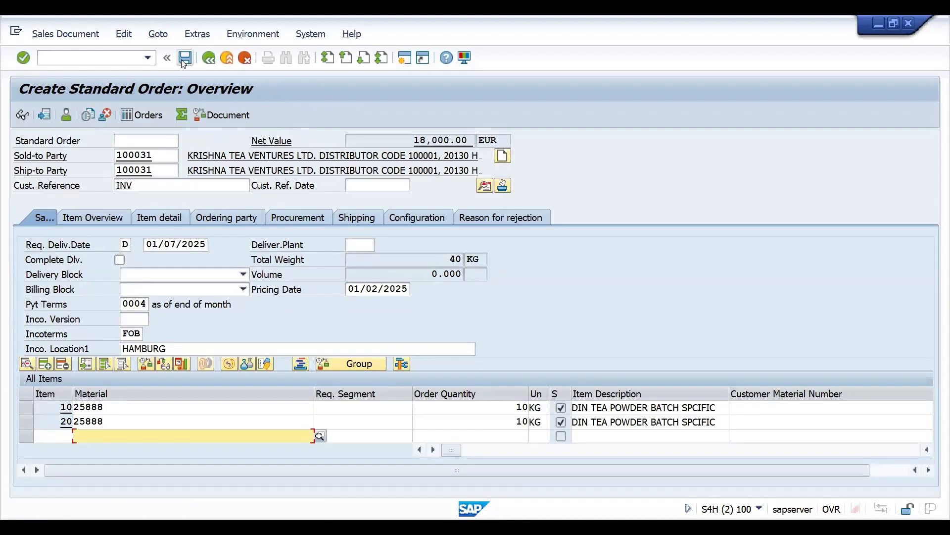
click(184, 57)
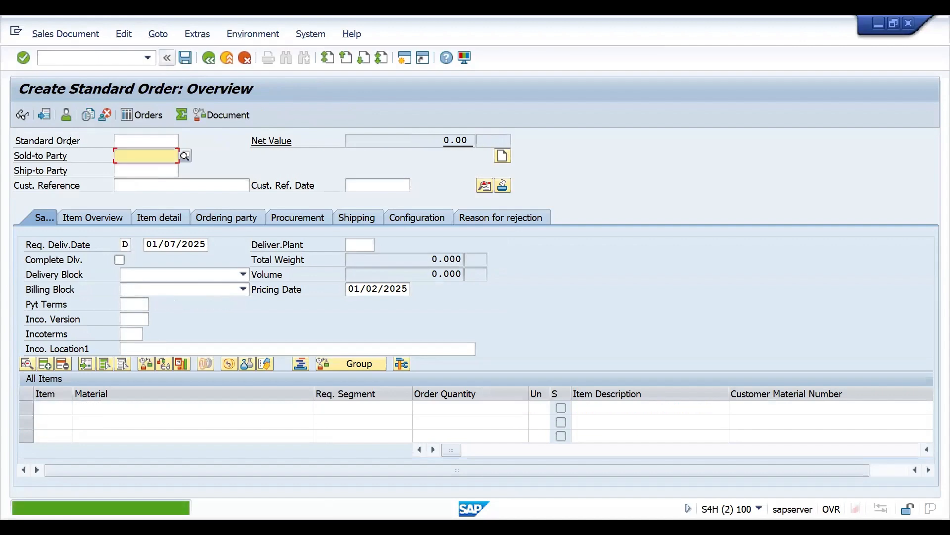
Reopen the saved standard order in change mode and select the material number of item 10
click(65, 63)
text(/nva03)
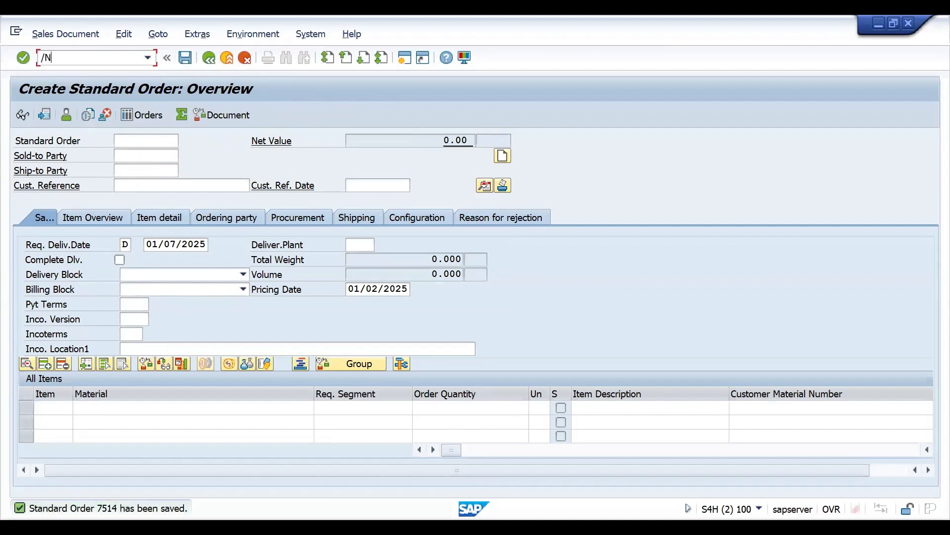
key(Return)
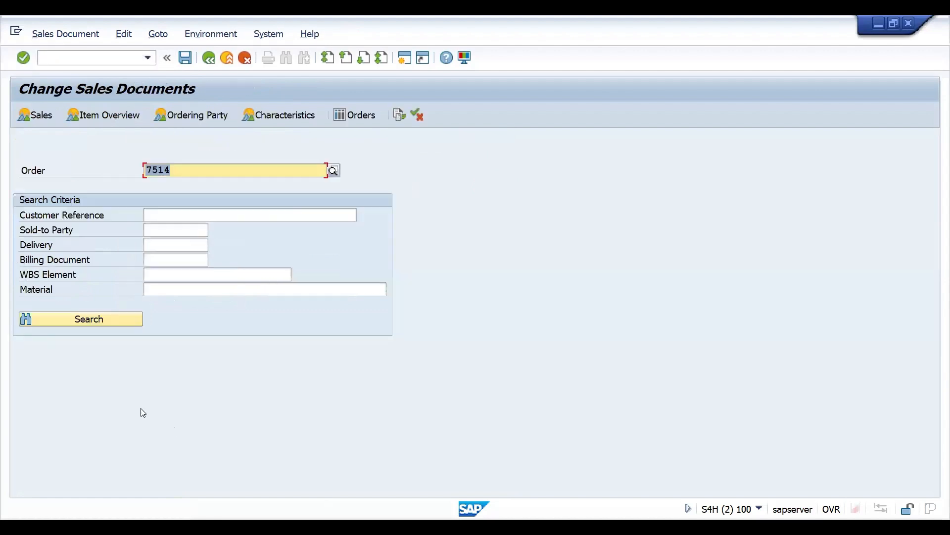
key(Return)
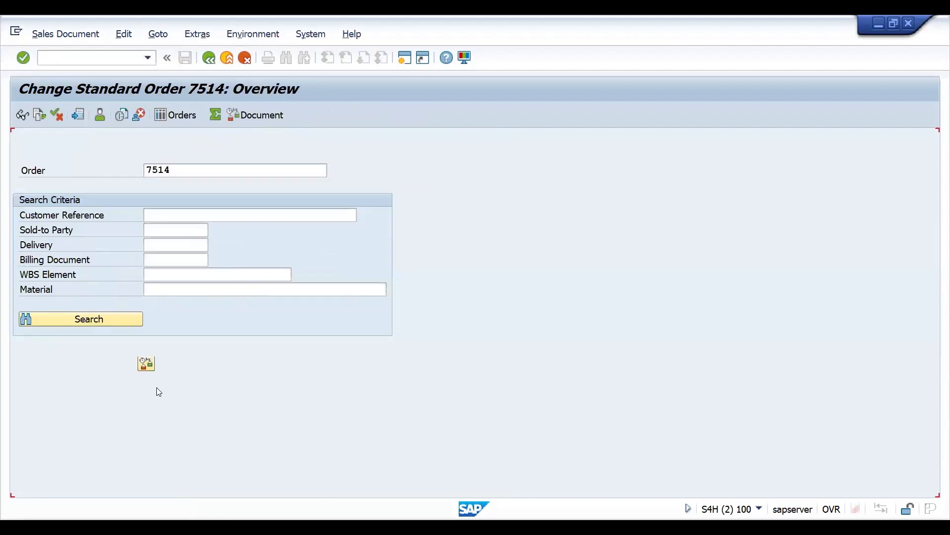
click(136, 406)
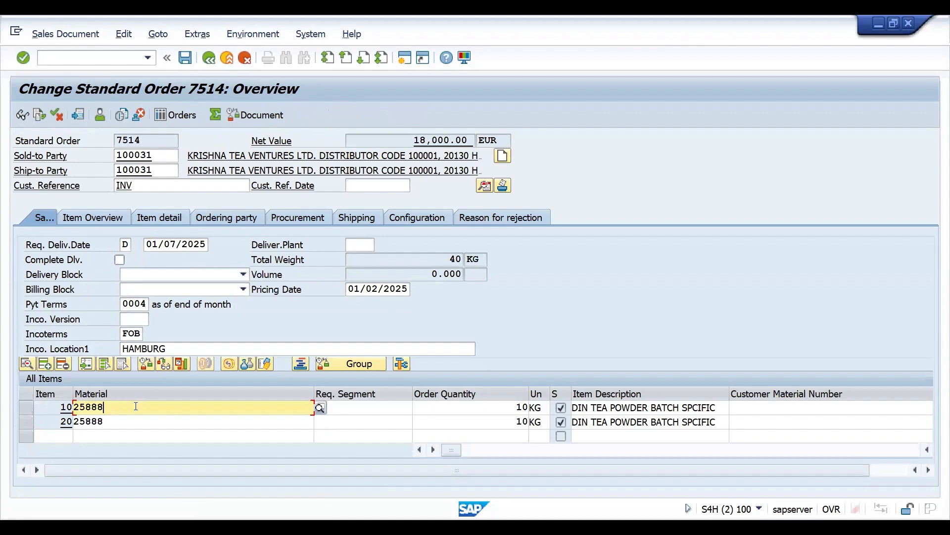
double_click(136, 406)
Start a goods receipt in transaction MIGO with R10 Other as the reference
click(73, 53)
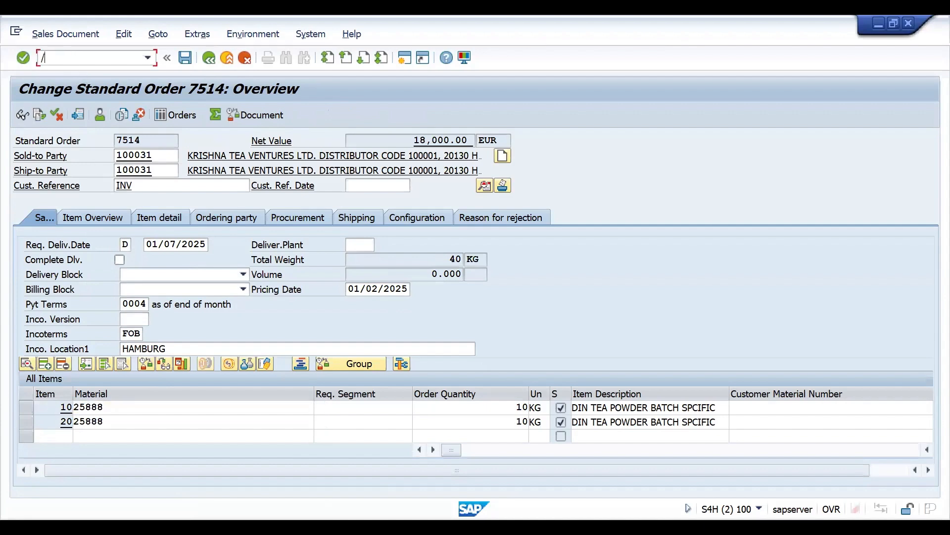
text(/NMIGO)
key(Return)
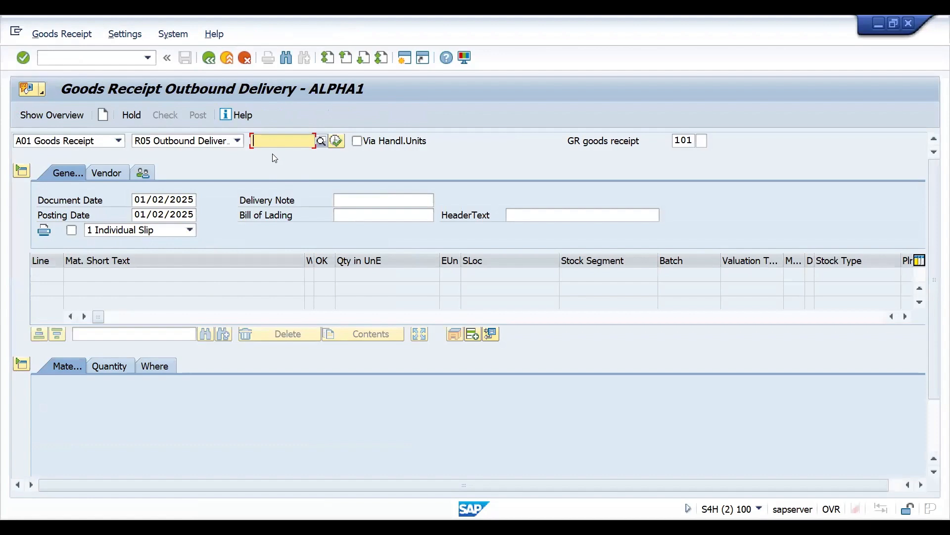
click(180, 141)
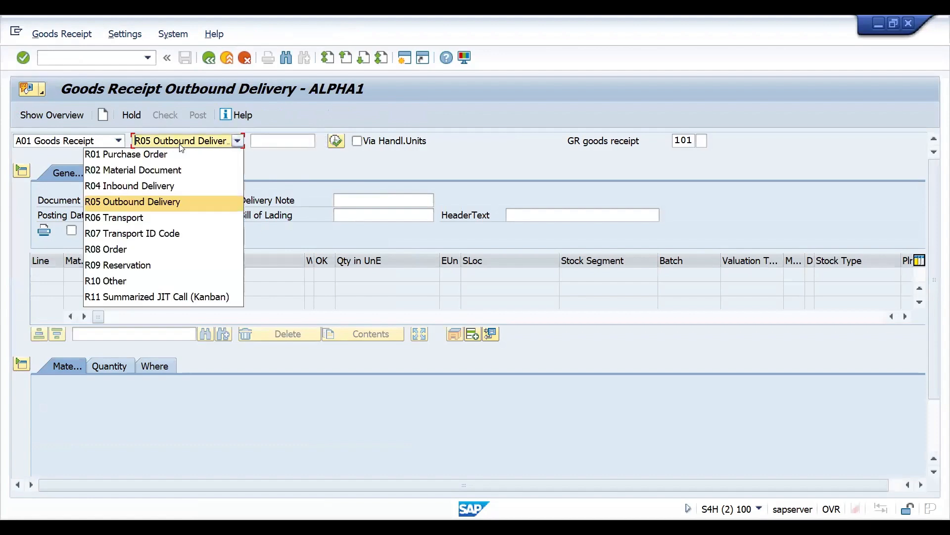
click(142, 279)
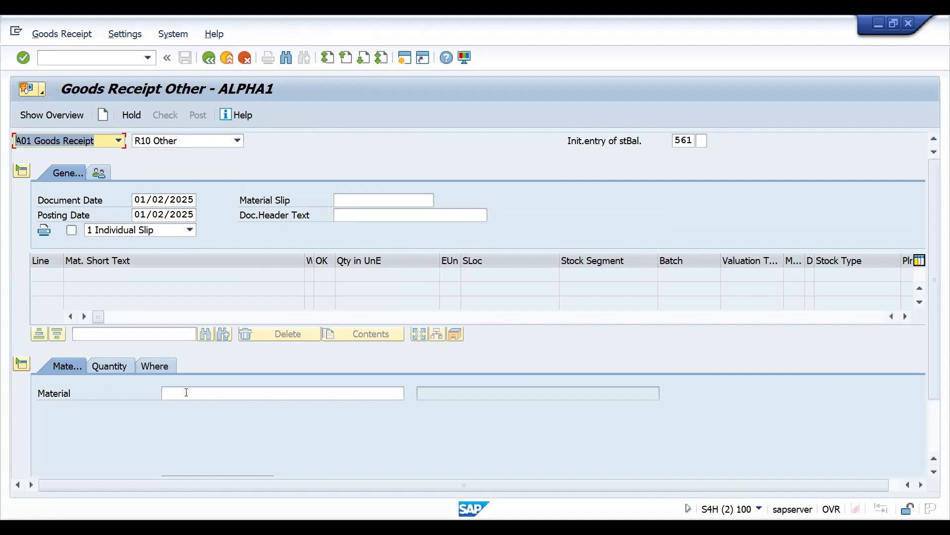
Enter material 25888 in the goods receipt with a quantity of 5000 in unit KG
click(186, 392)
text(25000)
key(Return)
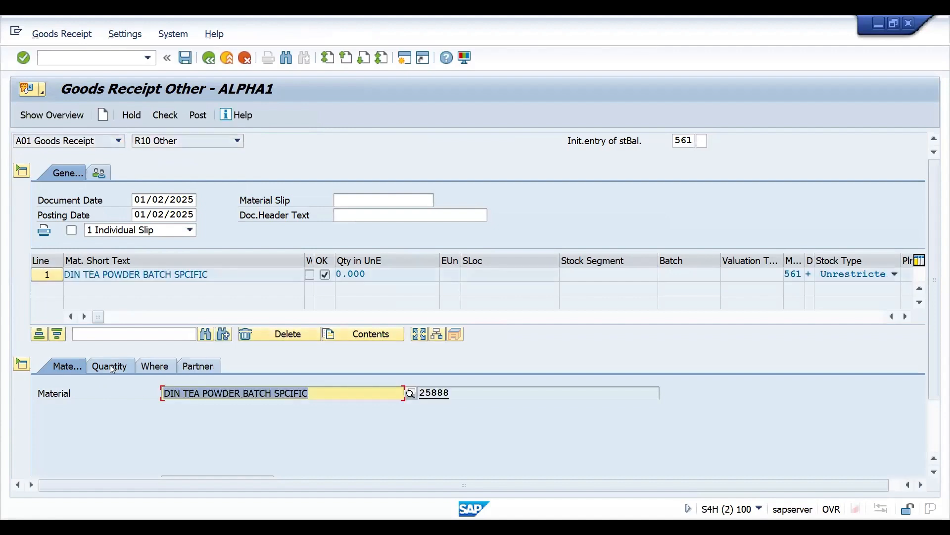
click(110, 365)
text(5000)
key(Tab)
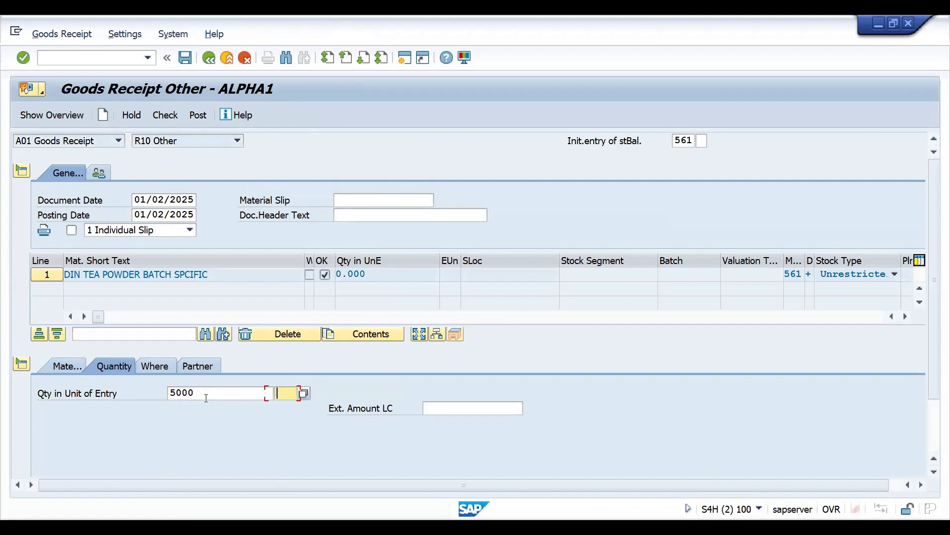
key(Return)
key(Return)
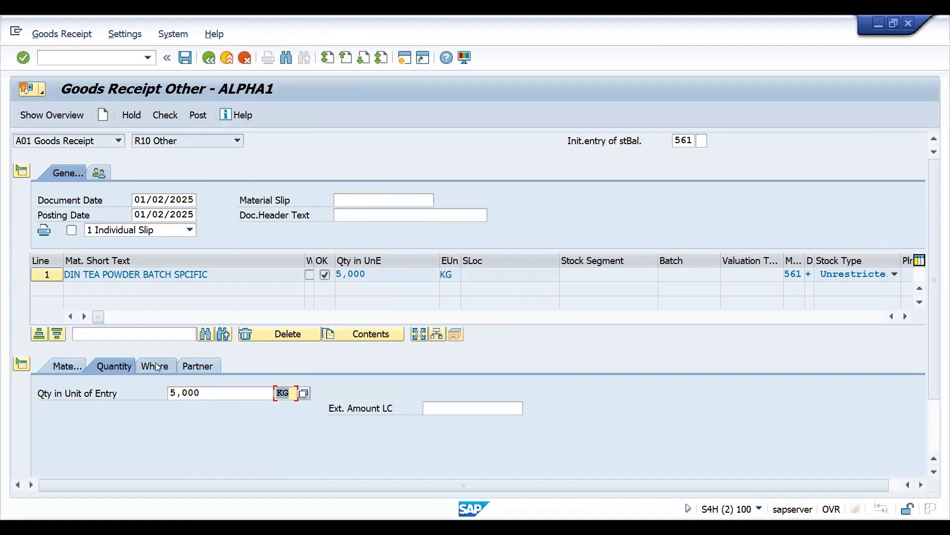
Set the plant of the goods receipt item to DRP1
click(157, 367)
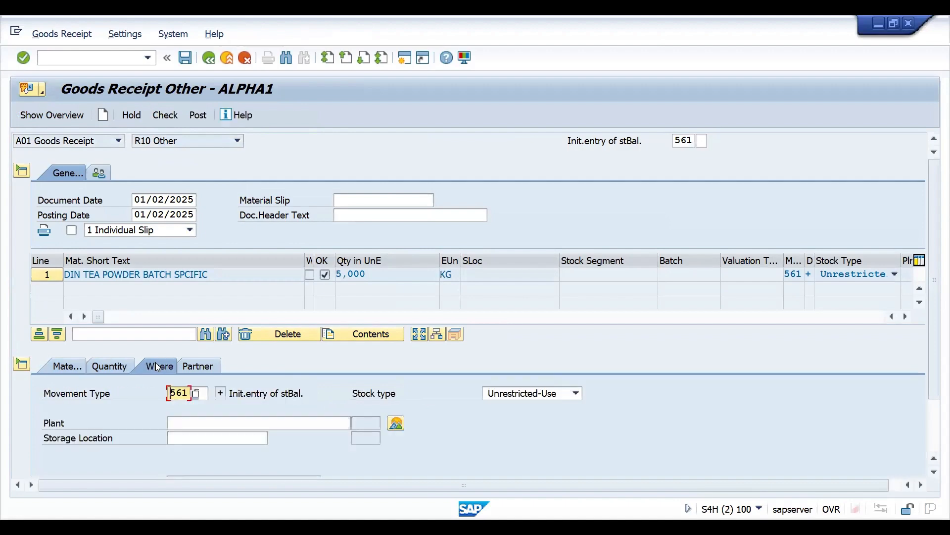
click(193, 422)
key(Down)
key(Down)
key(Down)
key(Return)
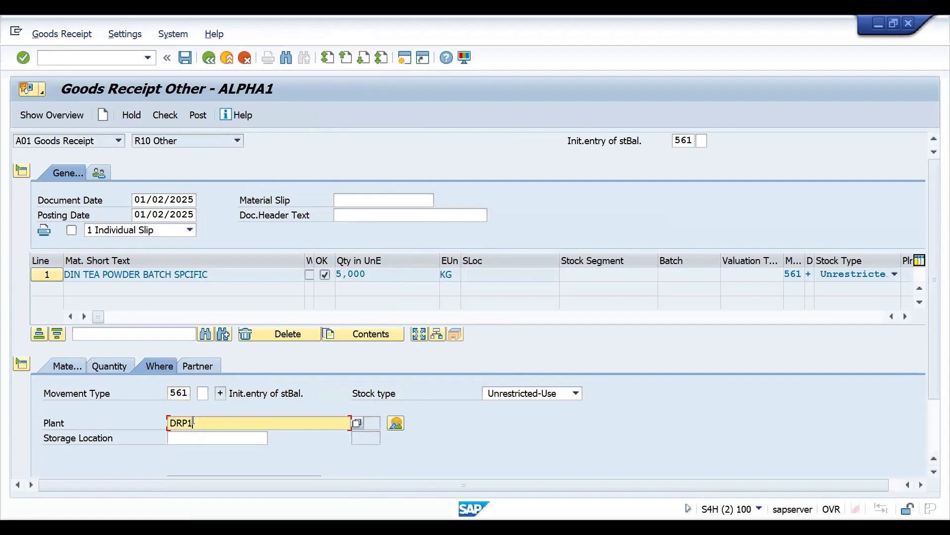
Set the storage location of the goods receipt item to SALE
key(Tab)
key(Down)
key(Down)
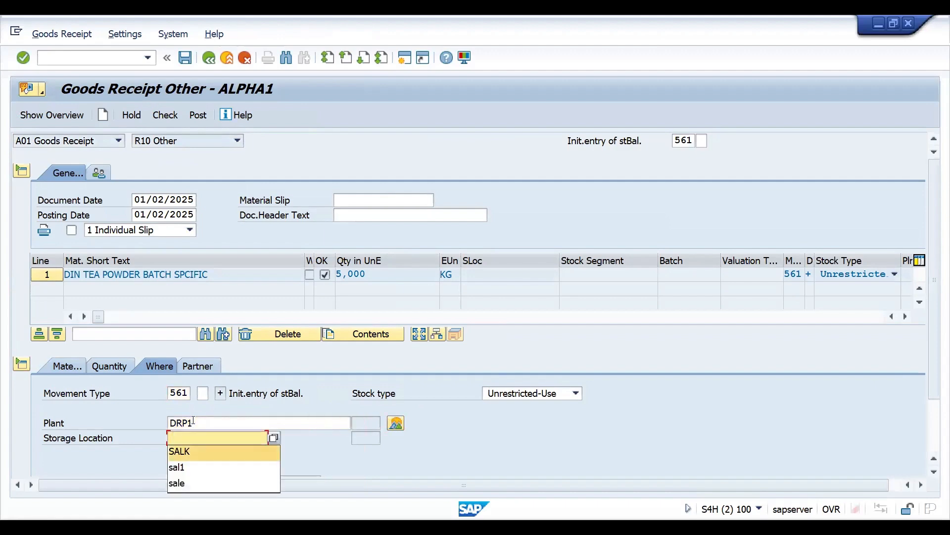
key(Return)
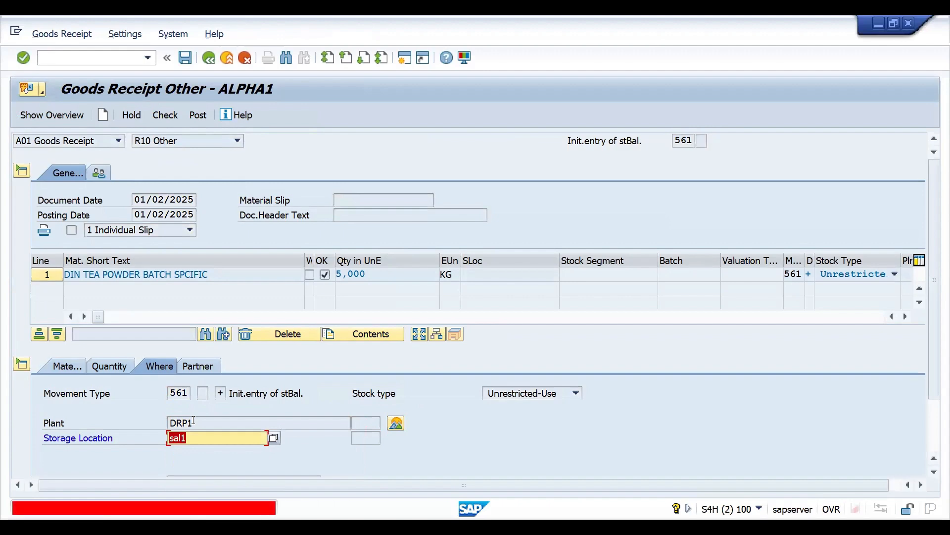
text(SLE)
key(Return)
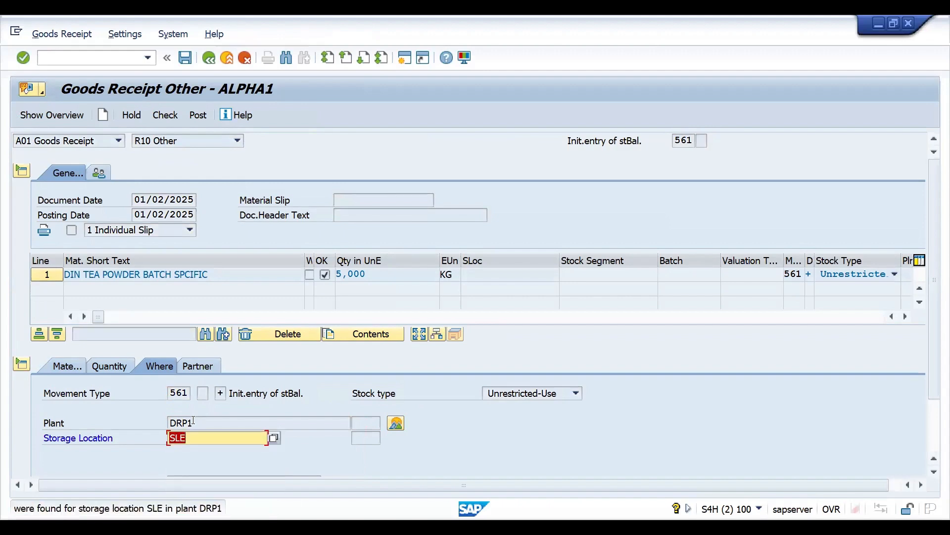
text(SALE)
key(Return)
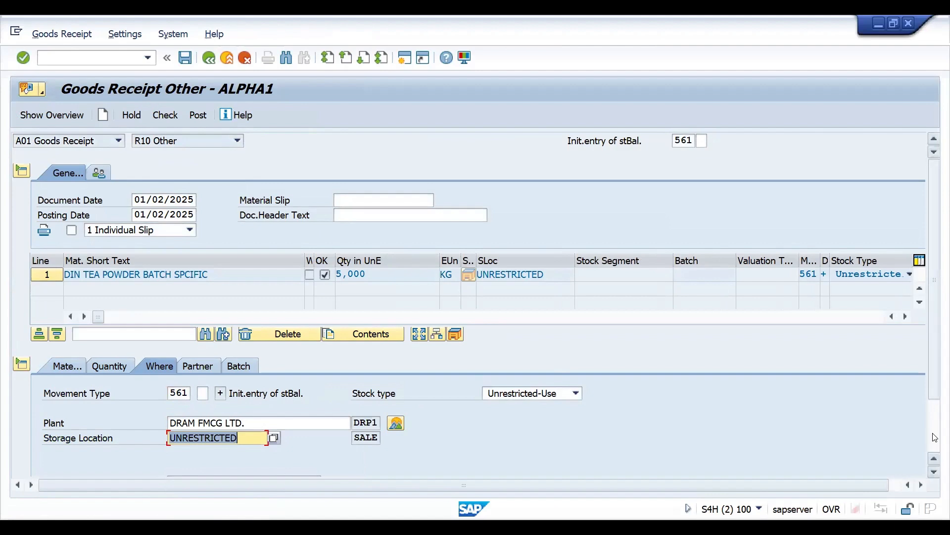
Check the goods receipt for posting errors and close the log
scroll(937, 418, down, 3)
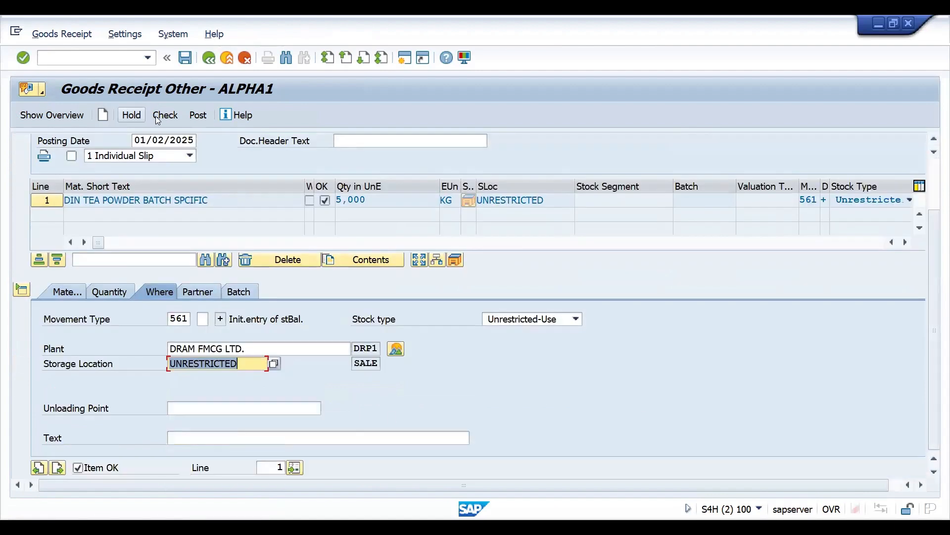
click(173, 118)
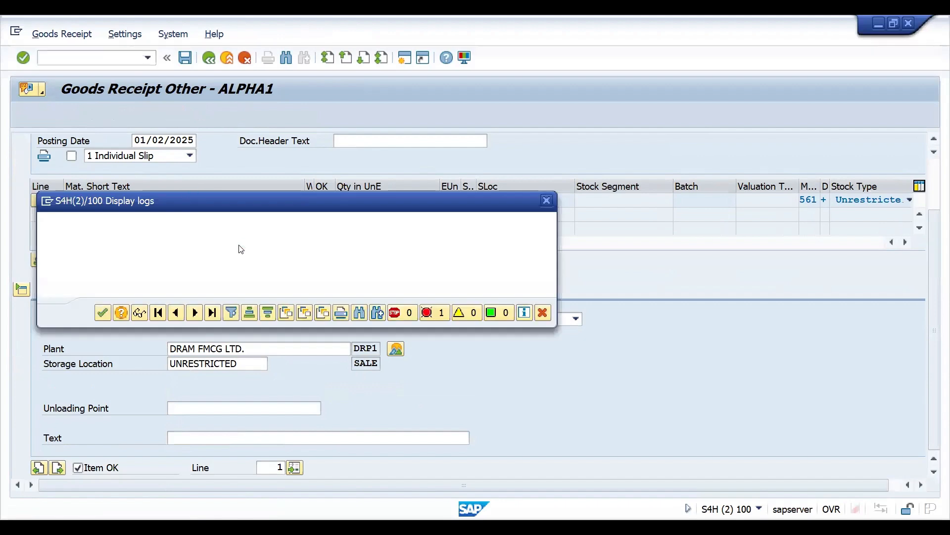
click(102, 313)
Open the Close Period for Material Master Records transaction and set both the from and to company codes to DRT1
click(89, 59)
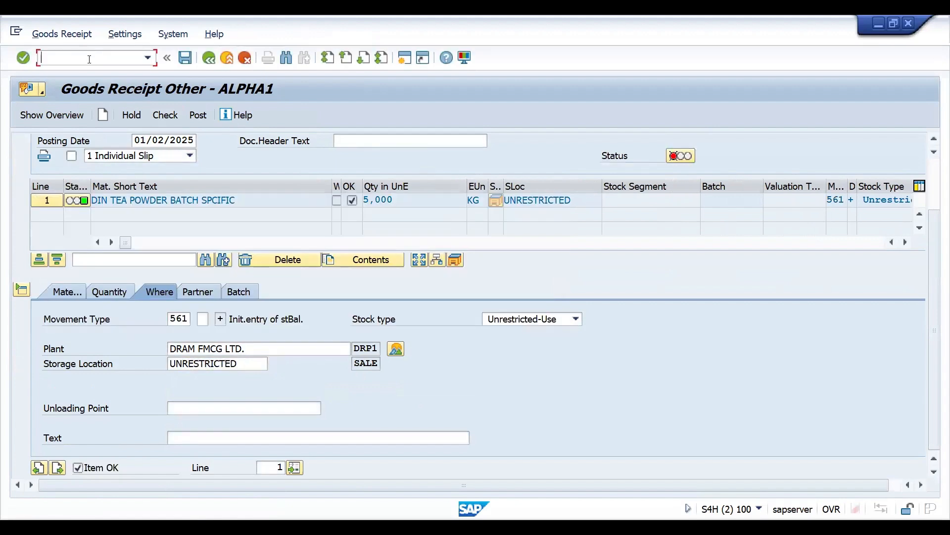
text(/N)
text(MMBE)
key(Return)
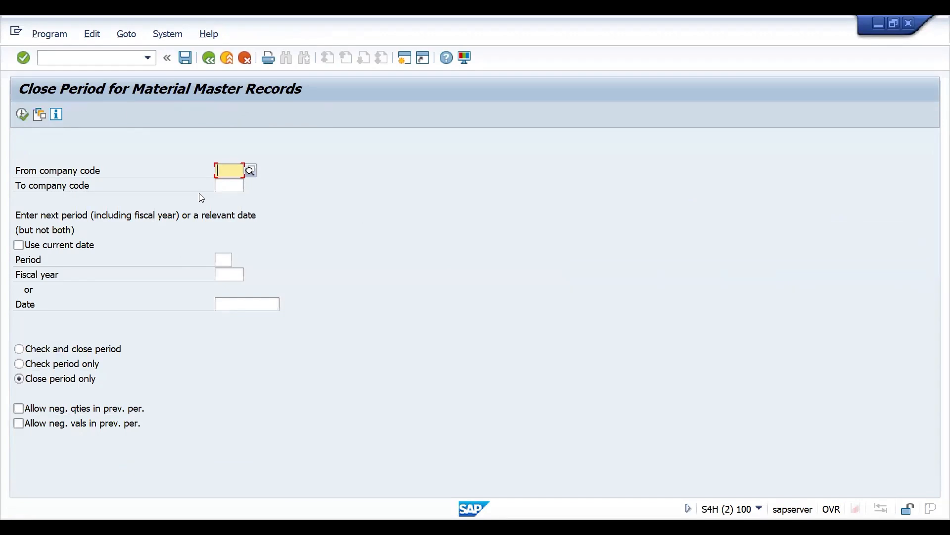
text(DRT1)
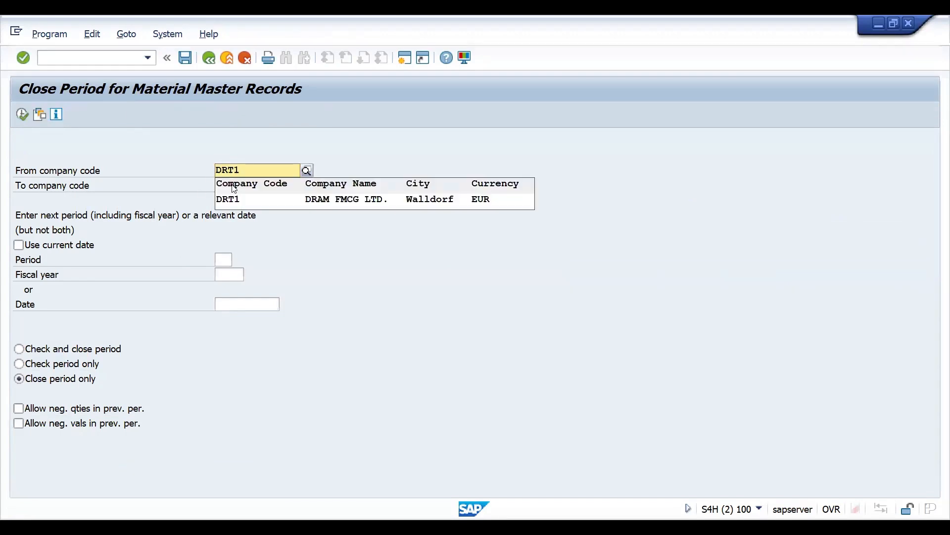
click(234, 198)
click(224, 186)
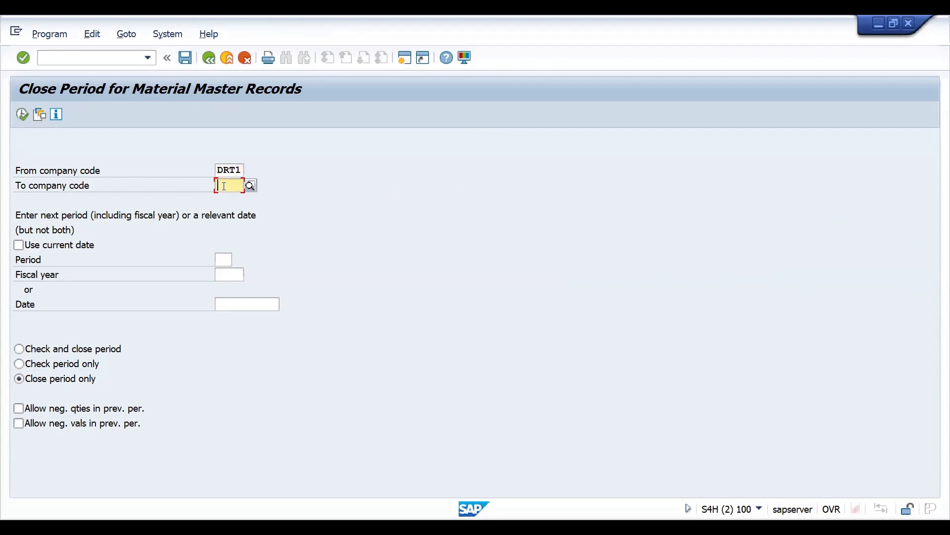
text(DRT)
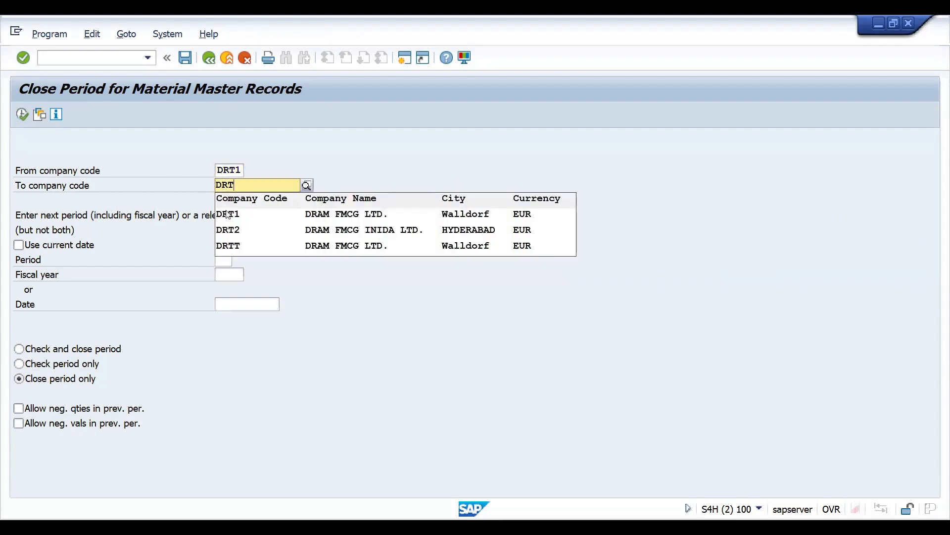
click(228, 218)
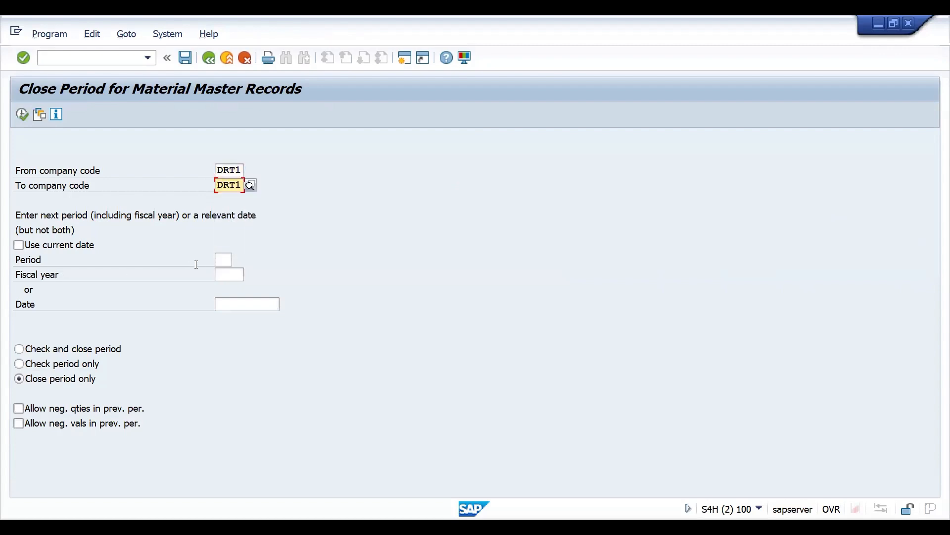
Try to close the material period for company code DRT1 with period 12 and fiscal year 2024, and return to the selection
click(222, 261)
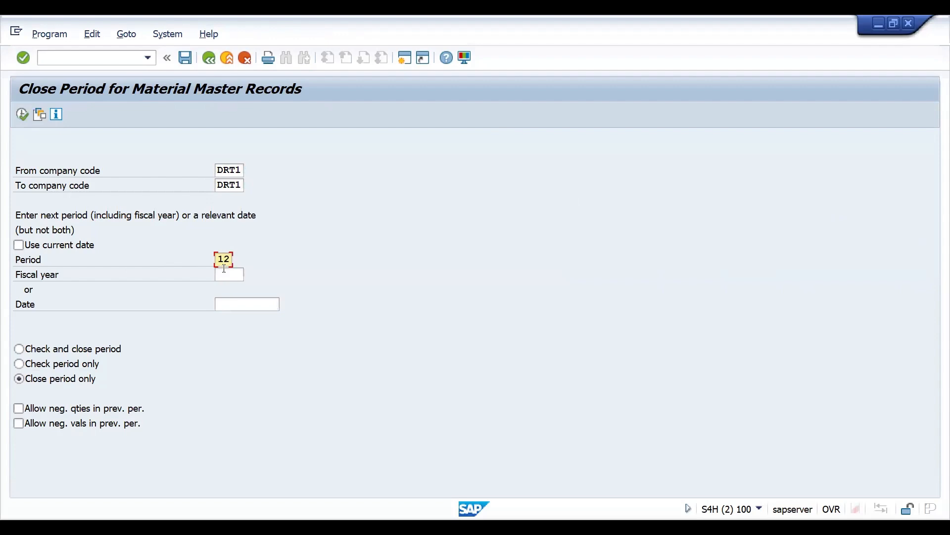
click(223, 272)
text(2024)
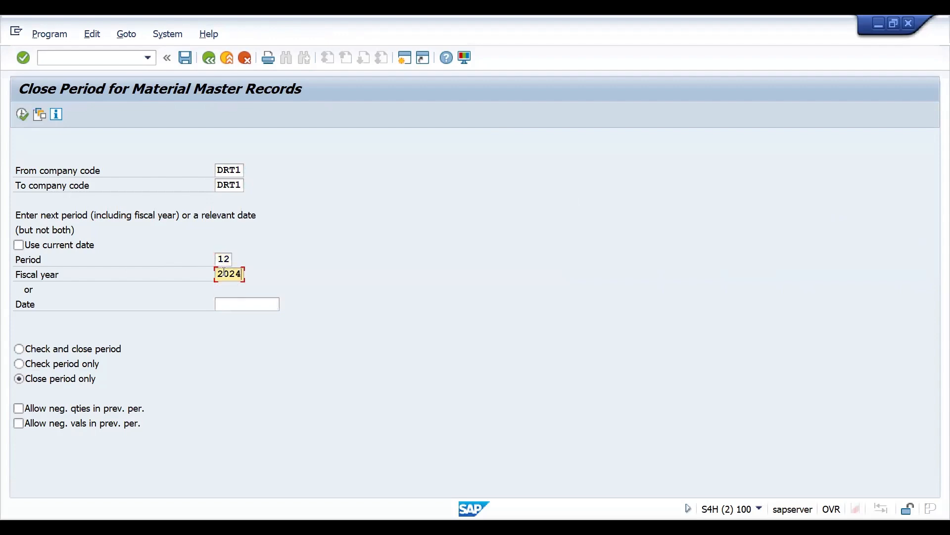
key(Return)
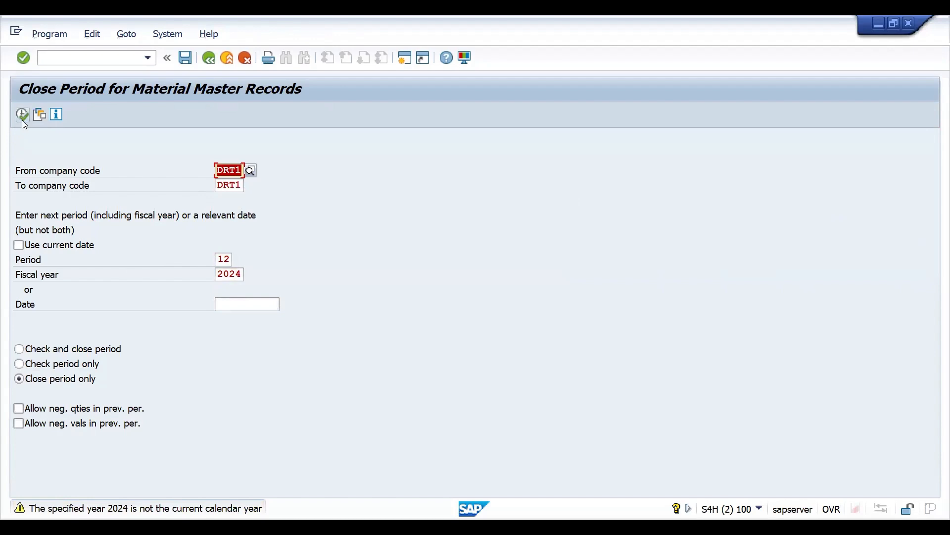
key(Return)
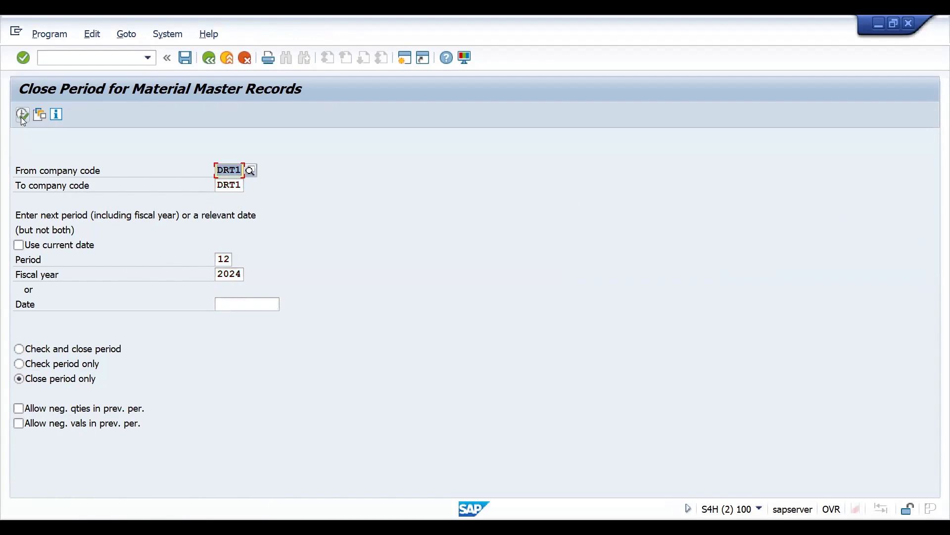
key(F8)
key(F8)
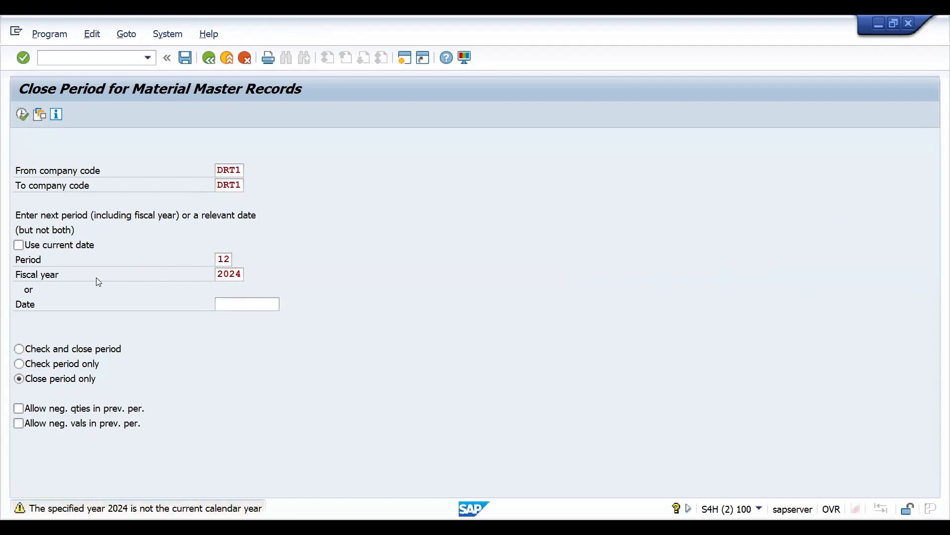
key(F3)
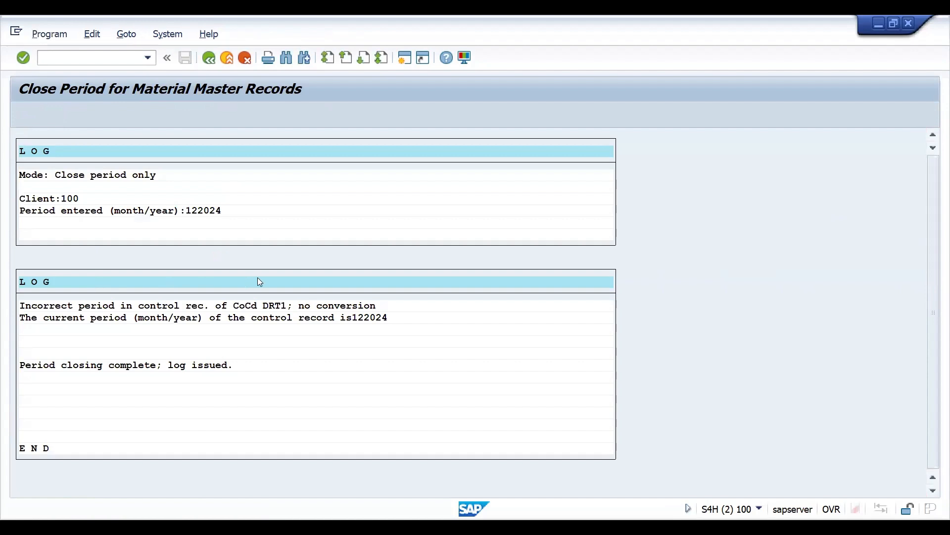
Set the period to 01 and the fiscal year to 2025, and run the period closing for company code DRT1
click(222, 258)
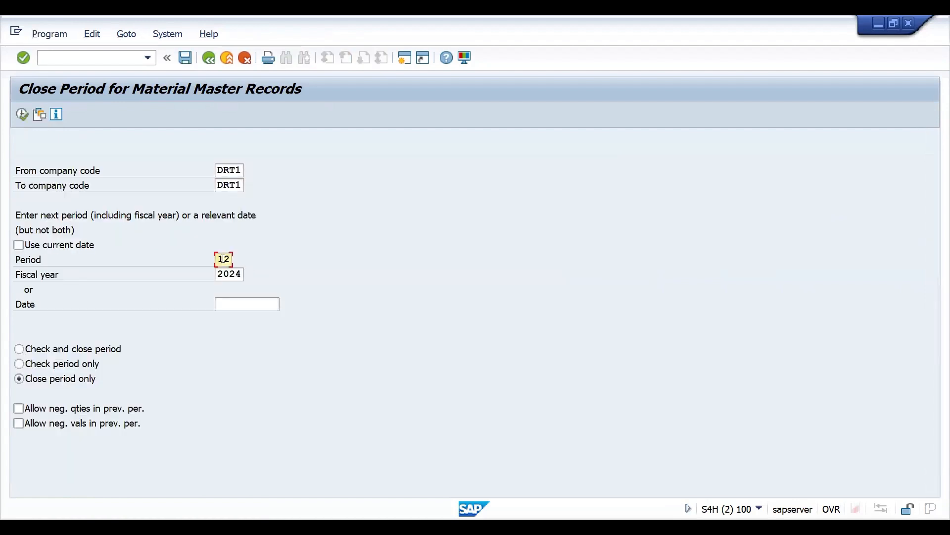
key(BackSpace)
key(BackSpace)
click(236, 273)
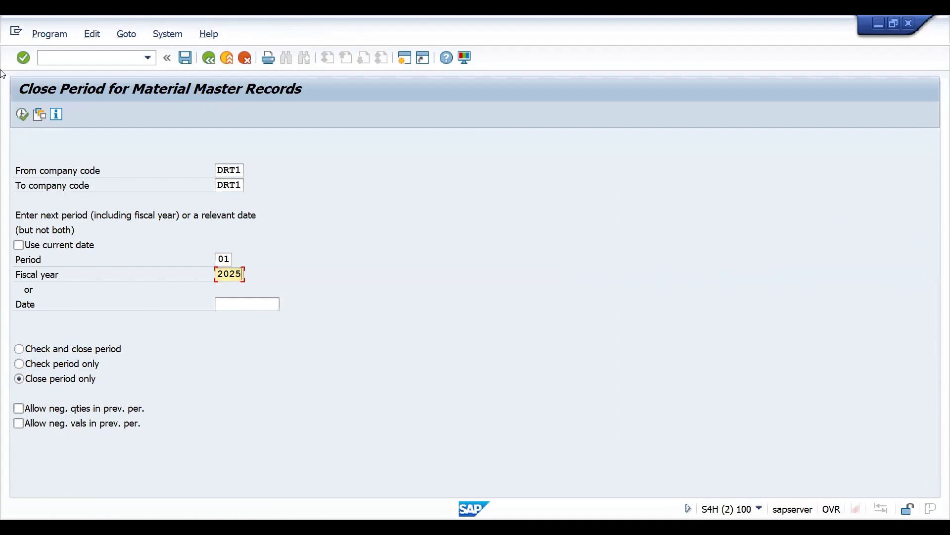
click(21, 114)
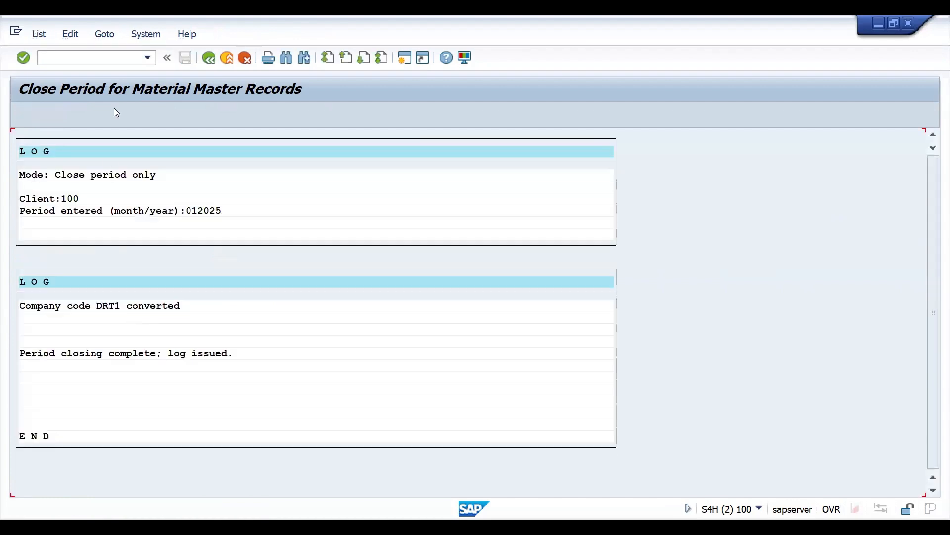
Open the MIGO transaction for another goods receipt with movement type 561
click(81, 59)
text(/NM,IGO)
key(Return)
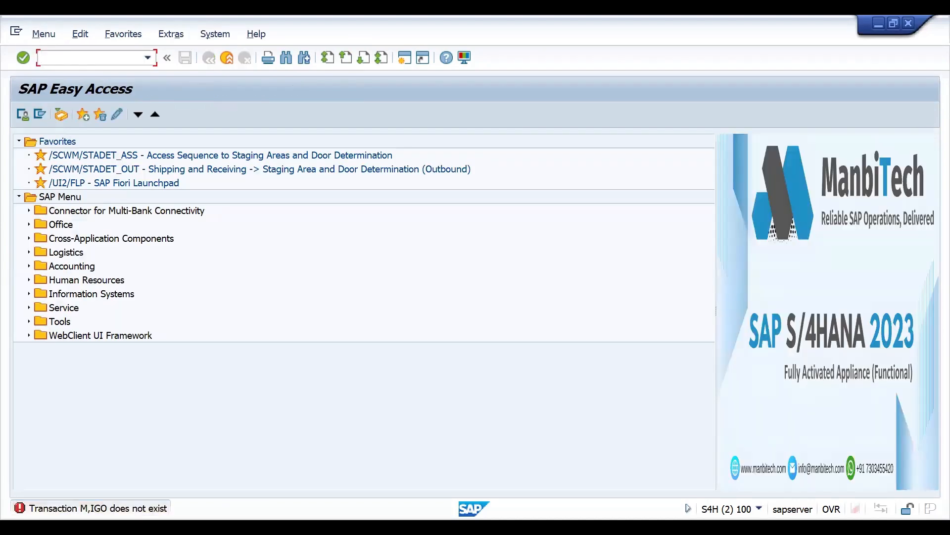
text(MIGO)
key(Return)
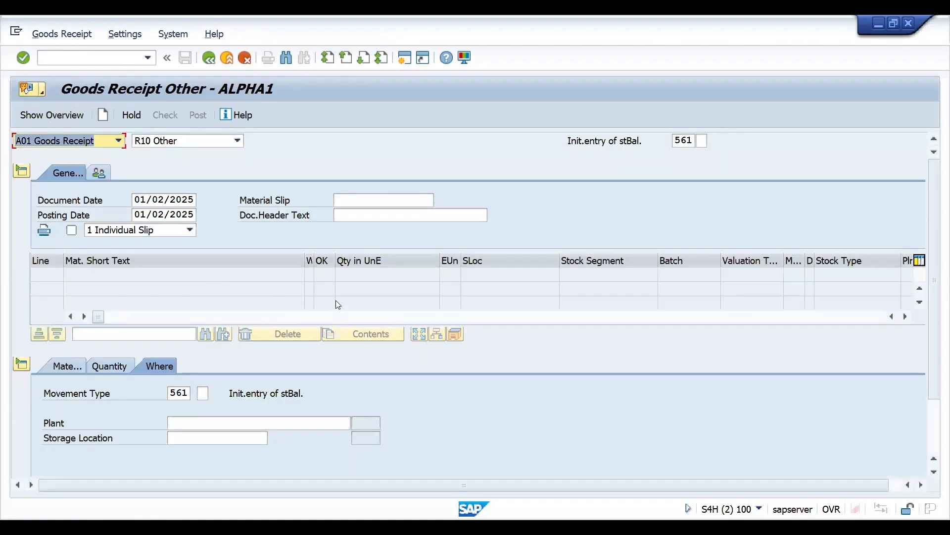
Set the goods receipt's plant to DRP1 and its storage location to SALE
click(196, 421)
text(DRP1)
key(Tab)
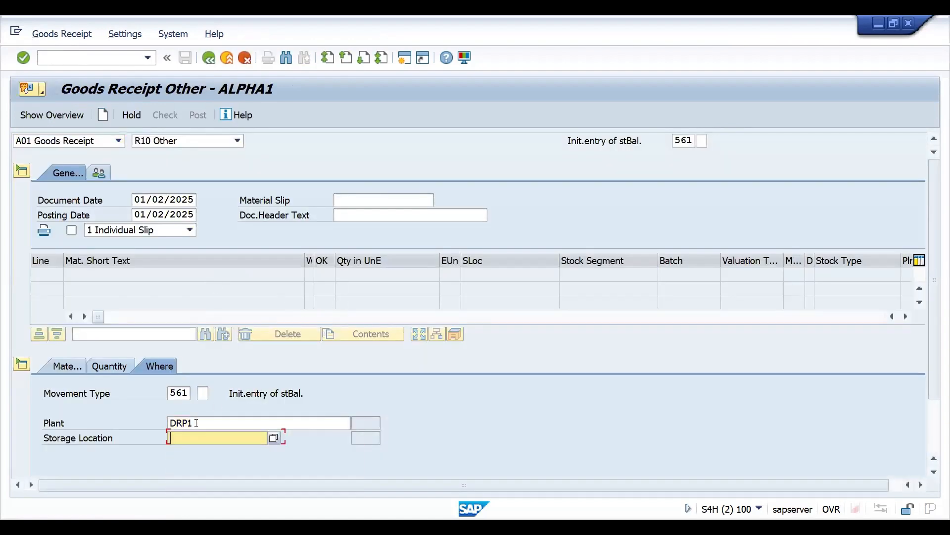
text(sale)
key(Return)
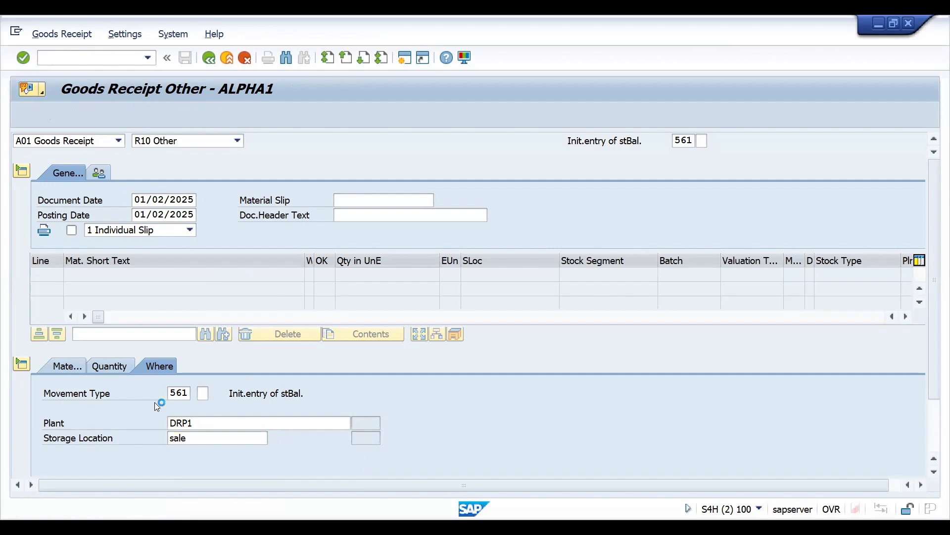
Enter 5000 KG of material 25888 in the goods receipt item and check the document for posting errors
text(5000)
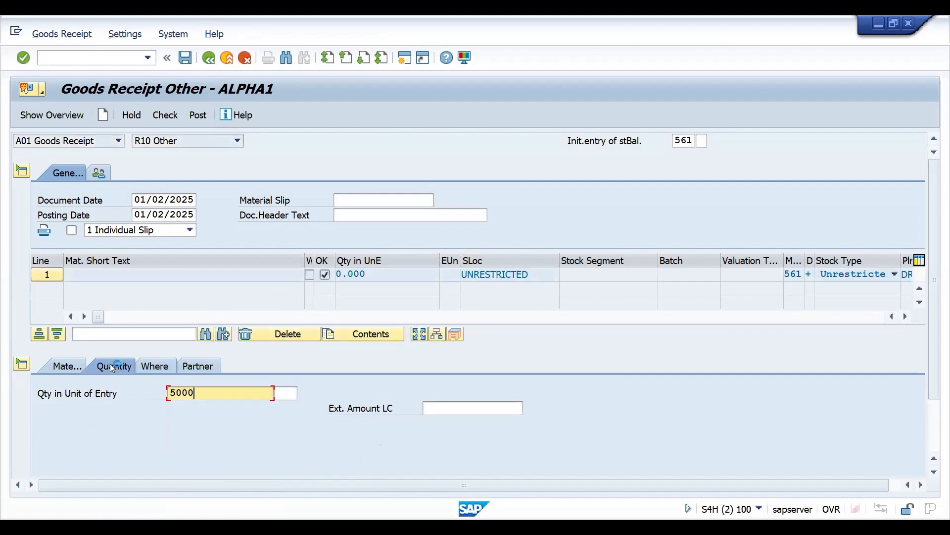
key(Tab)
text(KG)
key(Return)
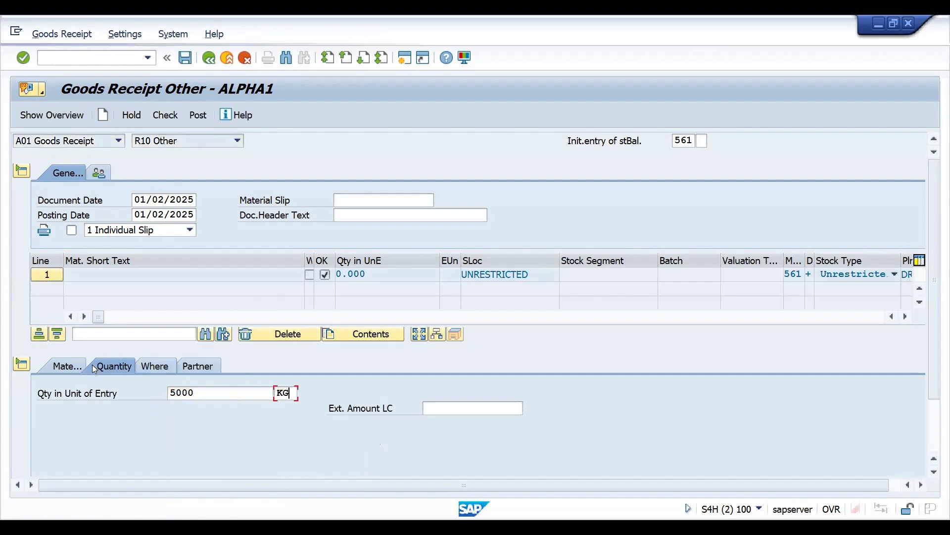
click(64, 366)
key(Return)
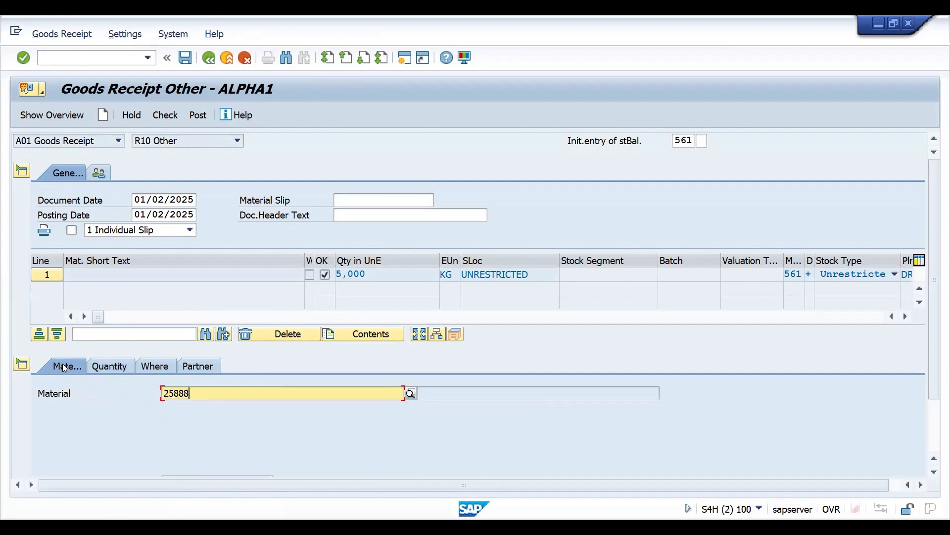
key(Return)
click(163, 117)
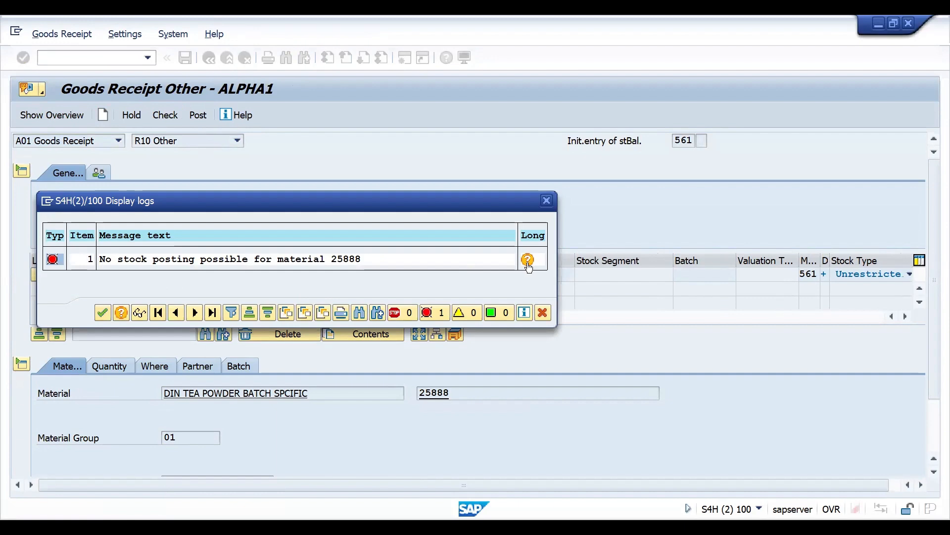
click(547, 201)
Open the Create Sales Documents transaction and start a standard order of type DOR1
click(78, 60)
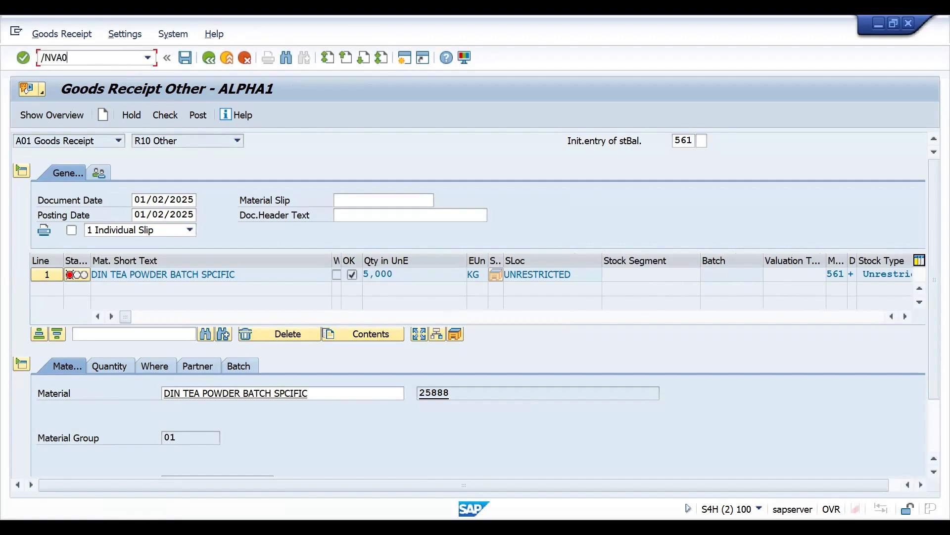
key(Return)
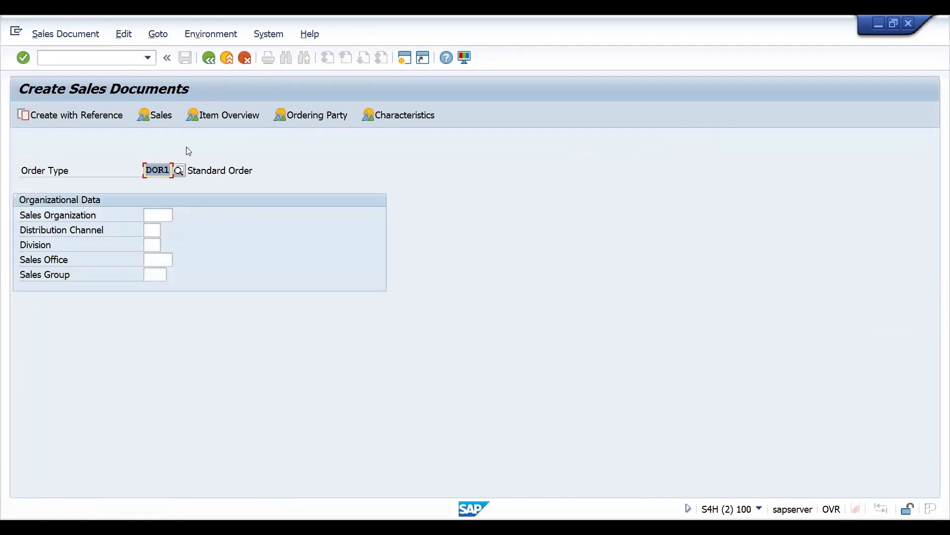
key(Return)
Enter the customer's number as sold-to party and accept the same partner as ship-to party
key(space)
key(Down)
key(Return)
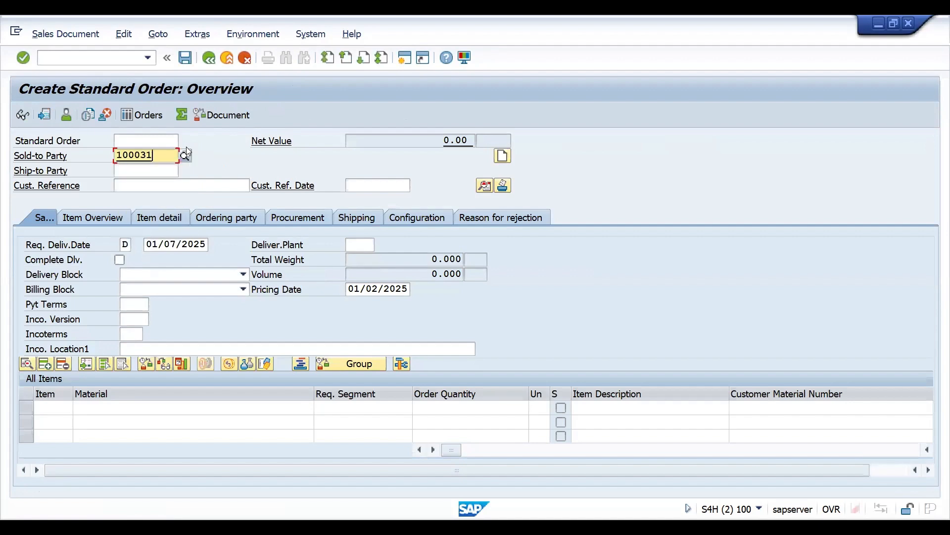
key(Return)
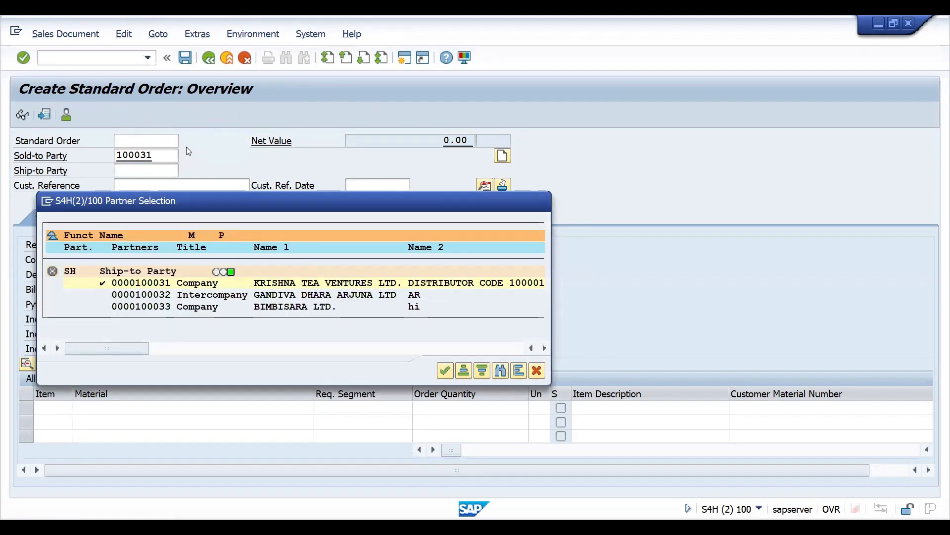
key(Return)
Set the customer reference of the standard order to INV
key(space)
key(Down)
key(Return)
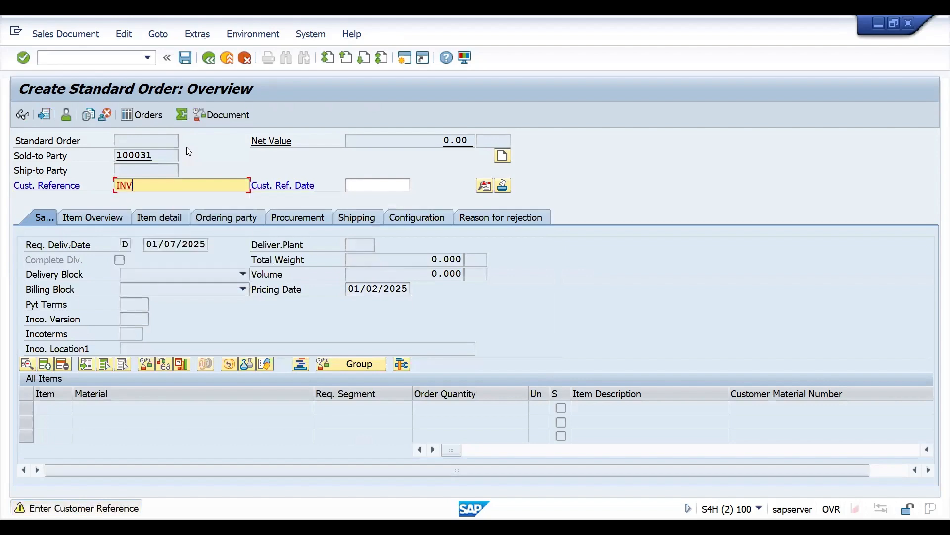
key(Return)
Add material 25874 with an order quantity of 10 as the first order item and run its availability check
key(space)
key(Down)
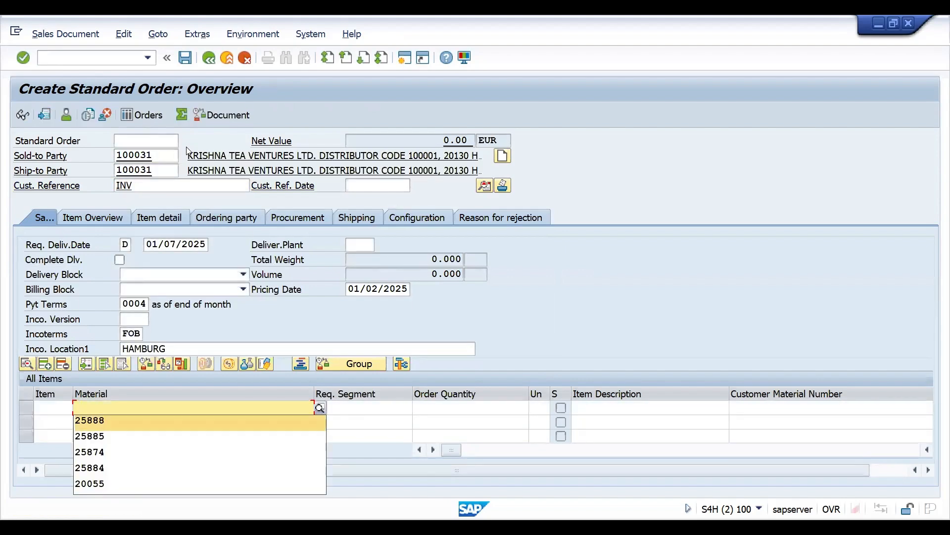
key(Down)
key(Down)
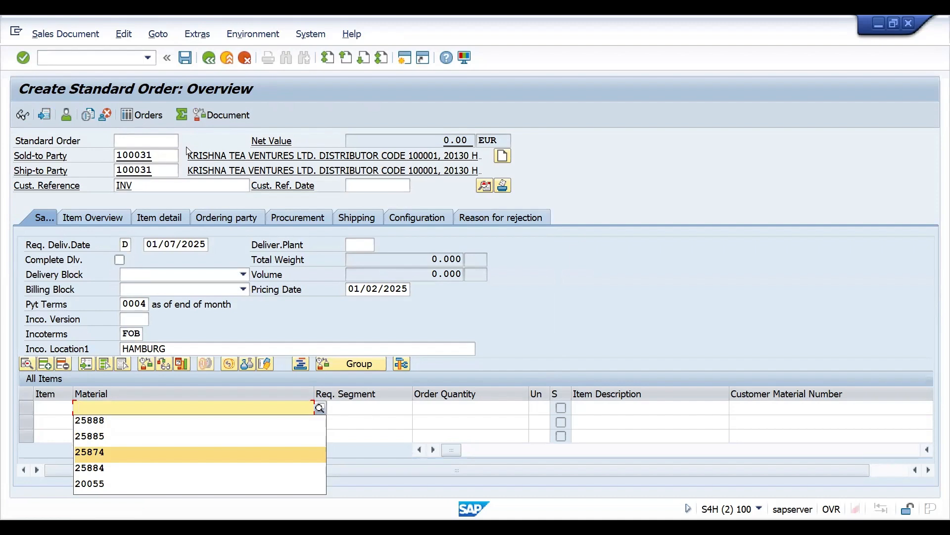
key(Return)
key(Tab)
key(Tab)
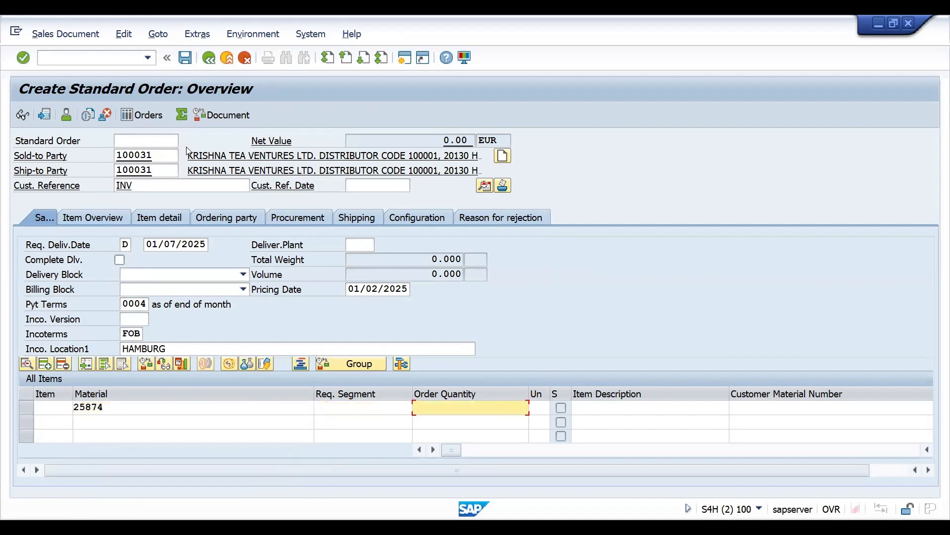
key(Return)
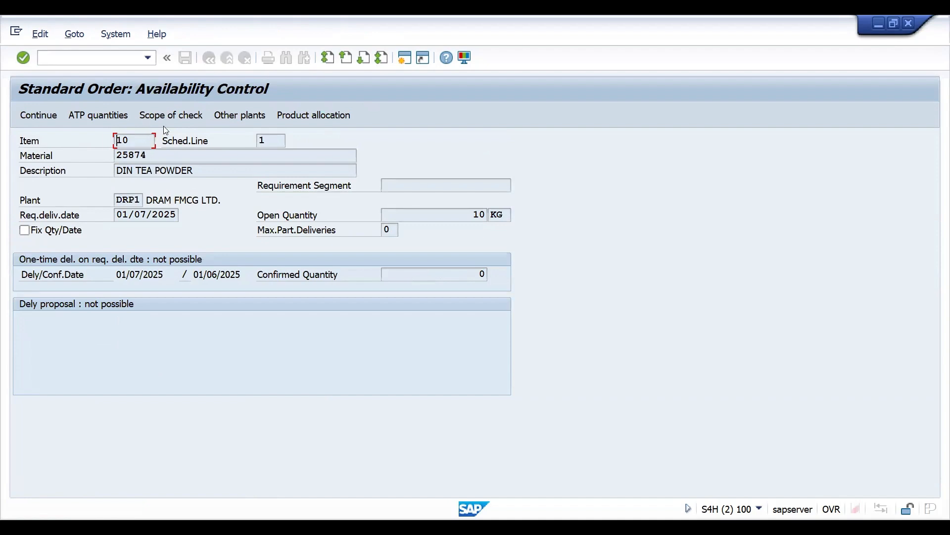
key(Return)
Open the General Table Display transaction SE16N and load table MARD
click(70, 62)
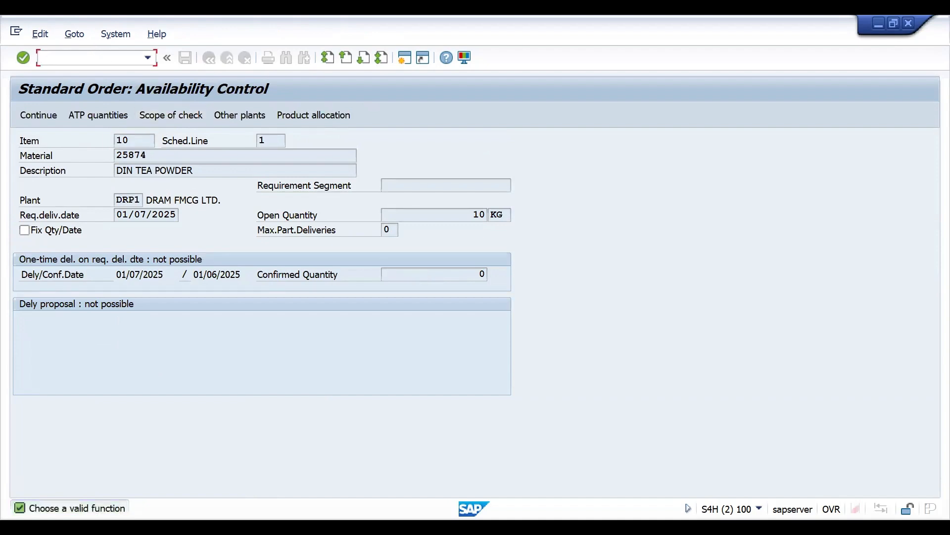
text(/NSE16N)
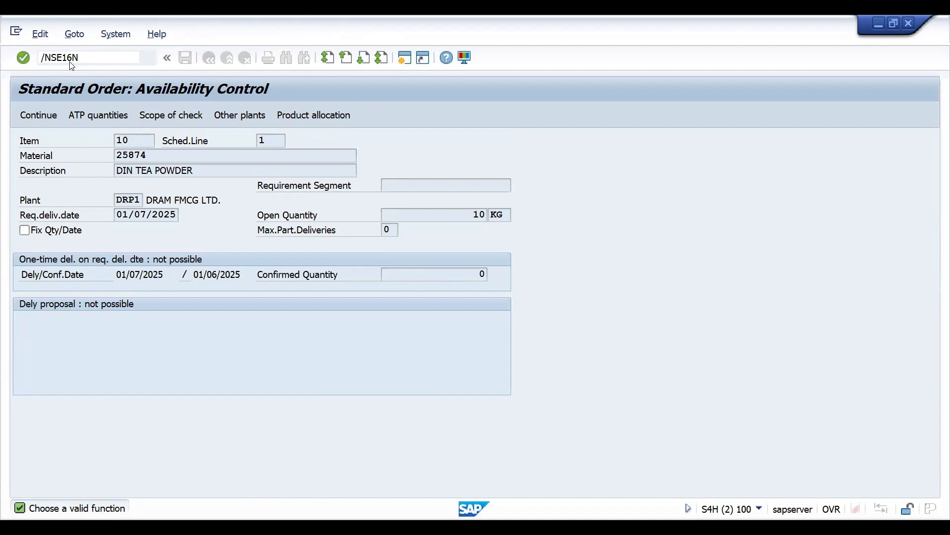
key(Return)
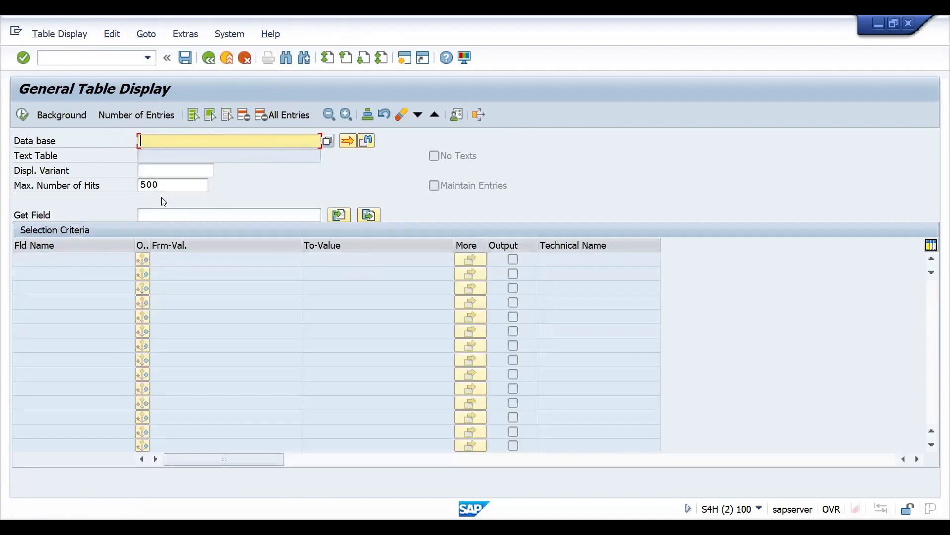
text(MARD)
key(Return)
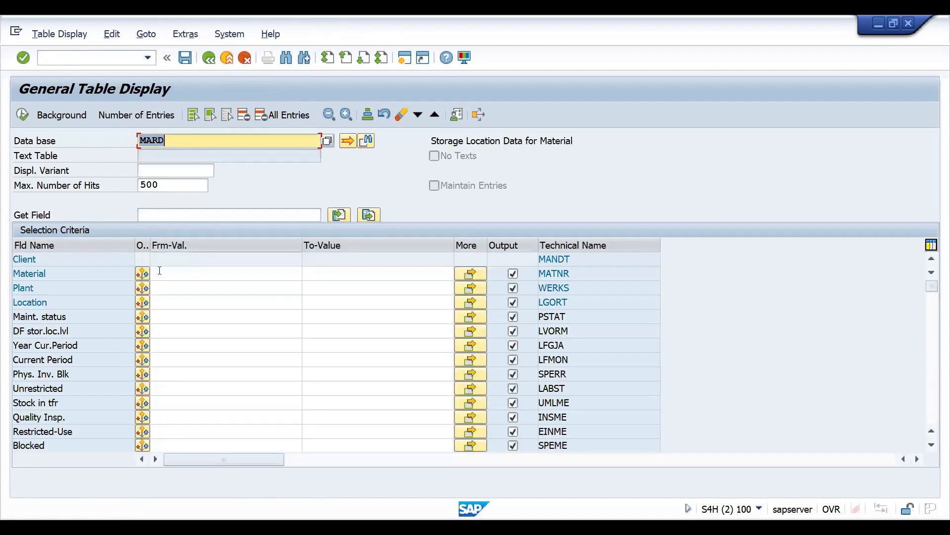
List the MARD stock entries for plant DRP1 and storage location SALE, and select material 25861
click(160, 287)
text(DRP2)
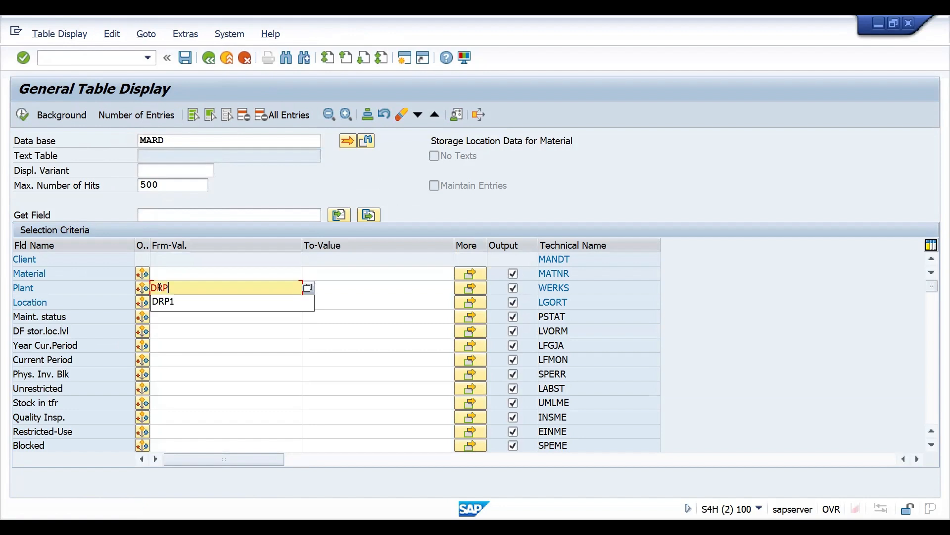
key(Return)
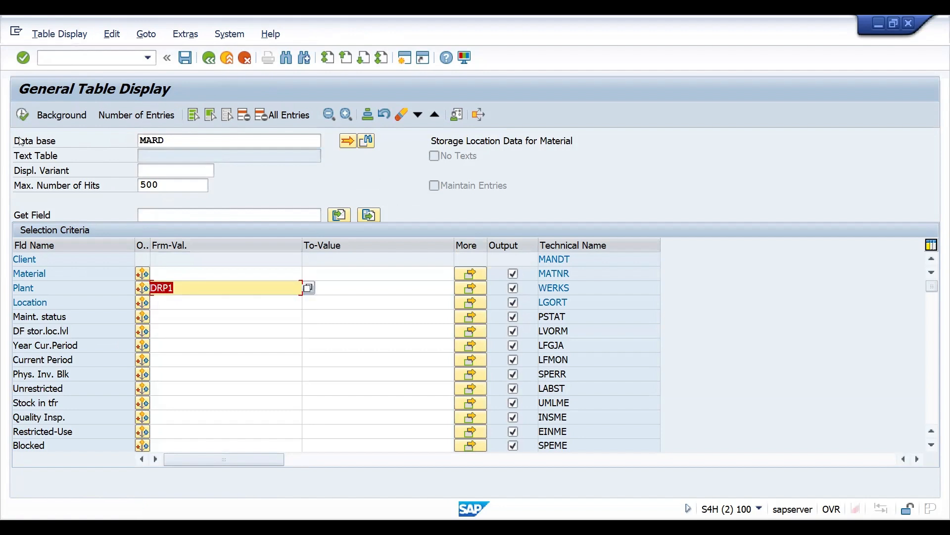
click(158, 303)
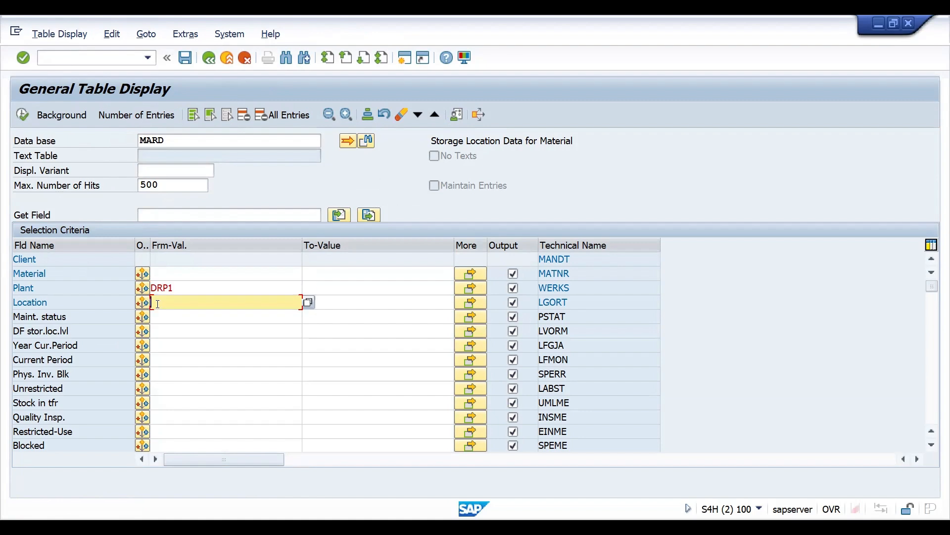
text(SALE)
key(Return)
click(22, 116)
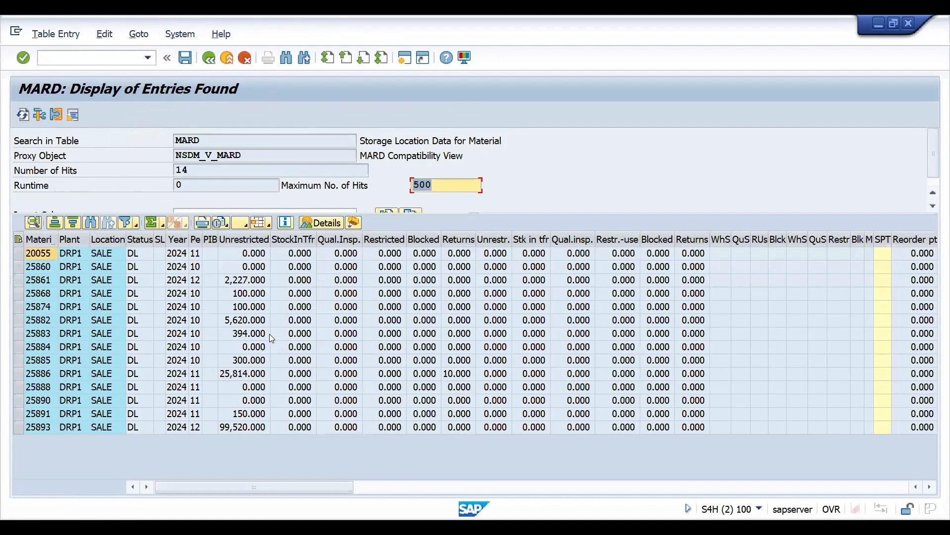
click(40, 279)
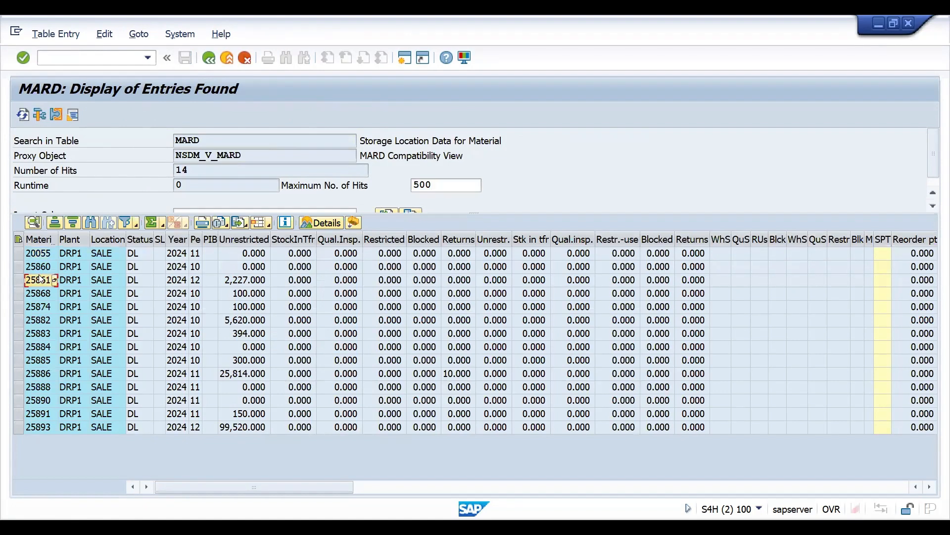
Start a new standard order of type DOR1 with the customer's sold-to party number and customer reference INV
click(56, 52)
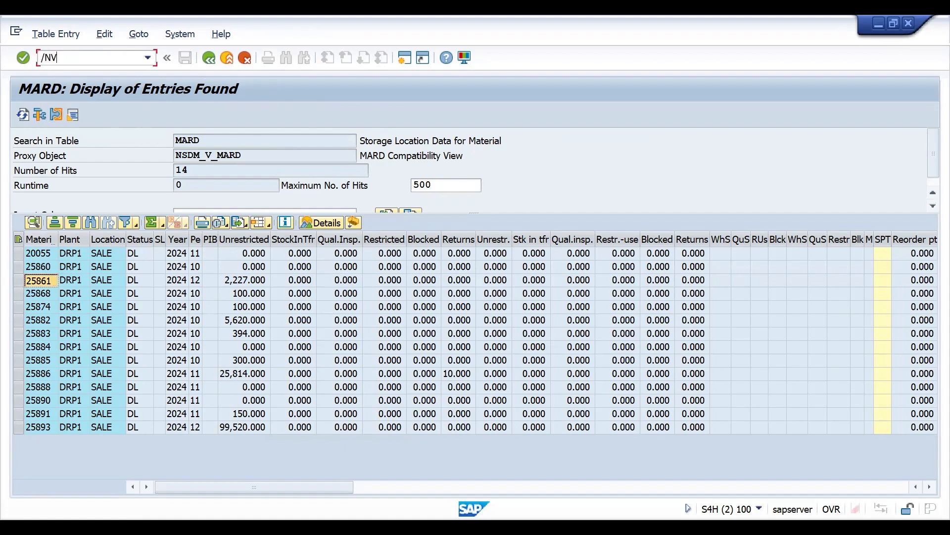
key(Return)
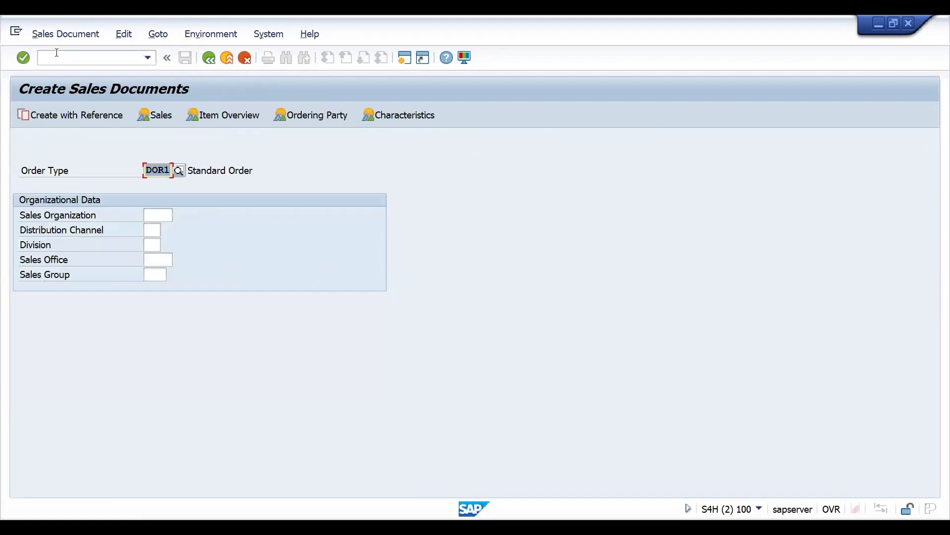
key(Return)
text(100033)
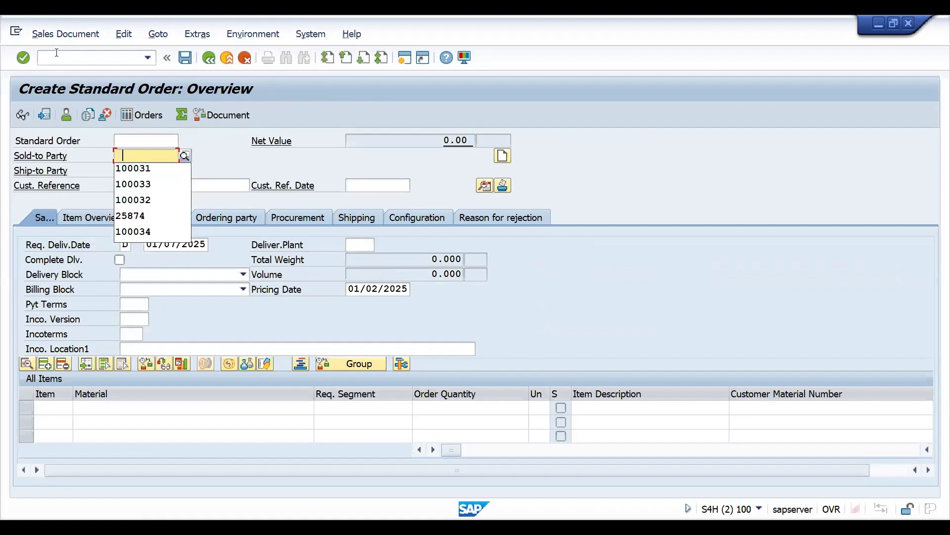
key(Return)
text(INV)
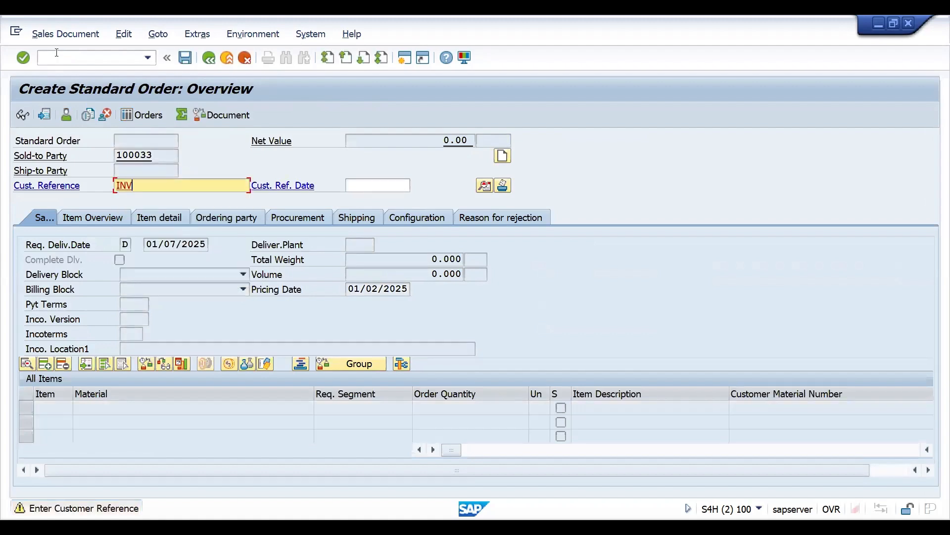
key(Return)
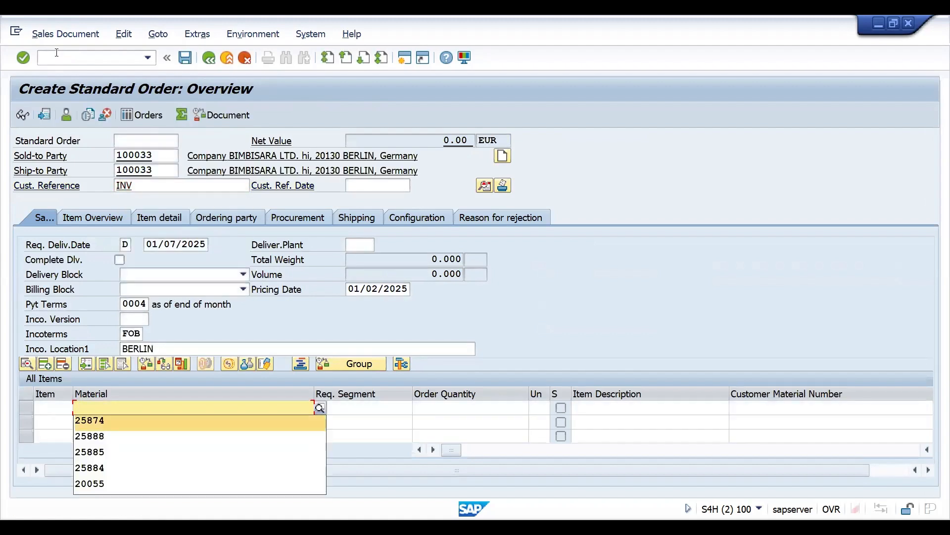
Try to add two items of material 25861 to the order, each with an order quantity of 10
text(25861)
key(Tab)
key(Tab)
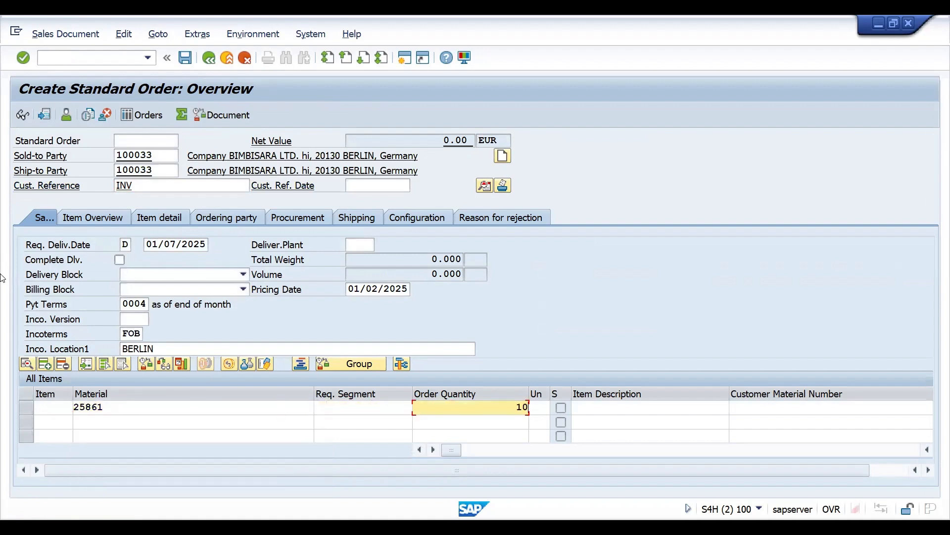
click(89, 423)
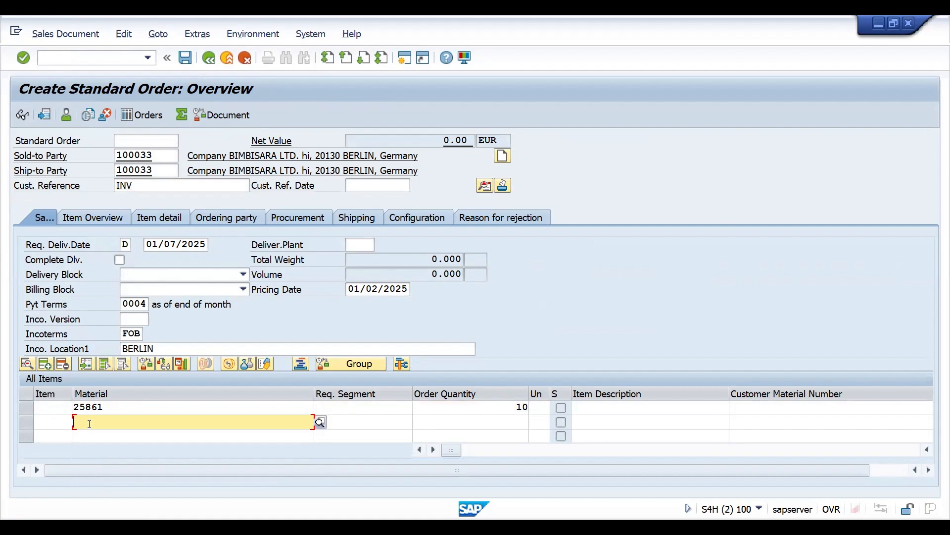
text(25861)
key(Tab)
key(Tab)
text(1)
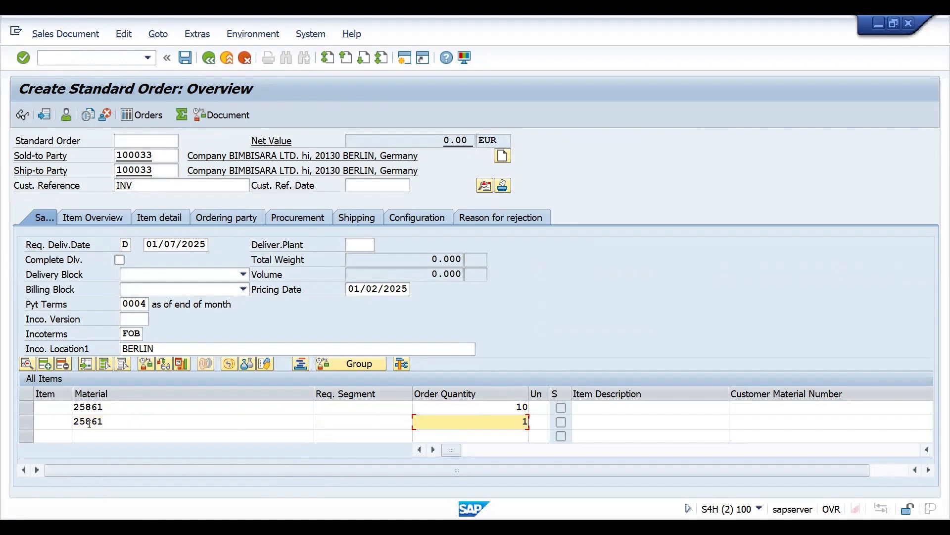
text(0)
key(Return)
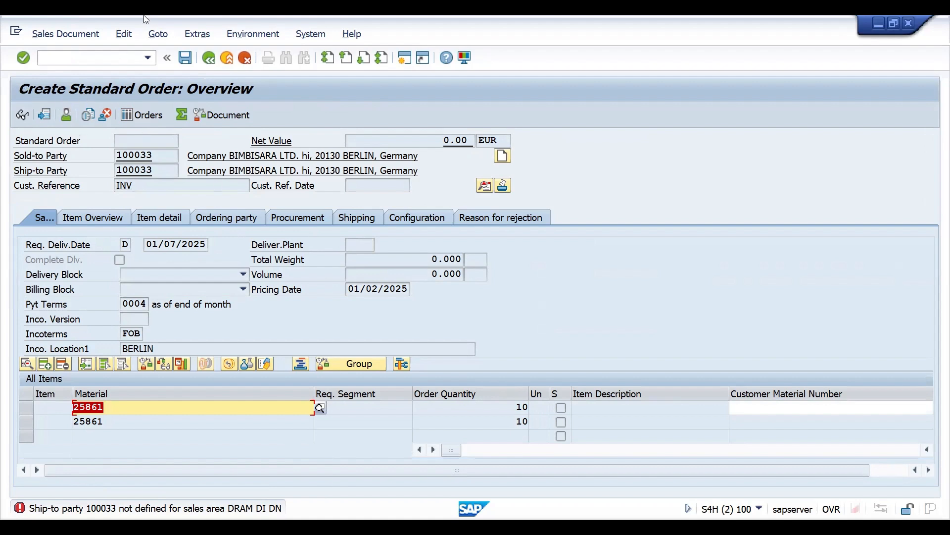
Open material 25861 in Change Material with its preselected basic data and sales views
click(74, 57)
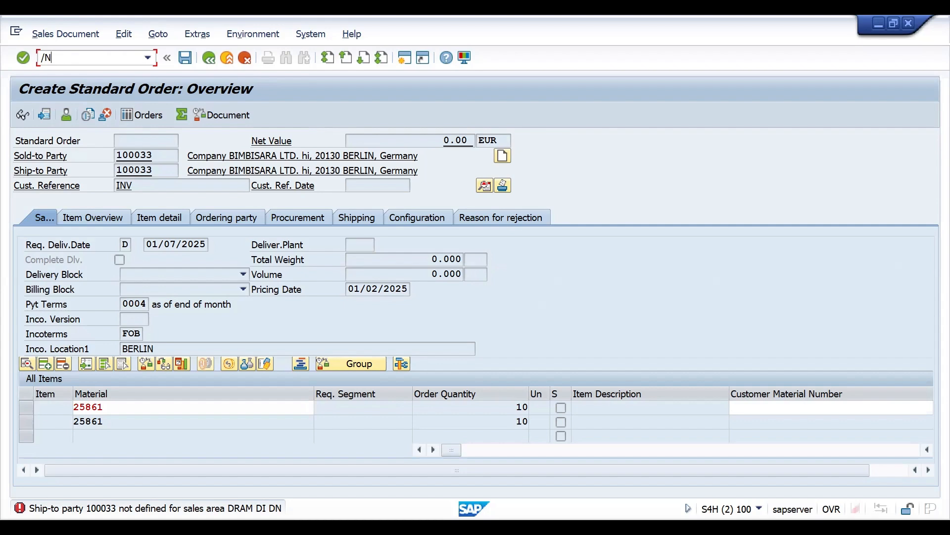
text(/NMM03)
key(Return)
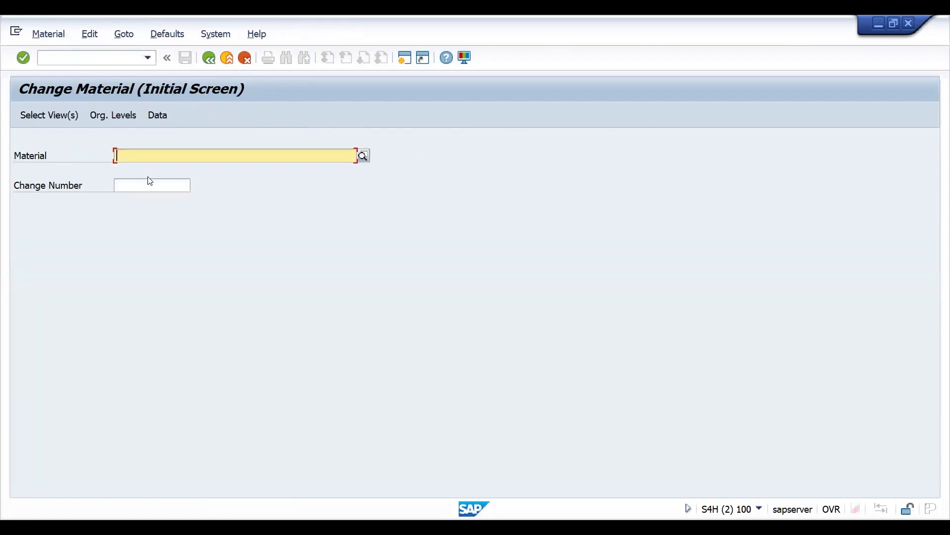
text(25861)
key(Return)
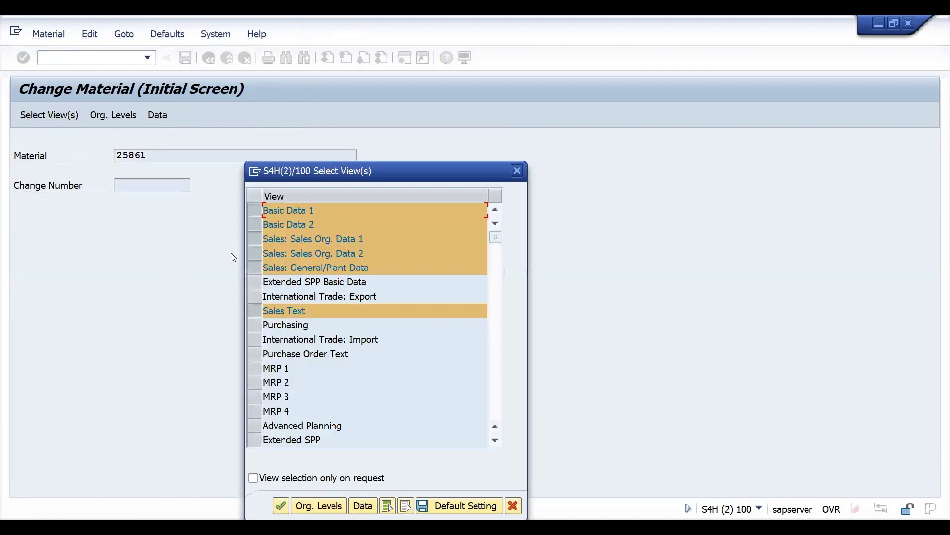
key(Return)
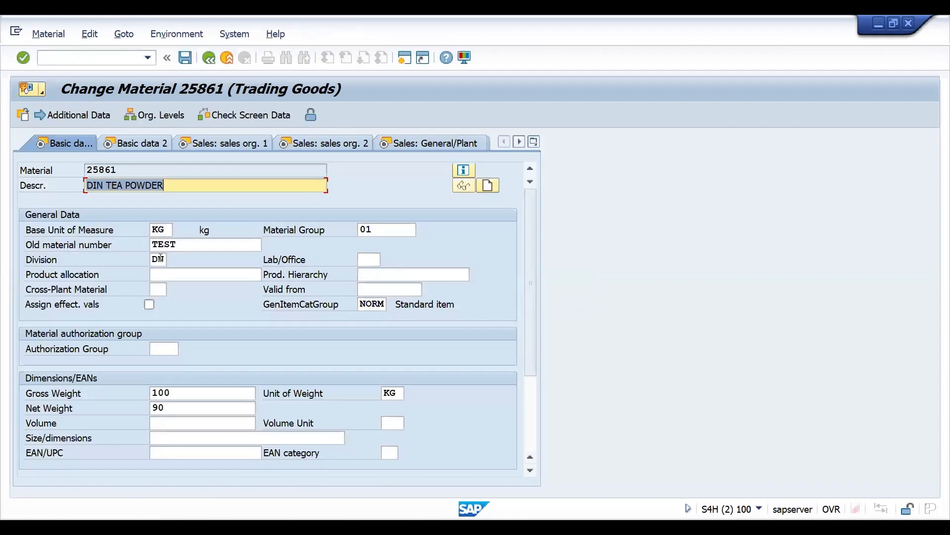
Set the division of material 25861 to DD and save the material
click(161, 258)
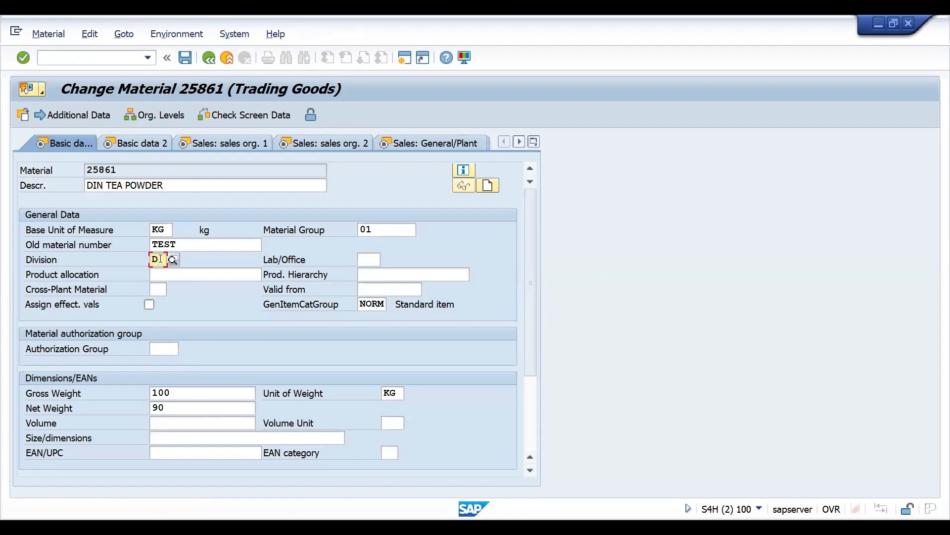
text(DD)
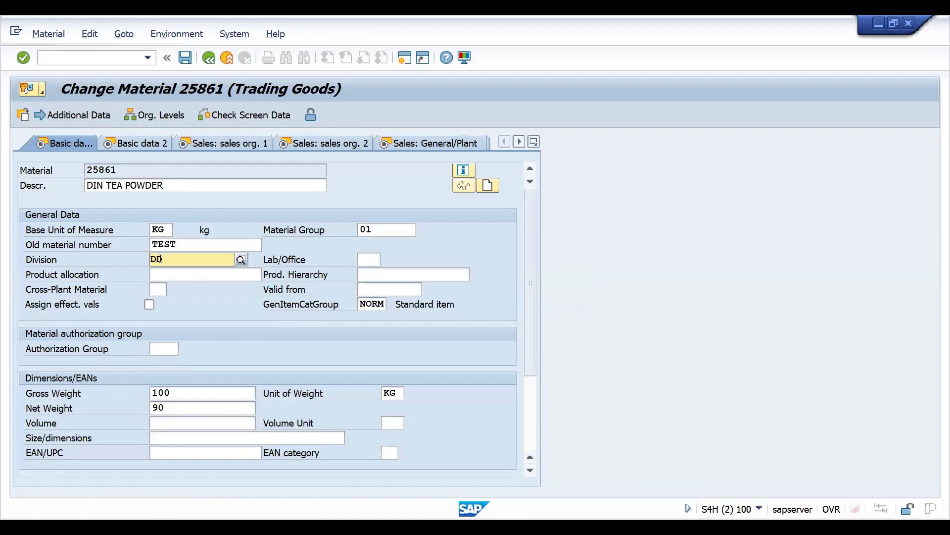
key(Return)
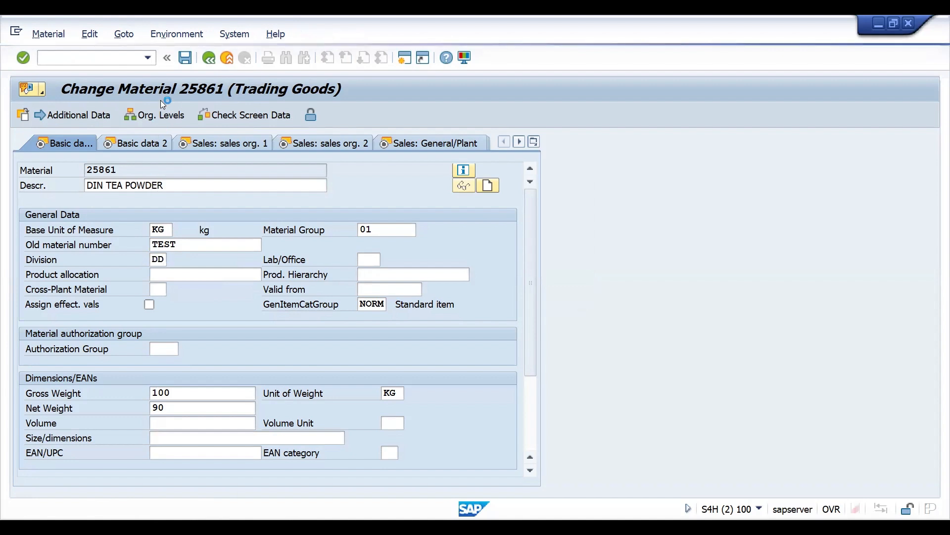
click(186, 58)
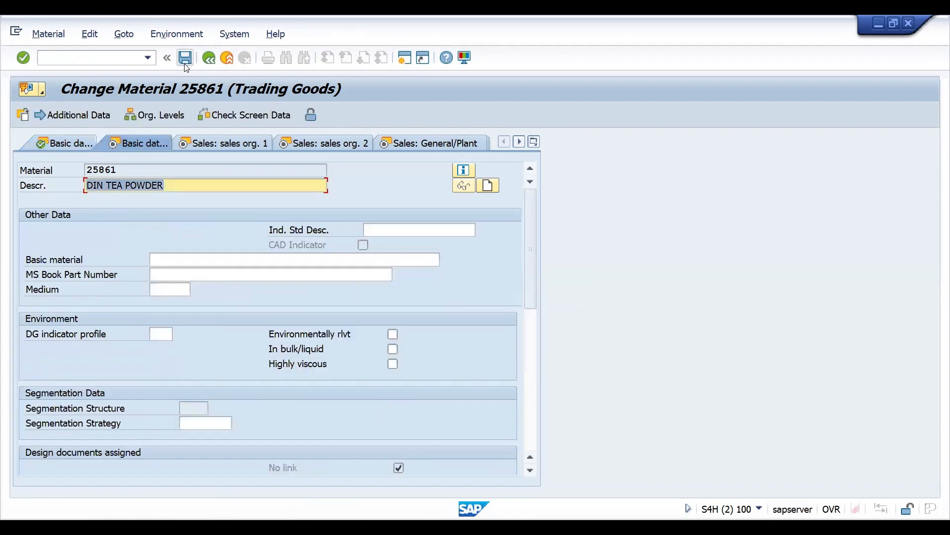
click(182, 59)
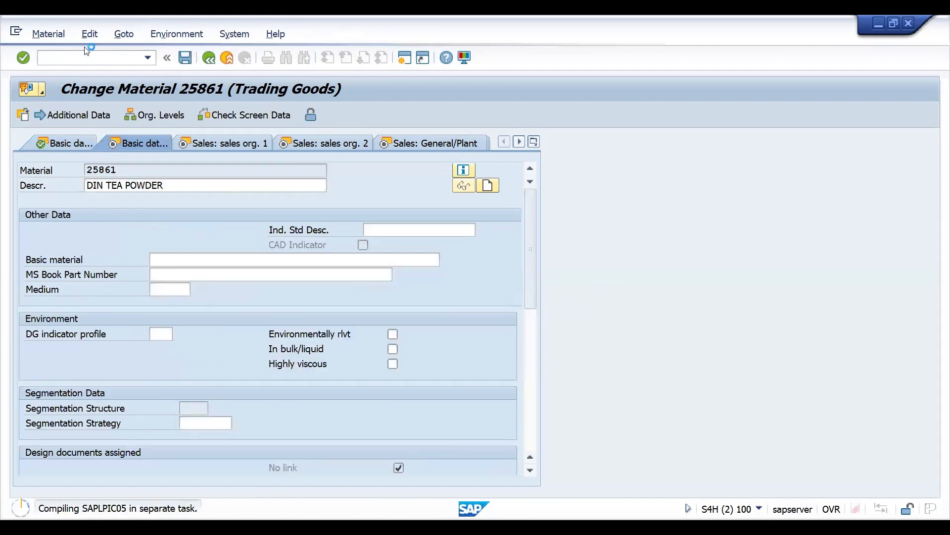
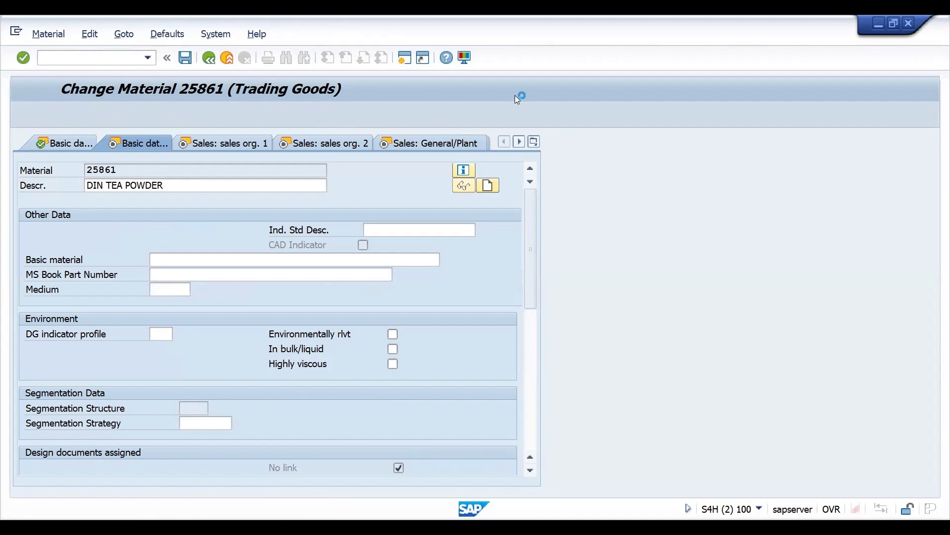
Create another DOR1 standard order in VA01, entering the customer's sold-to party number and customer reference INV
click(84, 57)
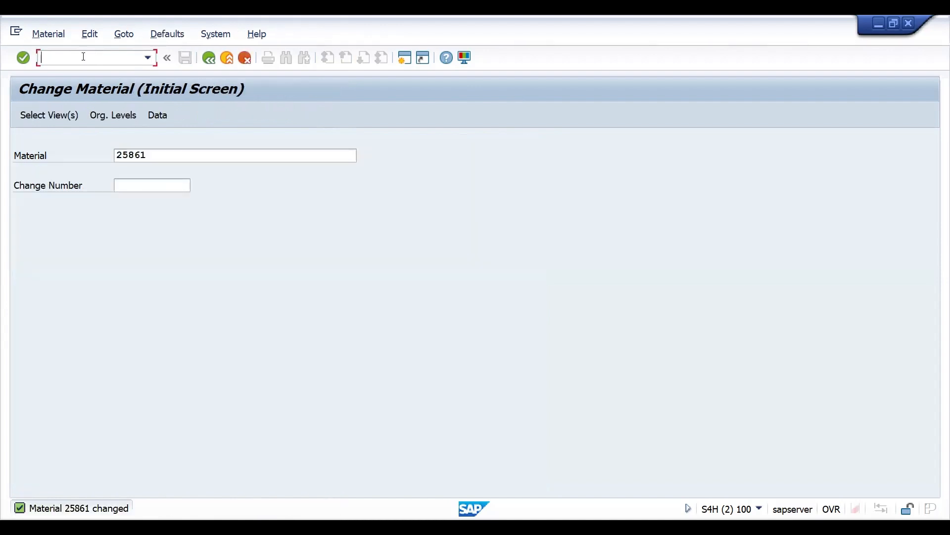
text(/NVA01)
key(Return)
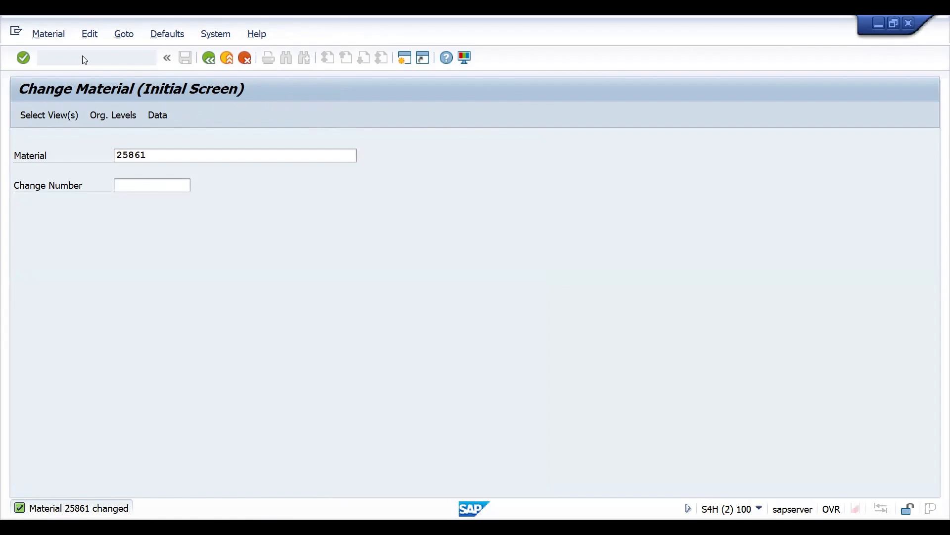
key(Return)
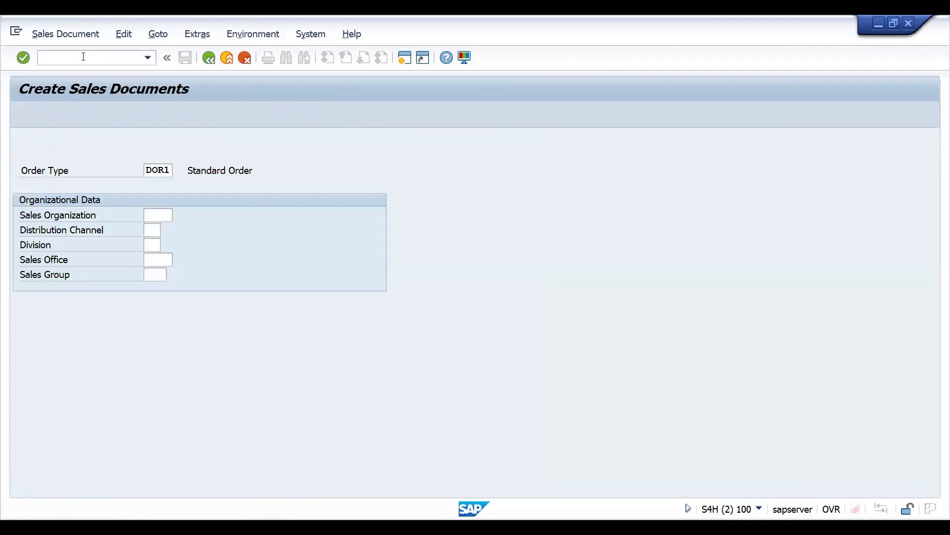
text(100033)
key(Tab)
key(Tab)
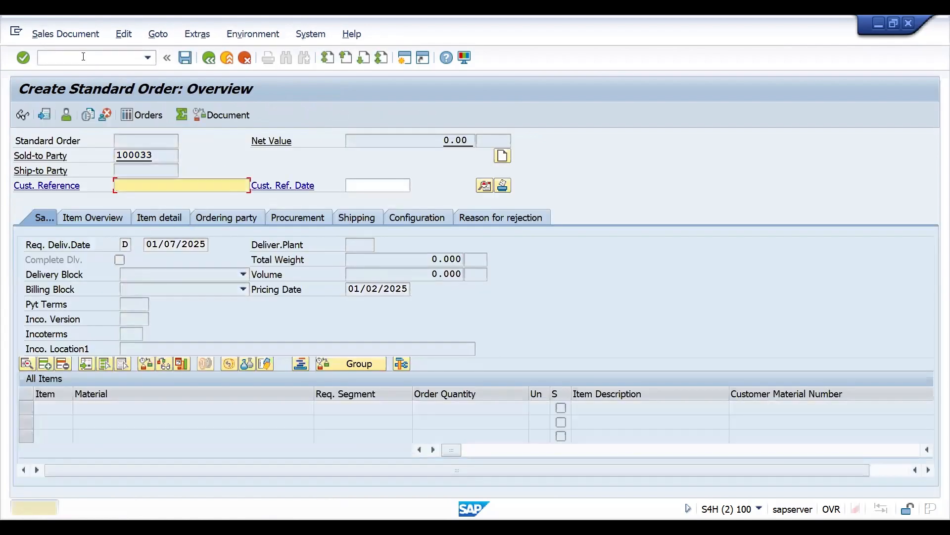
text(INV)
key(Return)
Enter material 25861 as order items 10 and 20, each with a quantity of 10 KG
text(25861)
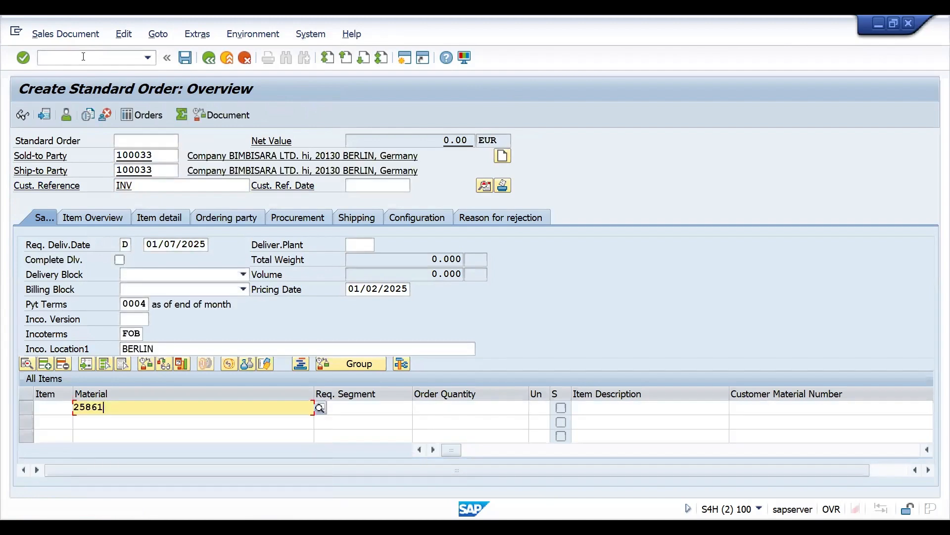
key(Tab)
key(Tab)
text(10)
key(Return)
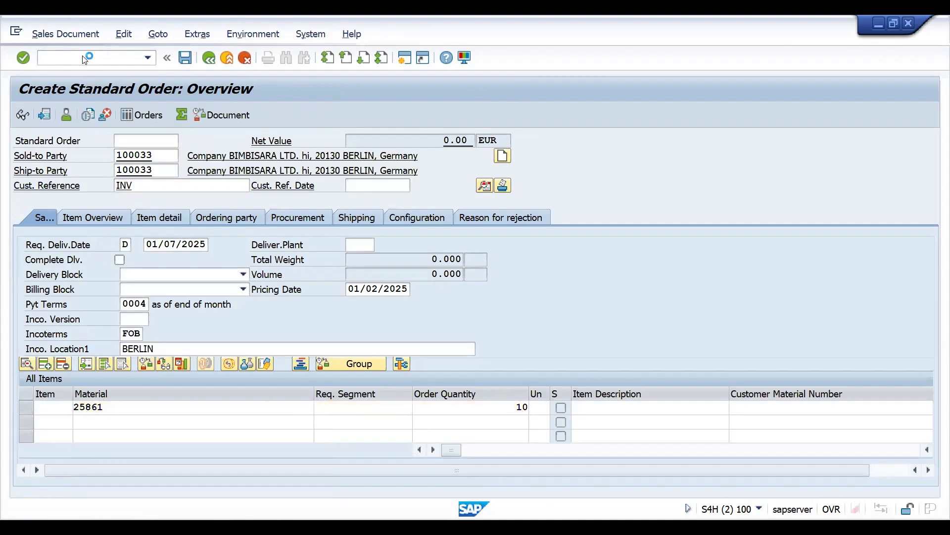
text(25861)
key(Tab)
key(Tab)
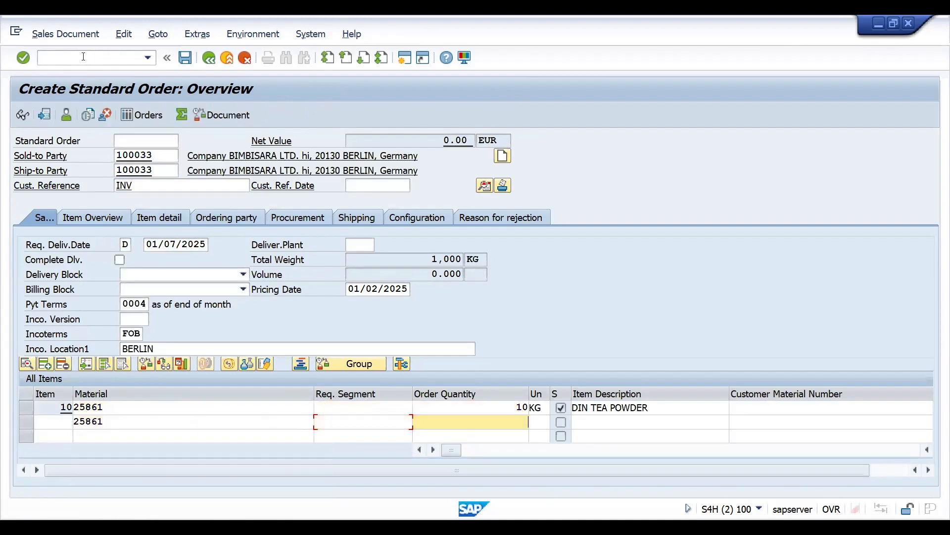
key(Return)
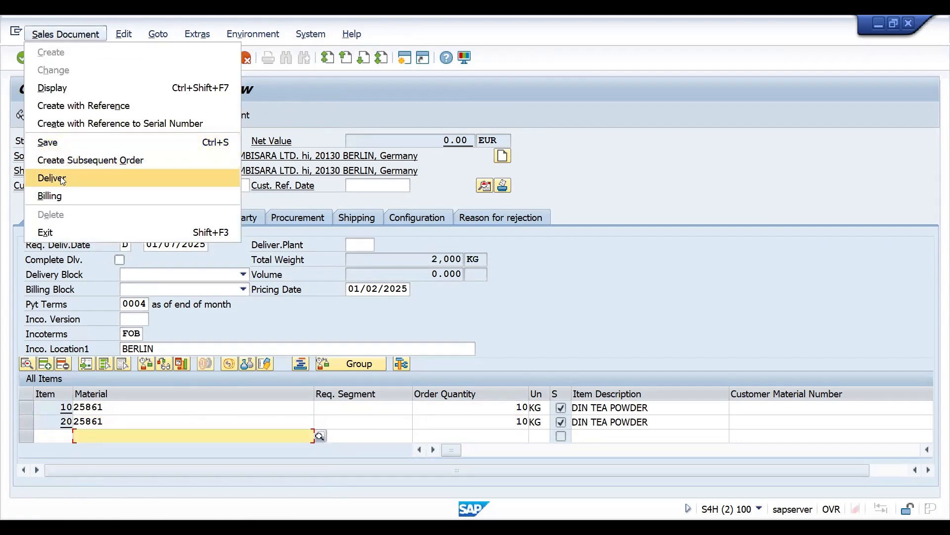
Try to deliver the order, review its incompletion log for missing data, and examine the shipping data of item 10
click(61, 178)
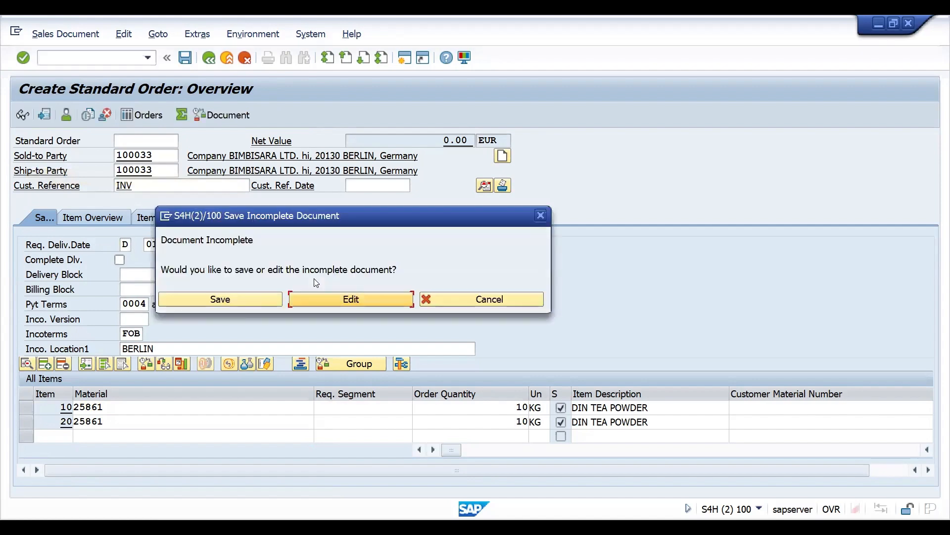
click(327, 300)
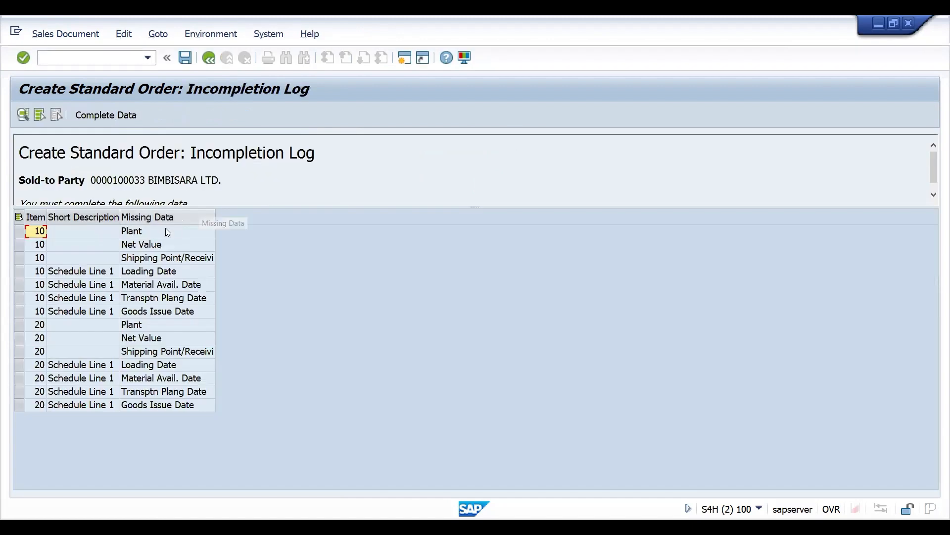
click(209, 58)
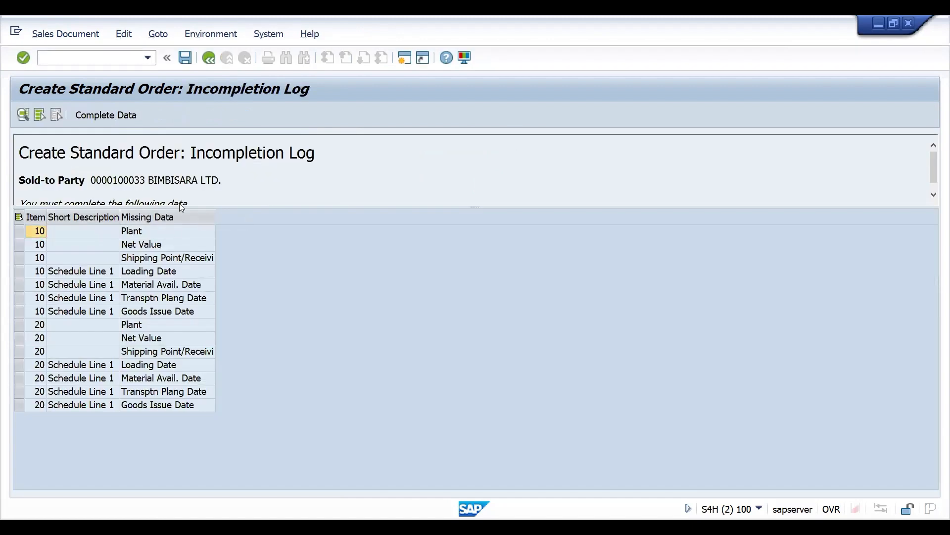
click(209, 58)
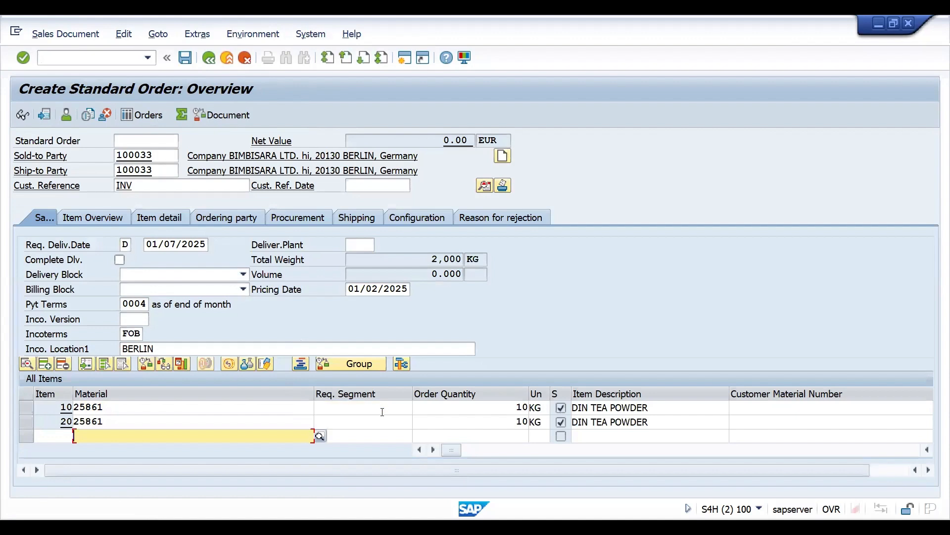
double_click(382, 412)
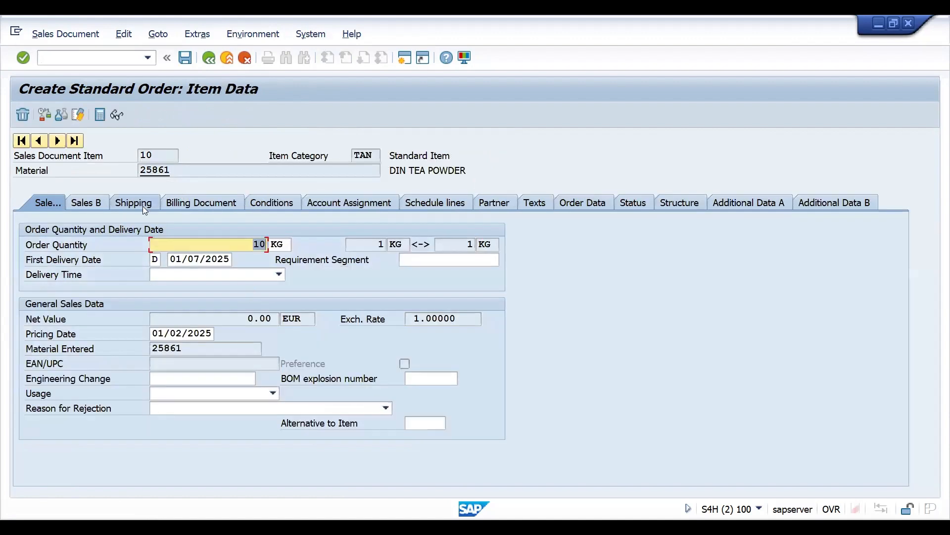
click(144, 207)
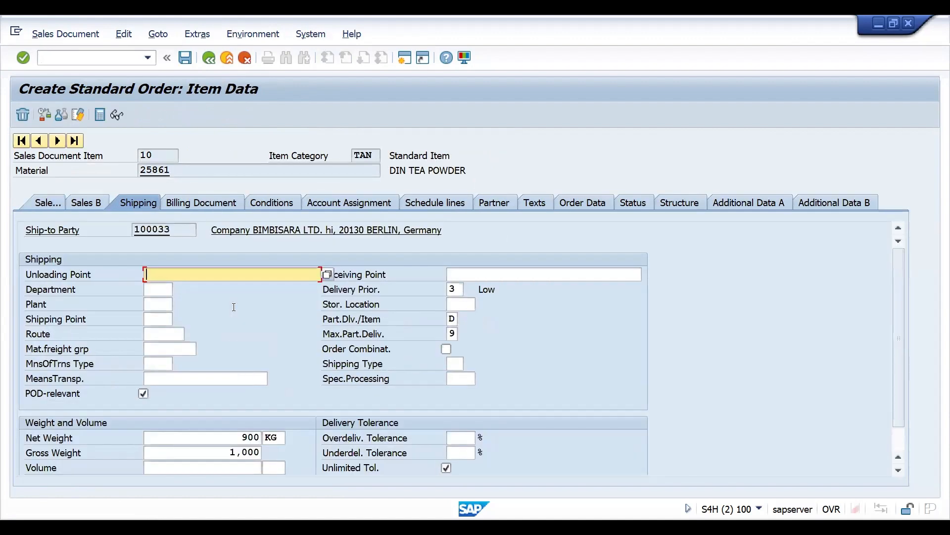
Leave the order for business partner maintenance, find the sold-to customer by customer number, and open its business partner record
click(57, 58)
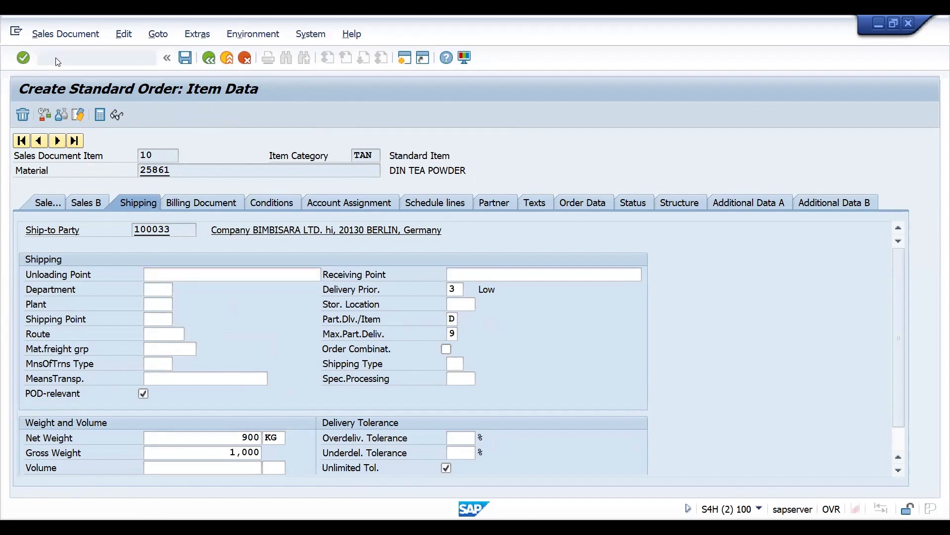
key(Return)
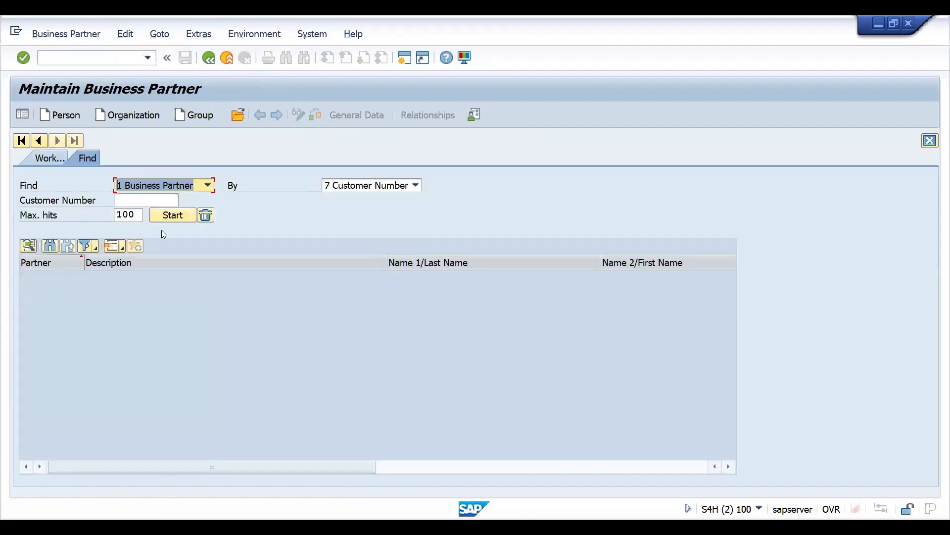
click(127, 199)
text(100033)
key(Return)
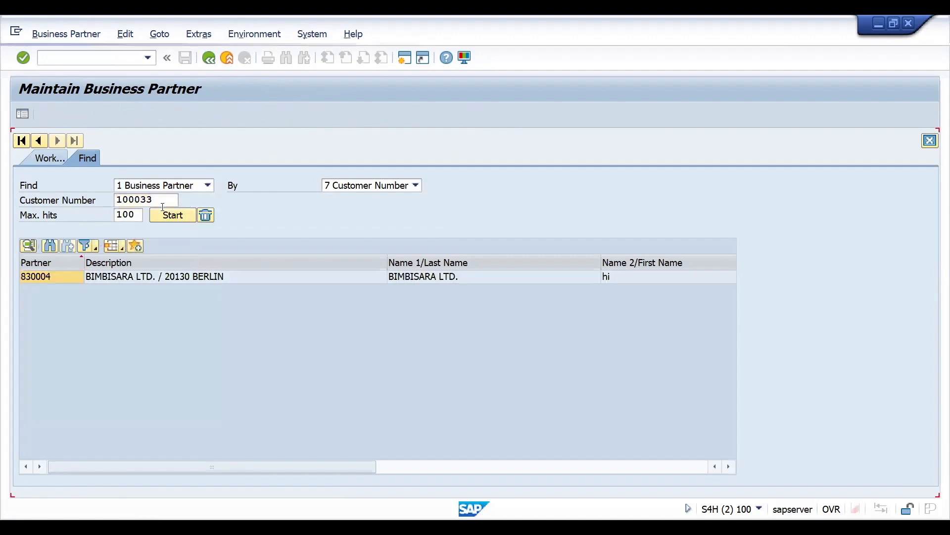
double_click(155, 276)
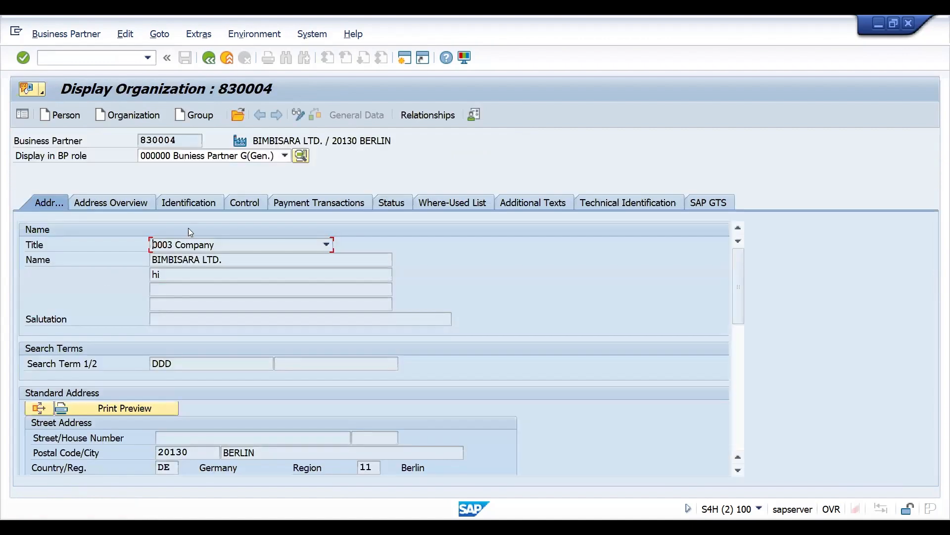
Display the business partner's sales and distribution data in role DFLC01 Customer and switch the record to change mode
click(285, 155)
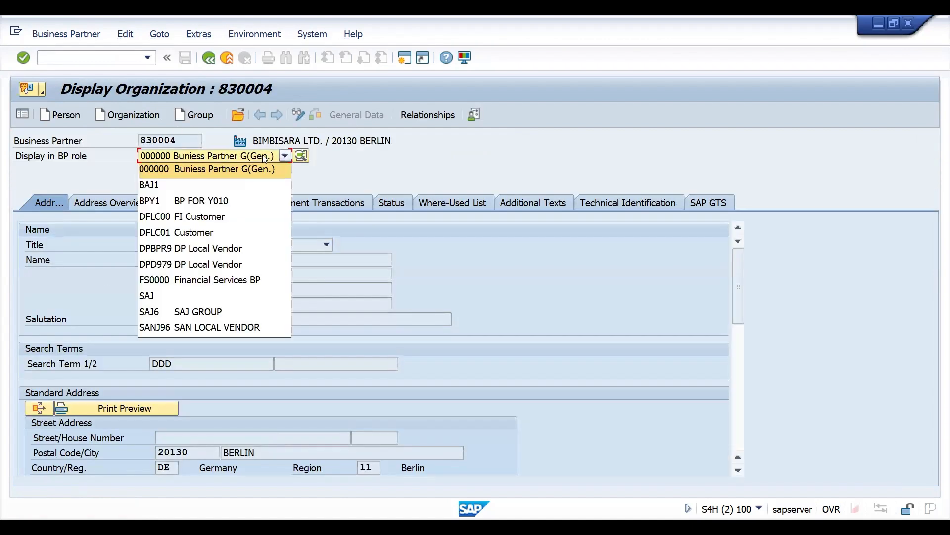
click(192, 232)
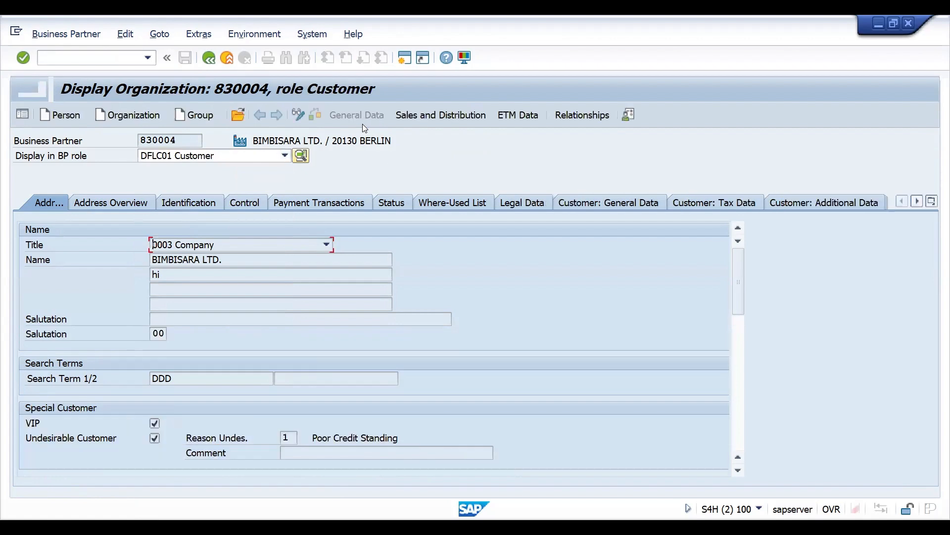
click(432, 116)
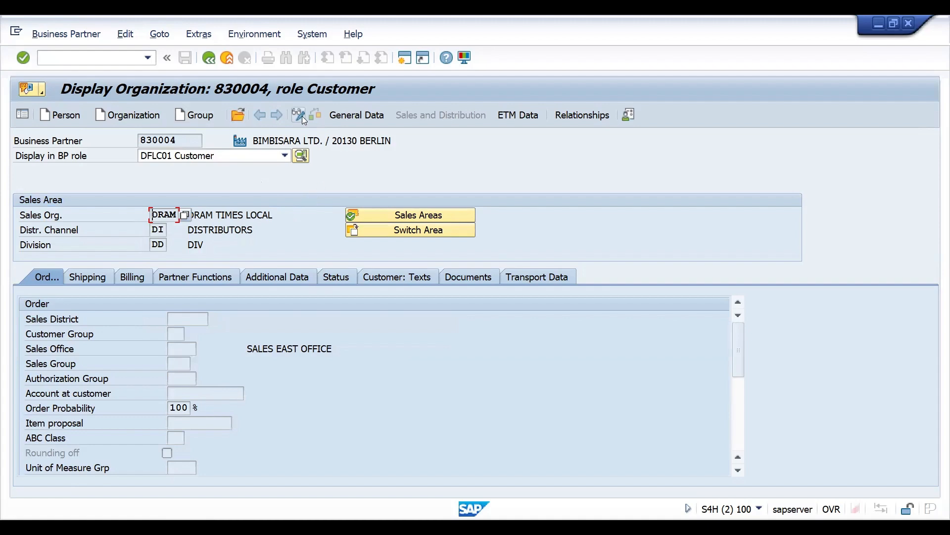
click(237, 115)
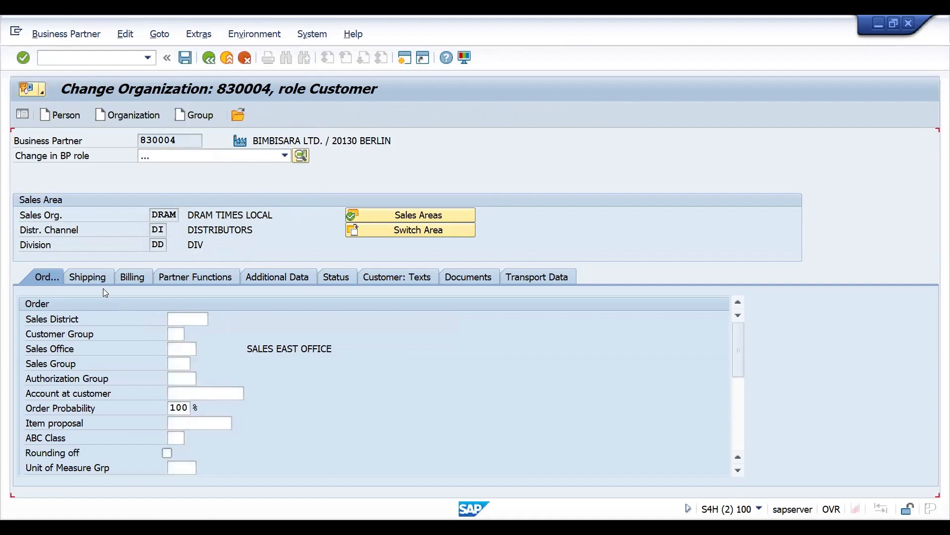
Set the delivering plant to DRP1 in the customer's shipping data for sales area DRAM/DI/DD and save the business partner
click(94, 278)
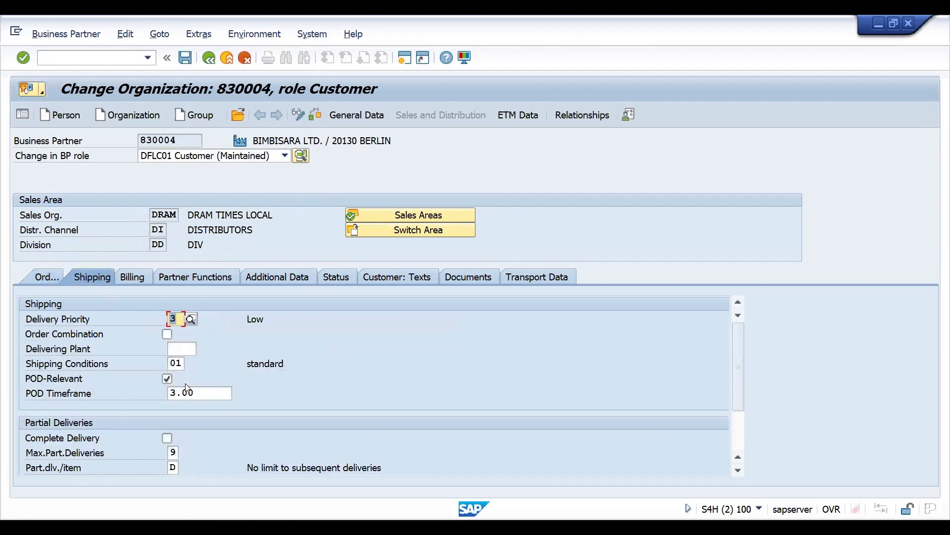
click(188, 354)
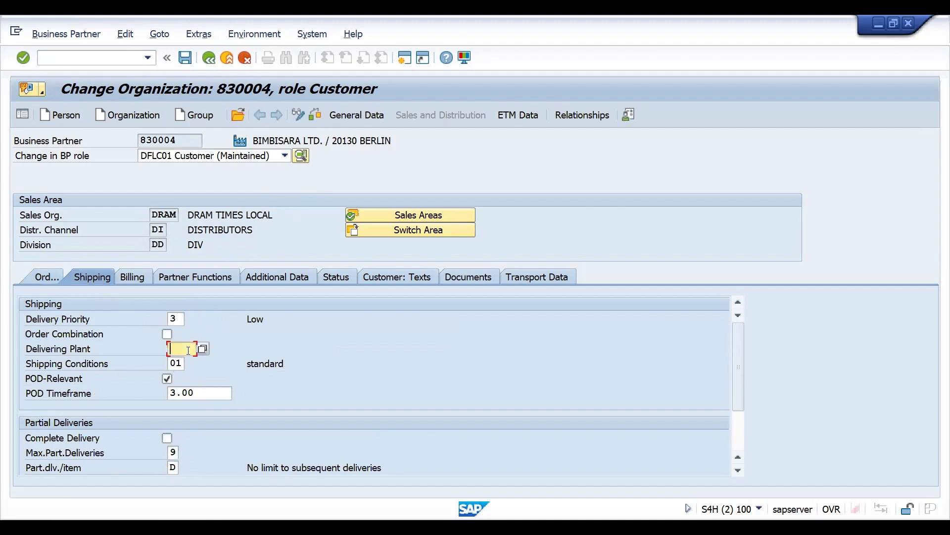
text(DRP1)
key(Return)
click(173, 280)
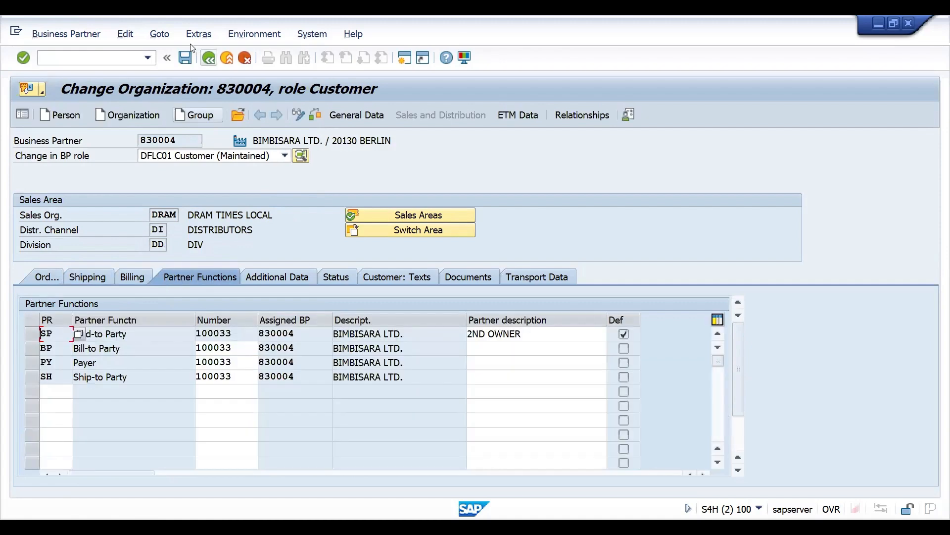
click(187, 58)
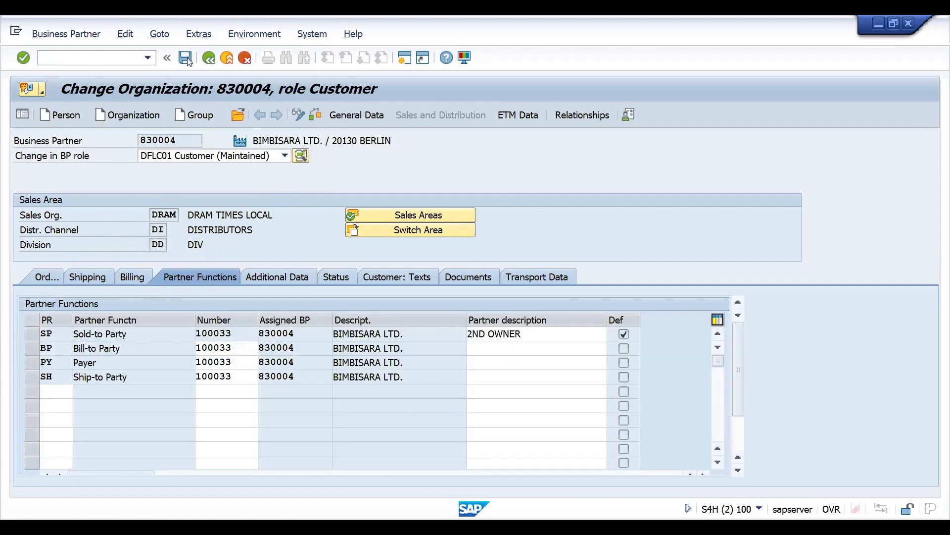
Start a DOR1 standard order in VA01 with the customer's sold-to party number and customer reference INV
click(93, 58)
text(/NVA)
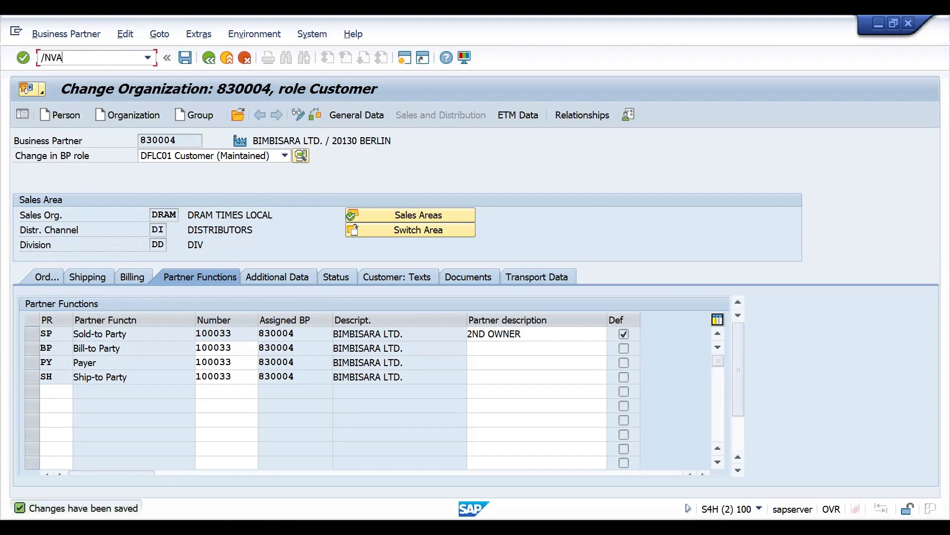
text(01)
key(Return)
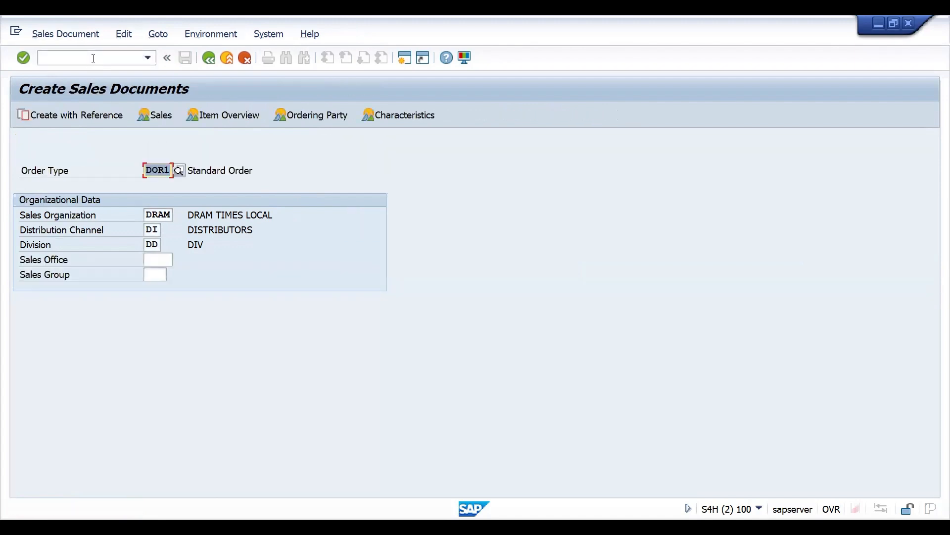
key(Return)
text(100033)
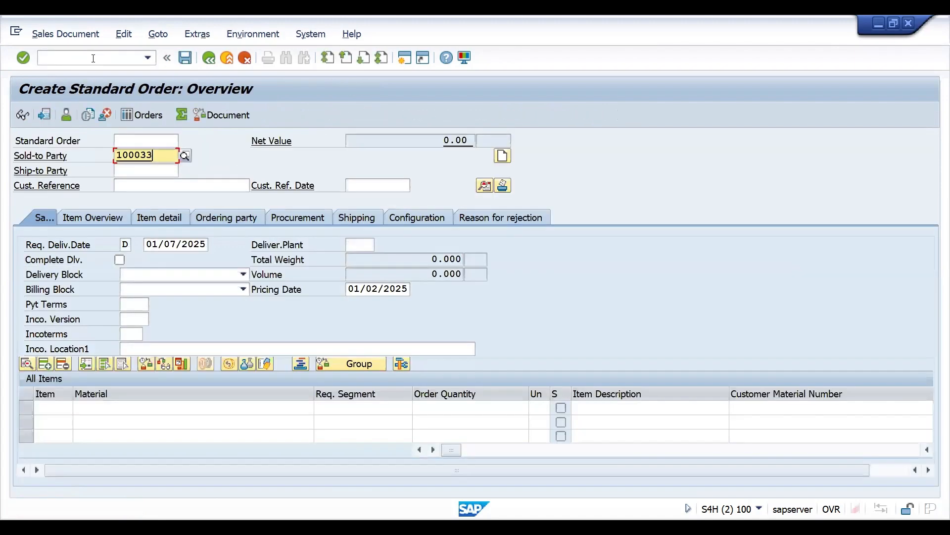
key(Return)
text(INV)
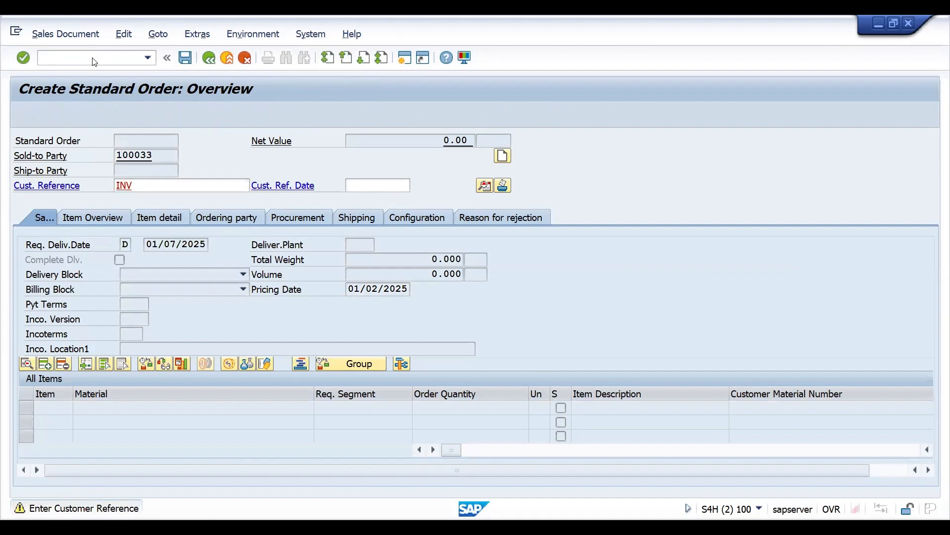
key(Return)
Enter material 25861 with a quantity of 17 KG as order item 10 and check the plant and shipping point in its shipping data
text(25861)
key(Tab)
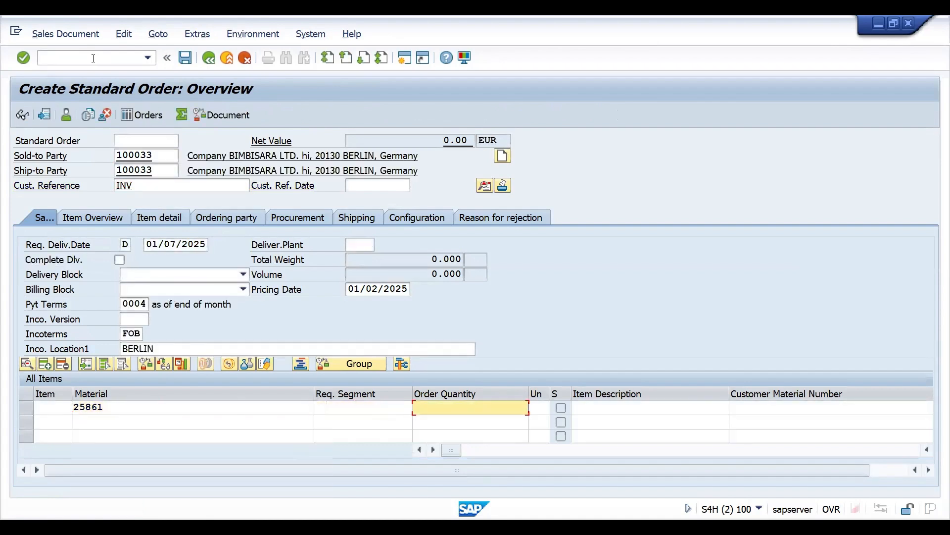
text(17)
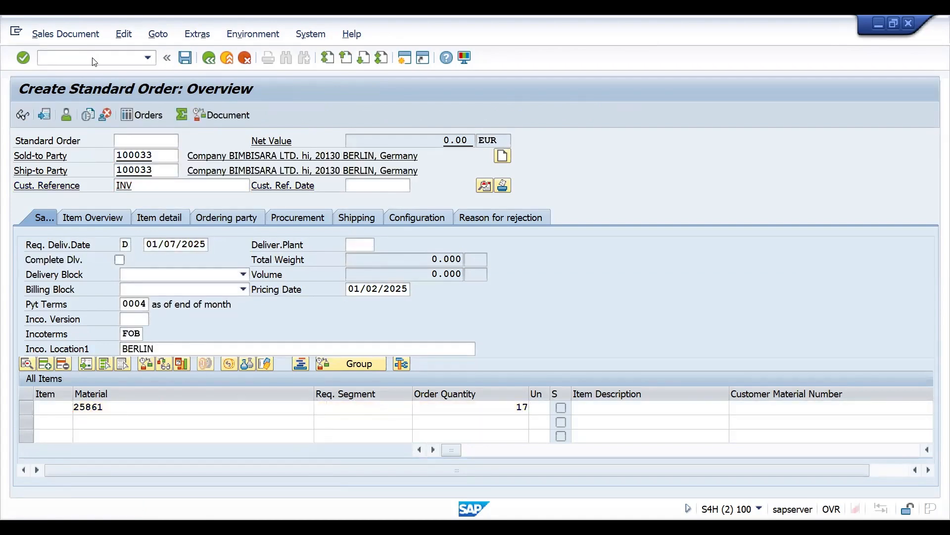
key(Return)
double_click(198, 407)
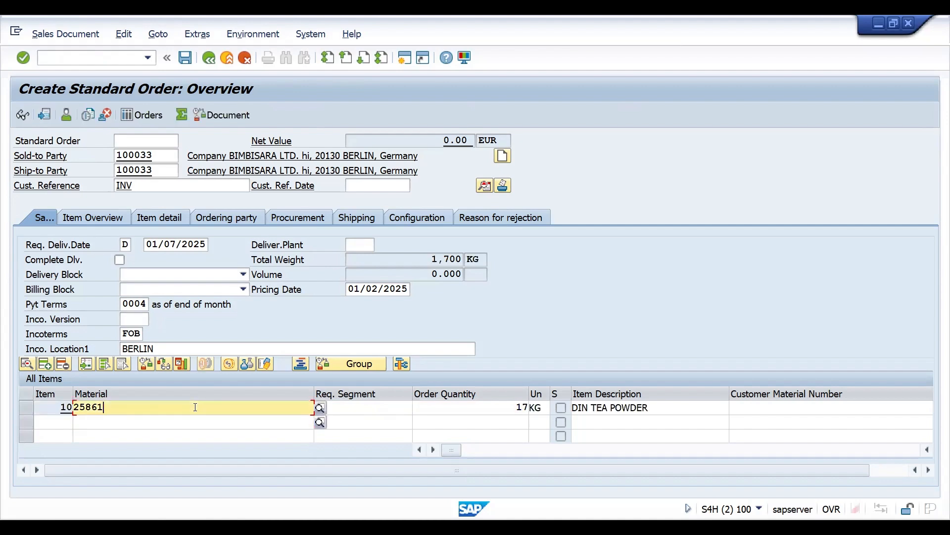
click(134, 202)
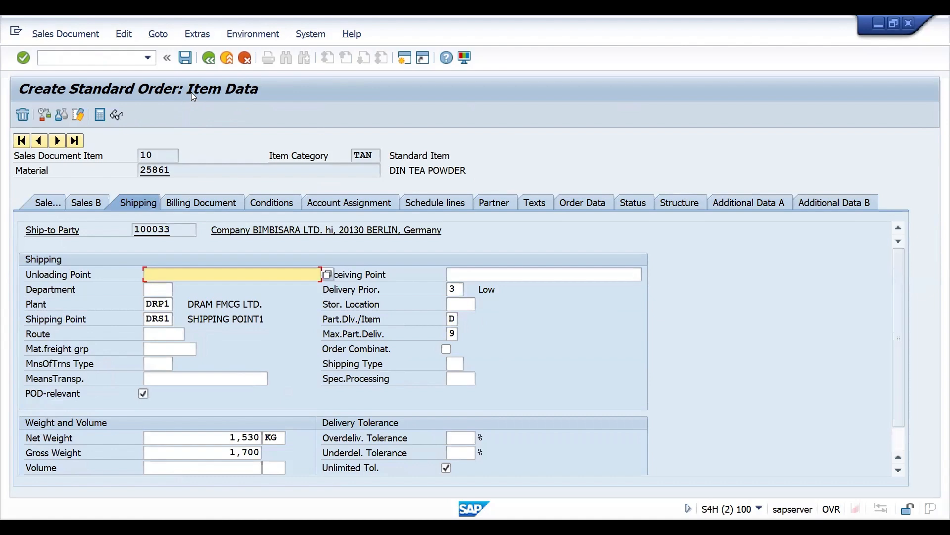
click(209, 58)
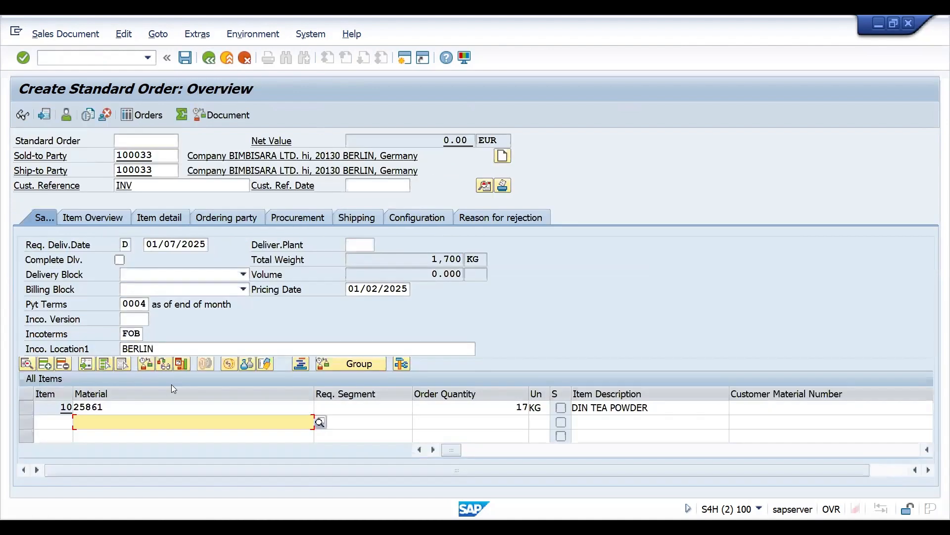
Add material 25861 as order item 20 with a quantity of 5 KG
key(space)
key(Down)
key(Return)
key(Tab)
key(Tab)
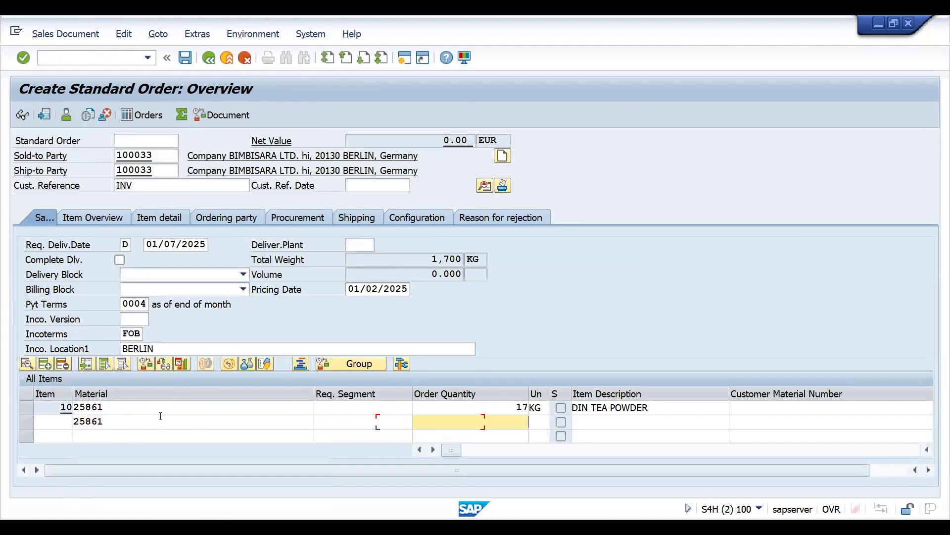
text(5)
key(Return)
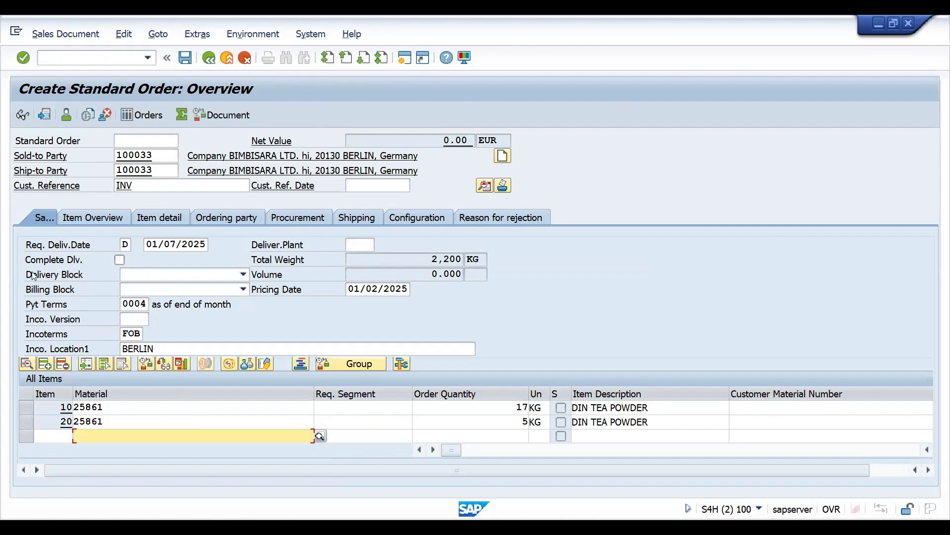
Try to deliver the order, review its incompletion log, and examine the pricing conditions of item 10
click(54, 35)
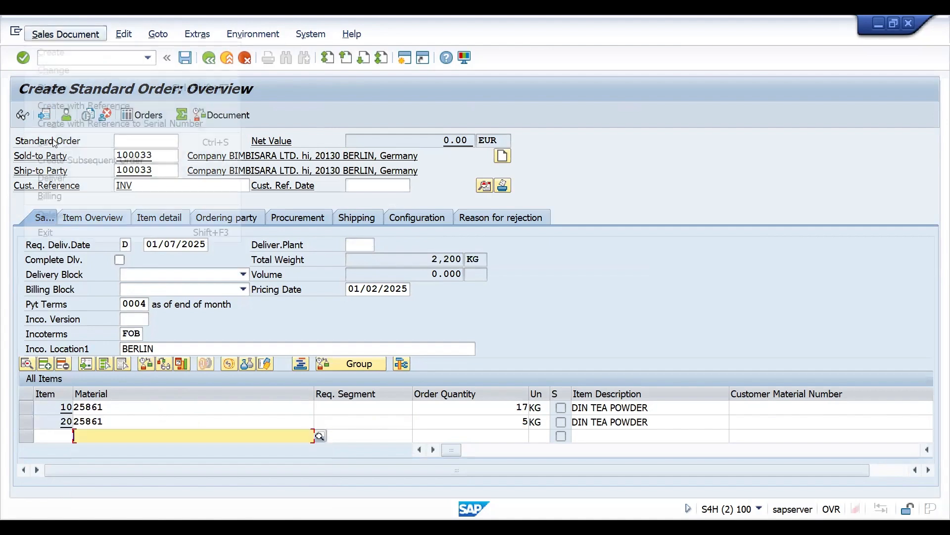
click(51, 178)
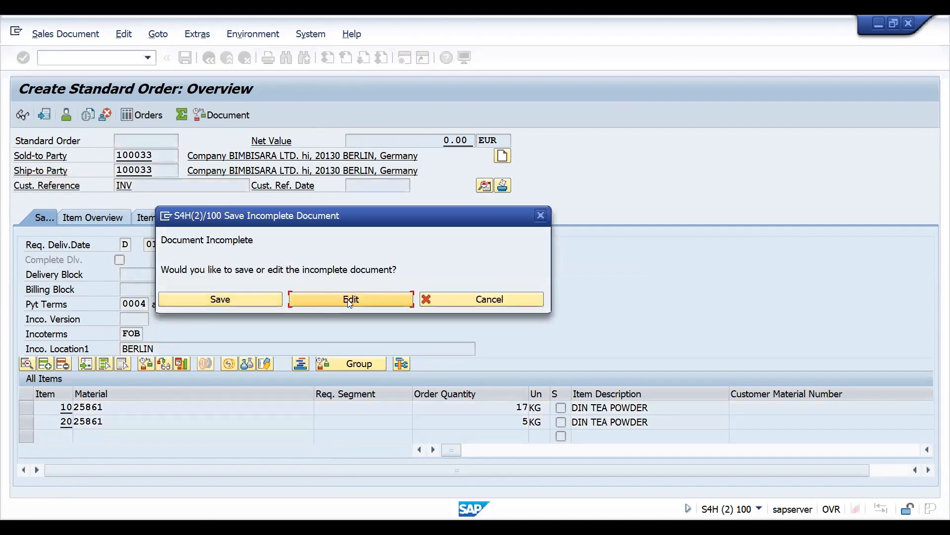
click(349, 298)
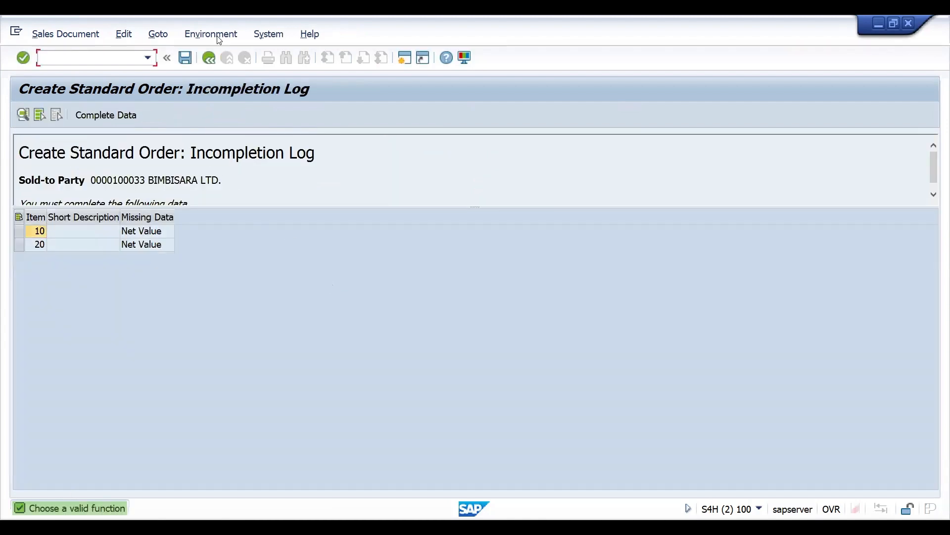
click(208, 58)
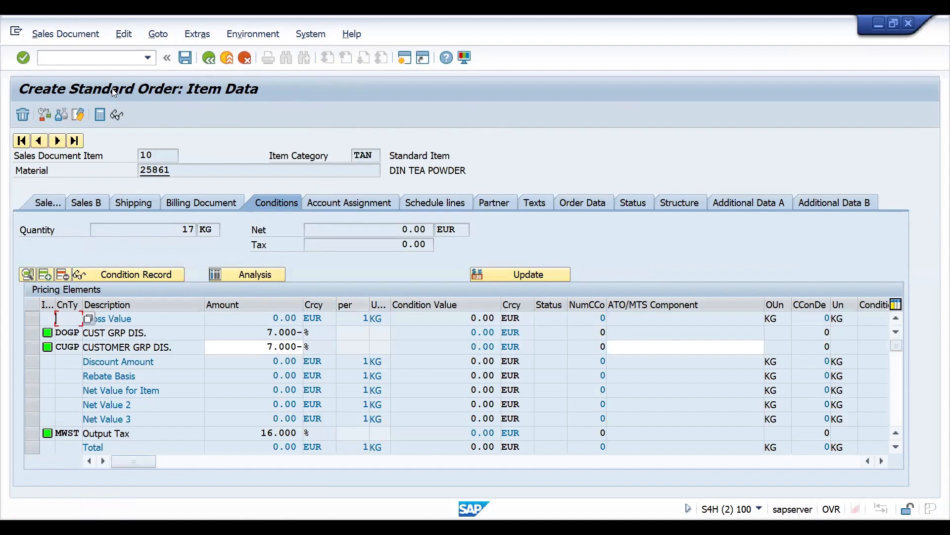
Start creating condition records in VK11 for condition type DR00 with the Material key combination
click(83, 55)
text(/NVK11)
key(Return)
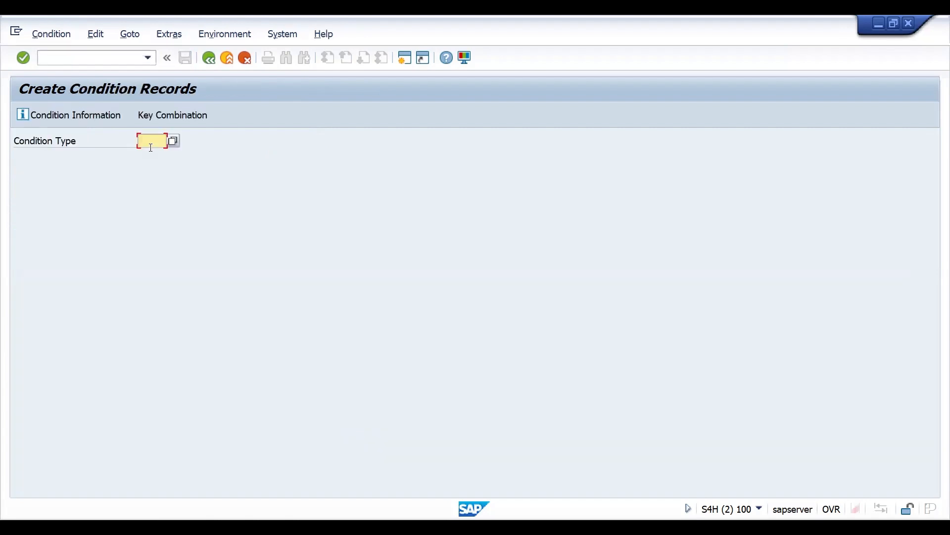
text(D)
click(166, 159)
key(Return)
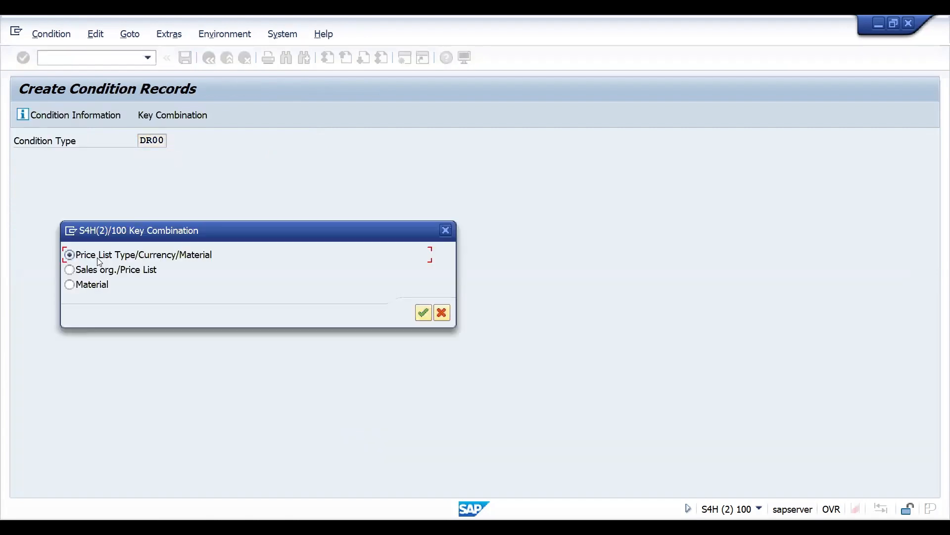
click(72, 285)
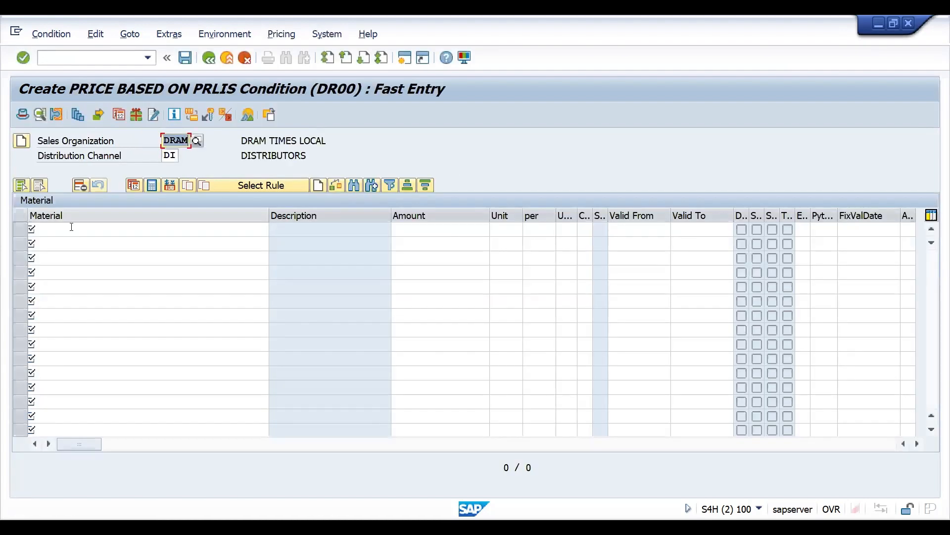
Enter a price of 200 for material 25861 under sales organization DRAM and distribution channel DI, and save the condition record
text(25861)
key(Tab)
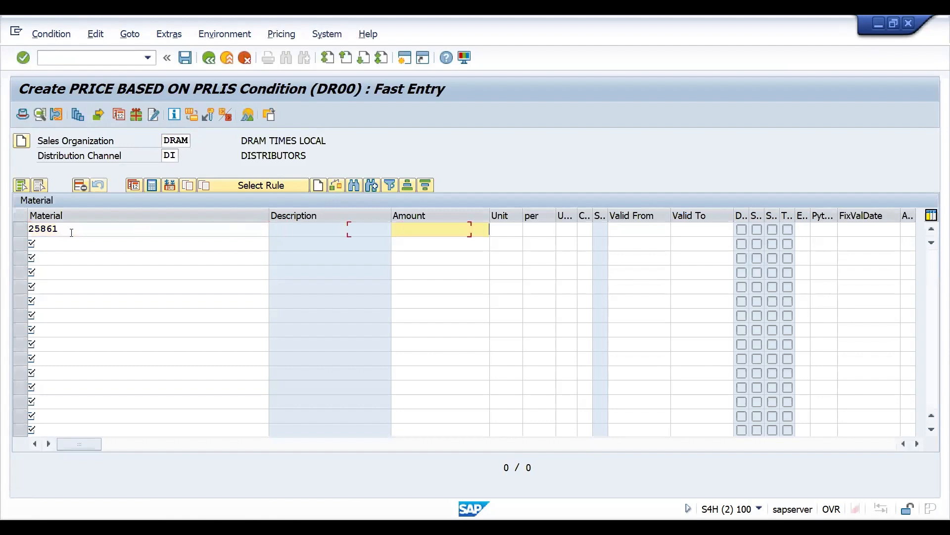
text(200)
key(Return)
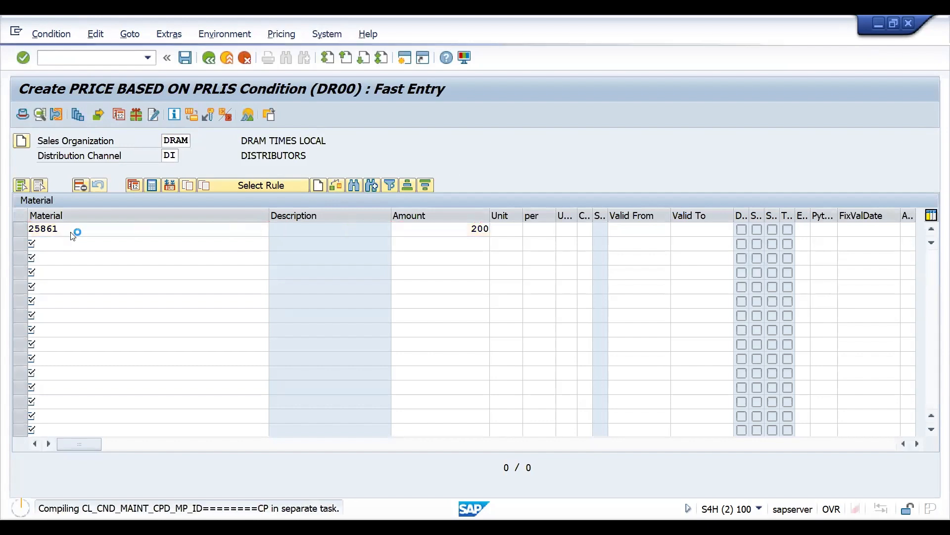
key(ctrl+s)
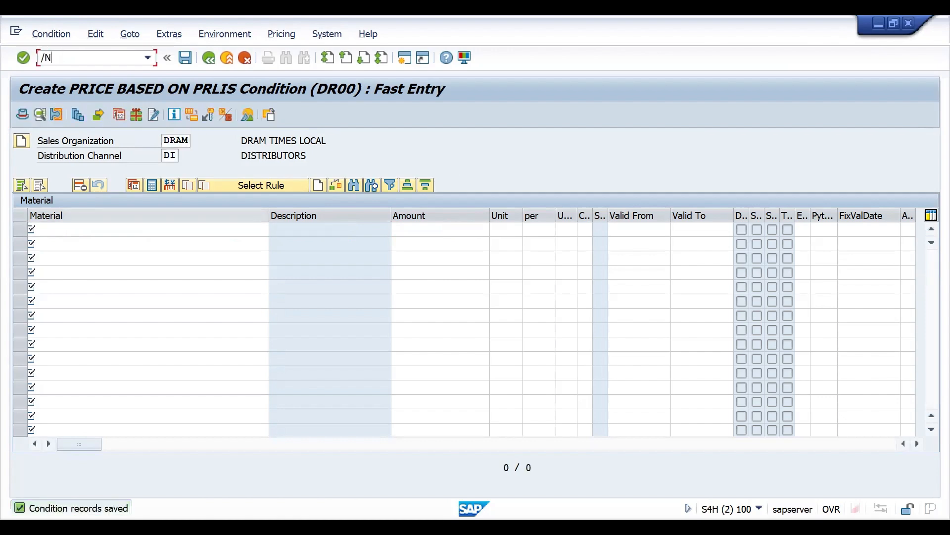
Start a new standard order for the same sold-to party as before, with customer reference INV
key(Return)
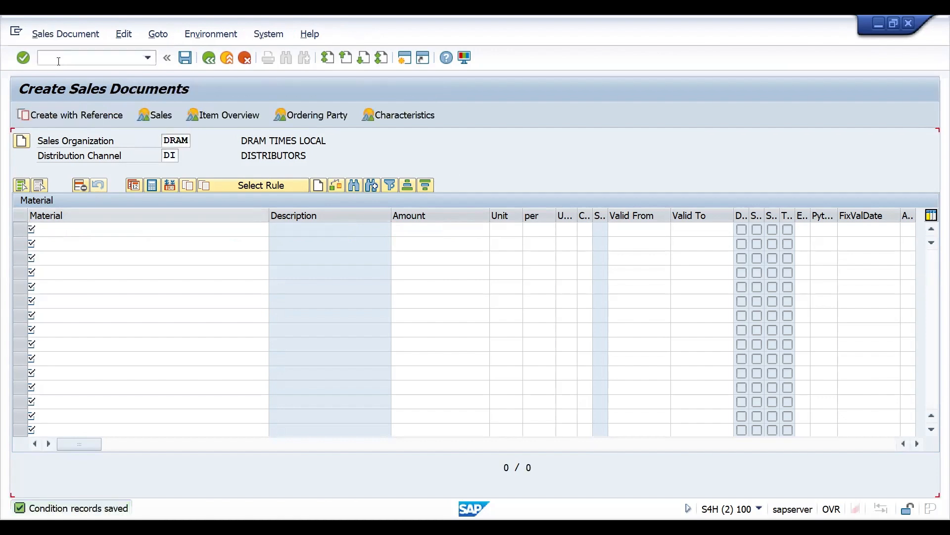
key(Return)
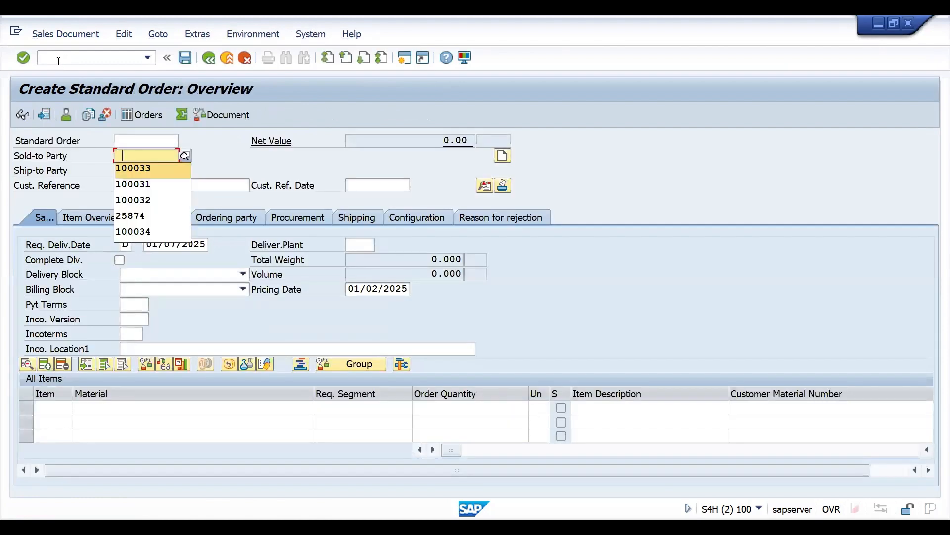
key(Return)
key(Return)
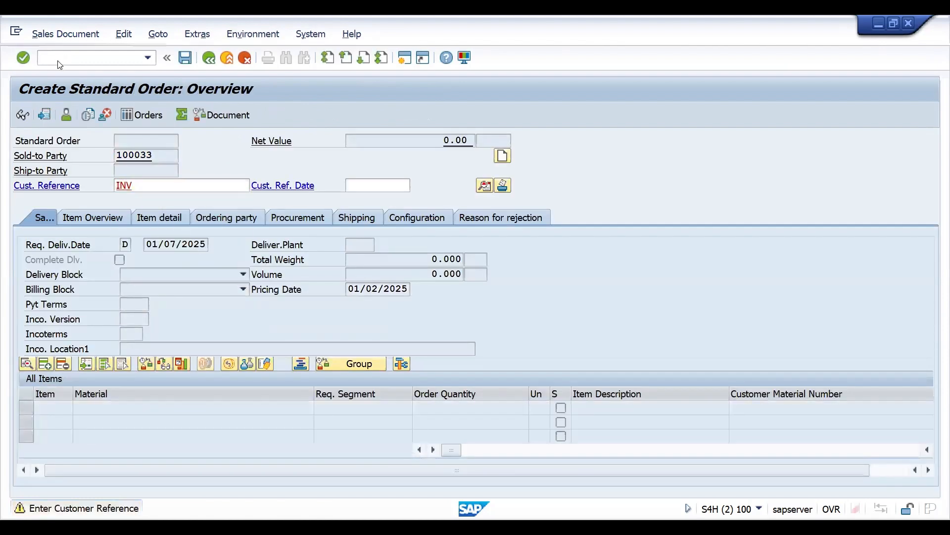
key(Return)
Add material 25861 as order item 10 with 10 KG and again as item 20 with 5 KG
text(25861)
key(Tab)
key(Tab)
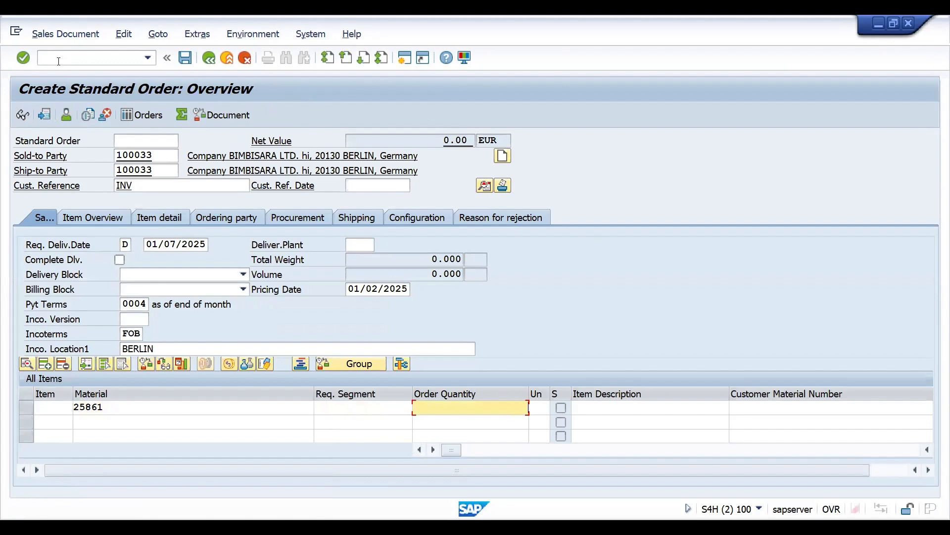
key(Return)
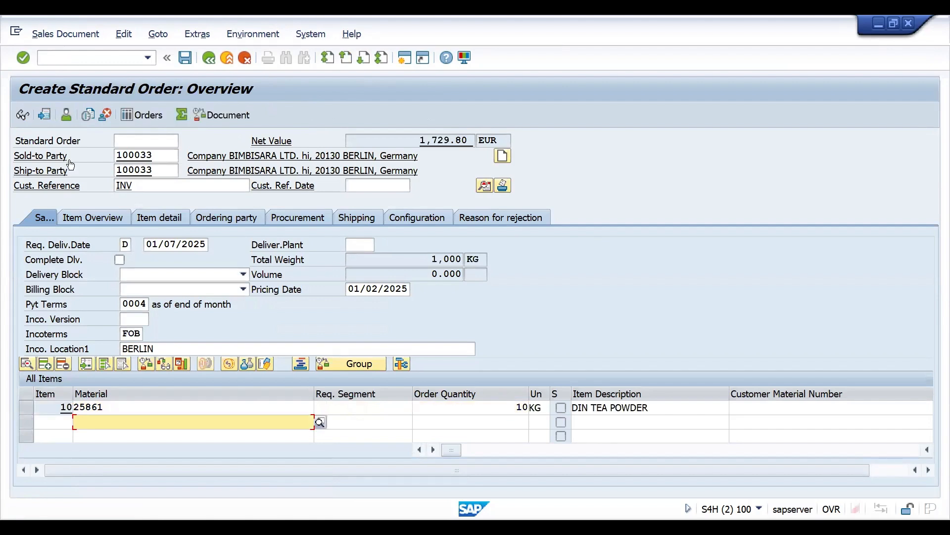
key(Return)
key(Tab)
key(Tab)
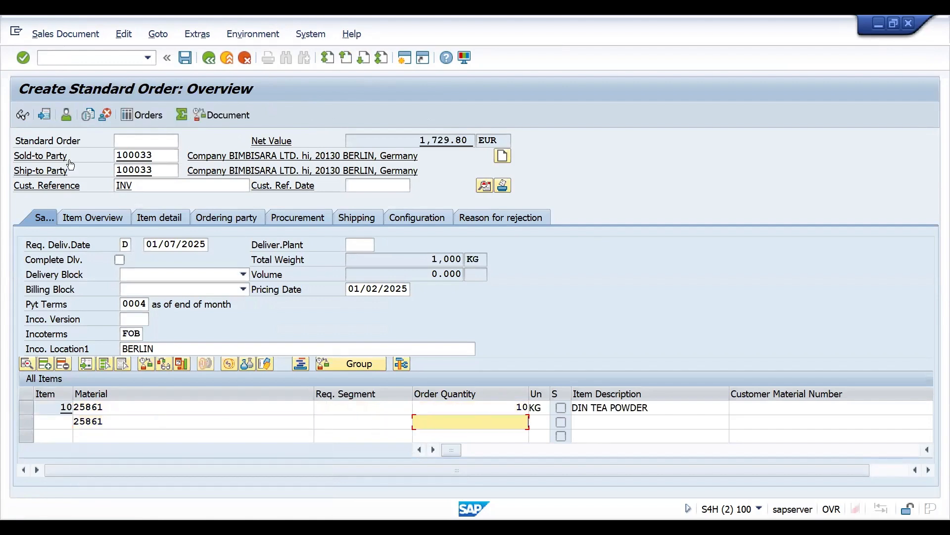
text(5)
key(Return)
Add material 25861 as order item 30 with a quantity of 5 KG
text(25861)
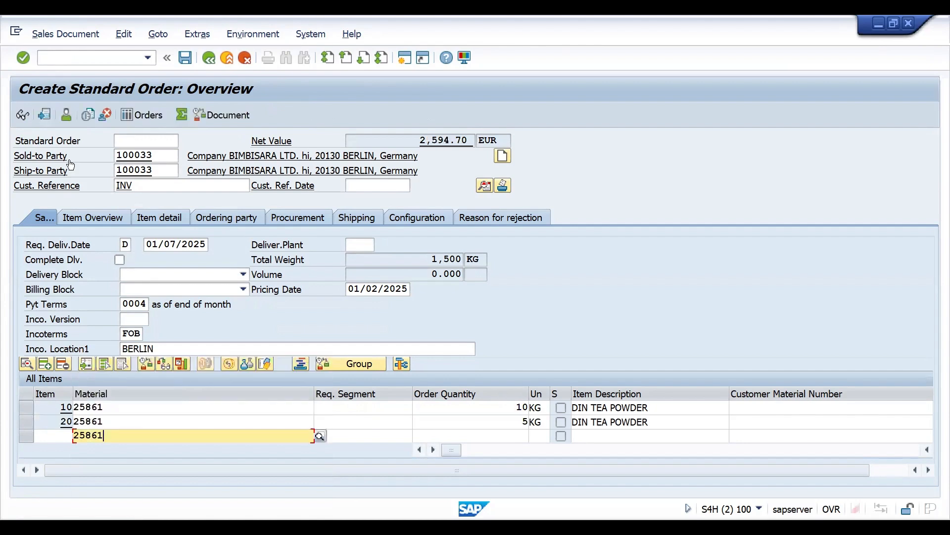
key(Tab)
key(Tab)
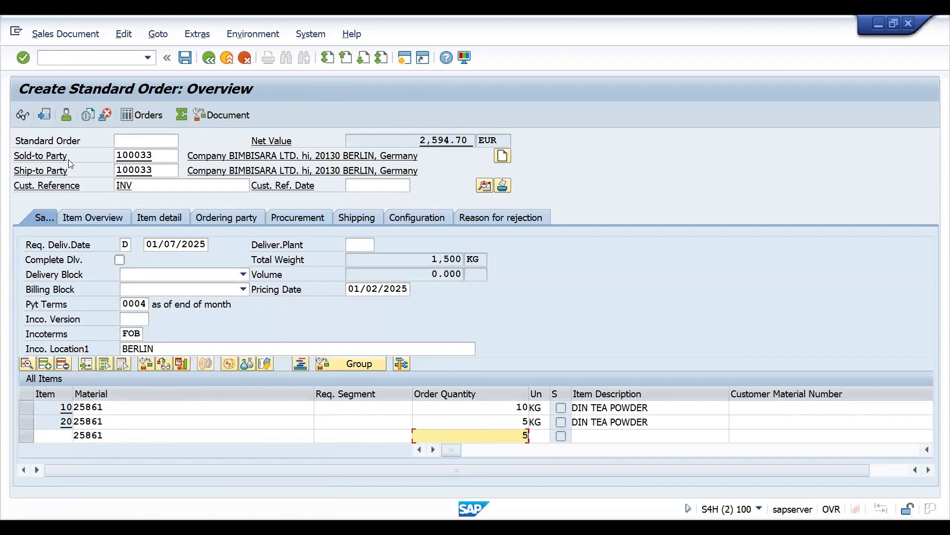
text(5)
key(Return)
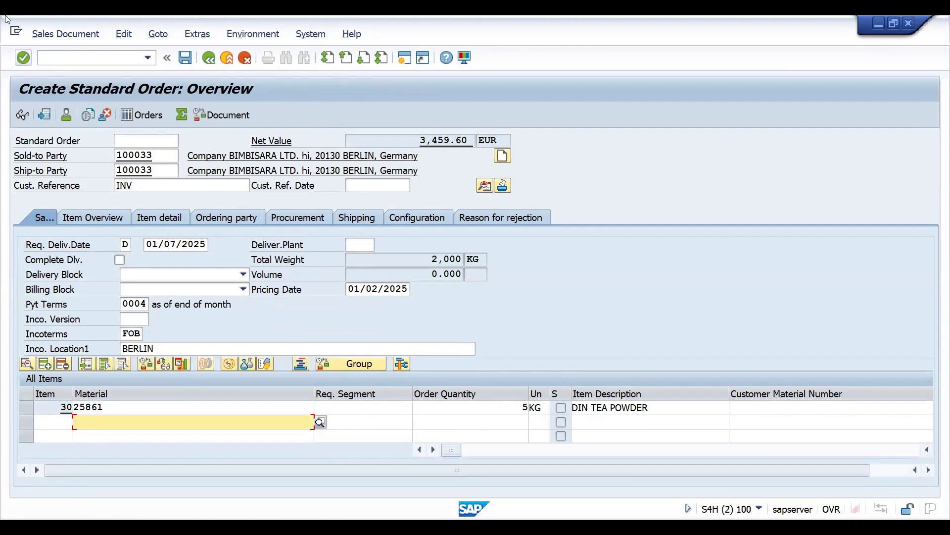
Save the order by proceeding to its delivery, review the delivery log, and return to the outbound delivery's initial screen
click(39, 33)
click(79, 178)
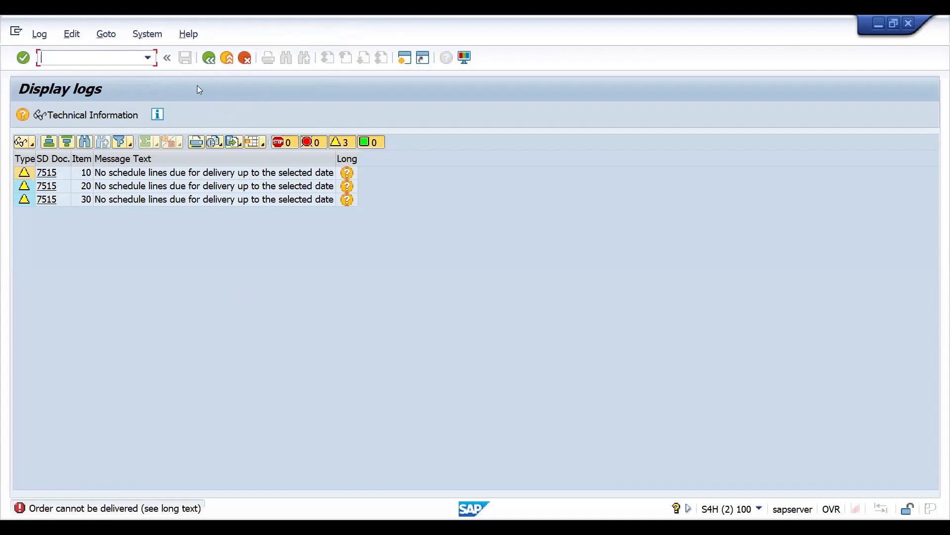
click(209, 59)
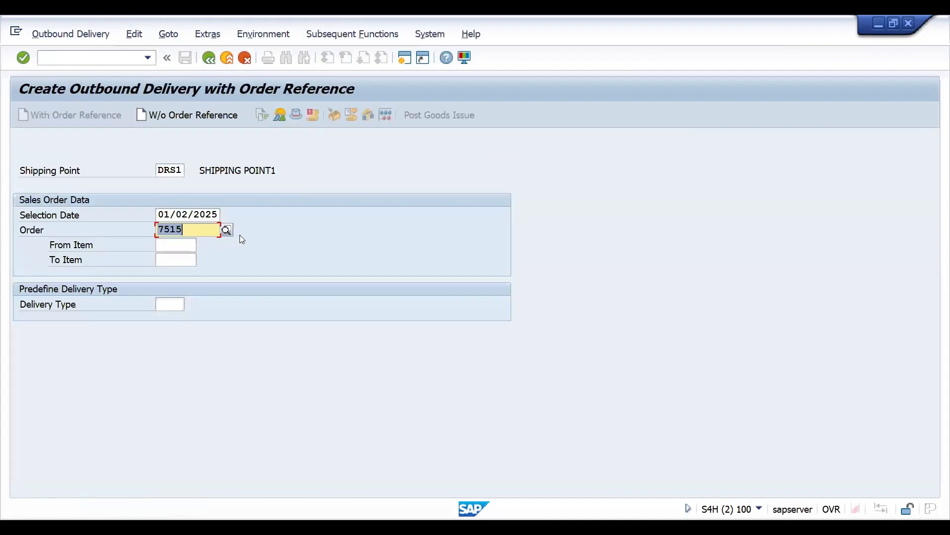
Set the delivery selection date to 23 January 2025 and start the outbound delivery for the new order
click(213, 215)
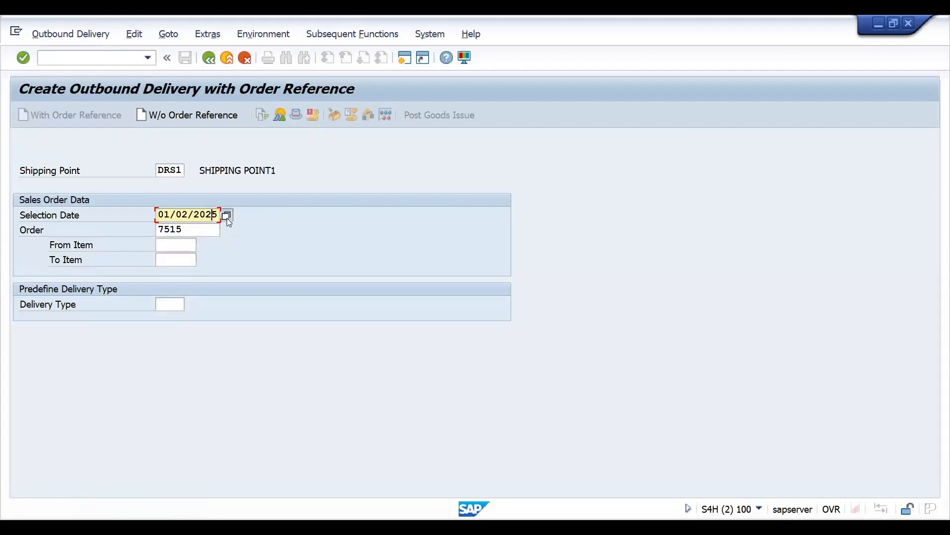
click(227, 216)
double_click(220, 328)
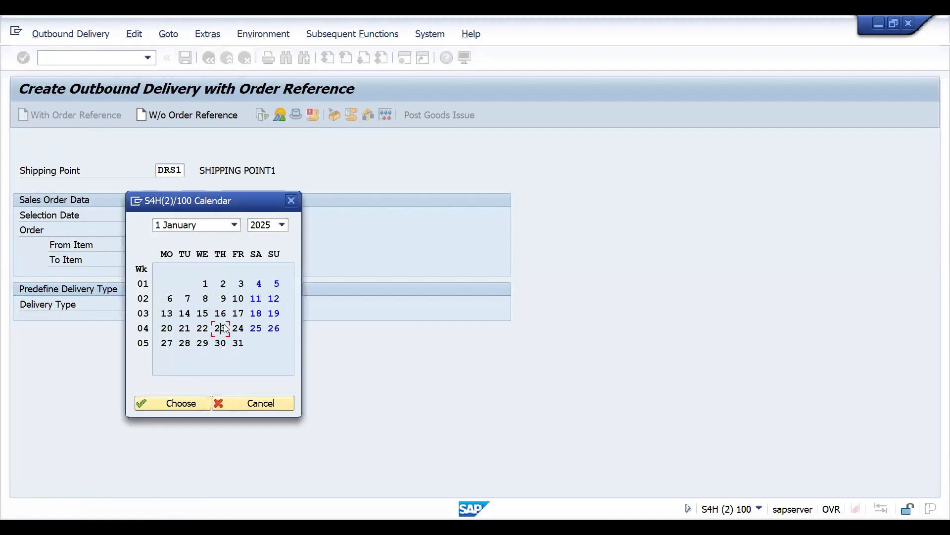
key(Return)
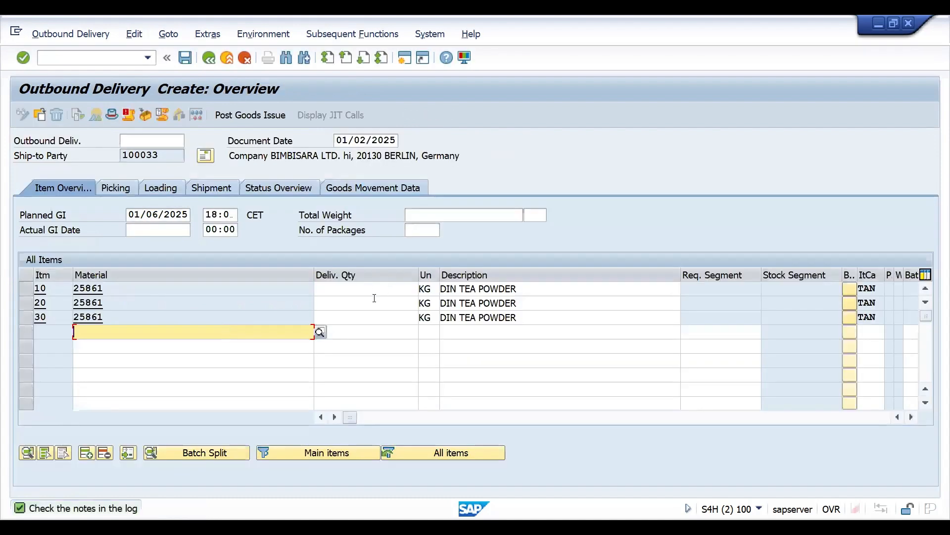
Enter a delivery quantity of 10 KG for items 10, 20 and 30 in the delivery's picking data
click(106, 190)
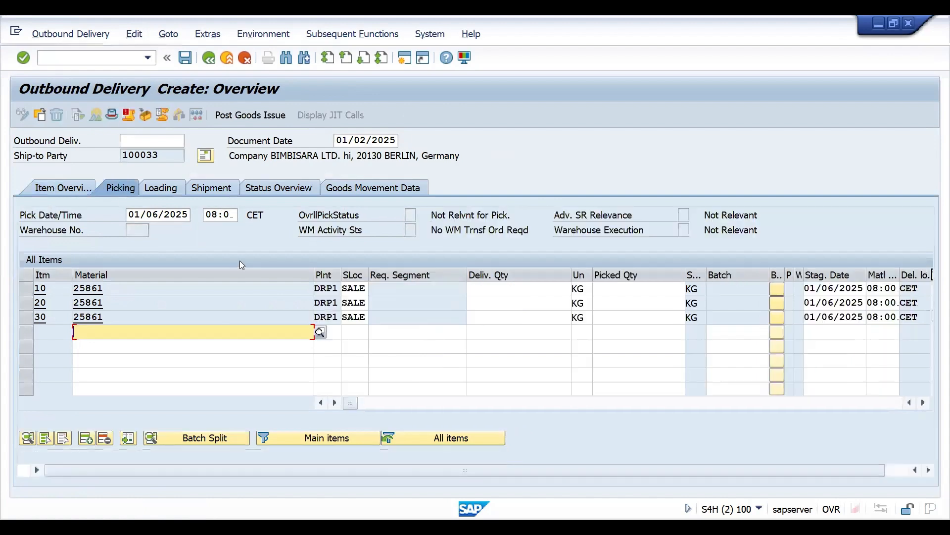
click(505, 289)
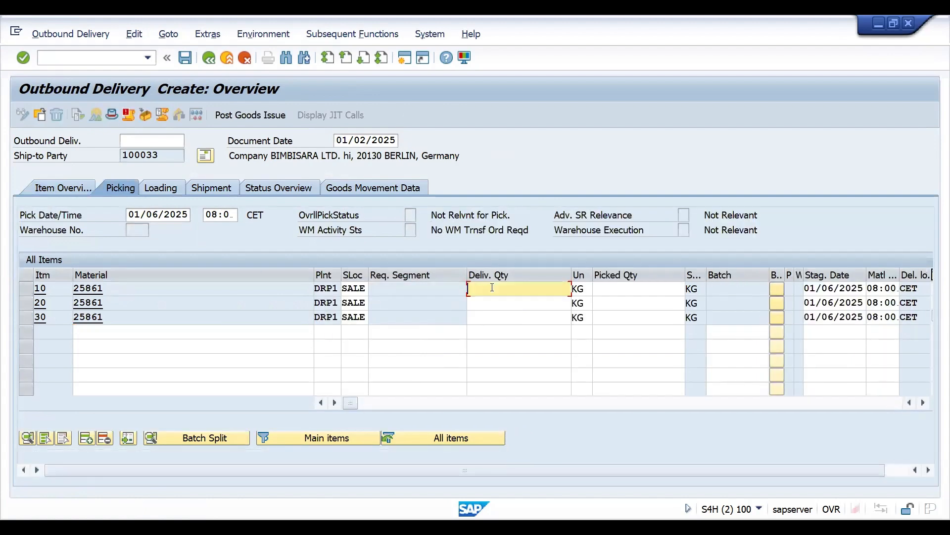
text(10)
key(Down)
text(10)
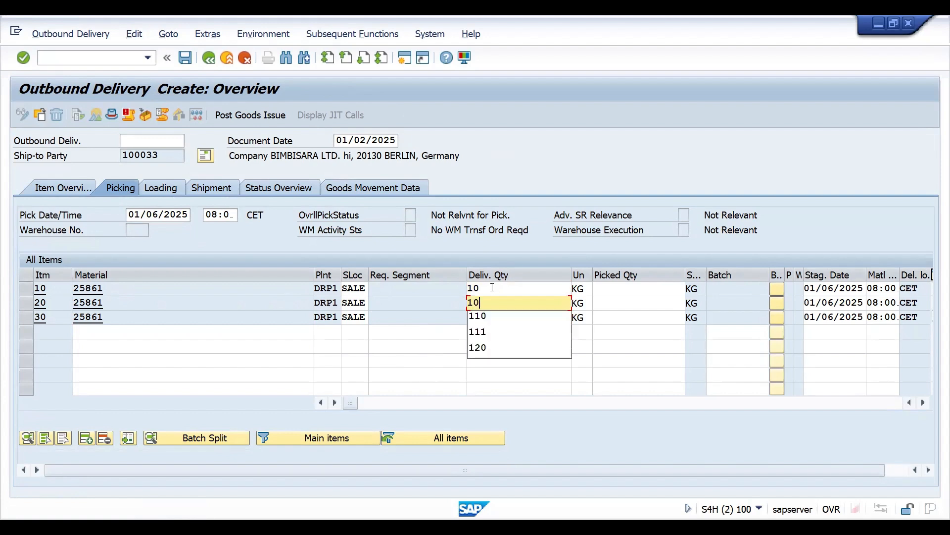
key(Down)
text(10)
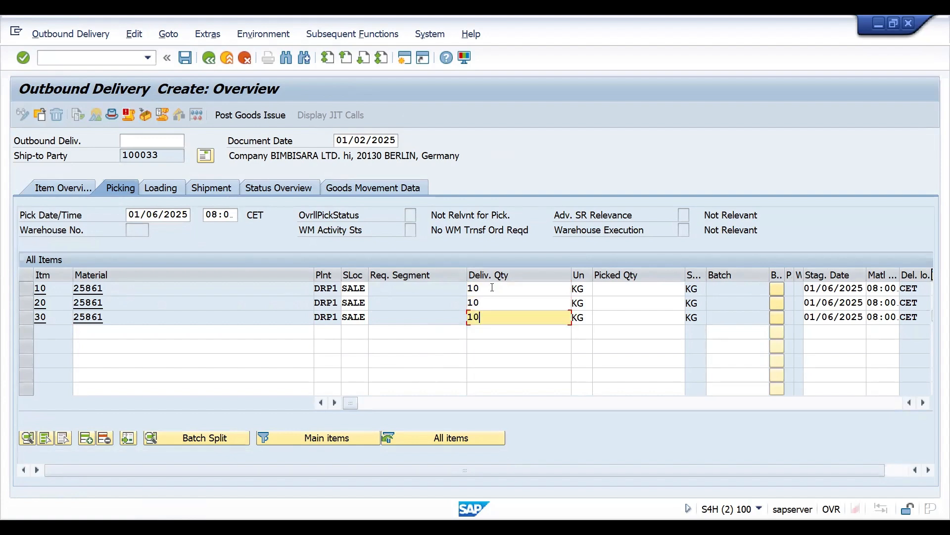
Enter a picked quantity of 10 KG for delivery items 10, 20 and 30 and check the entries
click(609, 290)
text(1)
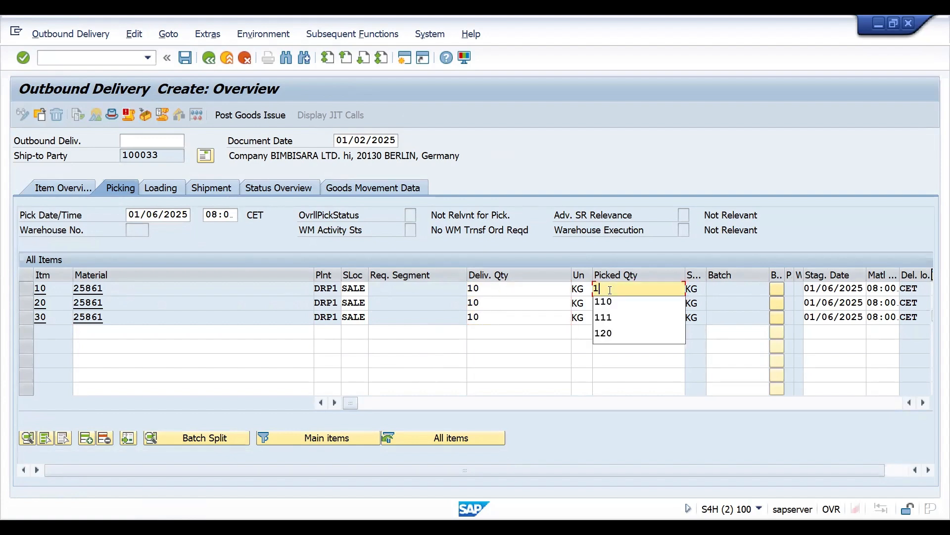
text(0)
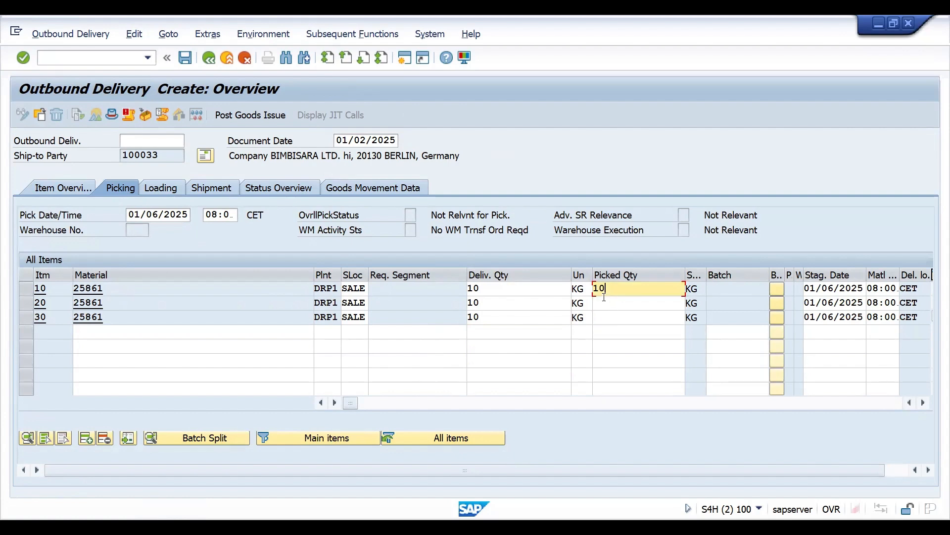
key(Down)
text(10)
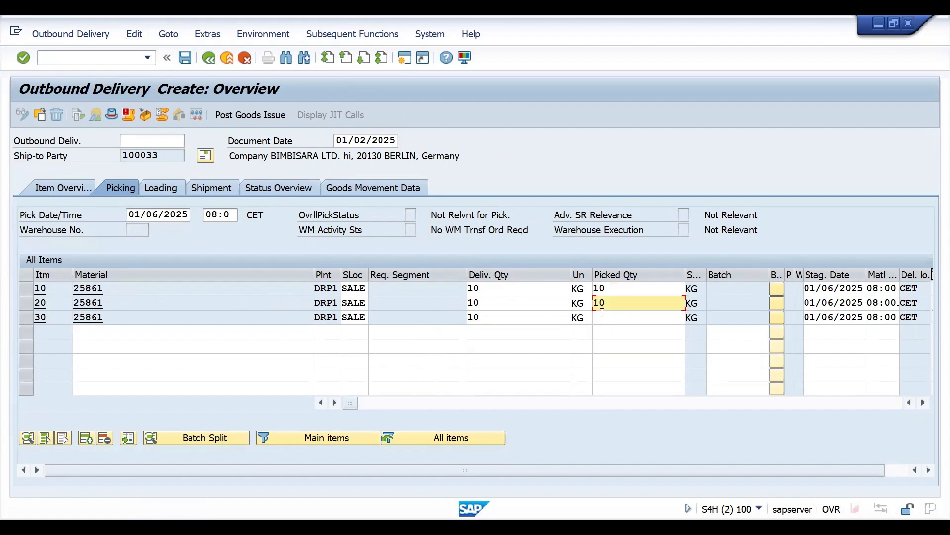
key(Down)
text(10)
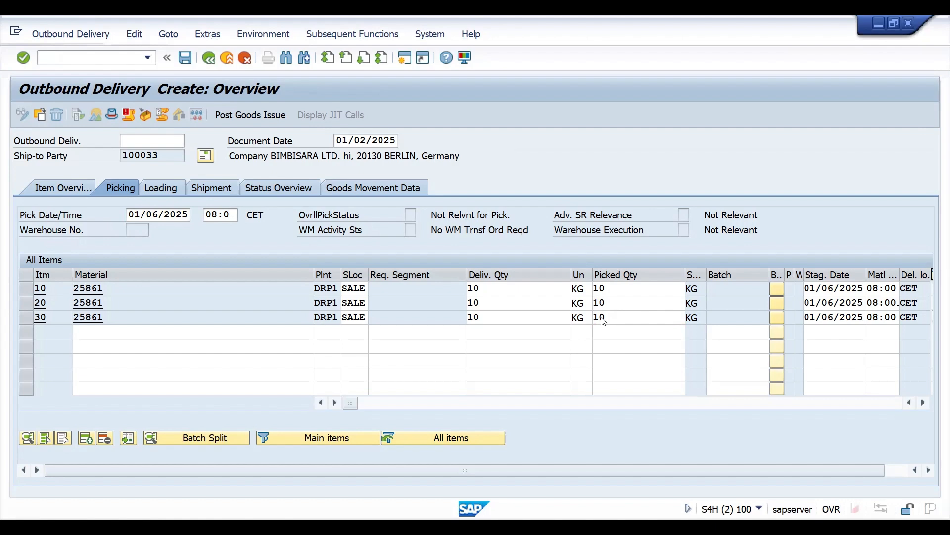
key(Return)
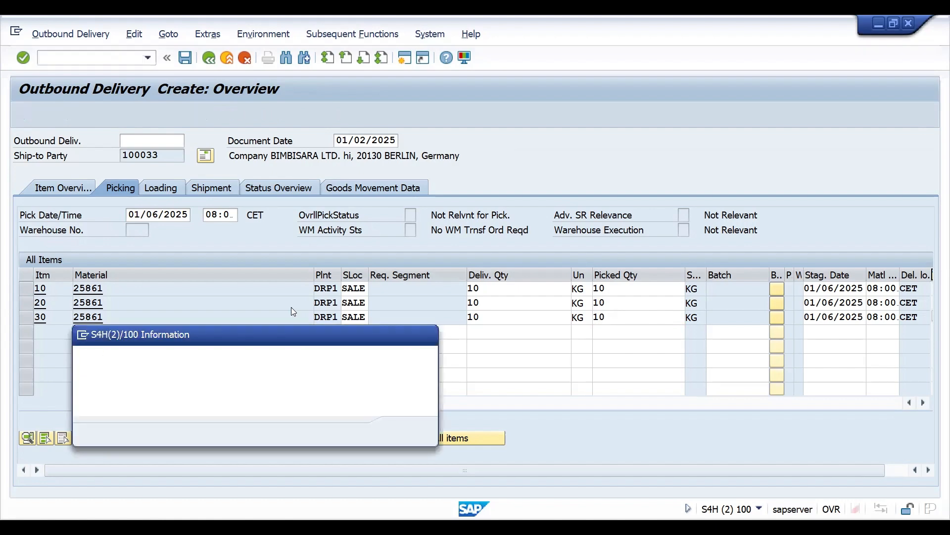
Dismiss the repeated availability check messages for the delivery items
key(Return)
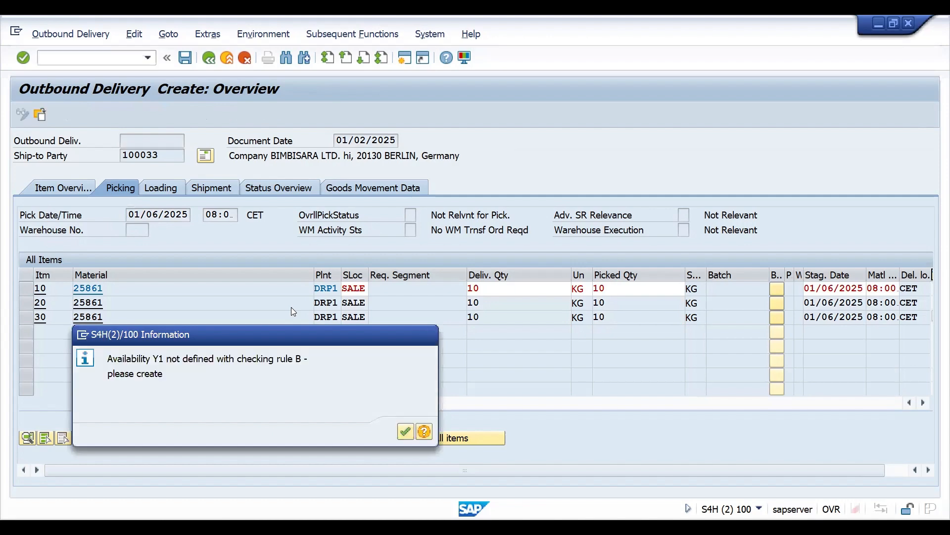
key(Return)
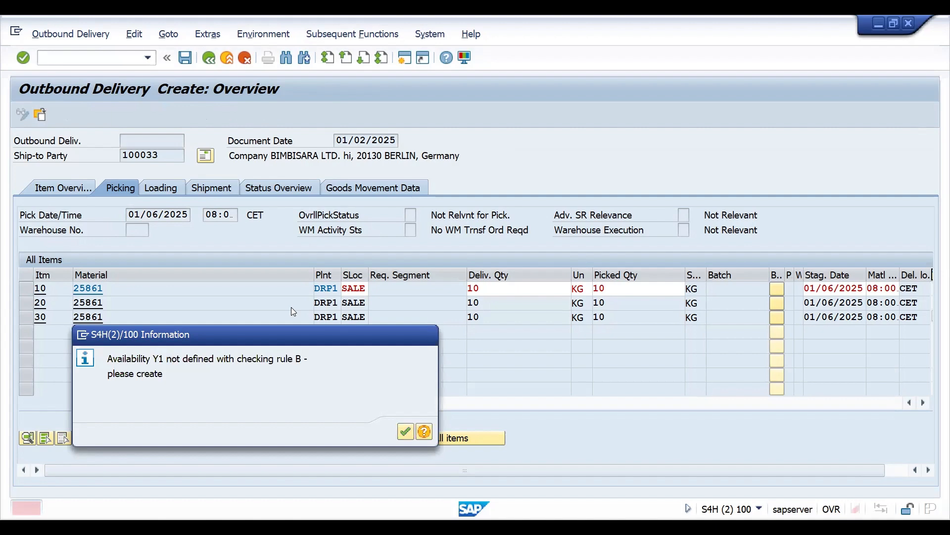
key(Return)
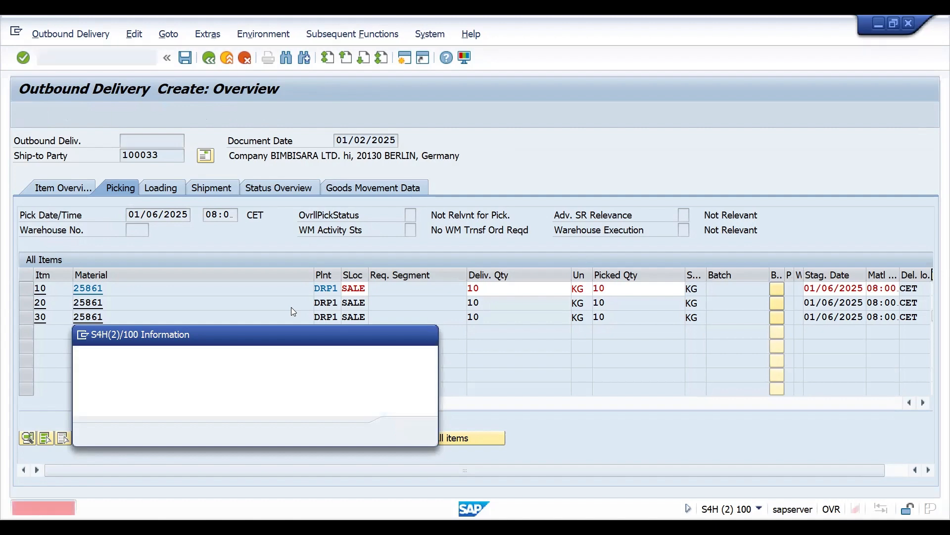
key(Return)
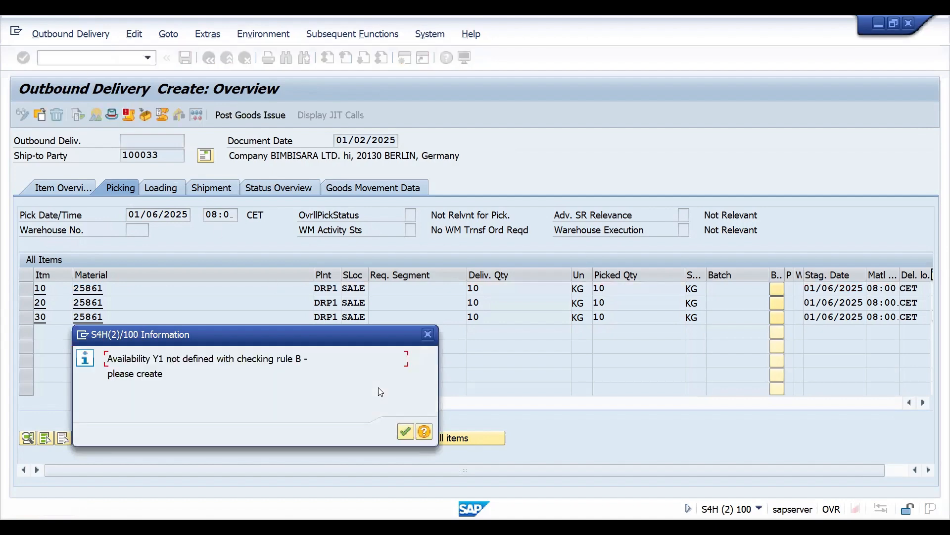
click(425, 339)
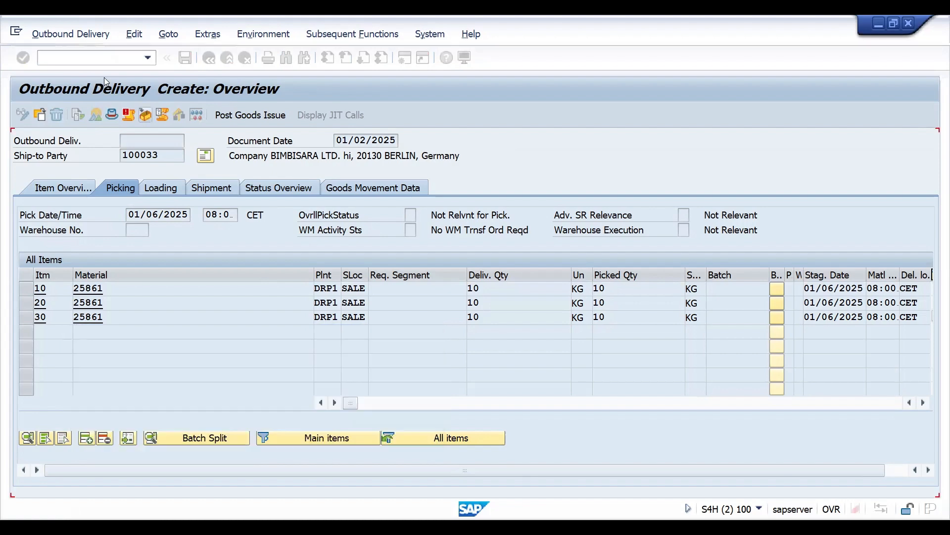
Leave the unsaved delivery and open transaction MM02 for material 25861
click(50, 59)
text(/NMMBE)
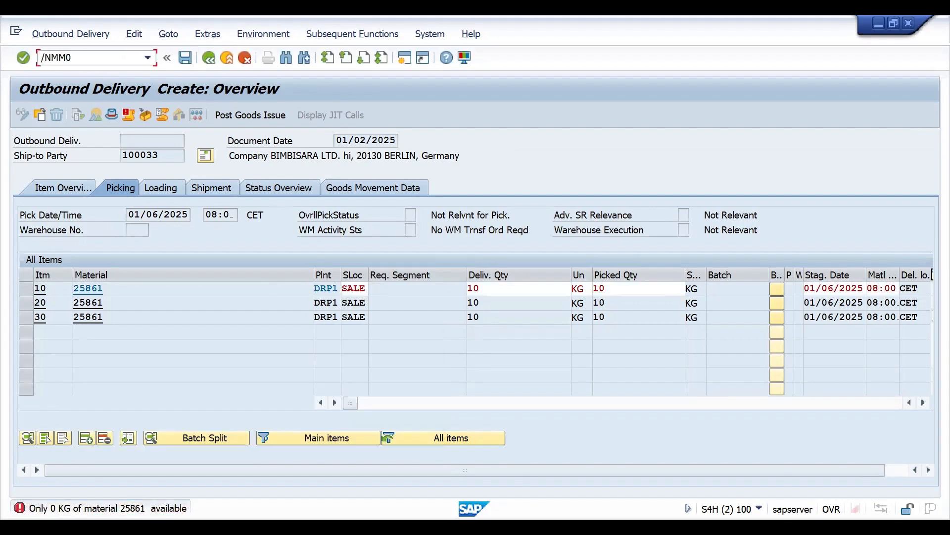
key(Return)
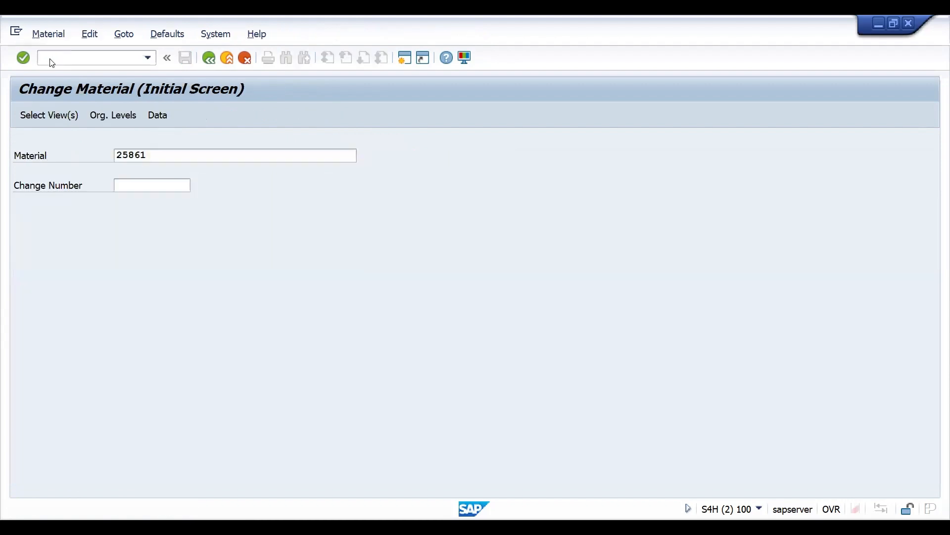
key(Return)
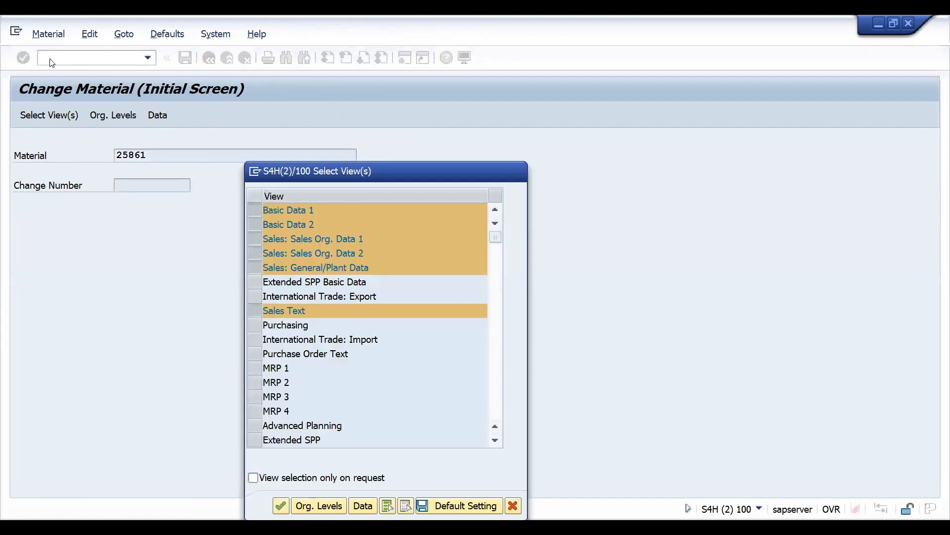
key(Return)
key(Return)
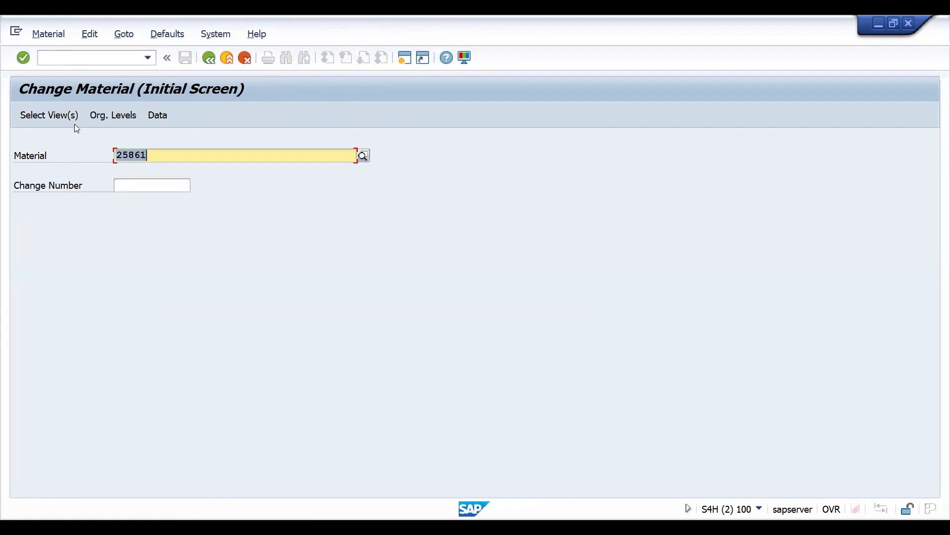
Add the MRP 1, MRP 2 and MRP 3 views to the selection and open material 25861 for plant DRP1
click(75, 125)
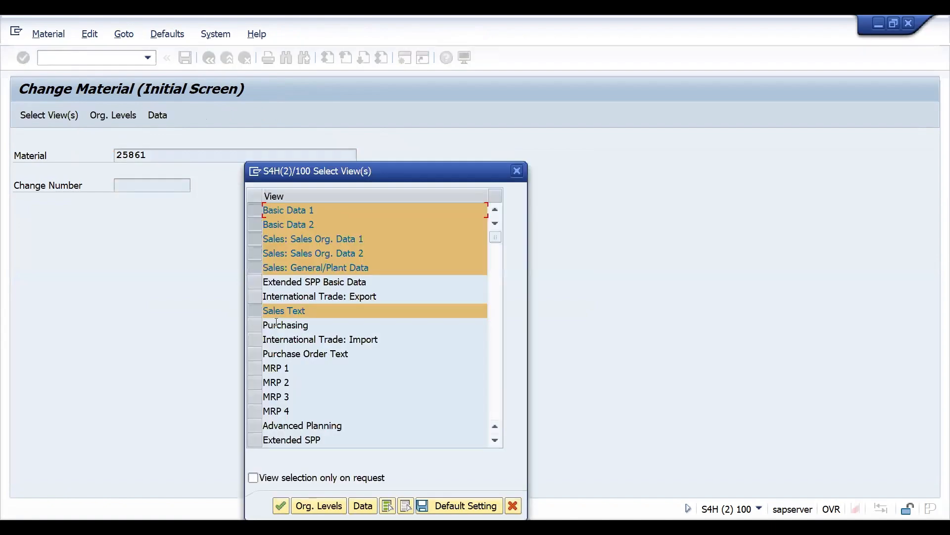
click(255, 367)
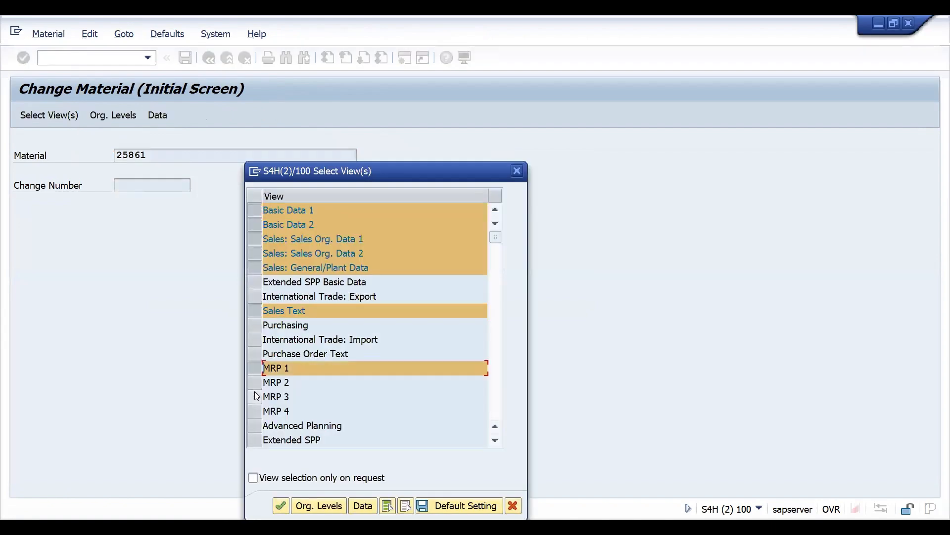
click(255, 396)
click(255, 382)
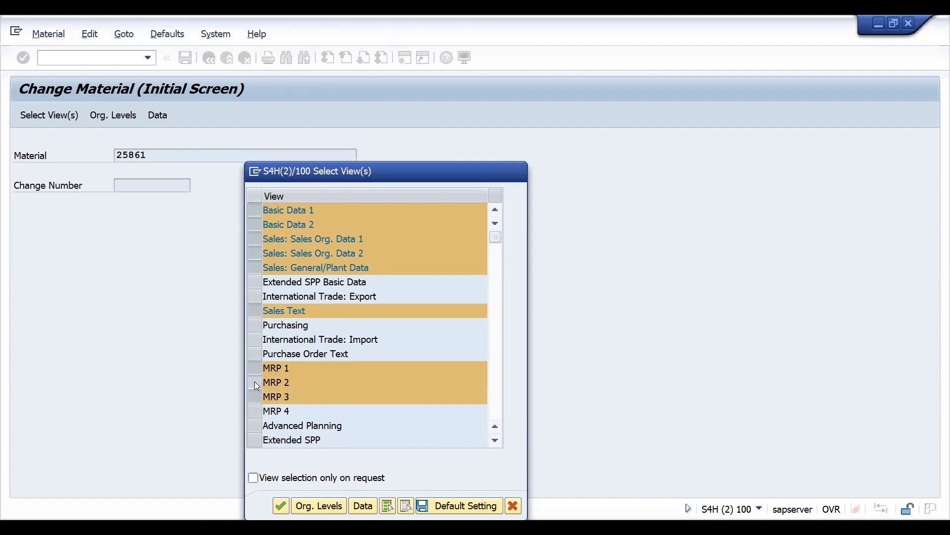
key(Return)
key(Return)
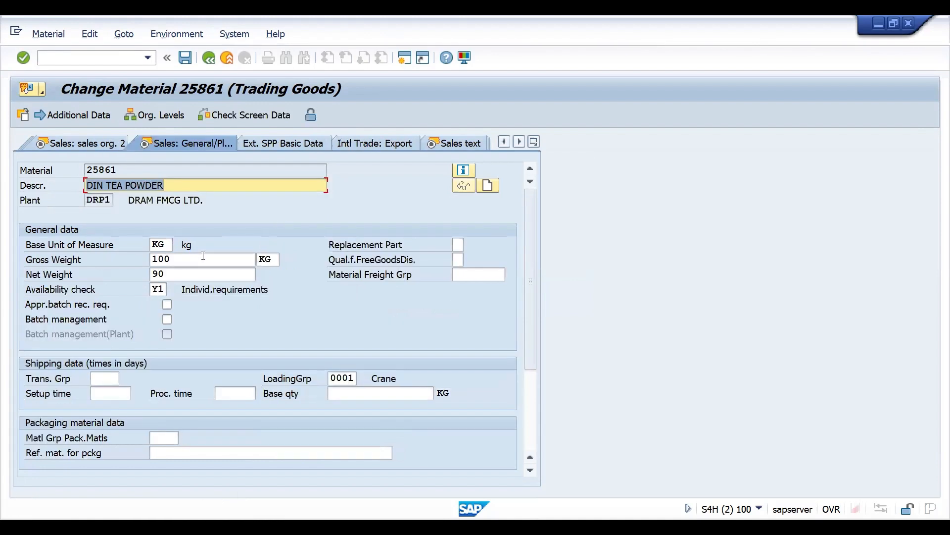
Set the availability check to 02 (individual requirements) in the material's Sales: General/Plant view
click(157, 292)
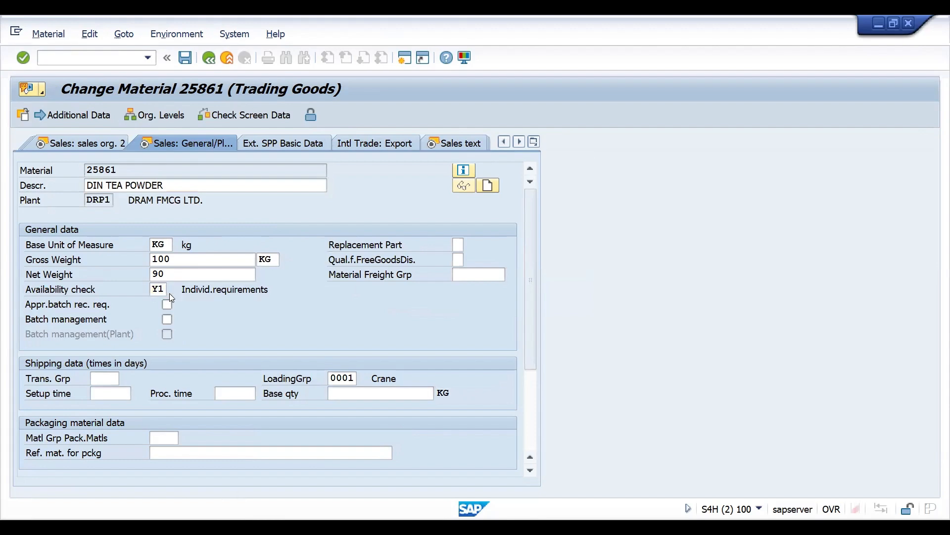
click(170, 292)
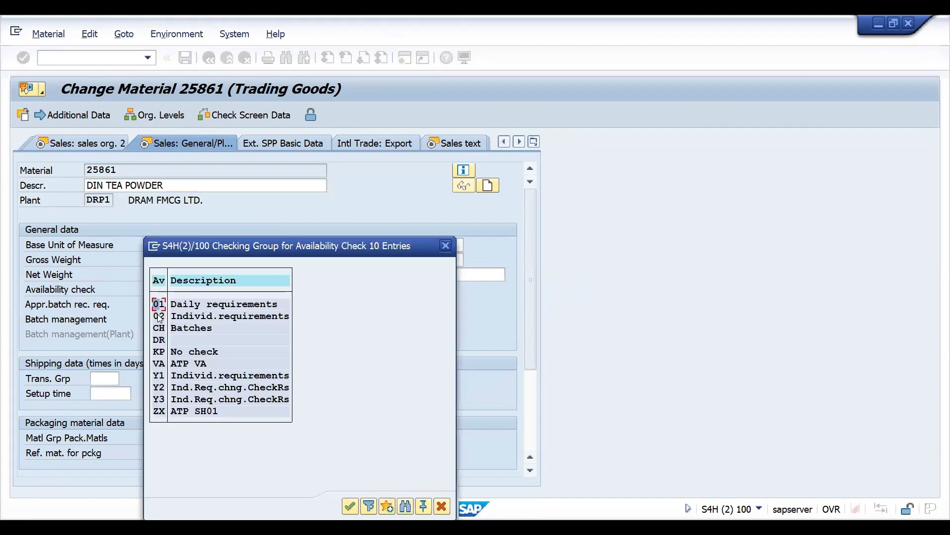
double_click(159, 316)
key(Return)
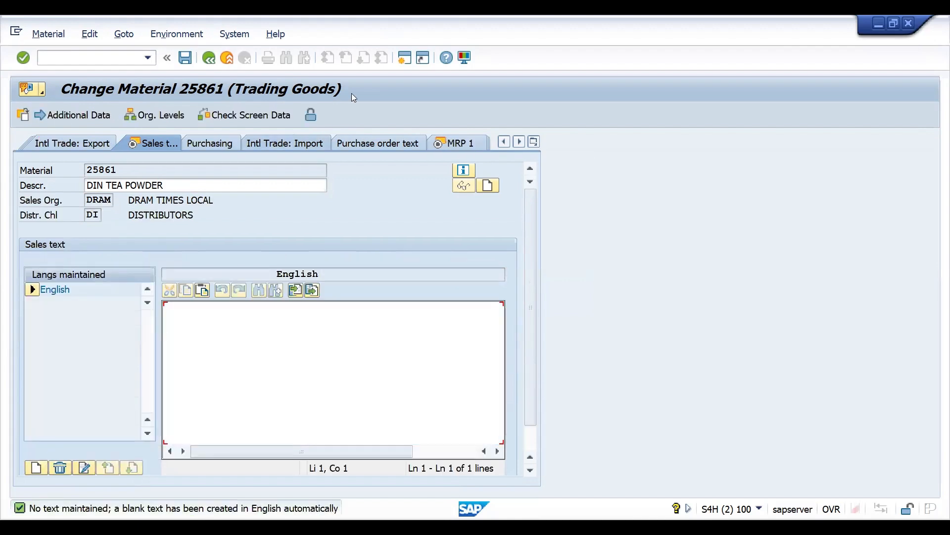
Set MRP type PD, MRP controller 001 and lot sizing procedure EX in the material's MRP 1 view
click(439, 138)
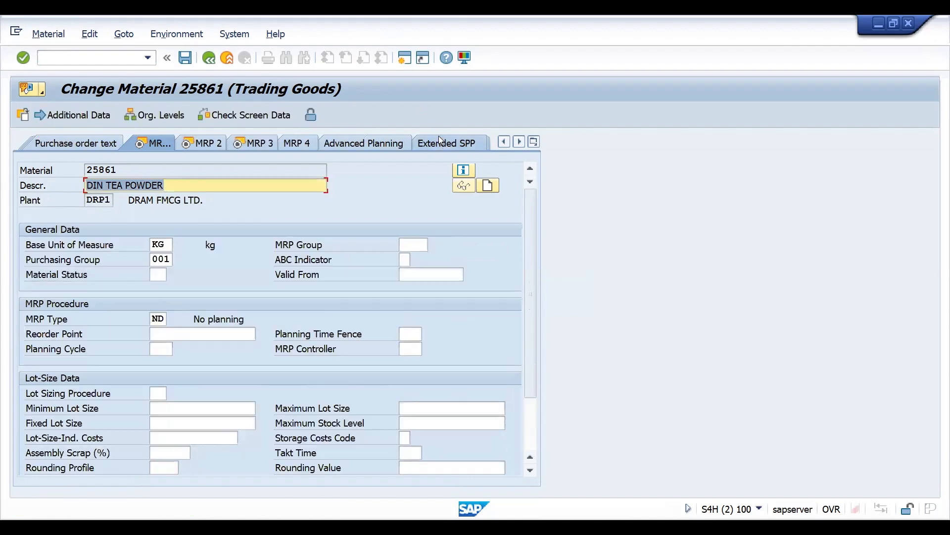
double_click(154, 319)
key(Delete)
text(PD)
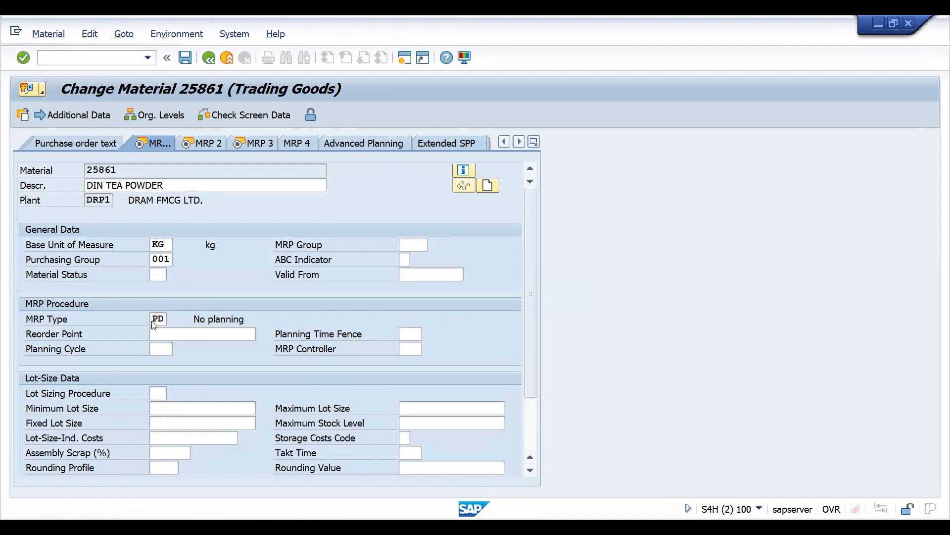
key(Return)
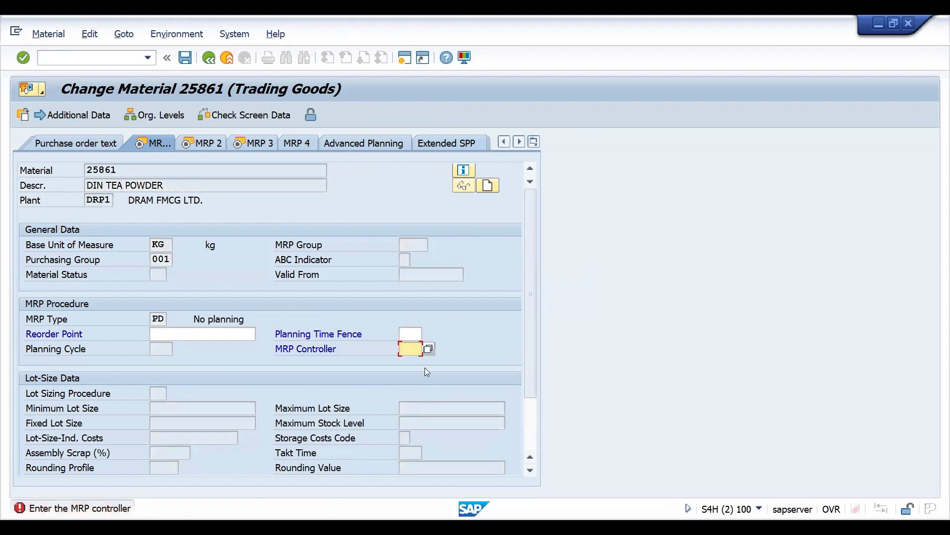
click(428, 350)
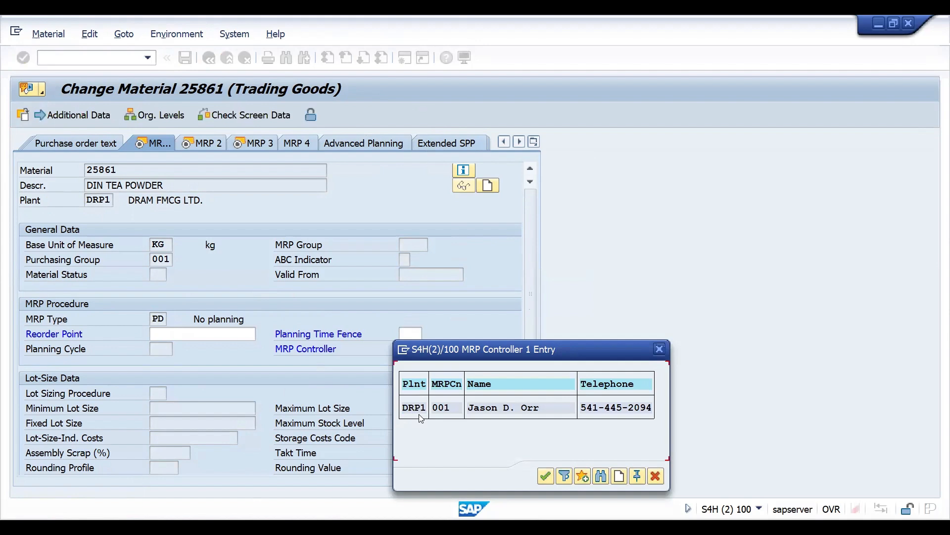
double_click(419, 407)
key(Return)
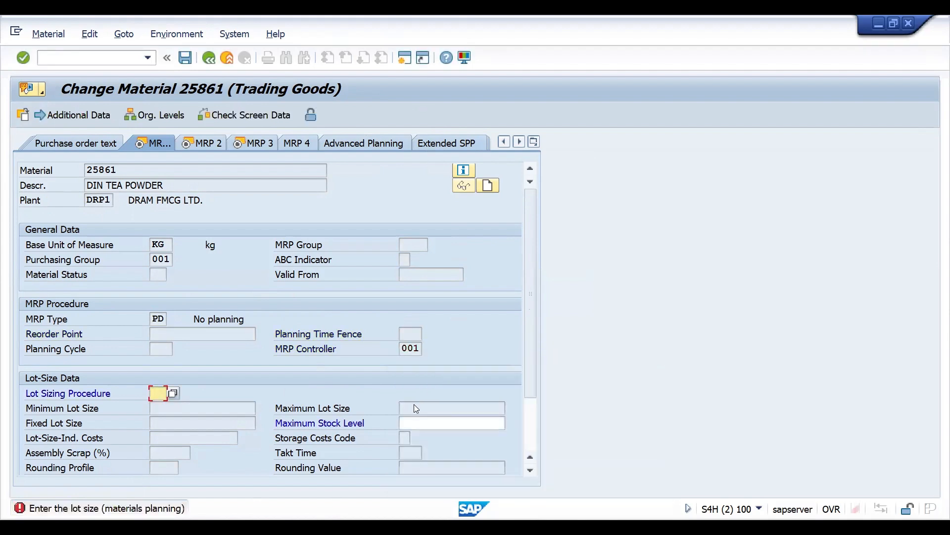
text(EX)
key(Return)
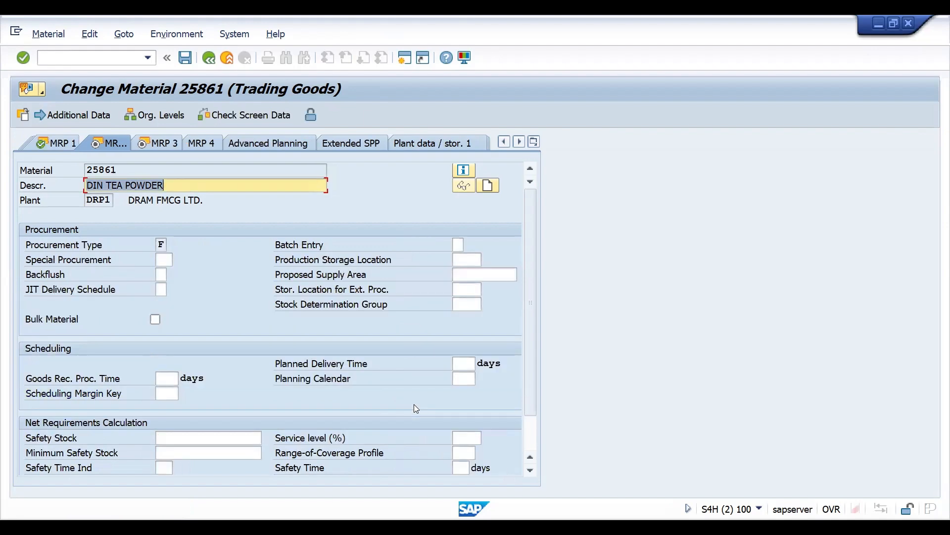
Set the planned delivery time to 2 days in the MRP 2 view and save the material
key(Return)
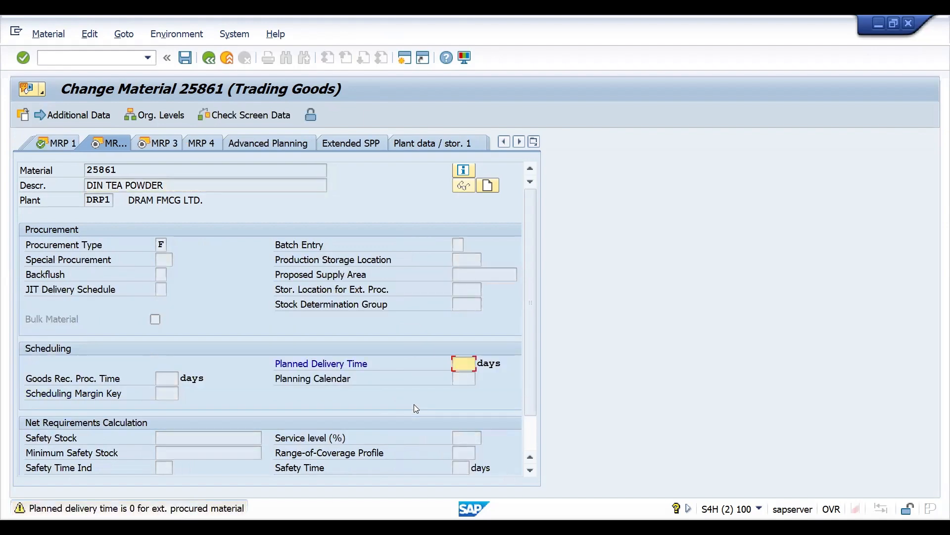
text(2)
key(Return)
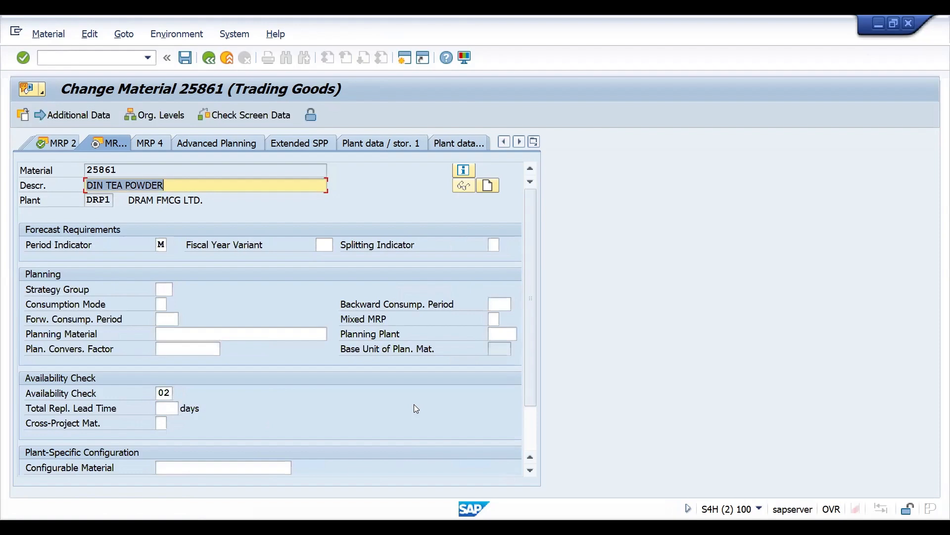
key(Return)
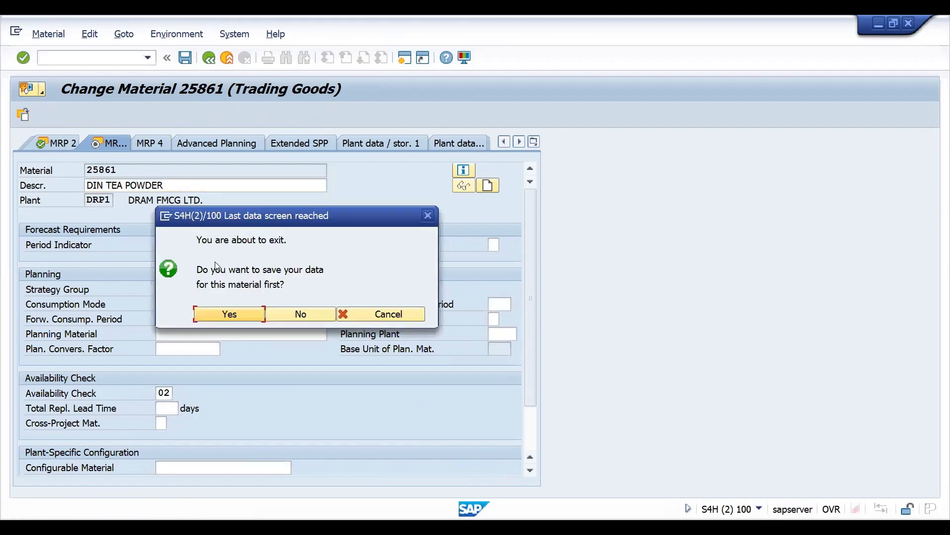
click(214, 312)
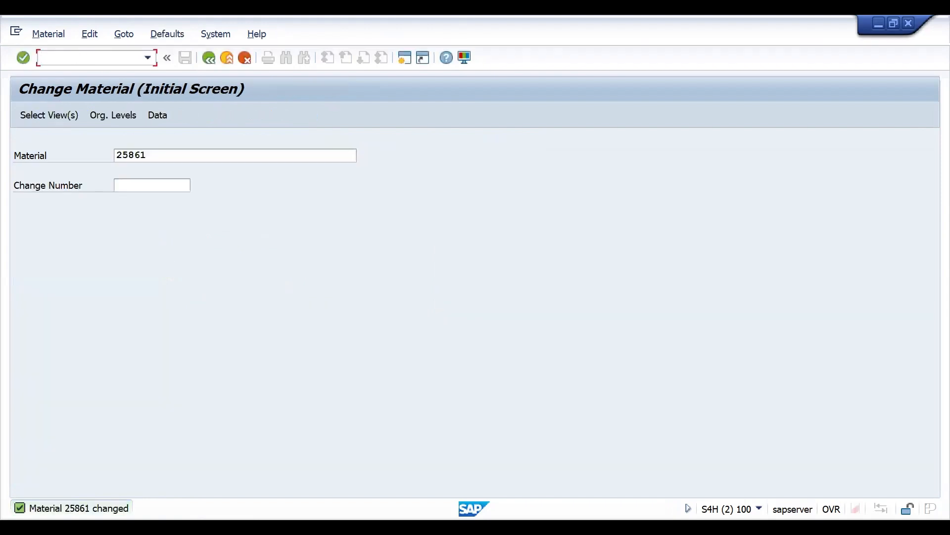
Open transaction VL01N and create an outbound delivery for the sales order from shipping point DRS1
text(/NVL03N)
key(Return)
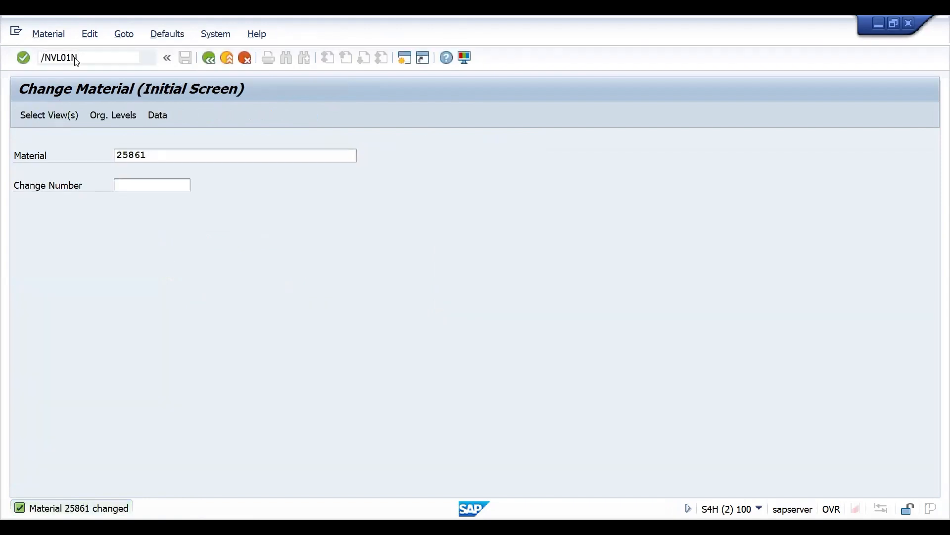
key(Return)
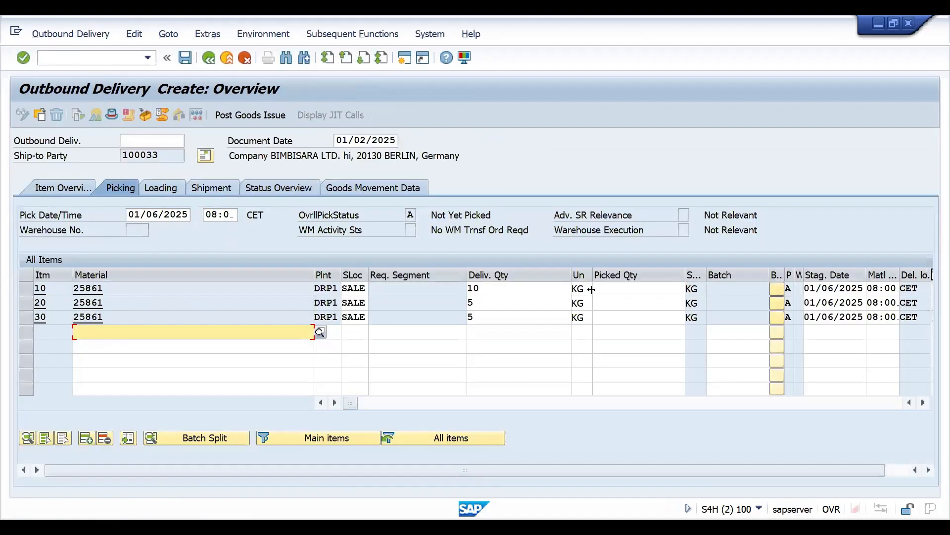
Enter picked quantities of 10, 5 and 5 KG for items 10, 20 and 30 and post the goods issue
click(596, 288)
text(10)
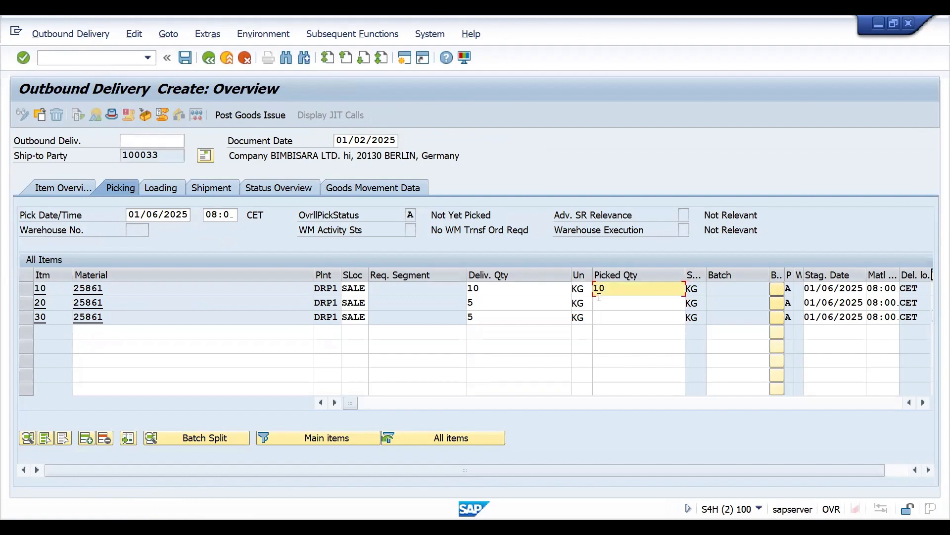
click(599, 299)
text(5)
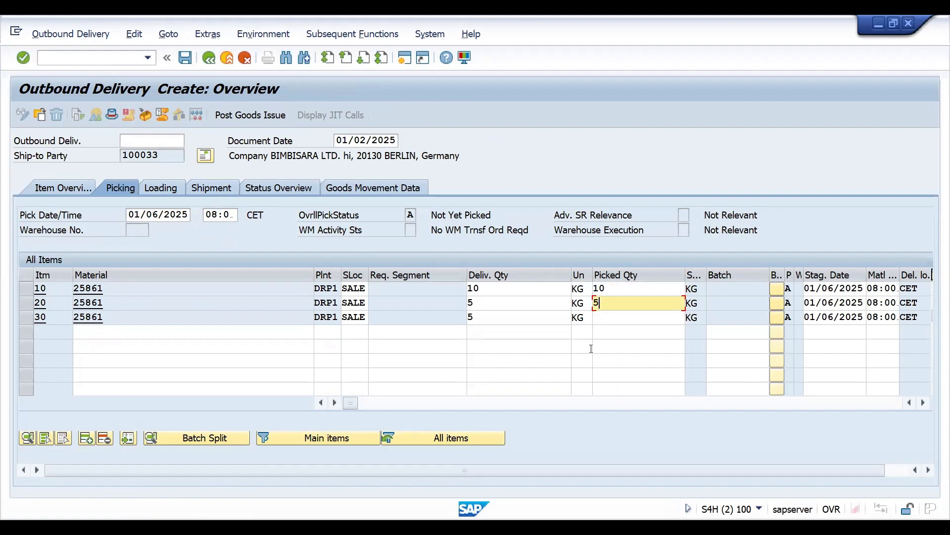
click(599, 318)
text(5)
key(Return)
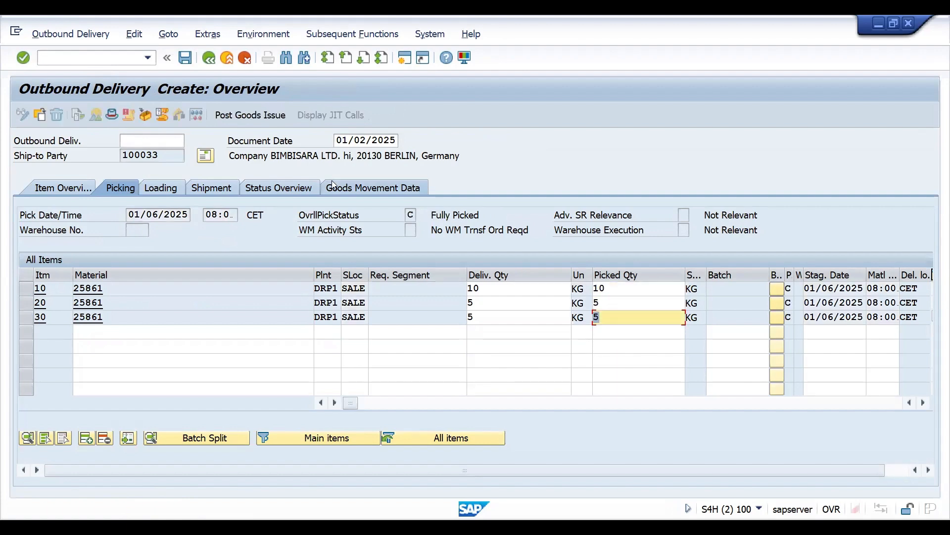
click(231, 115)
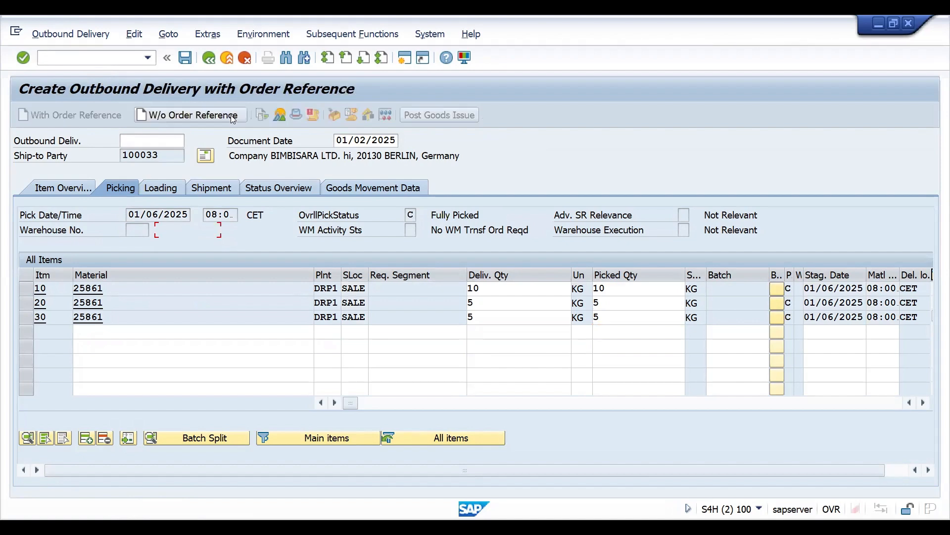
Open transaction VF01 and create an F2 invoice from the outbound delivery
click(82, 59)
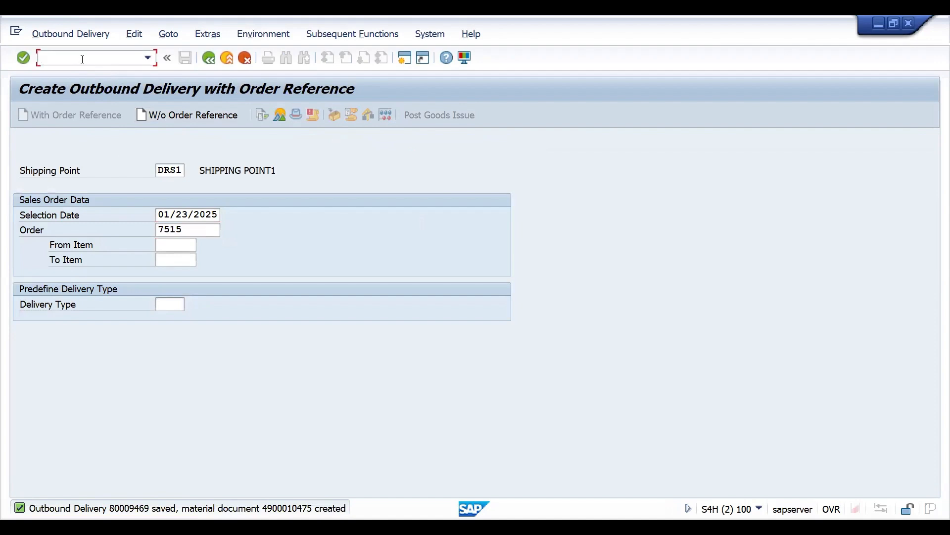
text(/NVF01)
key(Return)
key(Return)
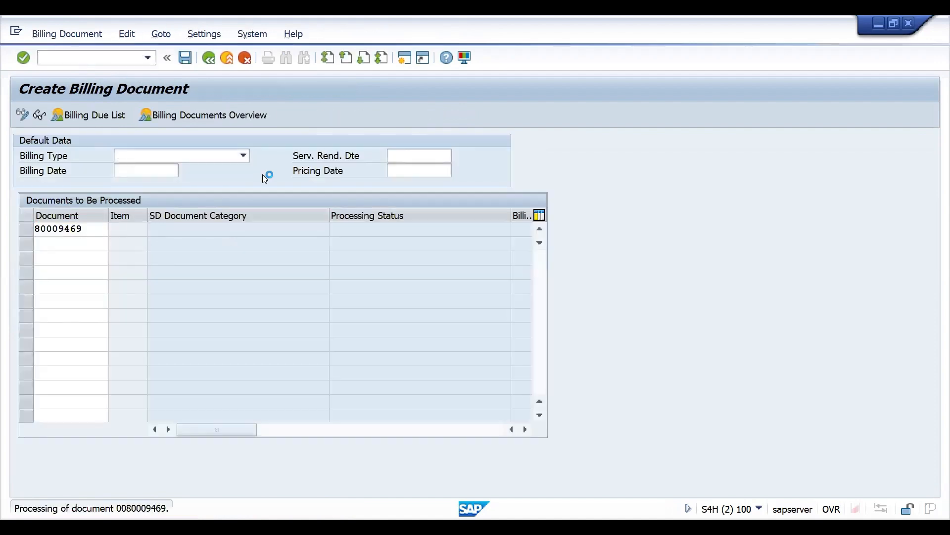
Check the invoice header's output request and return to the overview of billing items
click(158, 39)
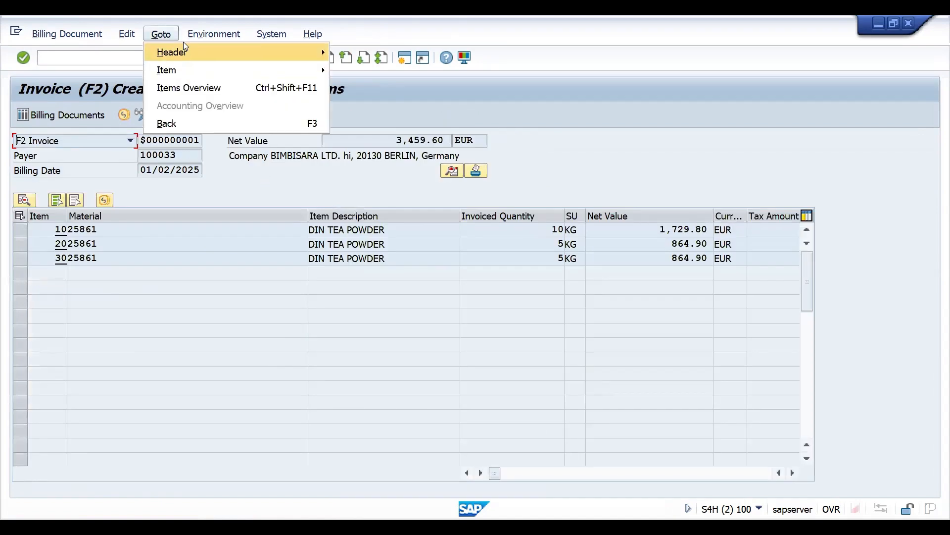
mouse_move(183, 58)
click(359, 105)
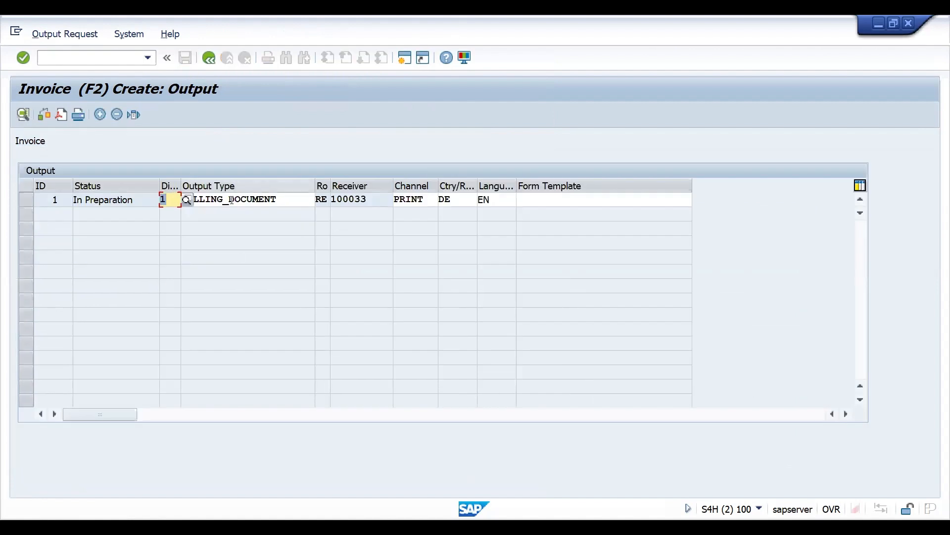
click(203, 61)
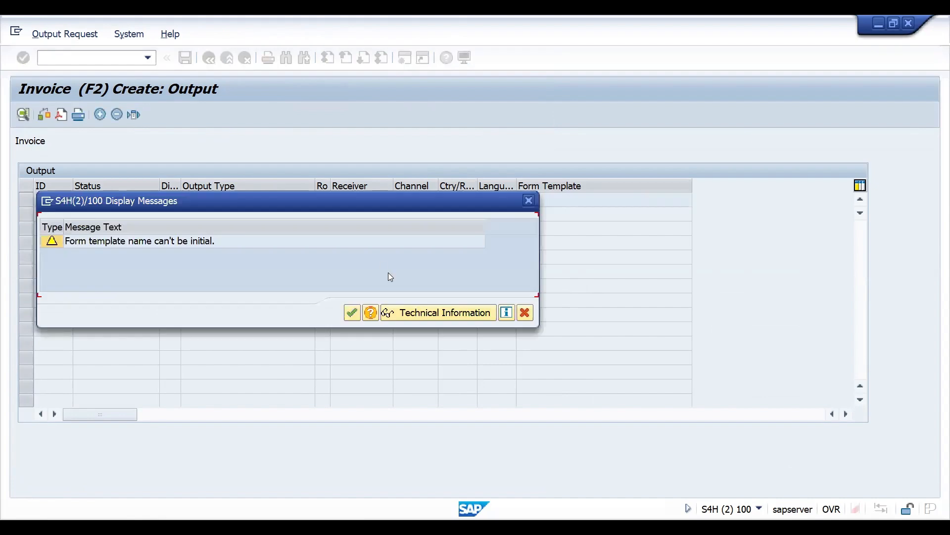
click(352, 313)
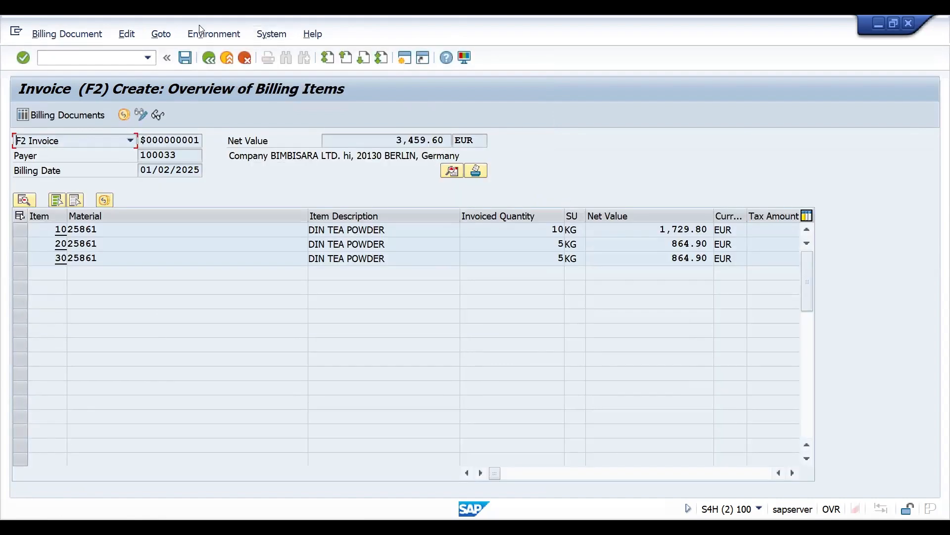
Assign form template SDBIL_CI_PROF_SRV_DE to the invoice's BILLING_DOCUMENT output and return to the billing items overview
click(161, 34)
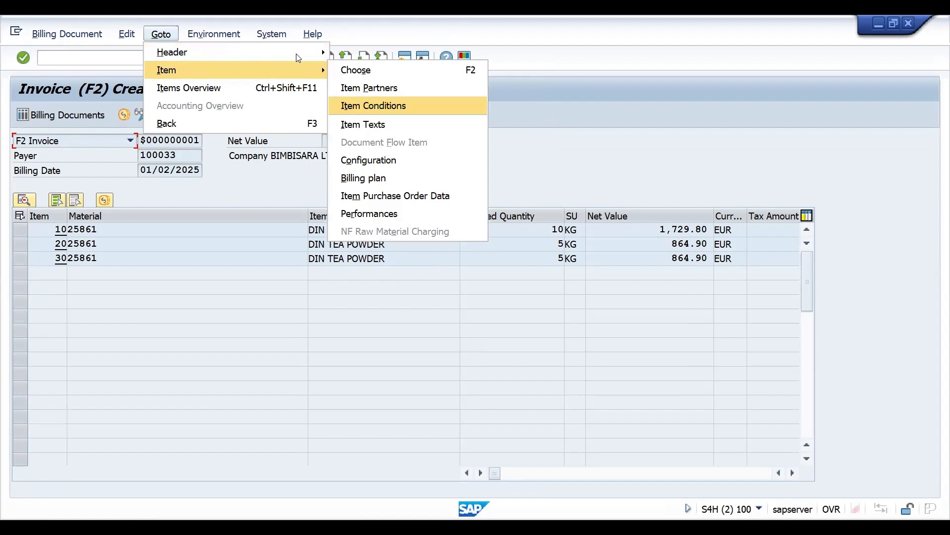
mouse_move(298, 52)
click(345, 104)
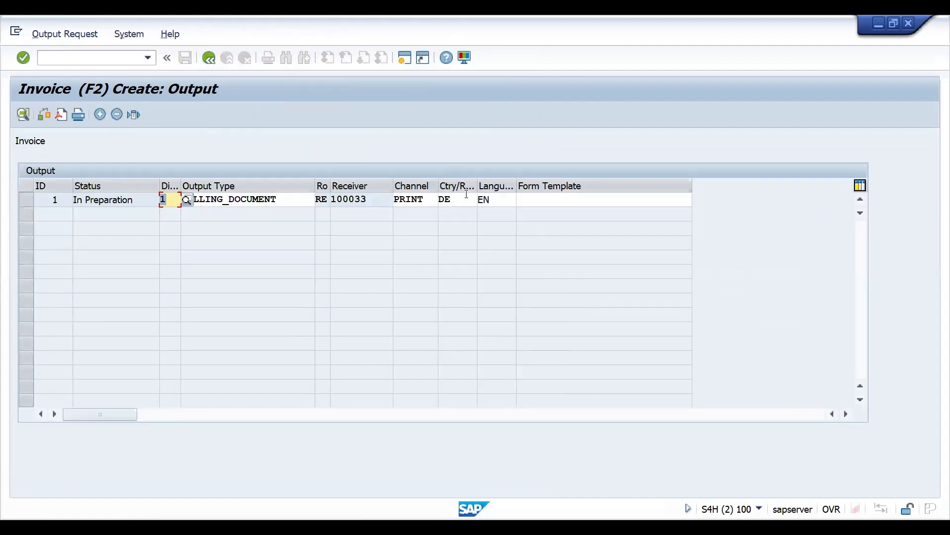
click(540, 201)
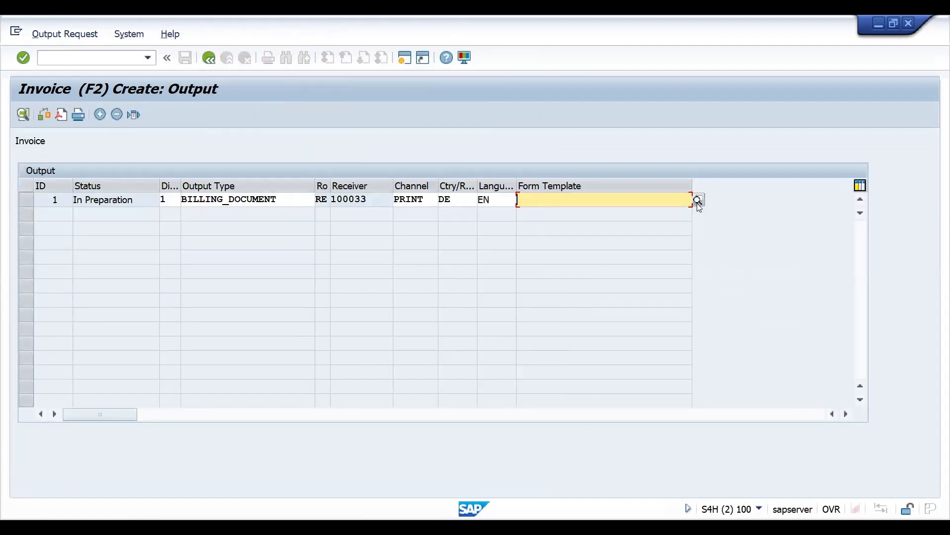
text(SDB)
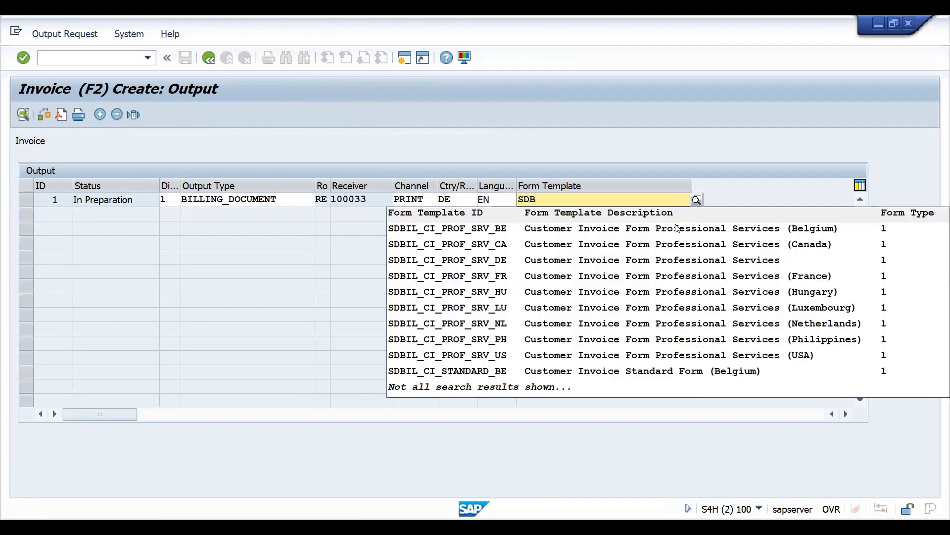
click(606, 259)
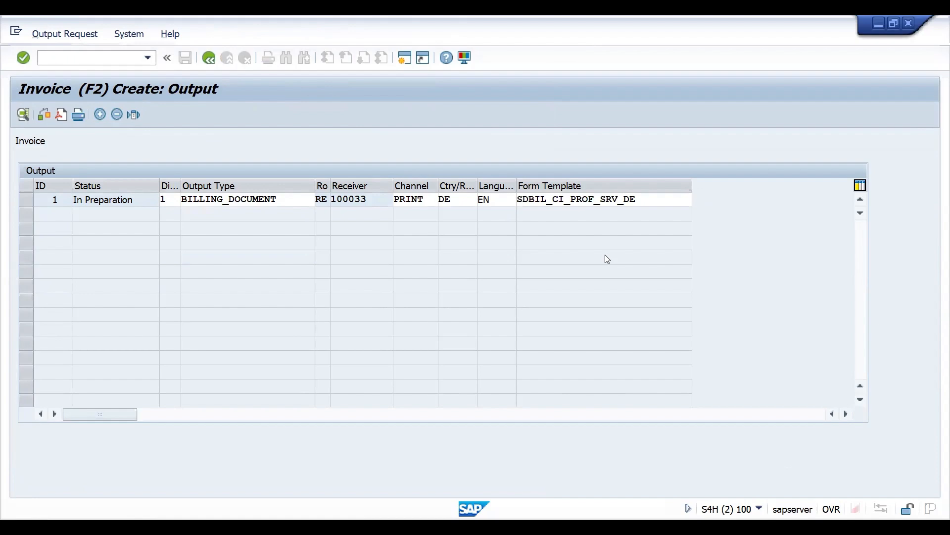
click(209, 57)
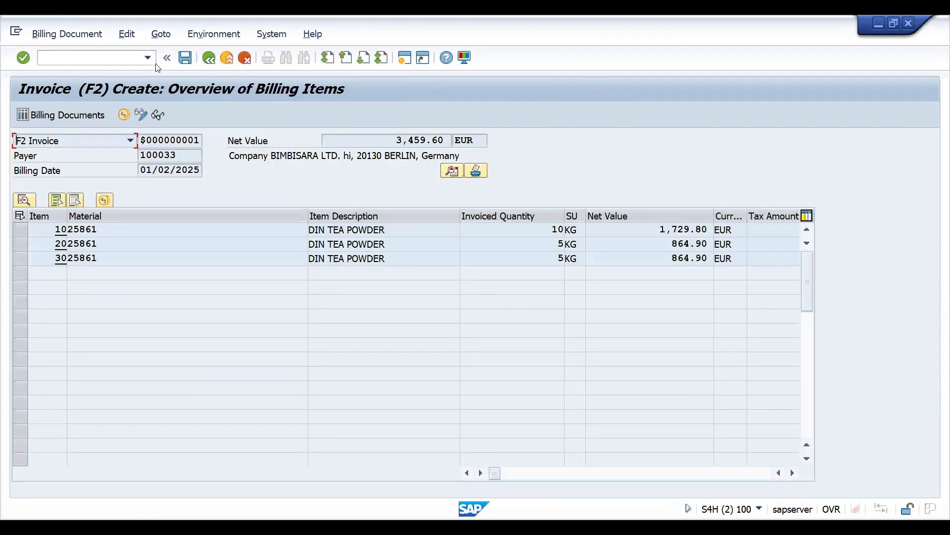
Save the F2 invoice and reopen the saved billing document in change mode
click(184, 58)
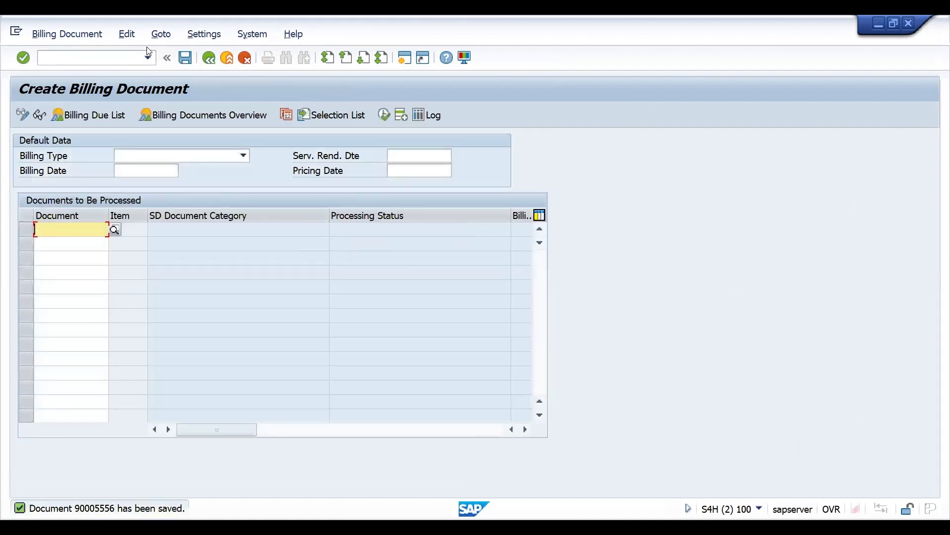
click(70, 35)
click(73, 71)
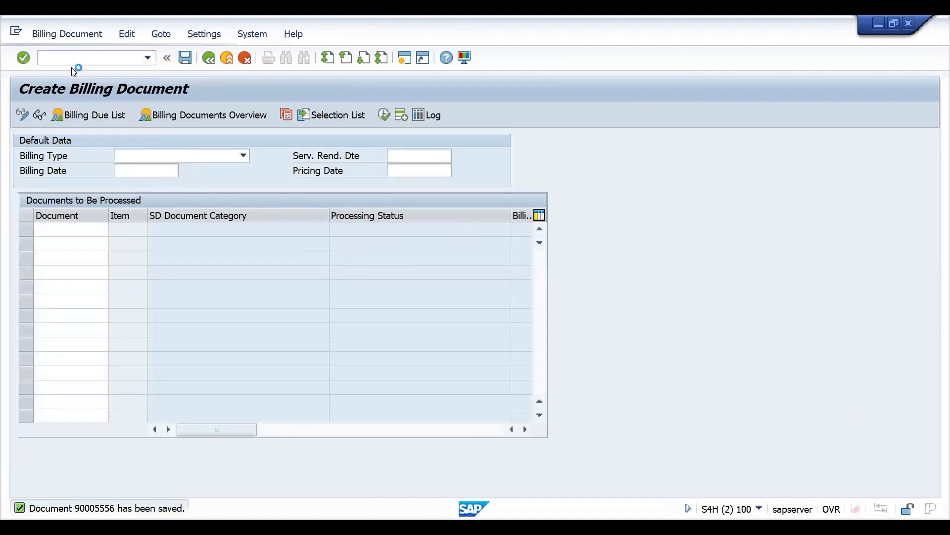
click(70, 36)
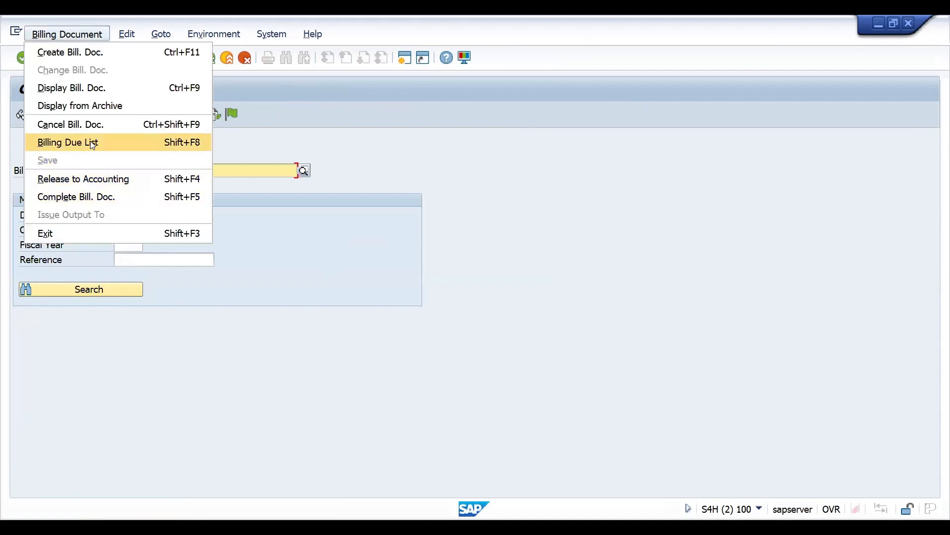
key(Escape)
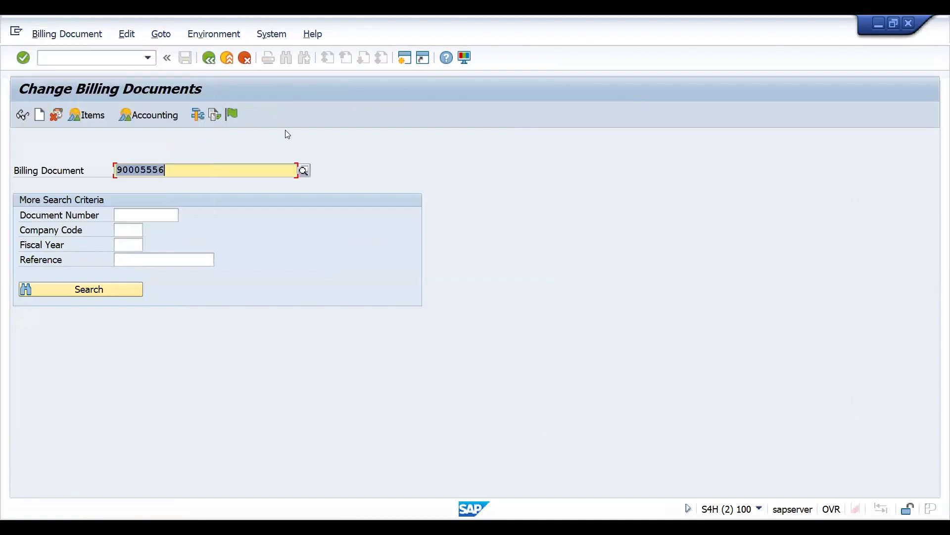
key(Return)
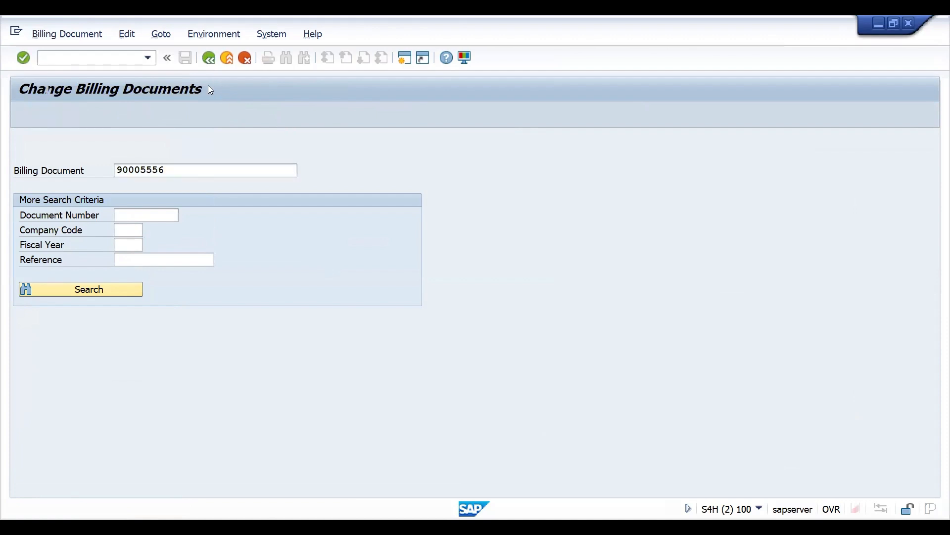
Open the invoice header's output request, preview the BILLING_DOCUMENT print form down to its items and totals, and close the preview
click(161, 32)
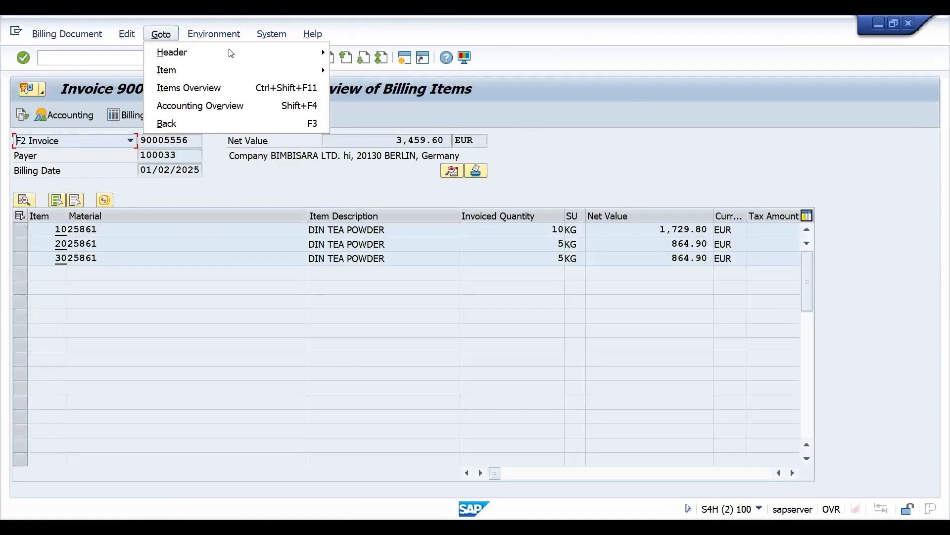
mouse_move(277, 53)
click(356, 102)
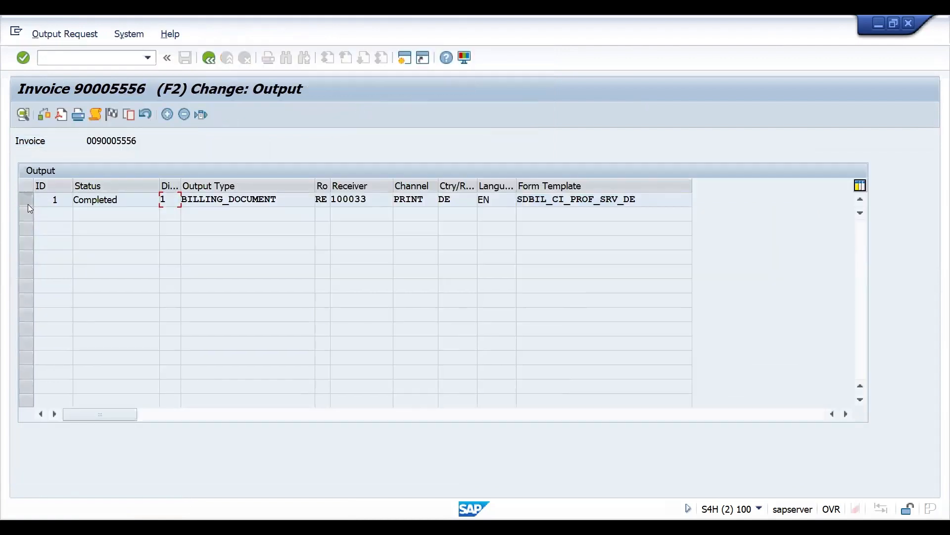
click(27, 204)
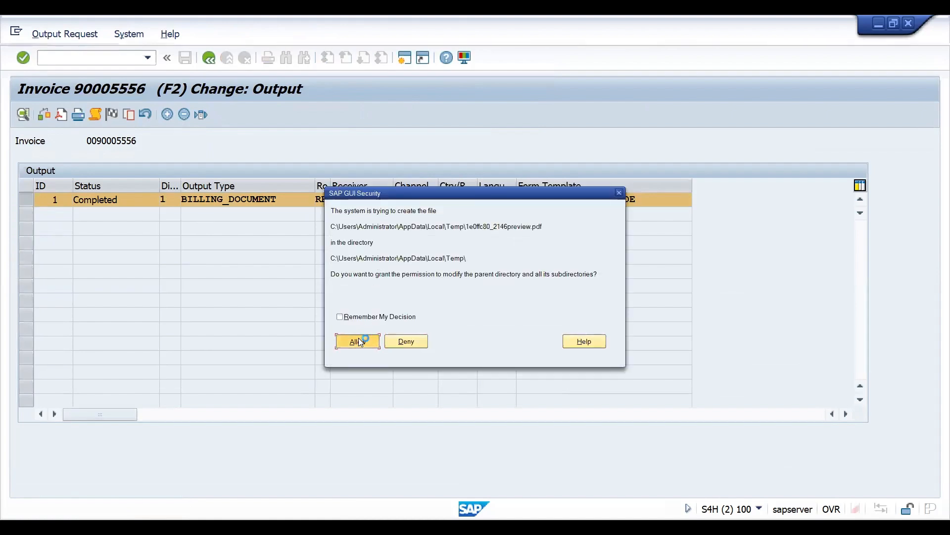
click(358, 340)
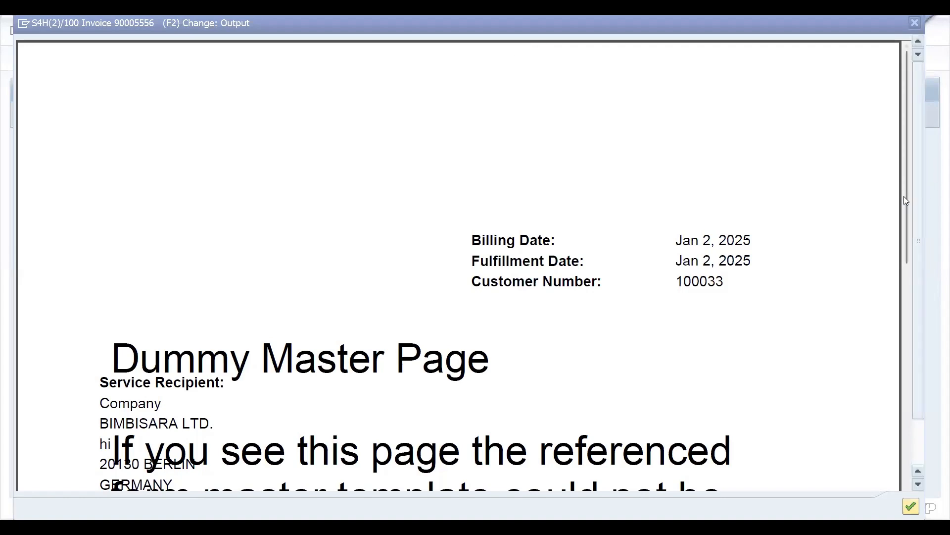
drag(906, 197, 895, 317)
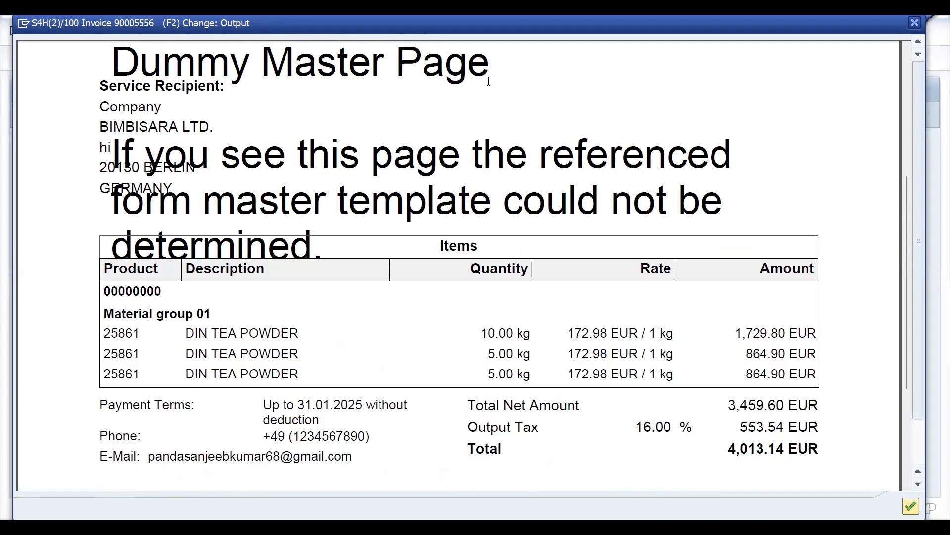
click(915, 23)
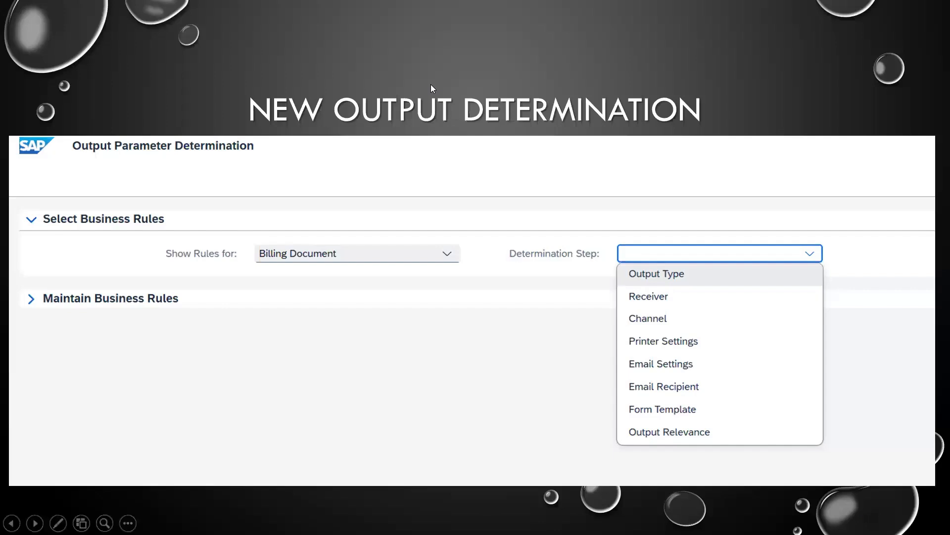
click(393, 257)
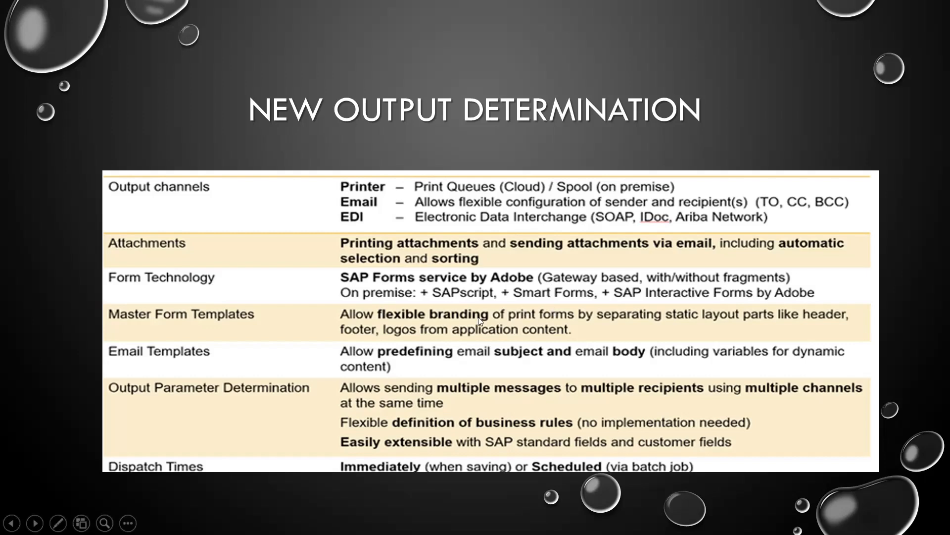
click(421, 369)
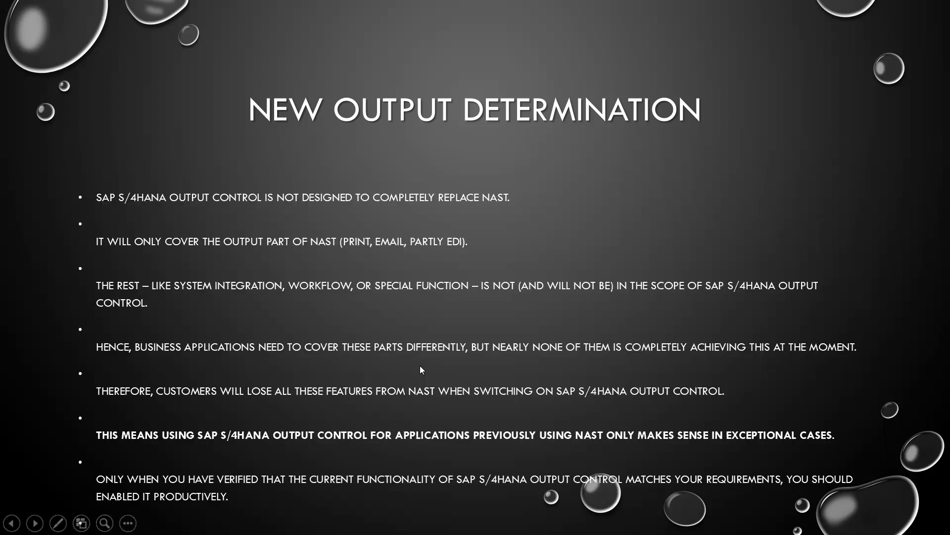